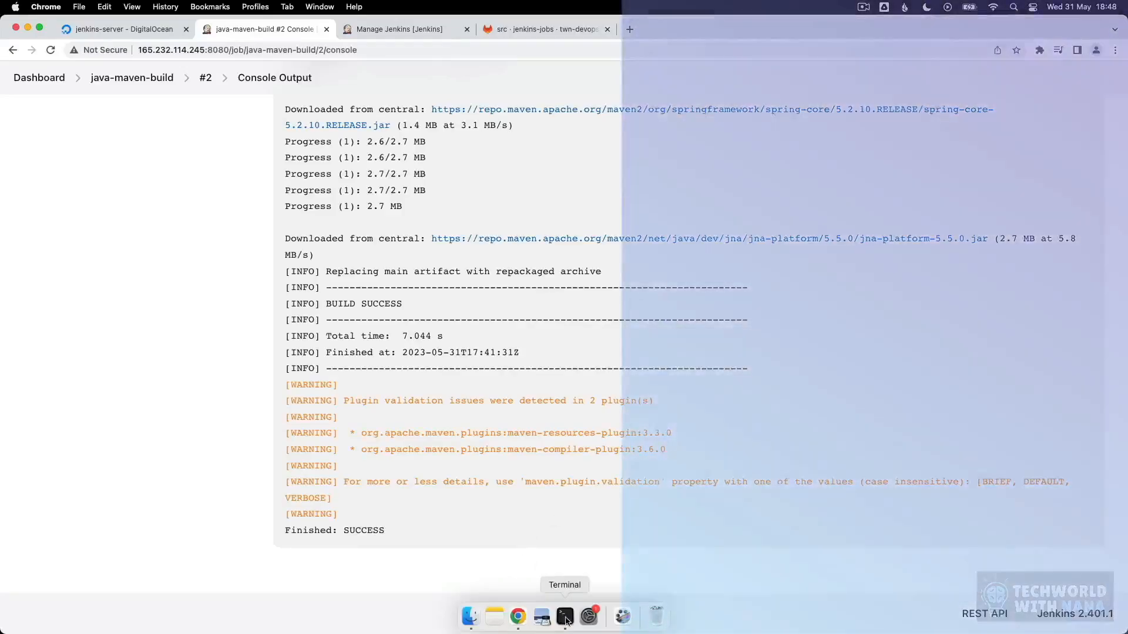
# Step: Switch to the Terminal session on the server, run docker to check its availability, and clear the output
pyautogui.click(565, 618)
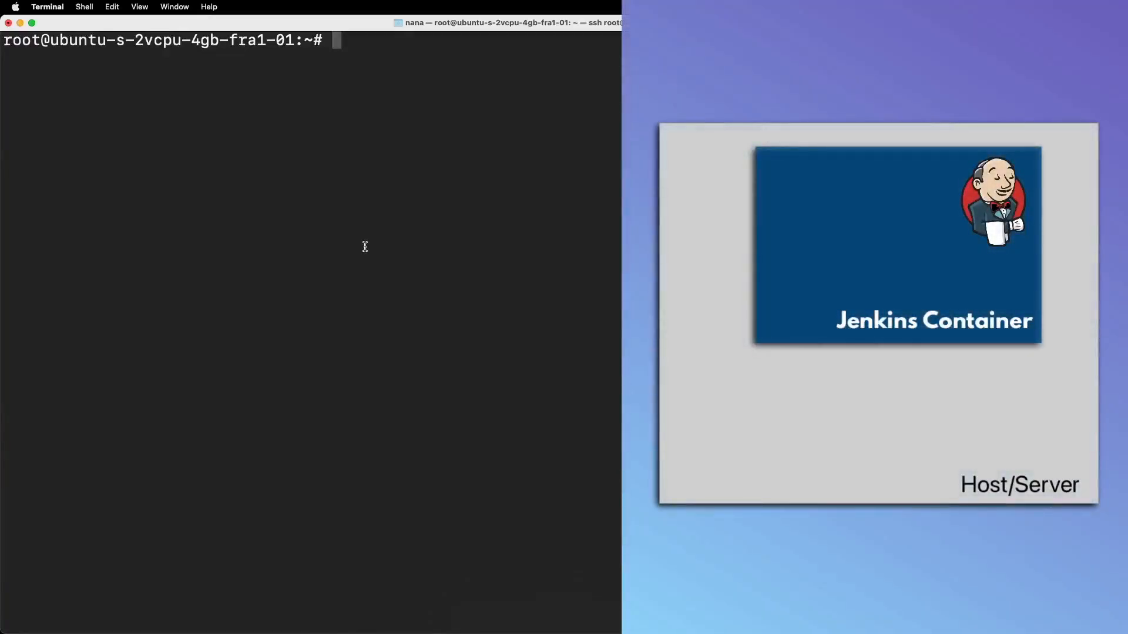
pyautogui.write('docker')
pyautogui.press('Return')
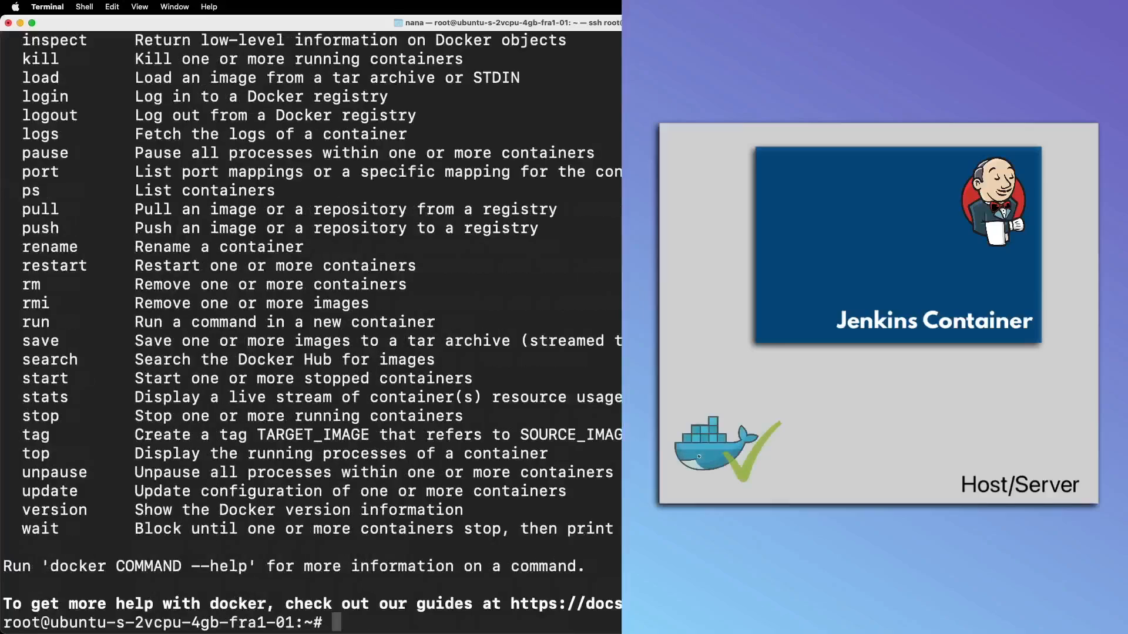
pyautogui.write('cle')
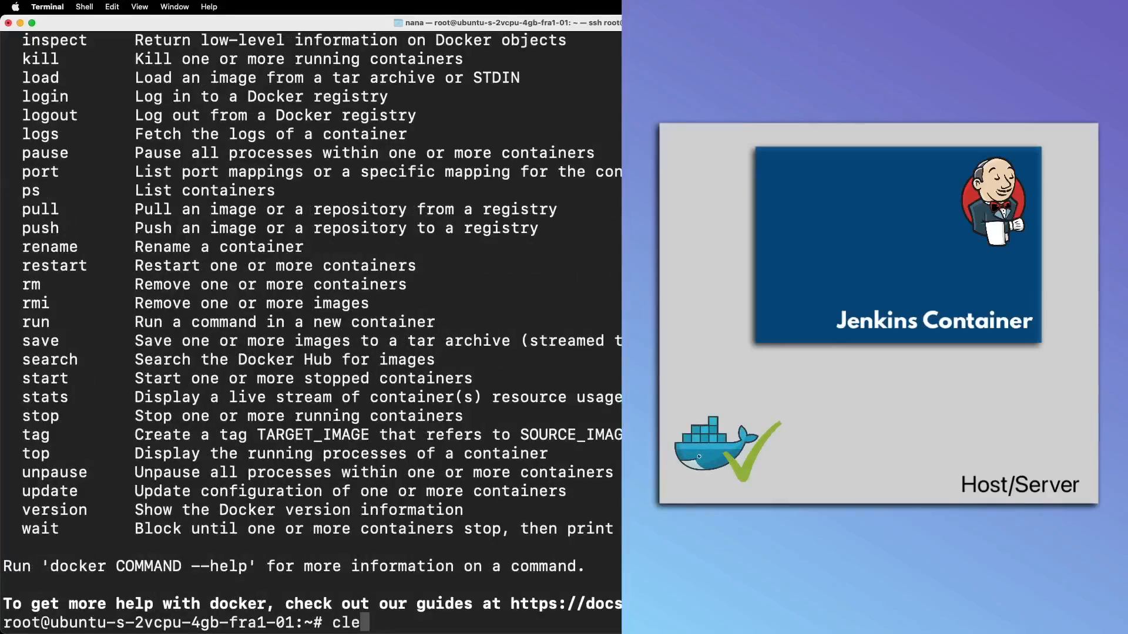
pyautogui.write('ar')
pyautogui.press('Return')
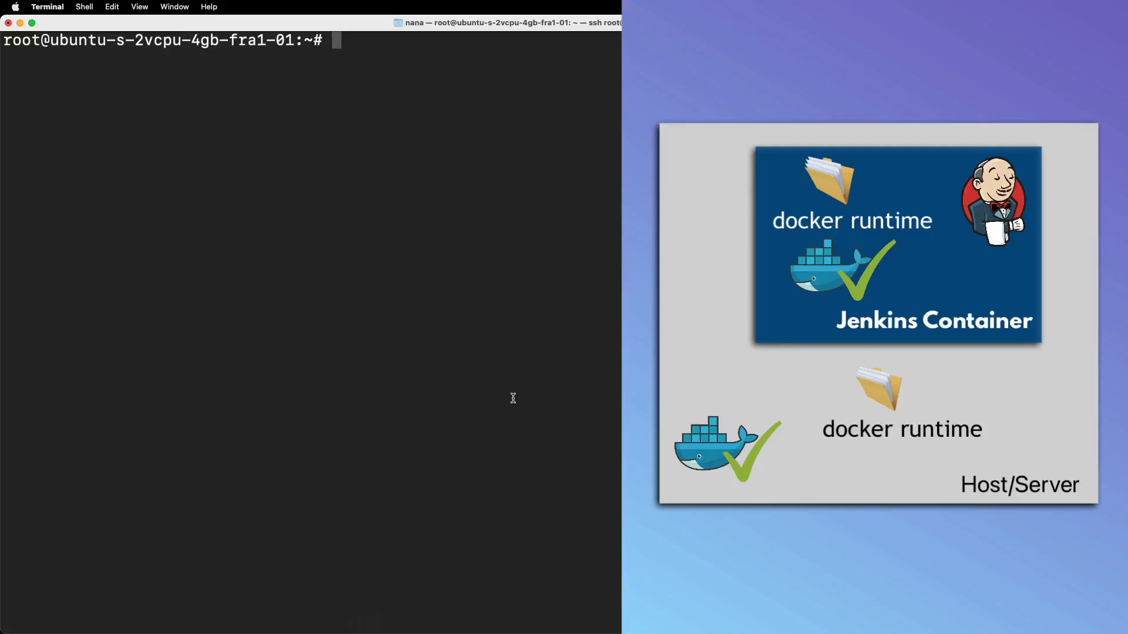
# Step: List the running containers and stop the jenkins/jenkins:lts container with docker stop 2d4c6b1df35c
pyautogui.write('docker ps')
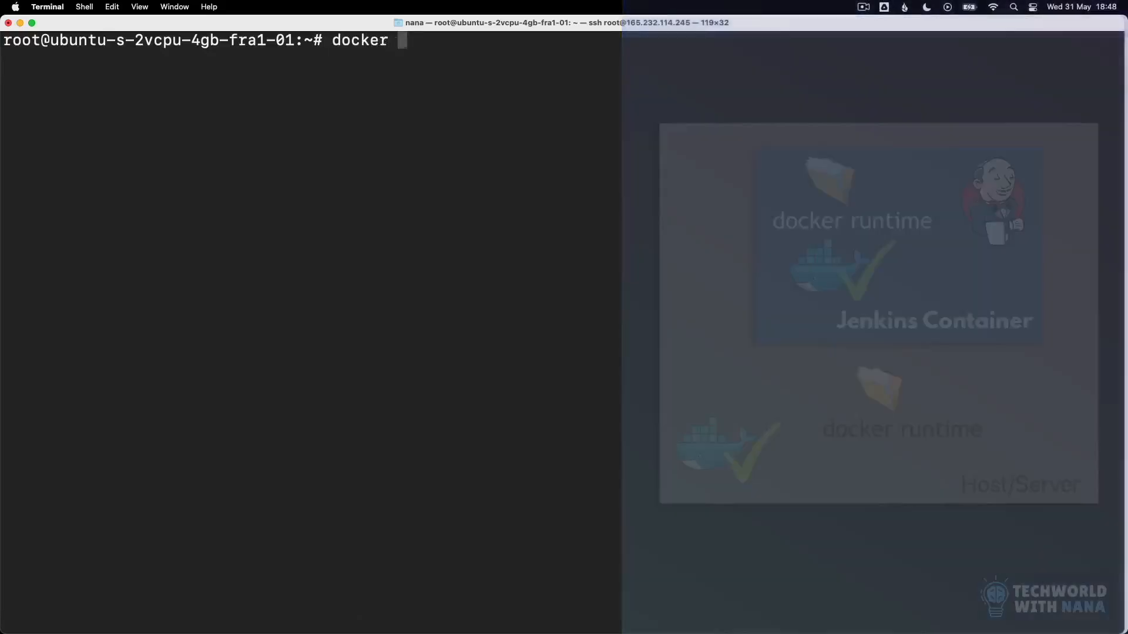
pyautogui.press('Return')
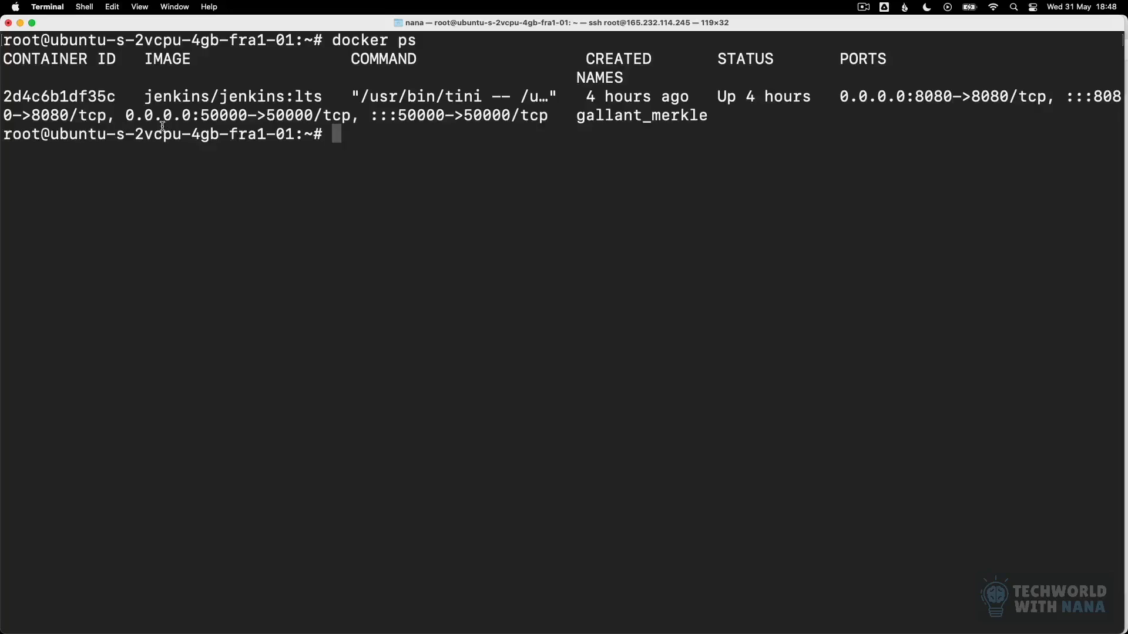
pyautogui.write('od')
pyautogui.press('BackSpace')
pyautogui.press('BackSpace')
pyautogui.write('docker ')
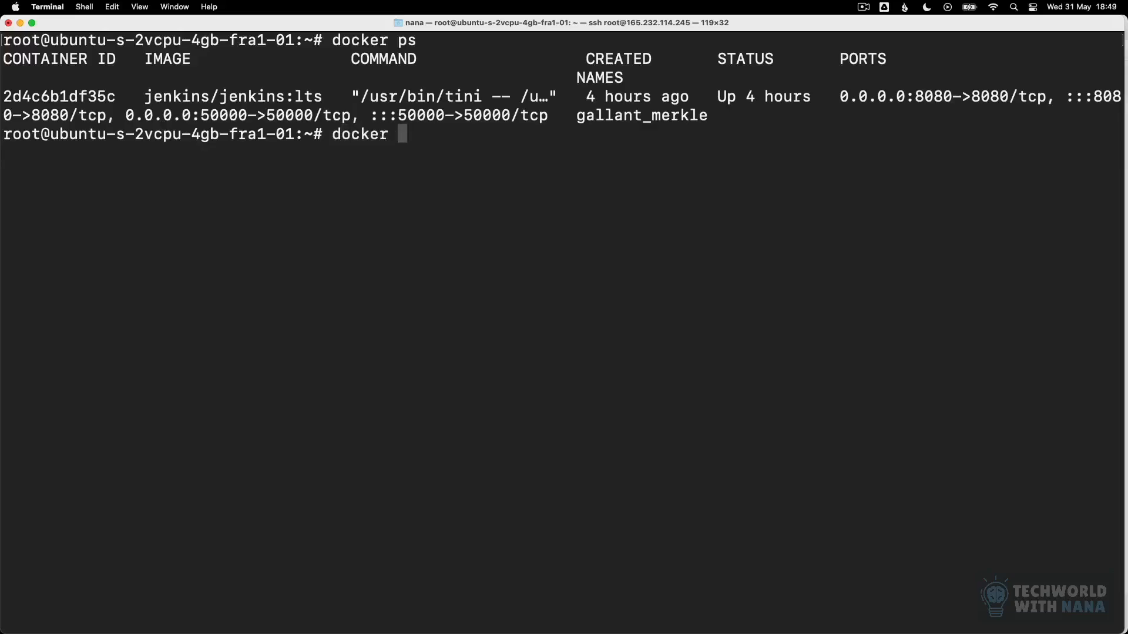
pyautogui.write('stop')
pyautogui.doubleClick(53, 93)
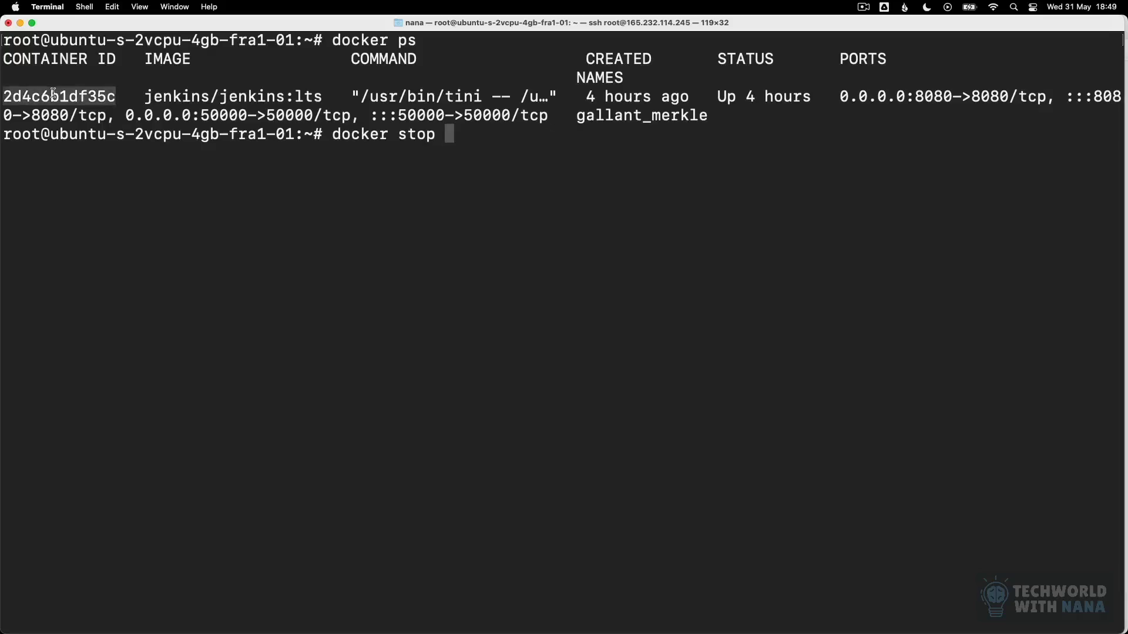
pyautogui.moveTo(53, 93); pyautogui.dragTo(499, 136)
pyautogui.press('Return')
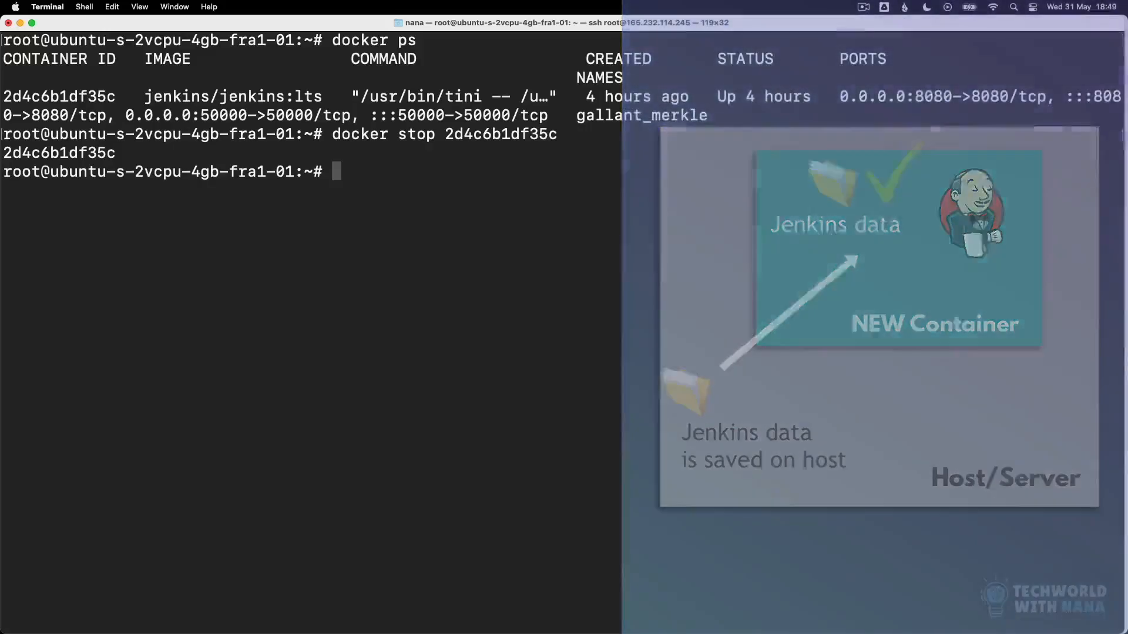
# Step: List the Docker volumes with docker volume ls and check the volume name
pyautogui.write('docker volume ls')
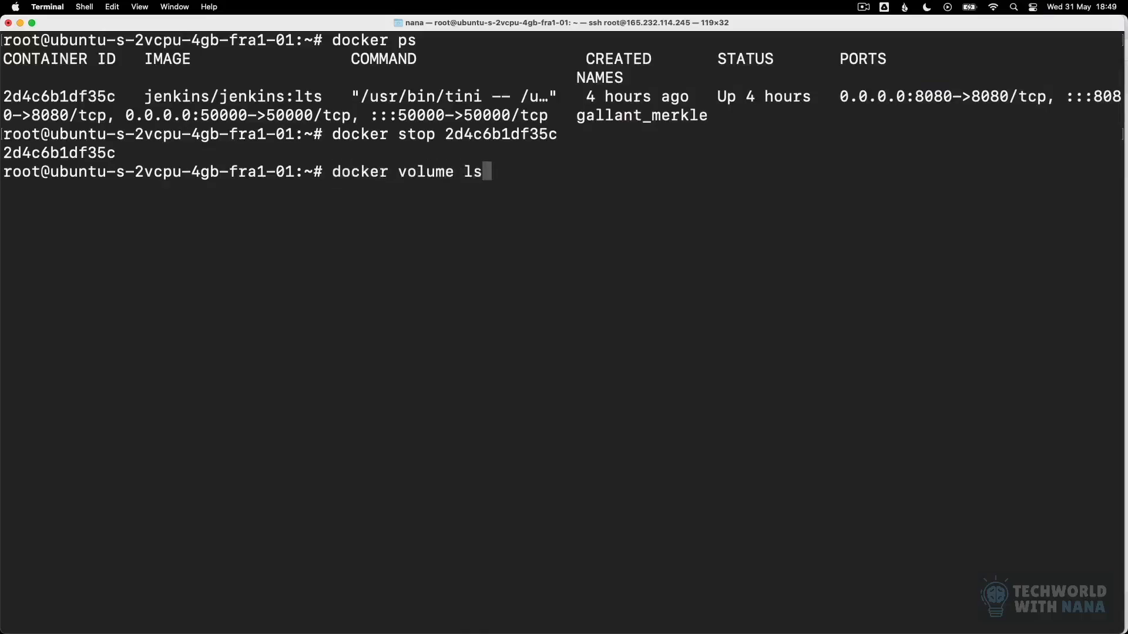
pyautogui.press('Return')
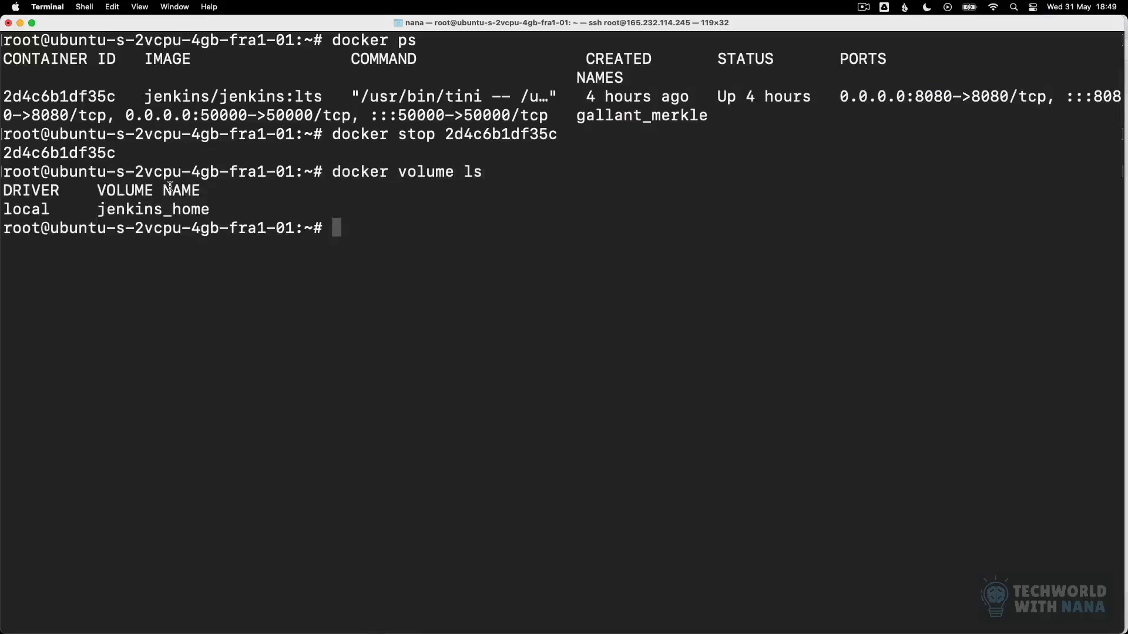
pyautogui.moveTo(104, 207); pyautogui.dragTo(219, 210)
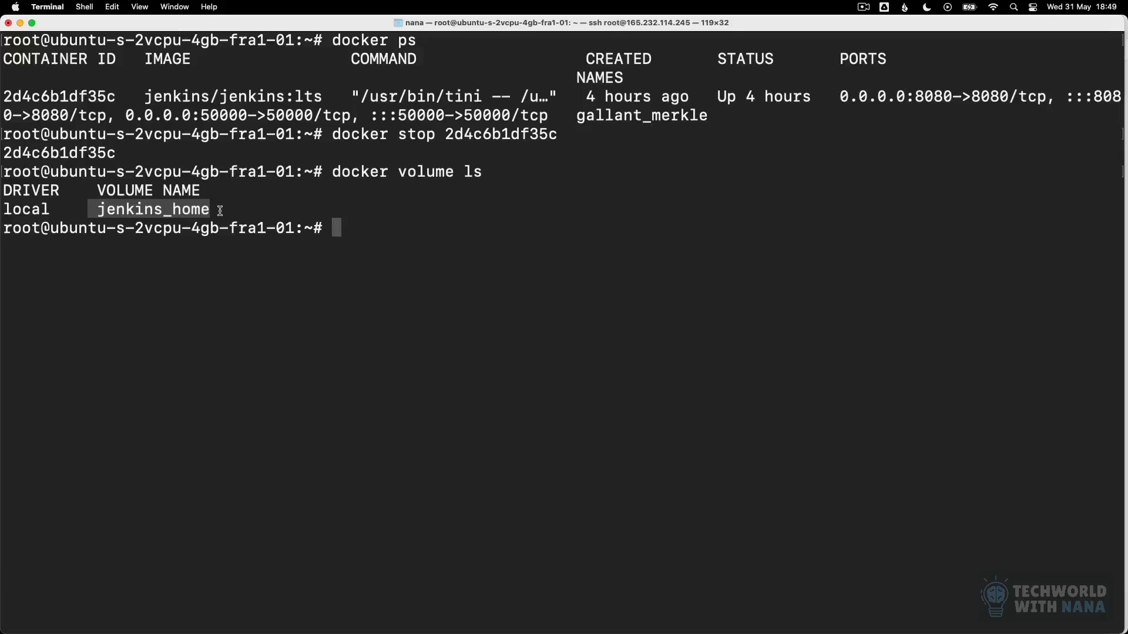
pyautogui.click(324, 226)
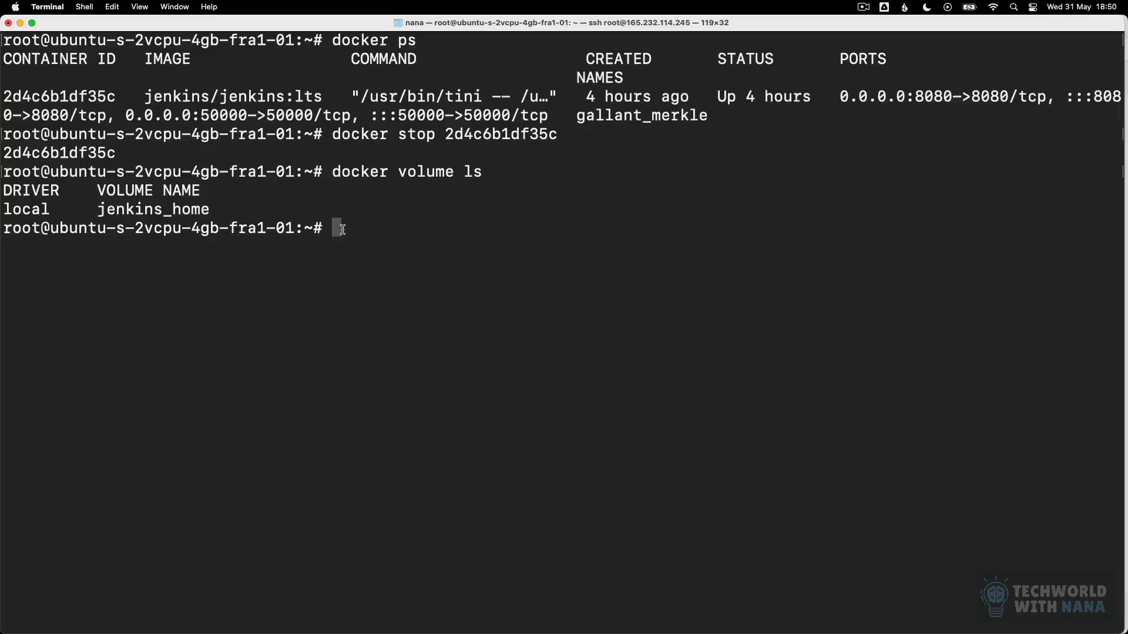
# Step: Begin a detached docker run command that maps ports 8080:8080 and 50000:50000, ending the line with a backslash
pyautogui.write('docker run -p ')
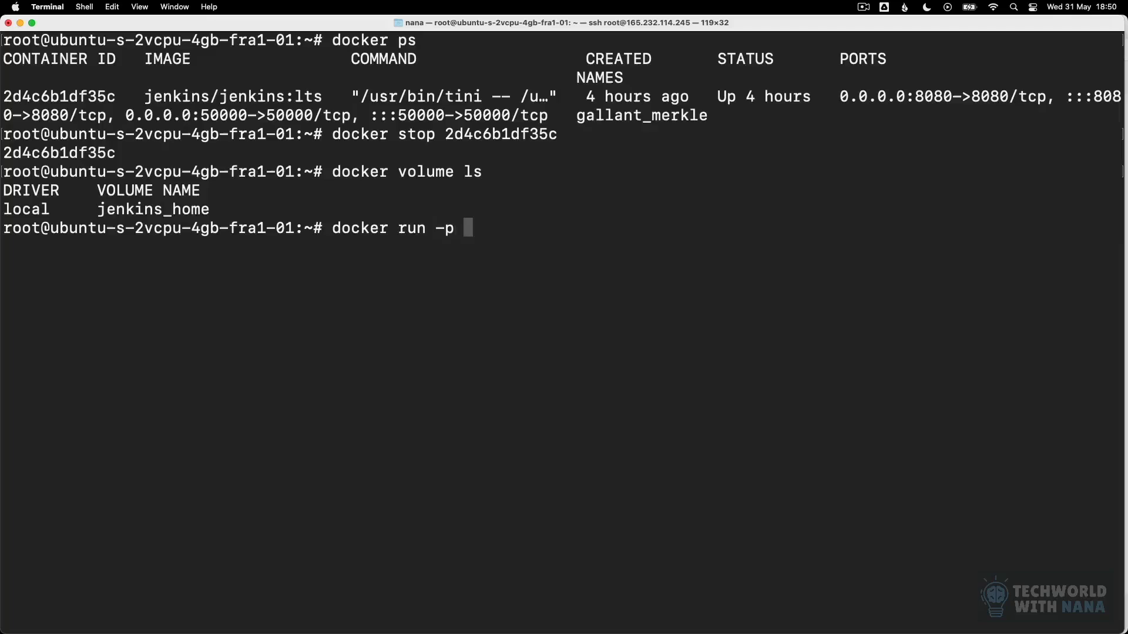
pyautogui.write('8080:80')
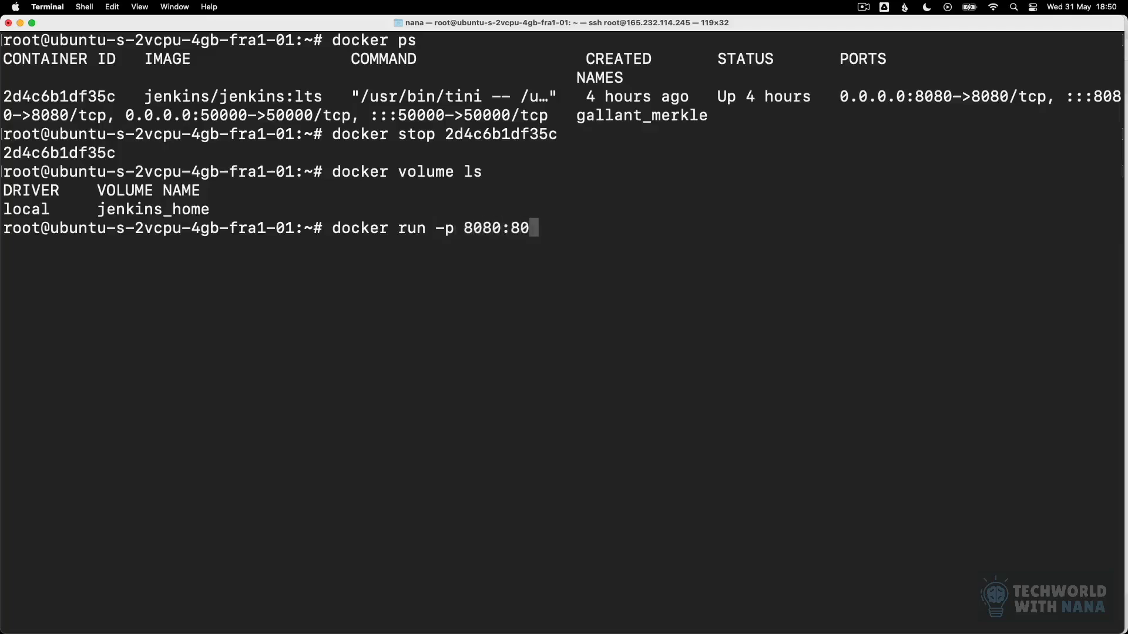
pyautogui.write('80 -p ')
pyautogui.write('50000:')
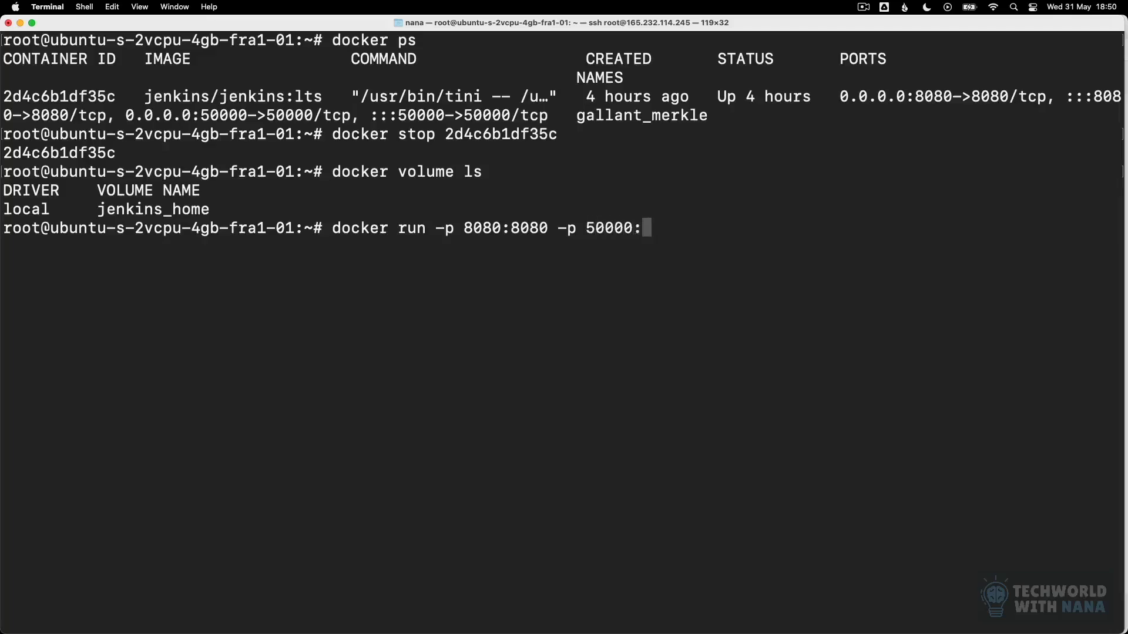
pyautogui.write('50000 -')
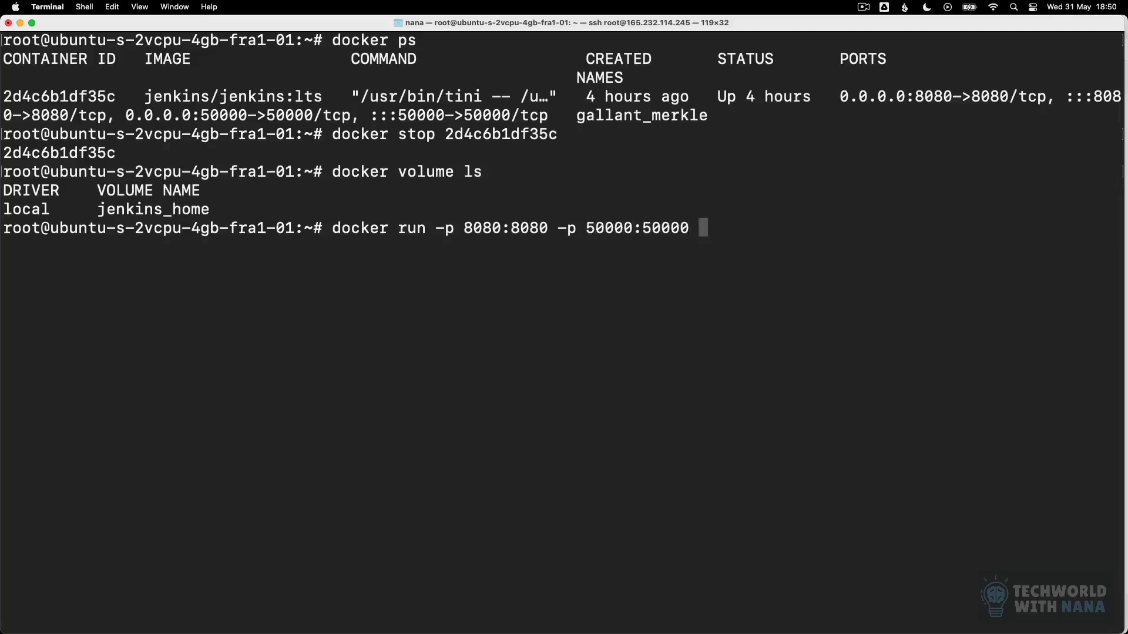
pyautogui.write('d \\')
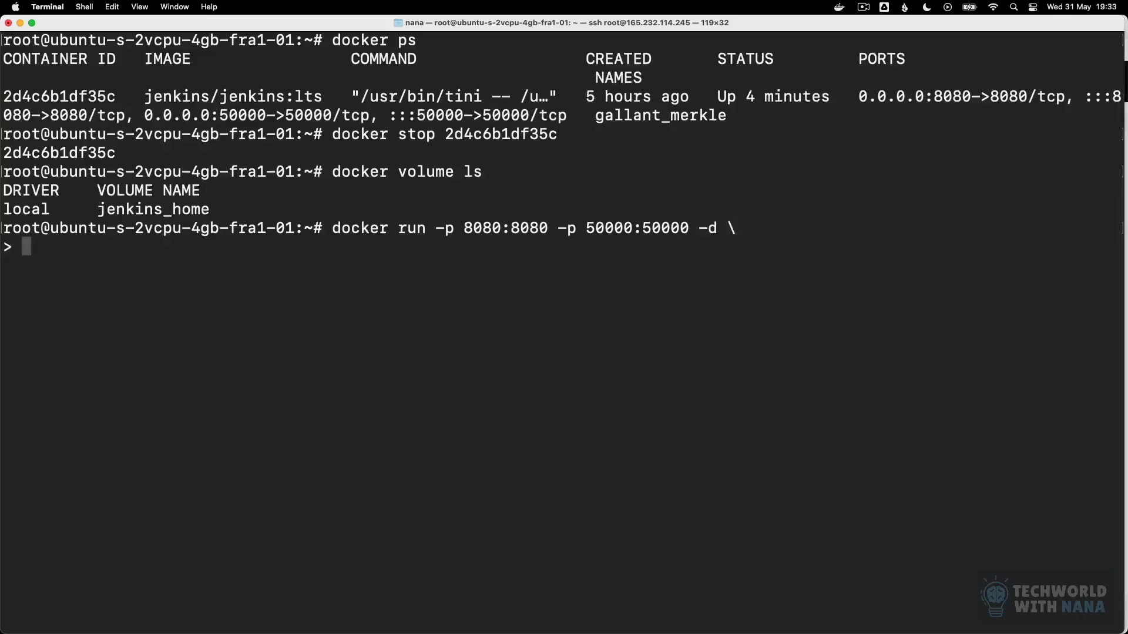
# Step: Add the volume mount jenkins_home:/var/jenkins_home to the docker run command and continue it on a new line
pyautogui.write('-v jenkins')
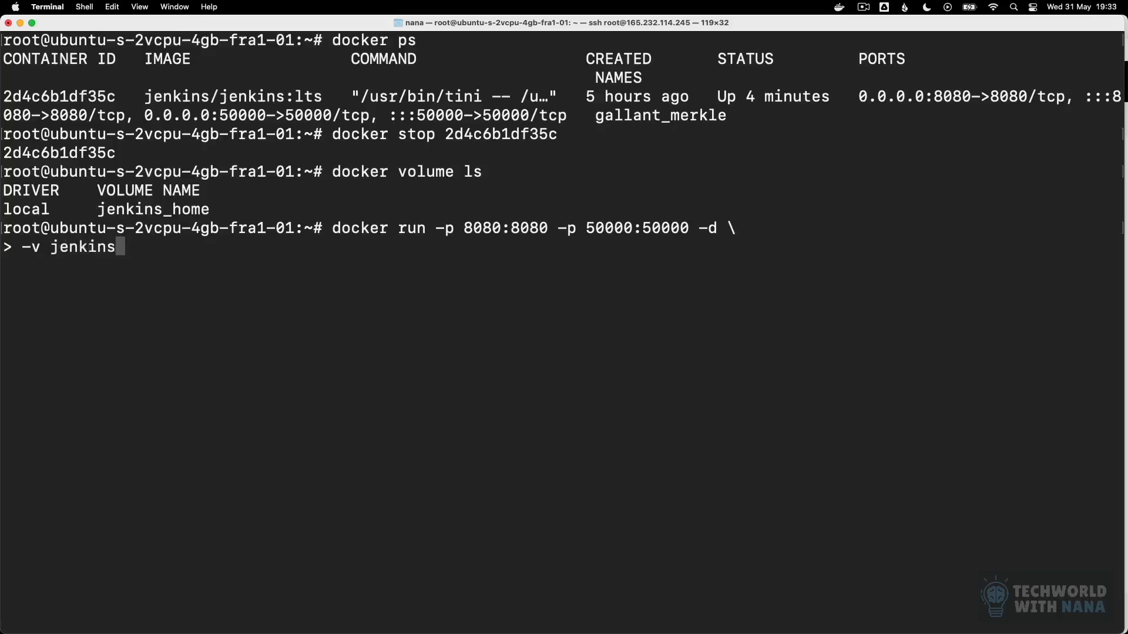
pyautogui.write('_home')
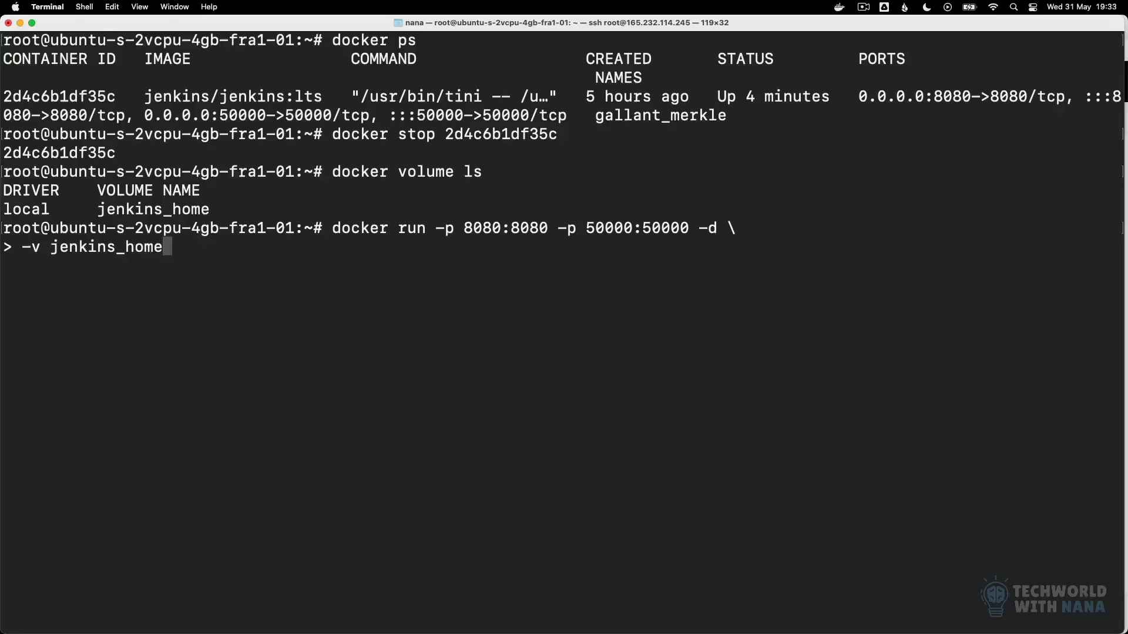
pyautogui.write(':/var/jenkins_home')
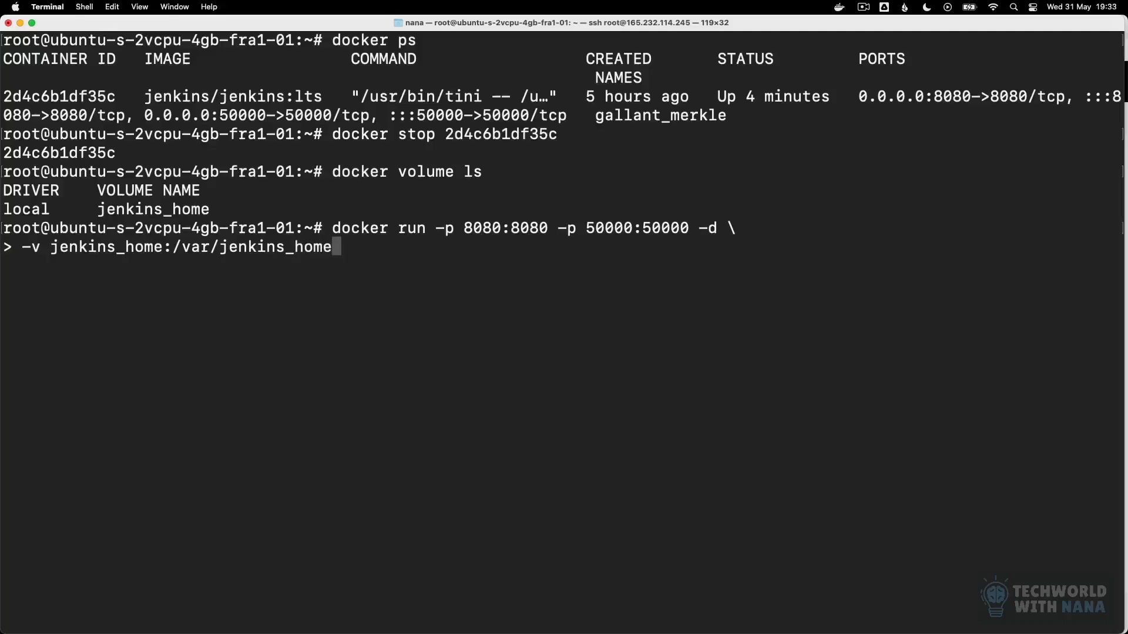
pyautogui.write(' \\')
pyautogui.press('Return')
# Step: Add the Docker socket mount -v /var/run/docker.sock:/var/run/docker.sock to the docker run command
pyautogui.write('-v /var')
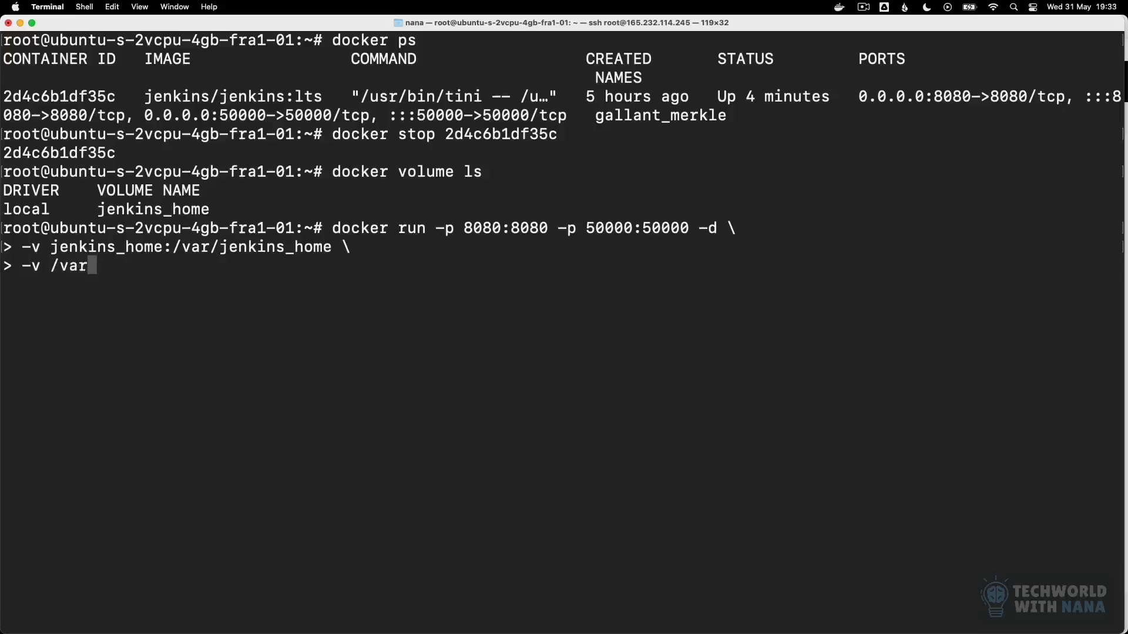
pyautogui.write('/run/doc')
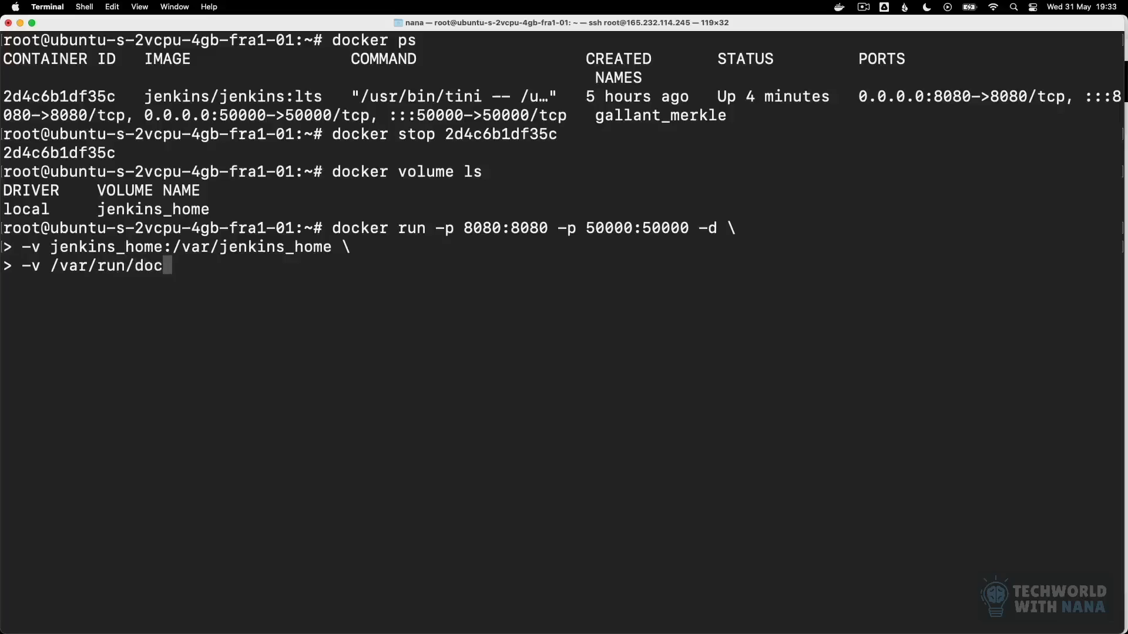
pyautogui.write('ker.sock')
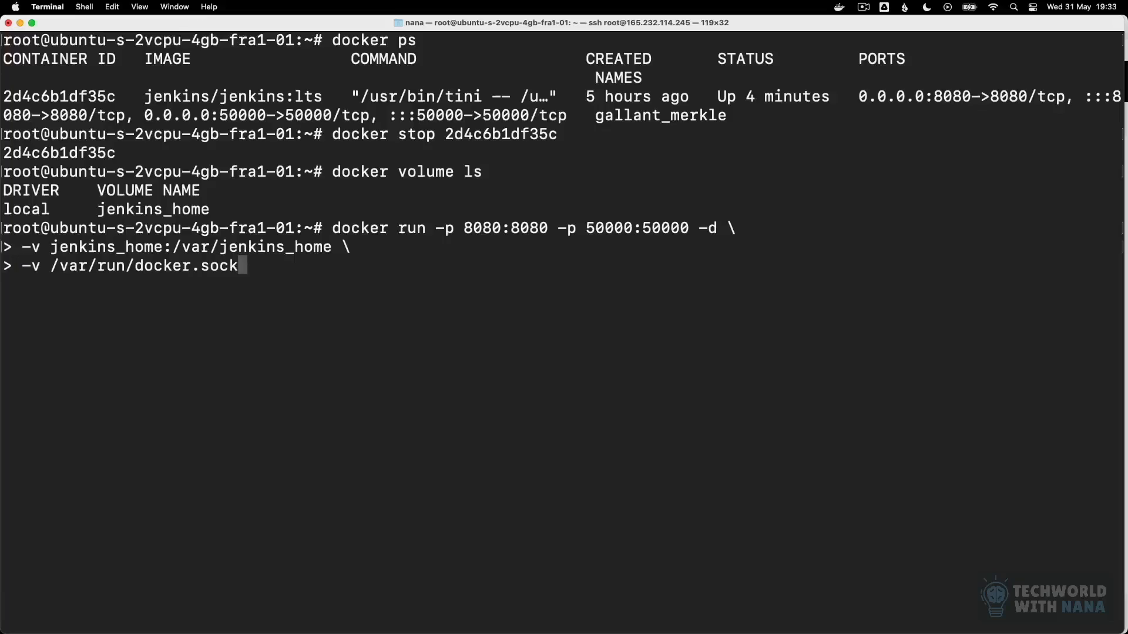
pyautogui.write(':/')
pyautogui.write('var')
pyautogui.write('/run')
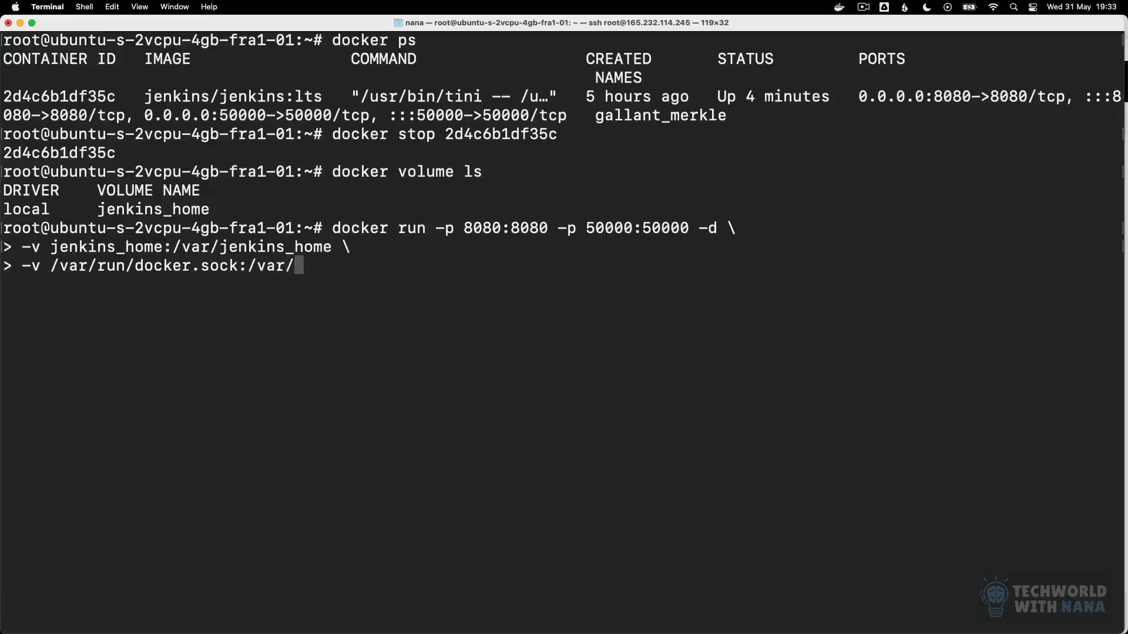
pyautogui.write('/docker.')
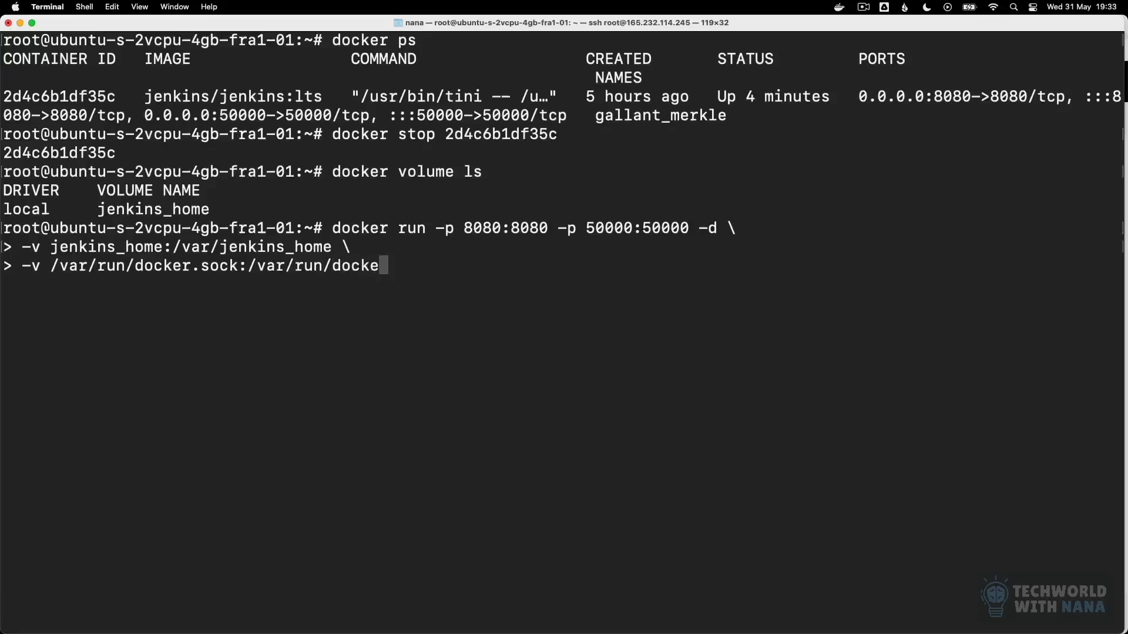
pyautogui.write('sock')
# Step: Specify the image jenkins/jenkins:lts and execute the docker run command to start the new container
pyautogui.write('jenkins')
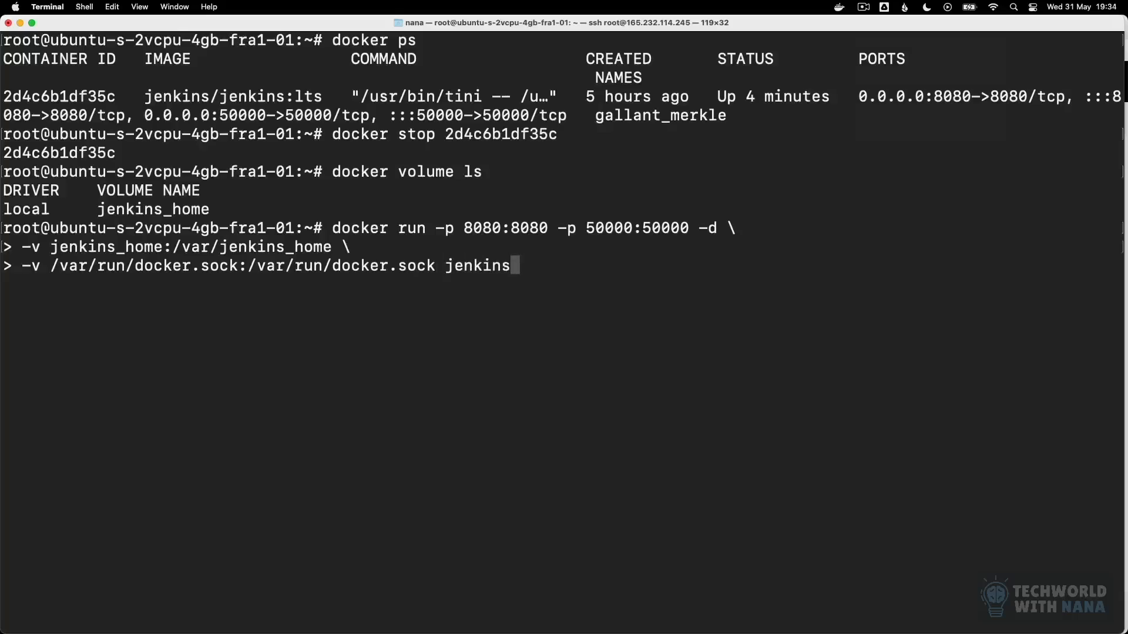
pyautogui.write('/jenkins')
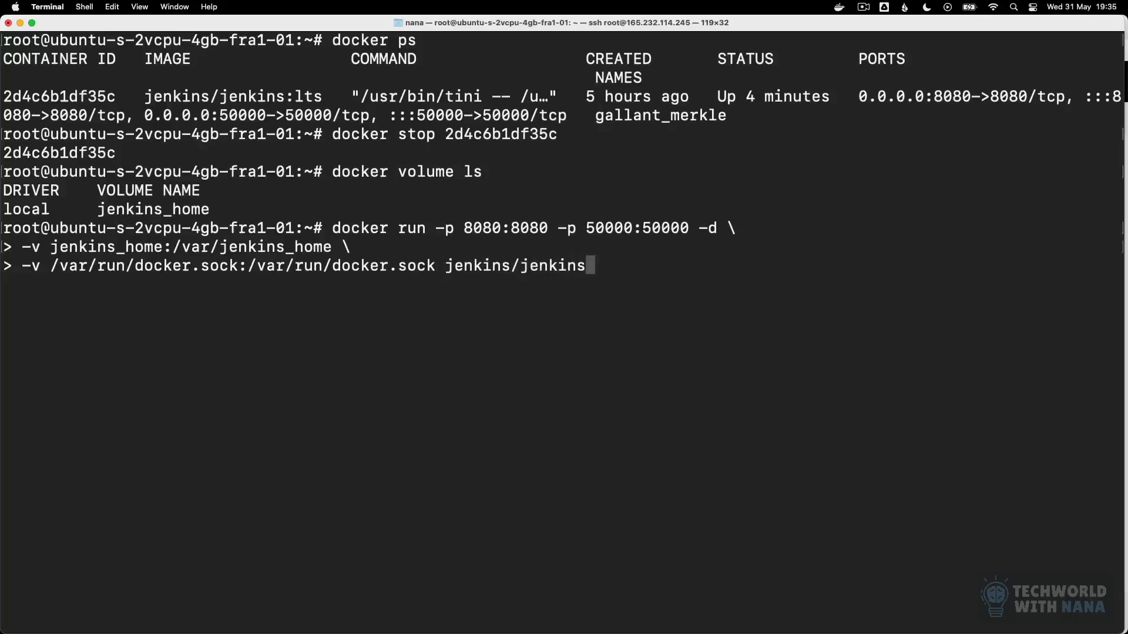
pyautogui.write(':lts')
pyautogui.press('Return')
# Step: List the running containers with docker ps to check the new one, and switch to Chrome to view the Jenkins dashboard
pyautogui.write('d')
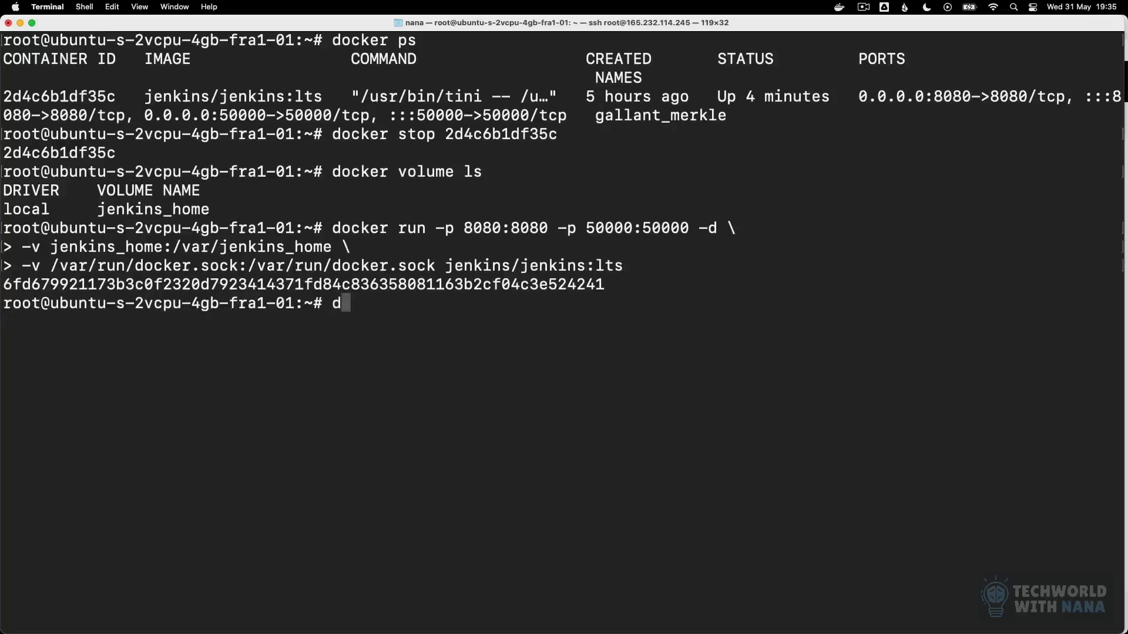
pyautogui.write('ocker ps')
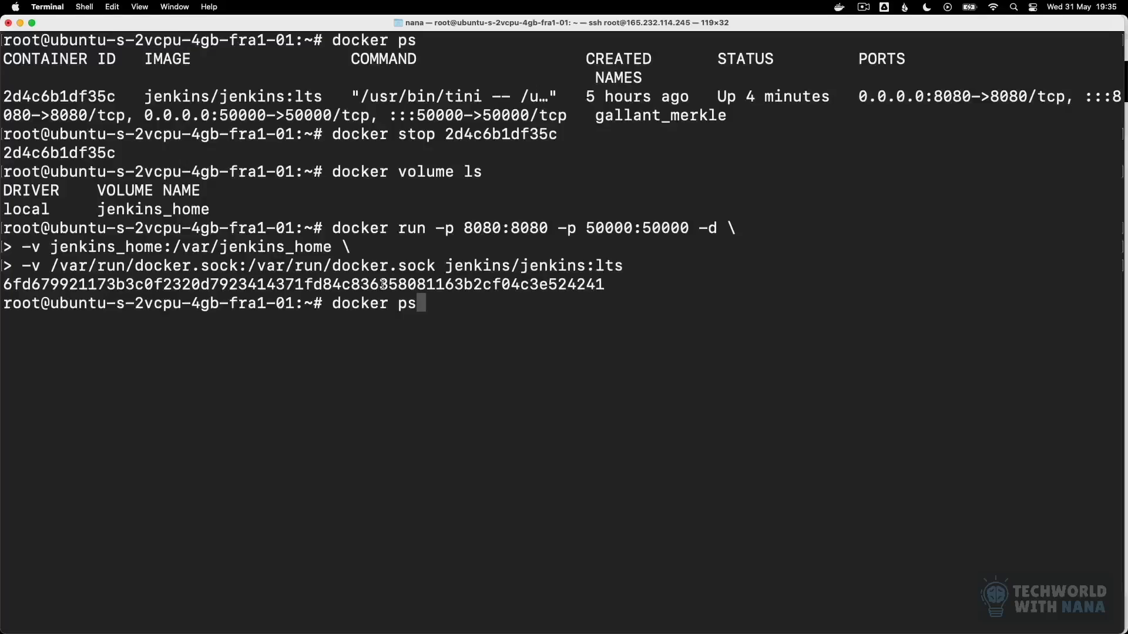
pyautogui.moveTo(172, 246); pyautogui.dragTo(329, 247)
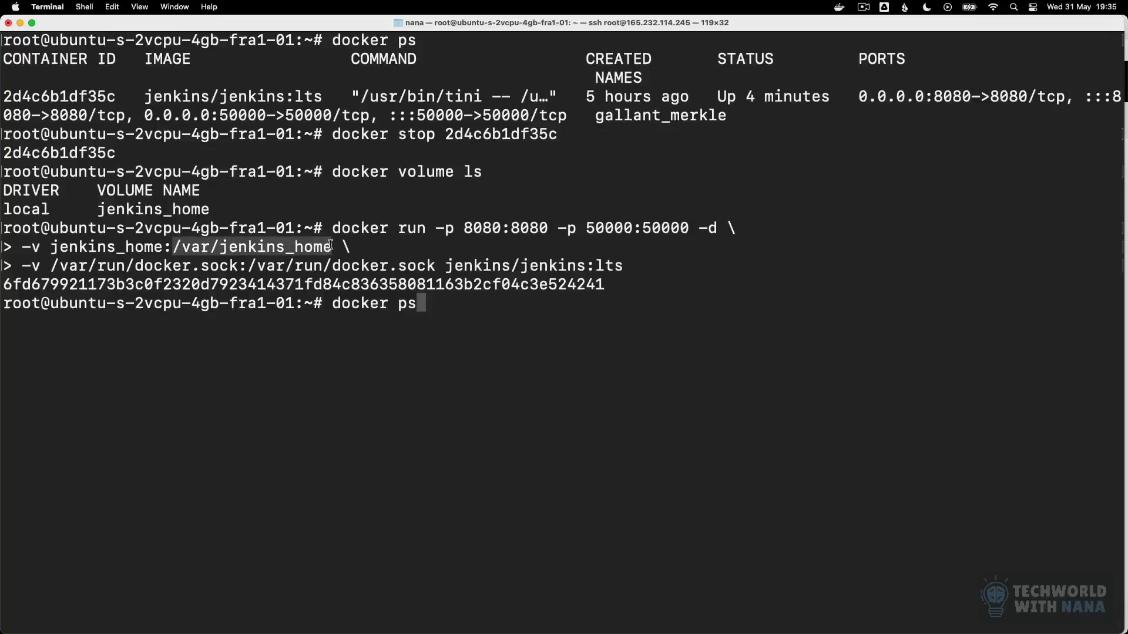
pyautogui.click(320, 249)
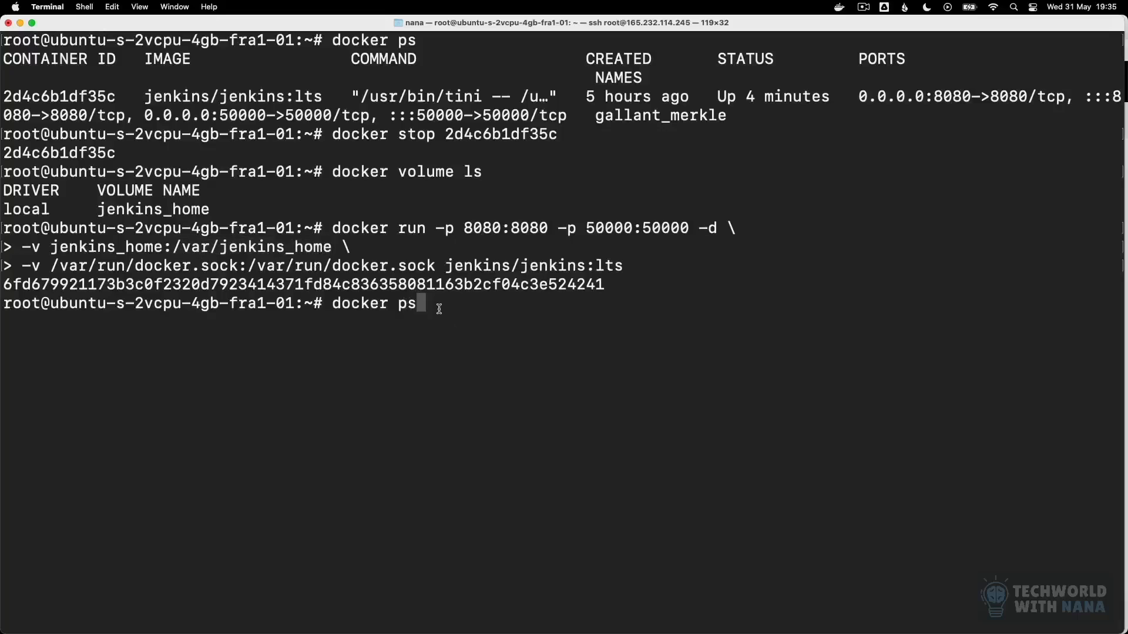
pyautogui.press('Return')
pyautogui.doubleClick(74, 359)
pyautogui.press('super+c')
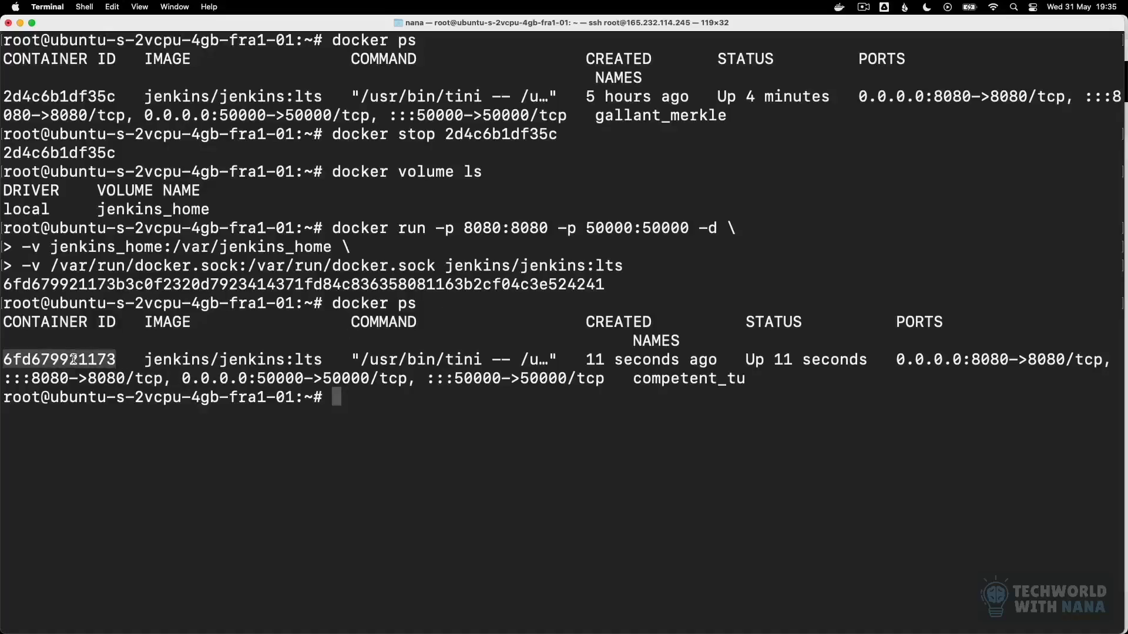
pyautogui.click(377, 439)
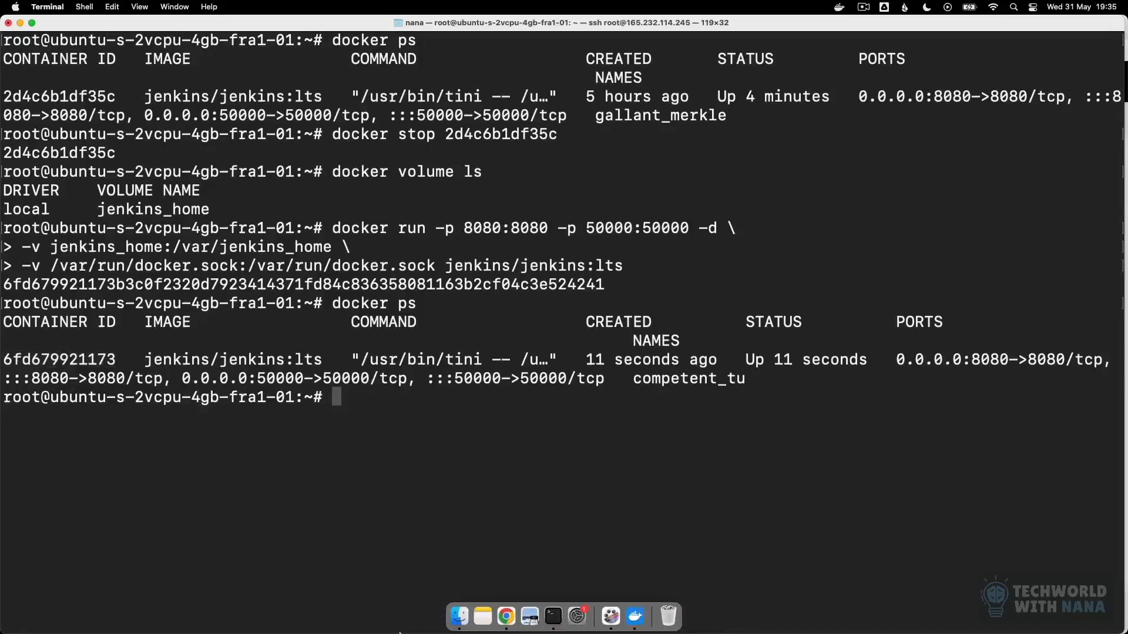
pyautogui.click(513, 616)
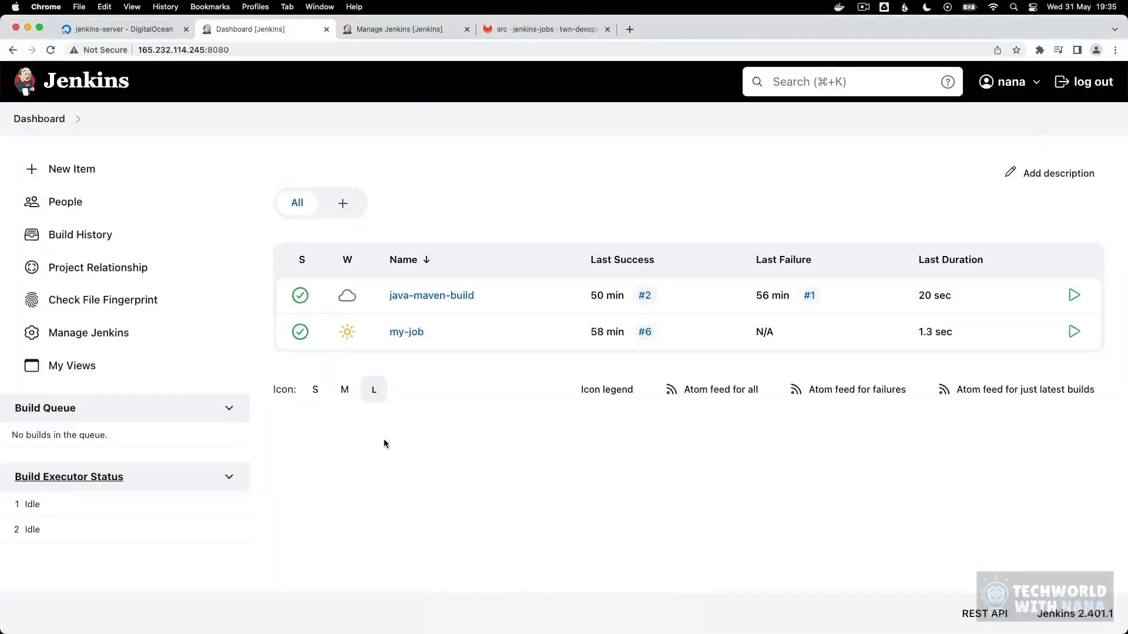
# Step: Reload the Jenkins dashboard and sign in again with the account's username and password
pyautogui.press('super+r')
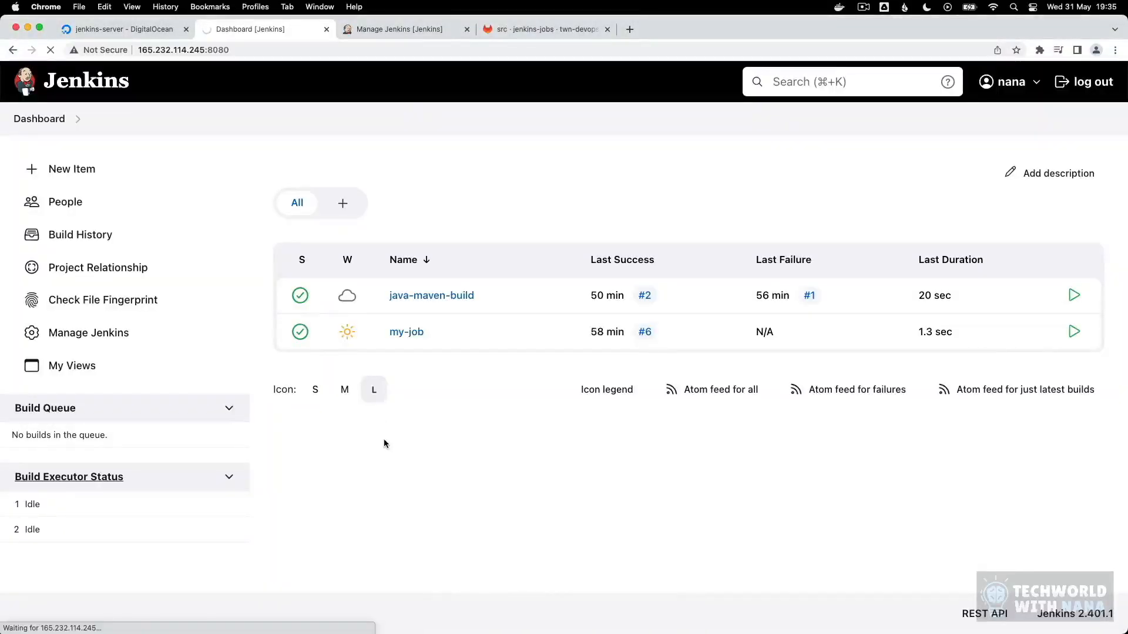
pyautogui.write('nana')
pyautogui.press('Tab')
pyautogui.write('•••••••••')
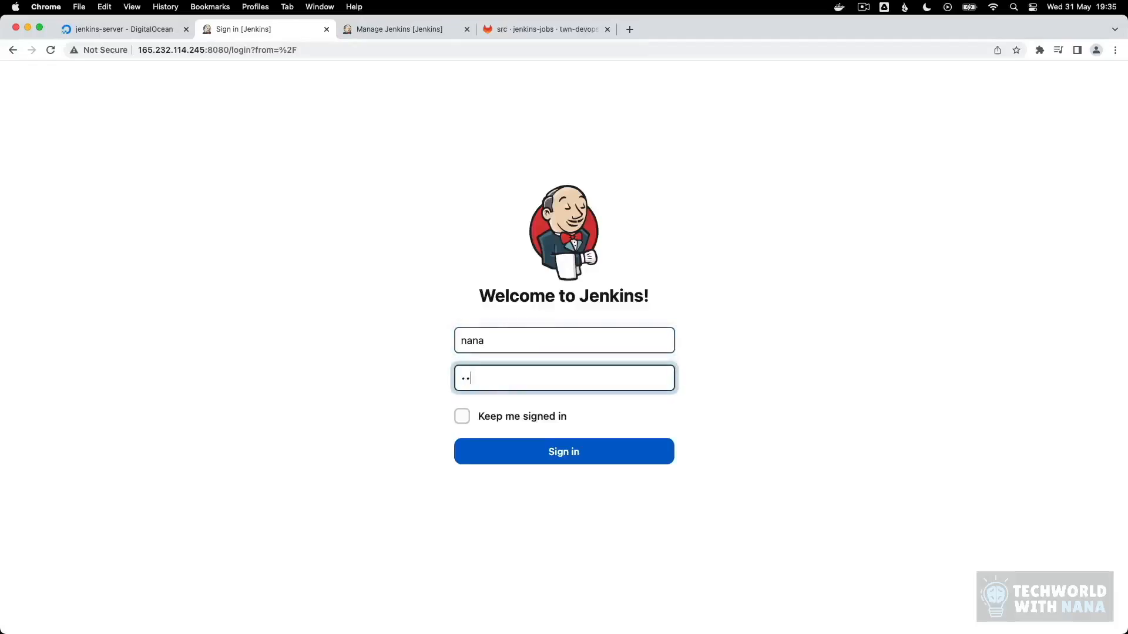
pyautogui.press('Return')
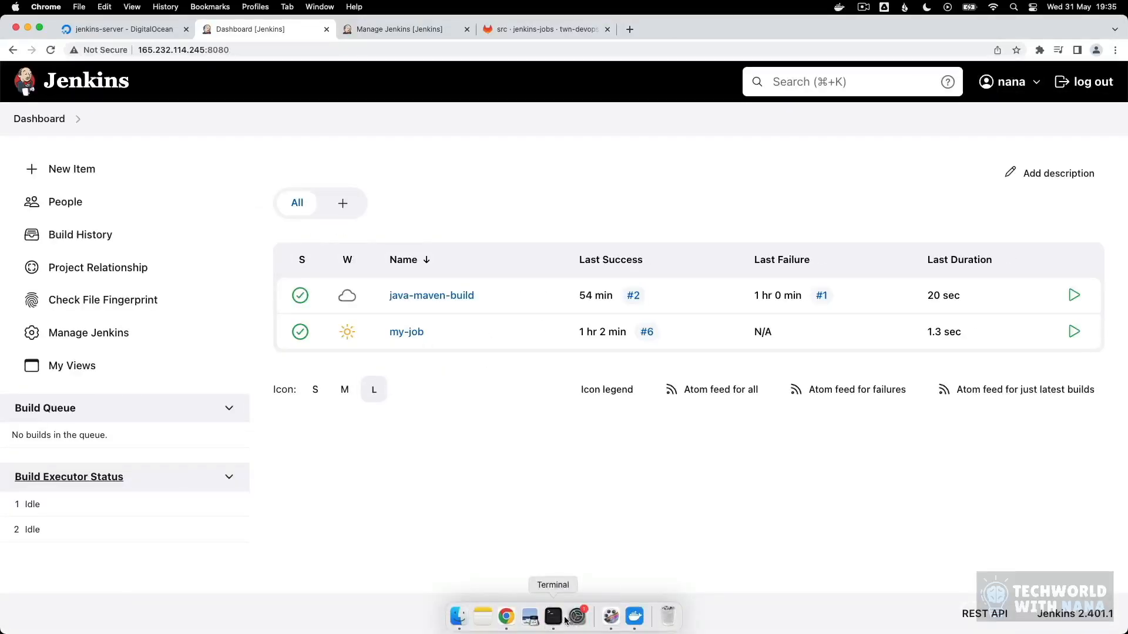
# Step: Switch to Terminal and list the running containers with docker ps to get the Jenkins container's ID
pyautogui.click(563, 623)
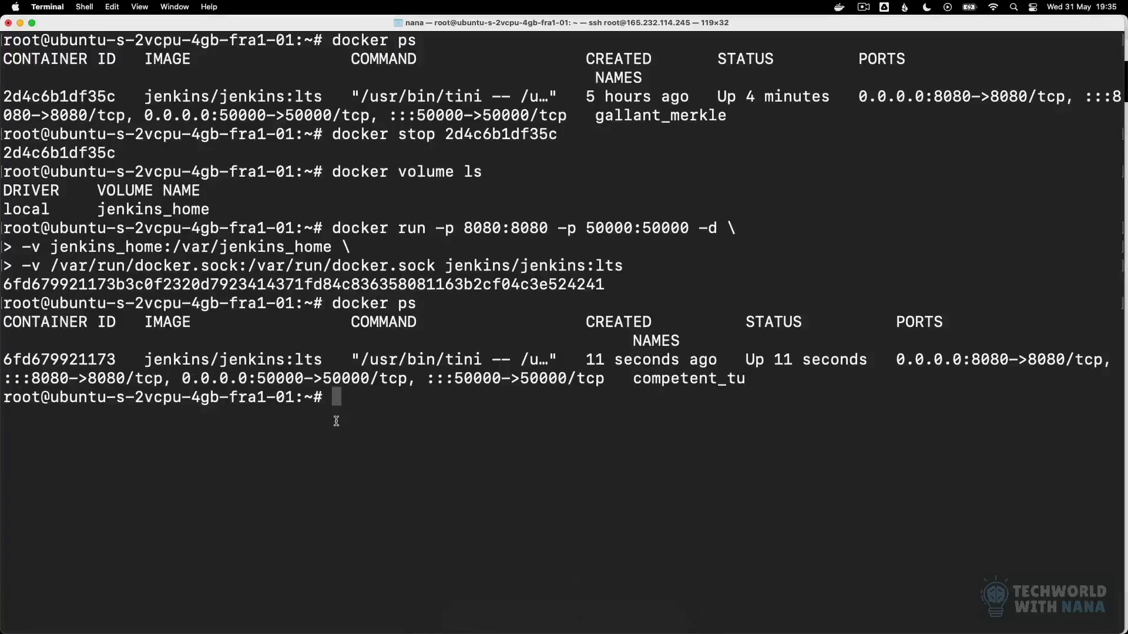
pyautogui.write('docker ps')
pyautogui.press('Return')
# Step: Open an interactive bash shell as root in the Jenkins container with docker exec -u 0 -it 6fd679921173 bash
pyautogui.write('docker exec -')
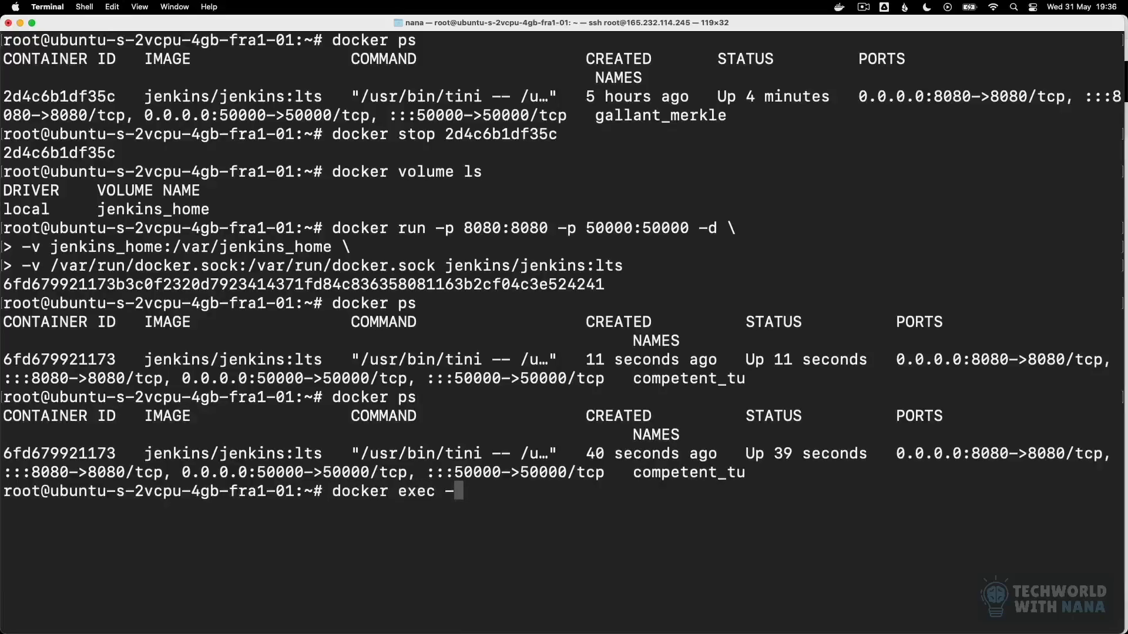
pyautogui.write('u 0 -it')
pyautogui.doubleClick(71, 452)
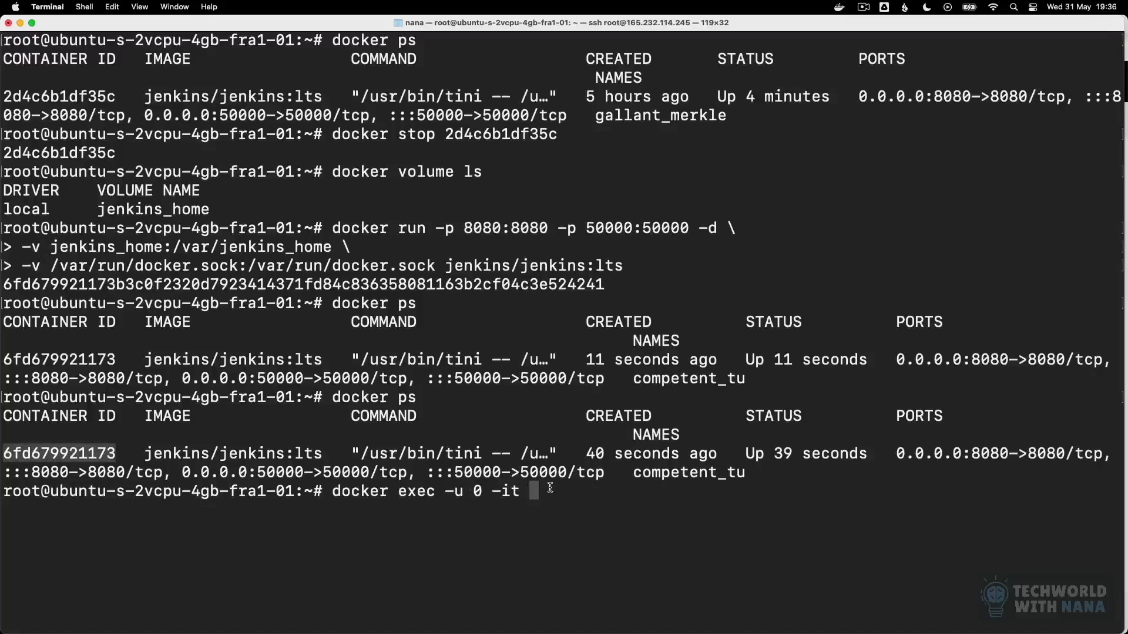
pyautogui.press('super+v')
pyautogui.write('bash')
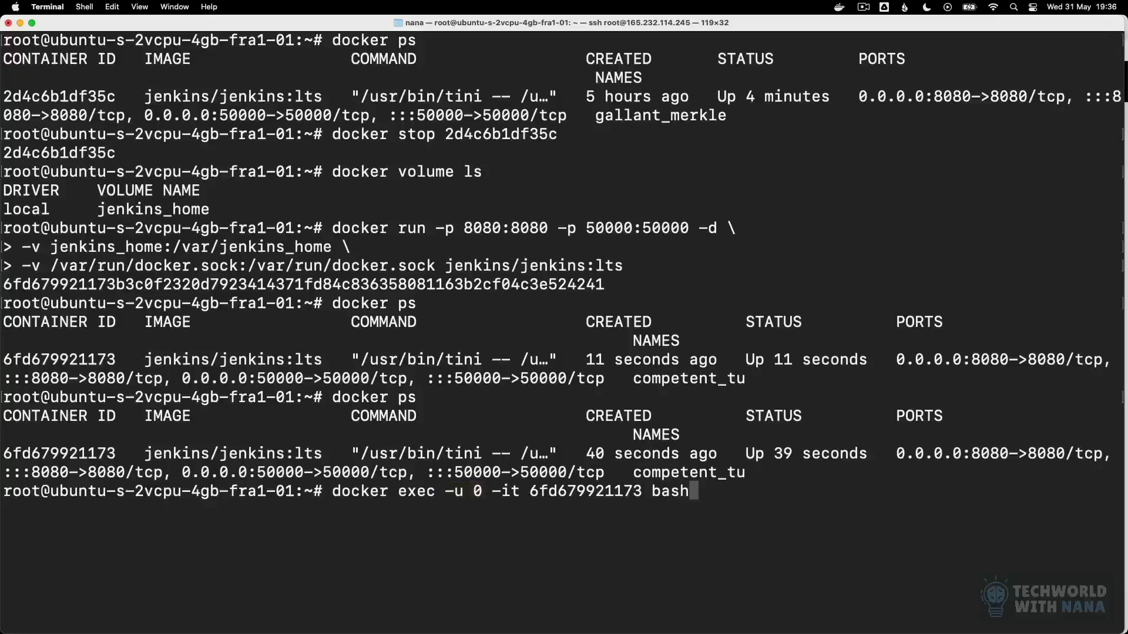
pyautogui.press('Return')
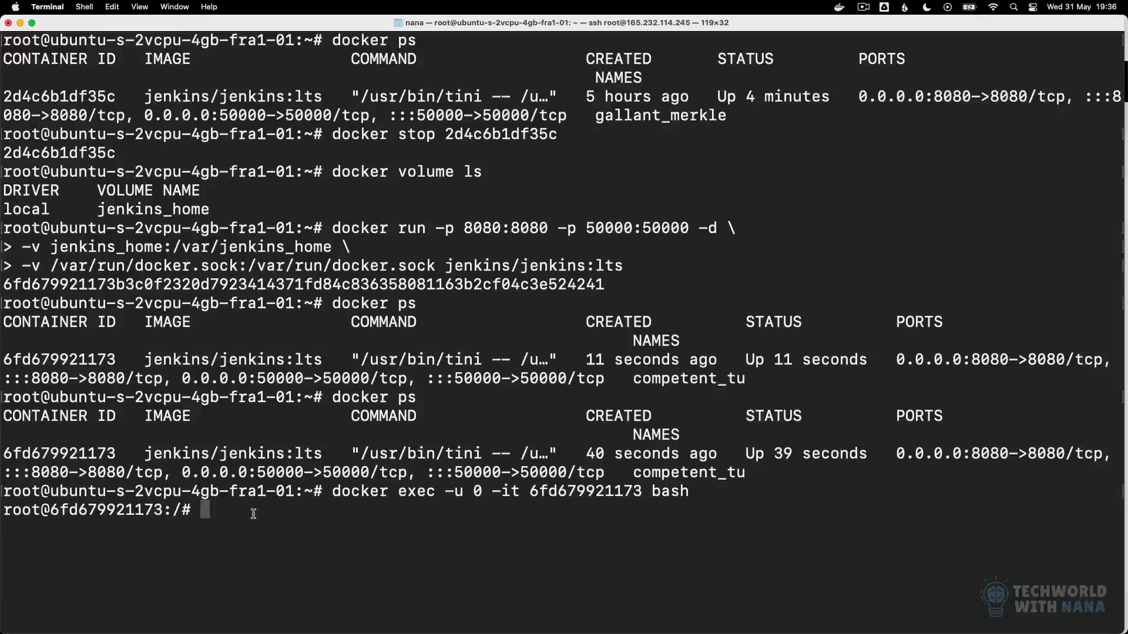
pyautogui.write('curl https://get.docker.com/ > dockerinstall && chmod 777 dockerinstall && ./dockerinstall')
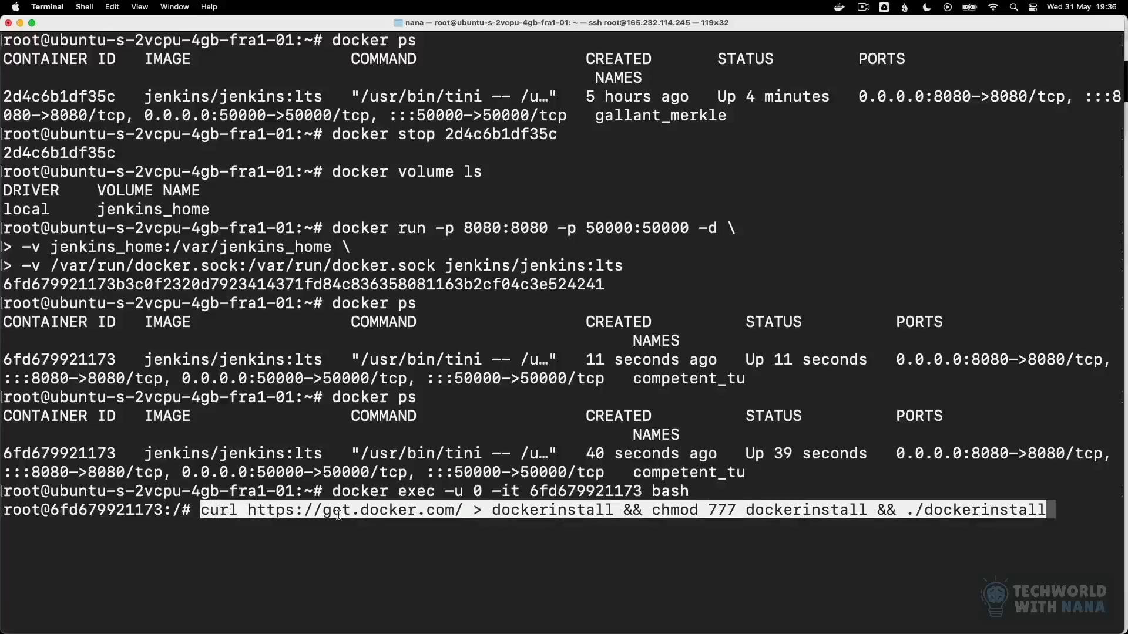
pyautogui.press('Right')
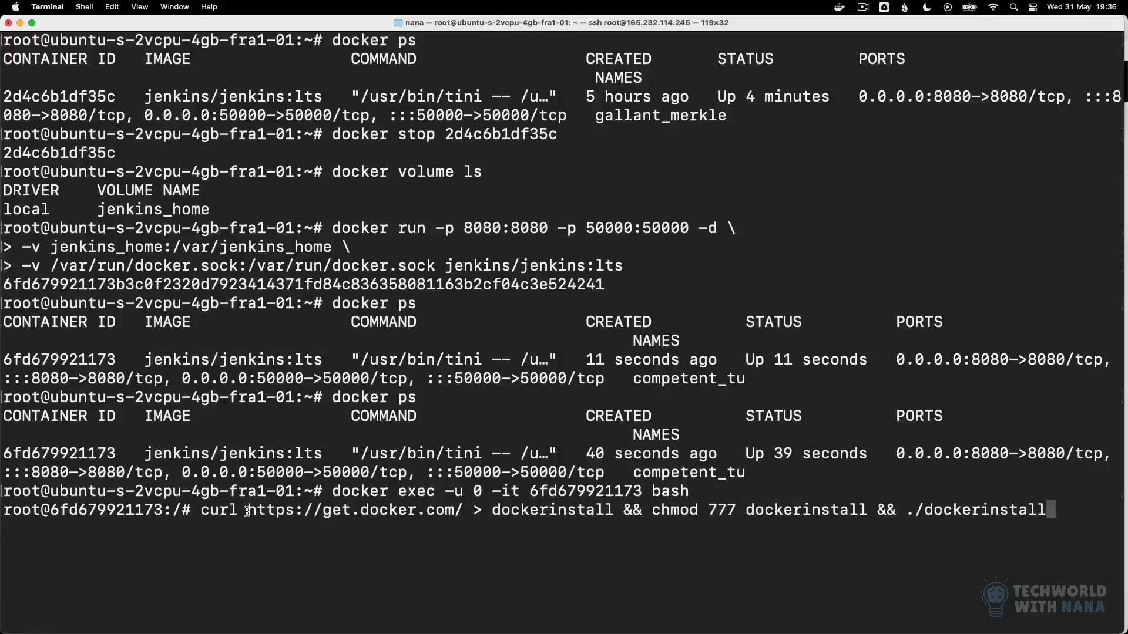
pyautogui.moveTo(247, 511); pyautogui.dragTo(452, 512)
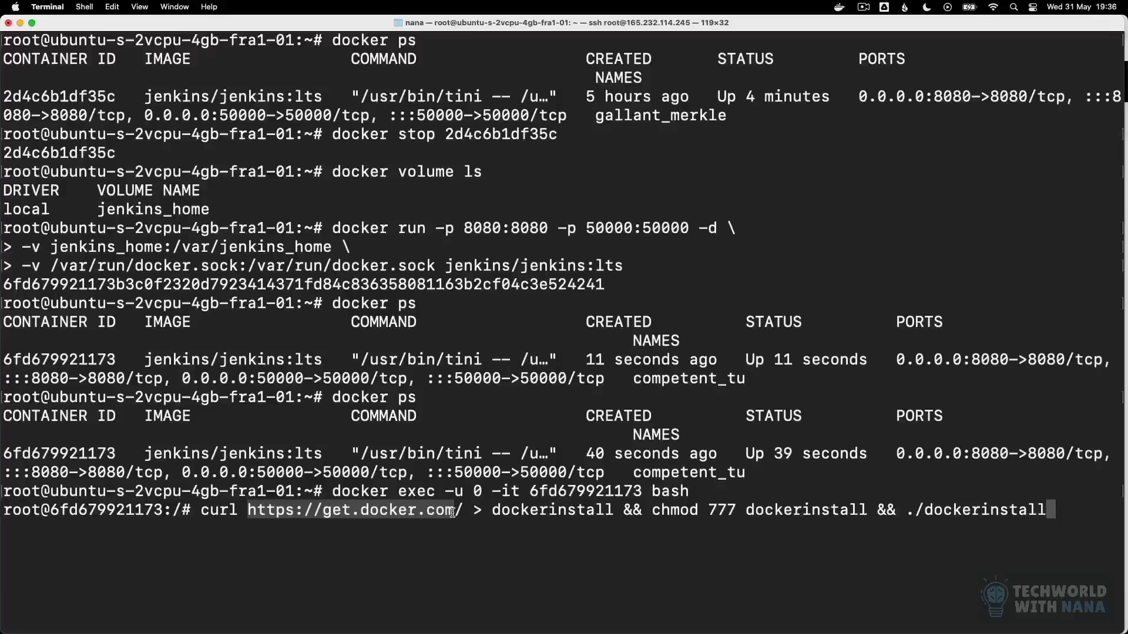
pyautogui.click(558, 510)
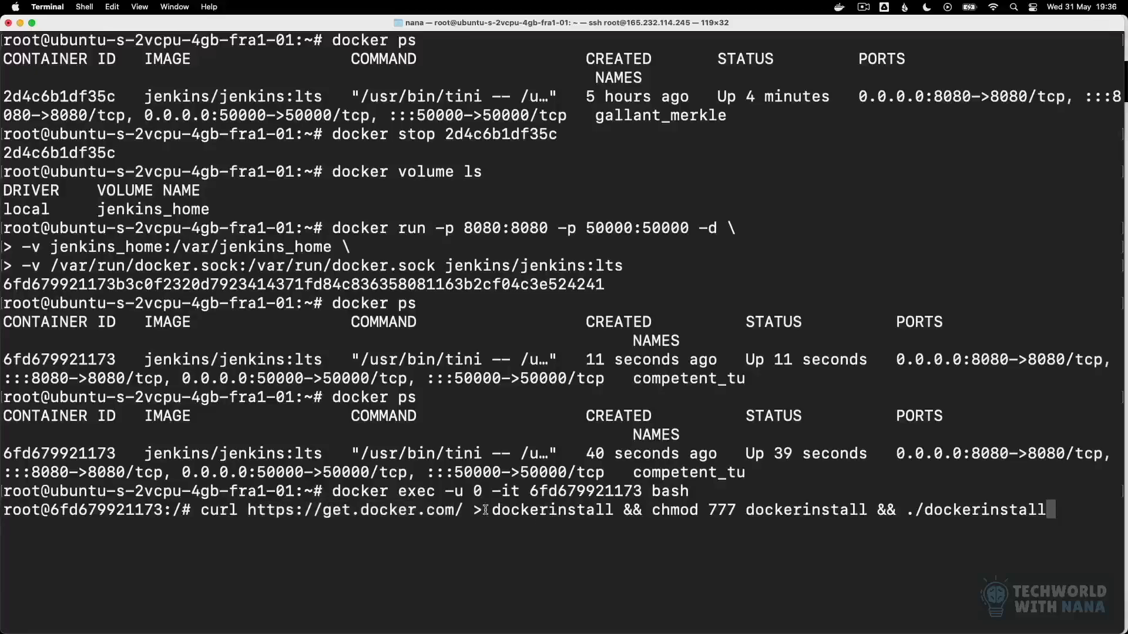
pyautogui.moveTo(483, 510); pyautogui.dragTo(1102, 516)
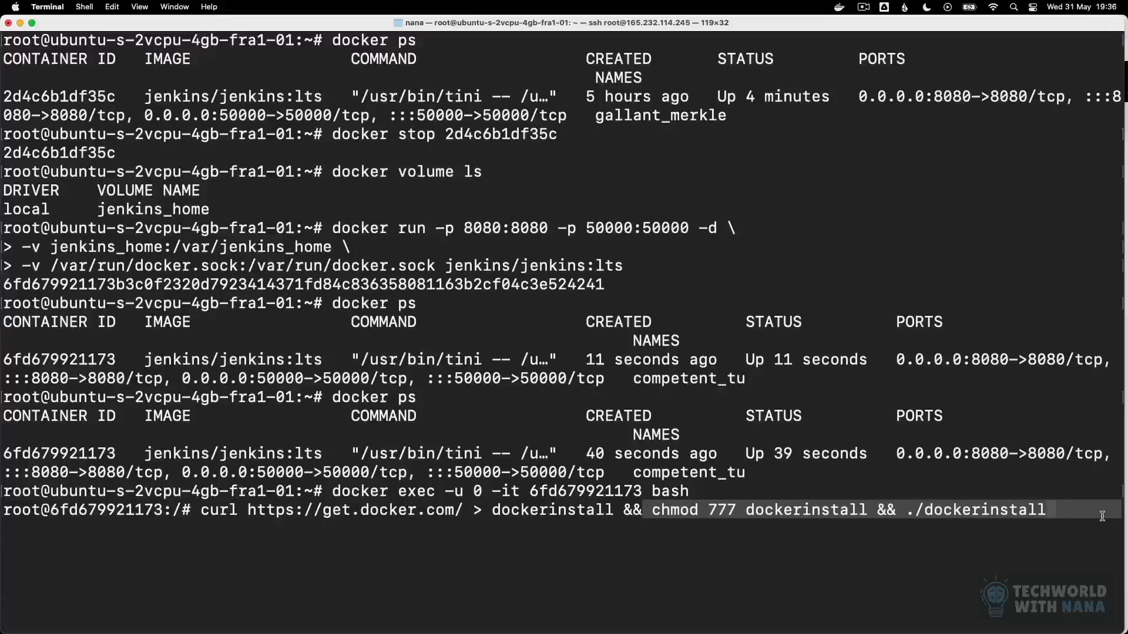
pyautogui.click(1090, 516)
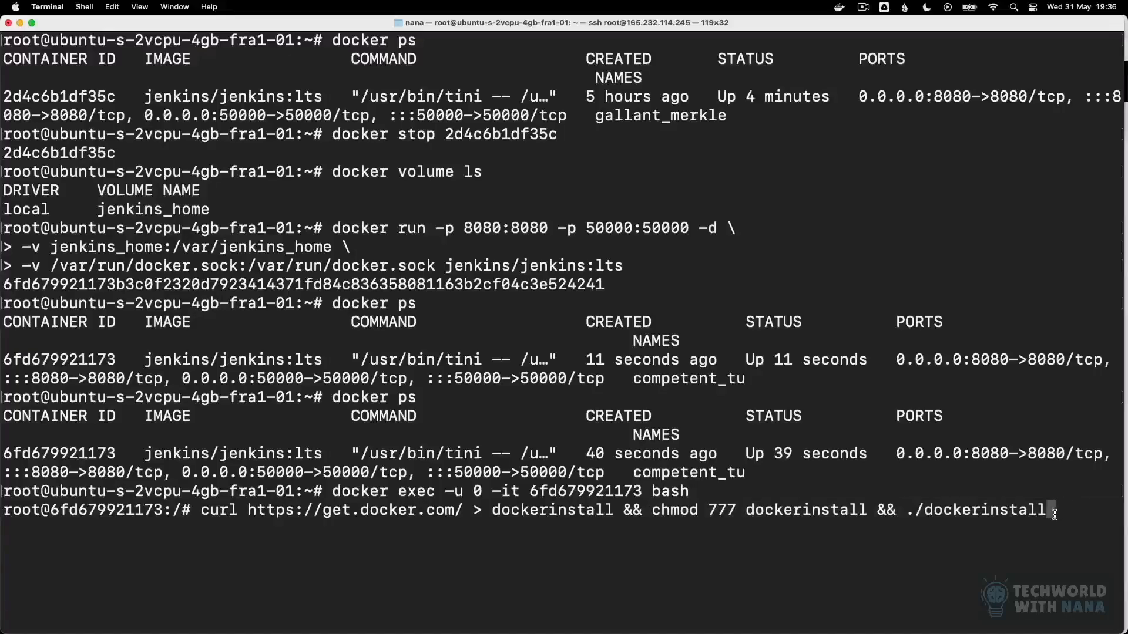
pyautogui.press('Return')
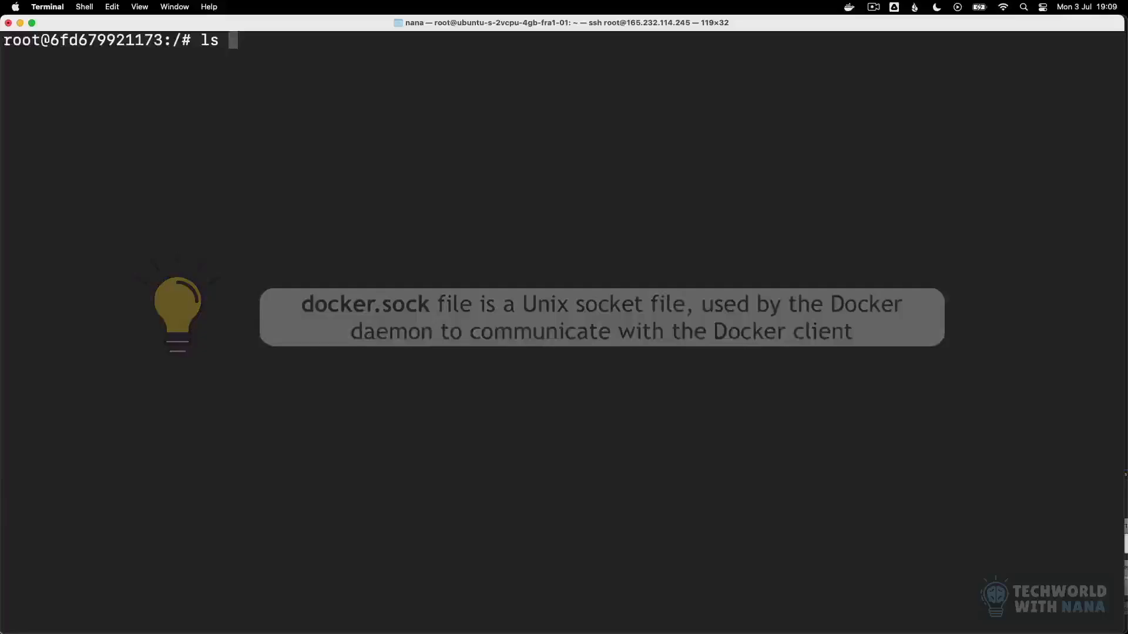
# Step: Enter an ls -l command in the container's root shell for a detailed file listing
pyautogui.write('-l /var/run/docker.sock')
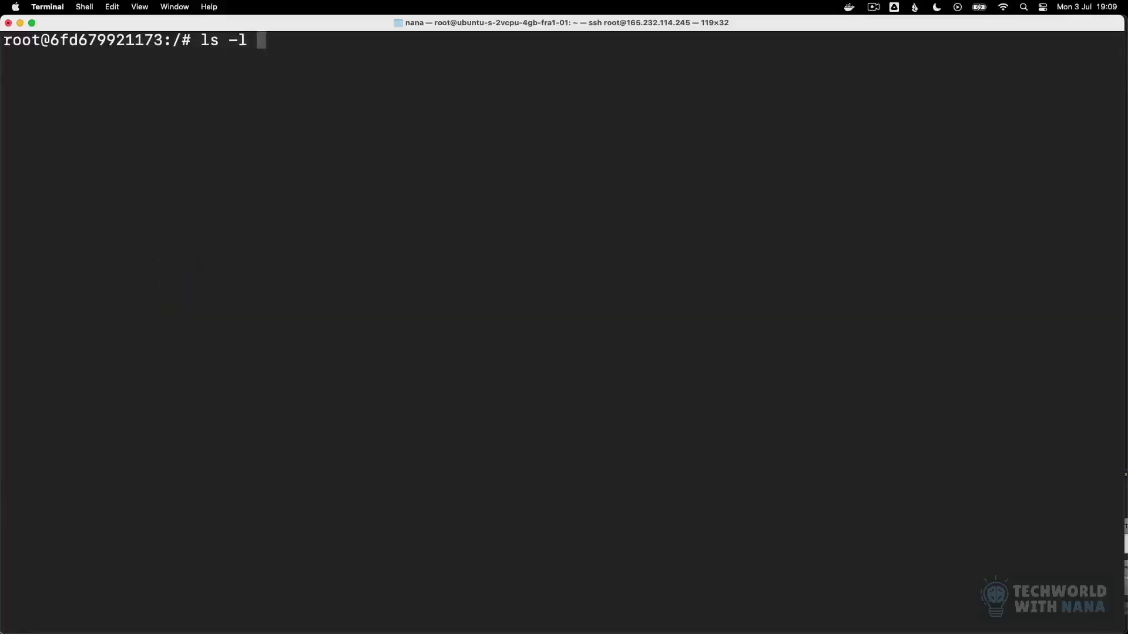
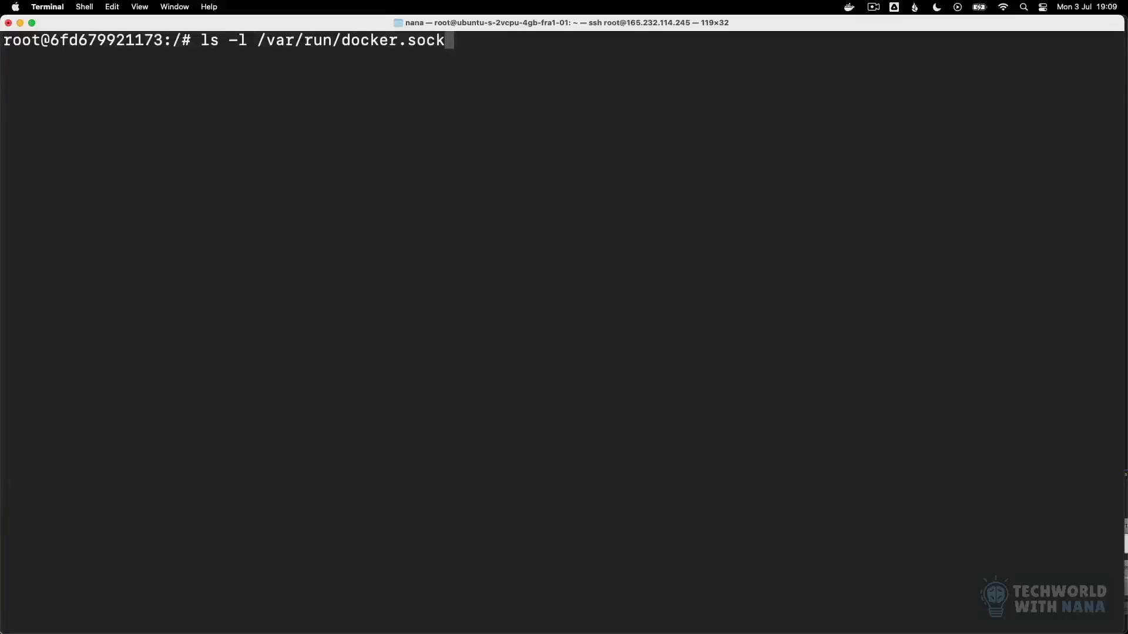
# Step: List the details of /var/run/docker.sock with ls -l and examine its permission bits, ownership and path
pyautogui.press('Return')
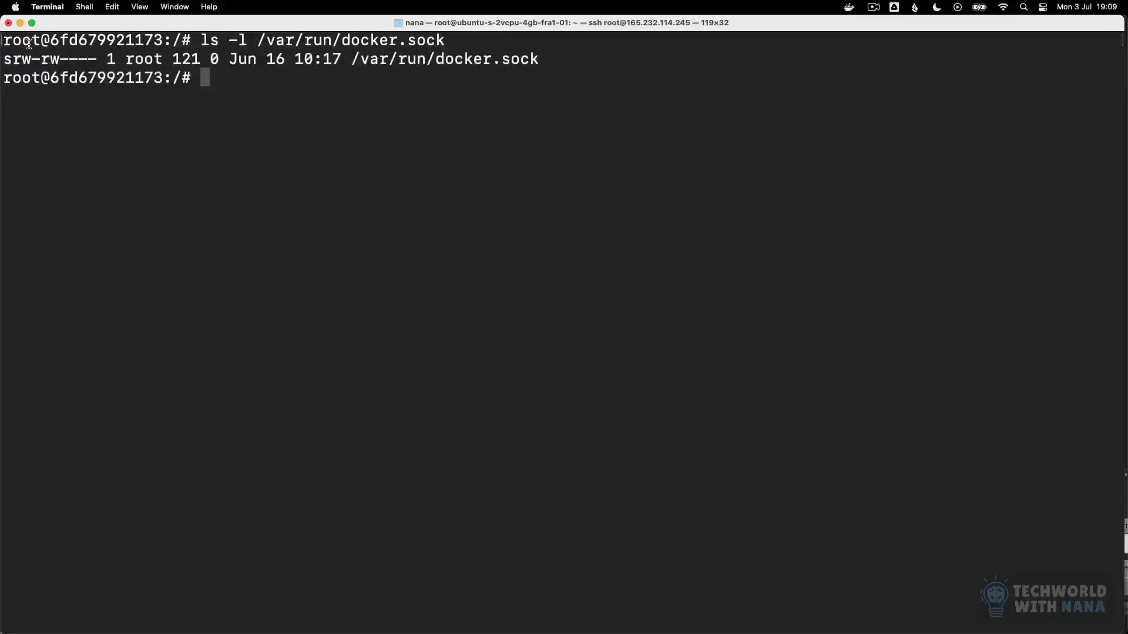
pyautogui.moveTo(3, 61); pyautogui.dragTo(95, 61)
pyautogui.moveTo(97, 61); pyautogui.dragTo(89, 60)
pyautogui.moveTo(5, 60); pyautogui.dragTo(96, 62)
pyautogui.click(91, 64)
pyautogui.click(236, 80)
pyautogui.moveTo(353, 60); pyautogui.dragTo(551, 58)
pyautogui.click(407, 121)
pyautogui.moveTo(71, 60); pyautogui.dragTo(89, 59)
# Step: Enter a chmod command in the container's root shell to change file permissions
pyautogui.click(222, 86)
pyautogui.write('chmod 666 /var/run/docker.sock')
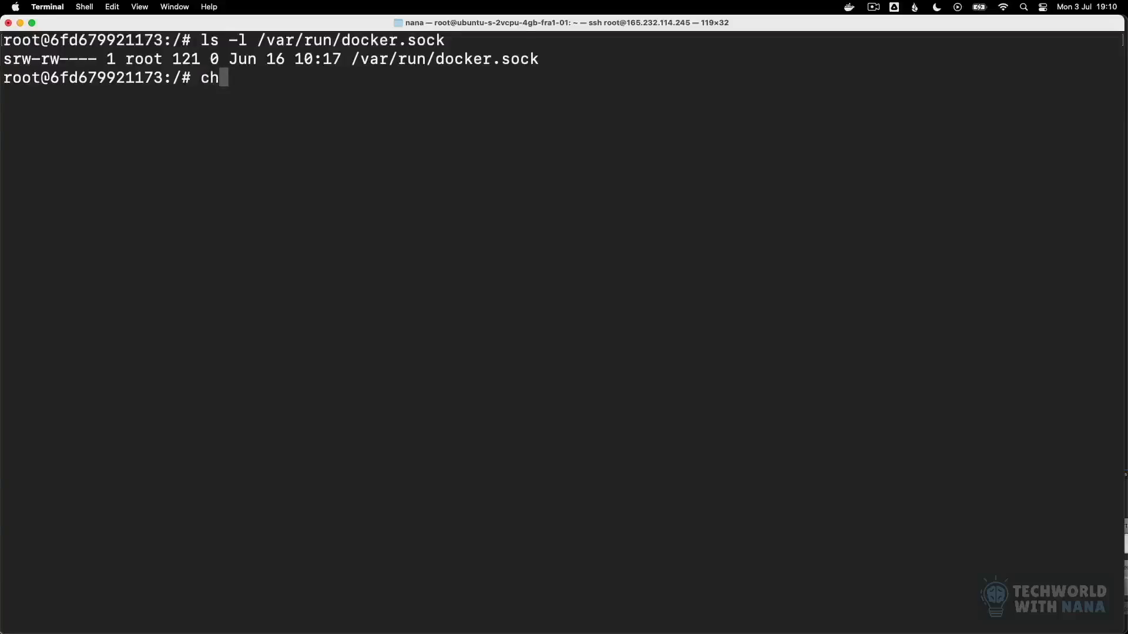
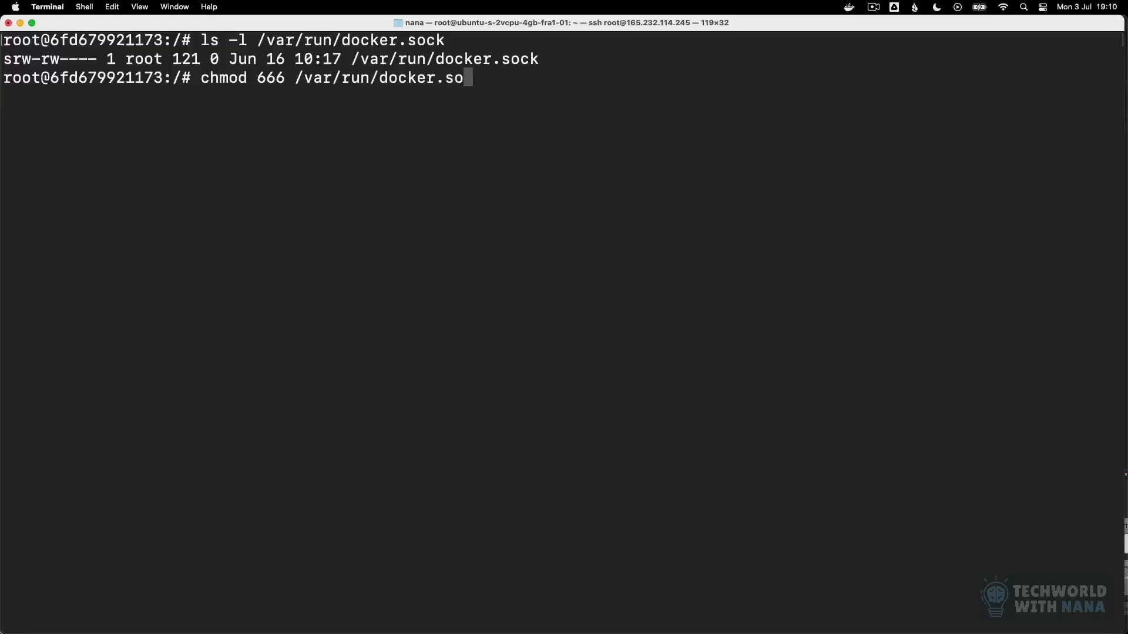
# Step: Run chmod 666 on /var/run/docker.sock, and begin a new ls command by selecting the earlier arguments -l /var/run/docker.sock for reuse
pyautogui.press('Return')
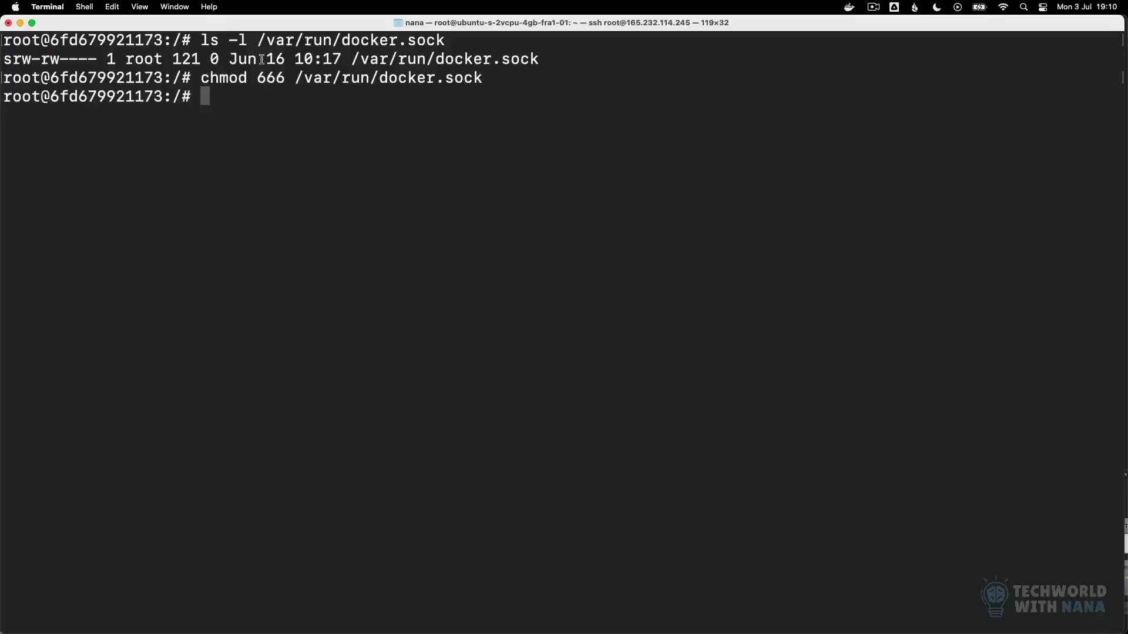
pyautogui.write('ls')
pyautogui.moveTo(228, 39); pyautogui.dragTo(455, 40)
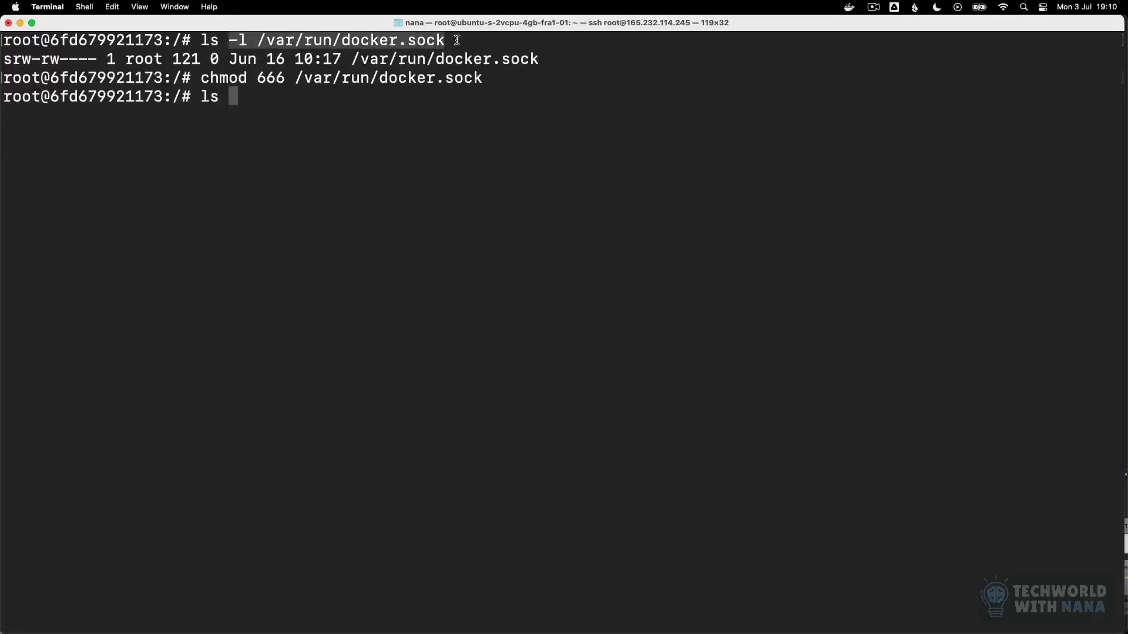
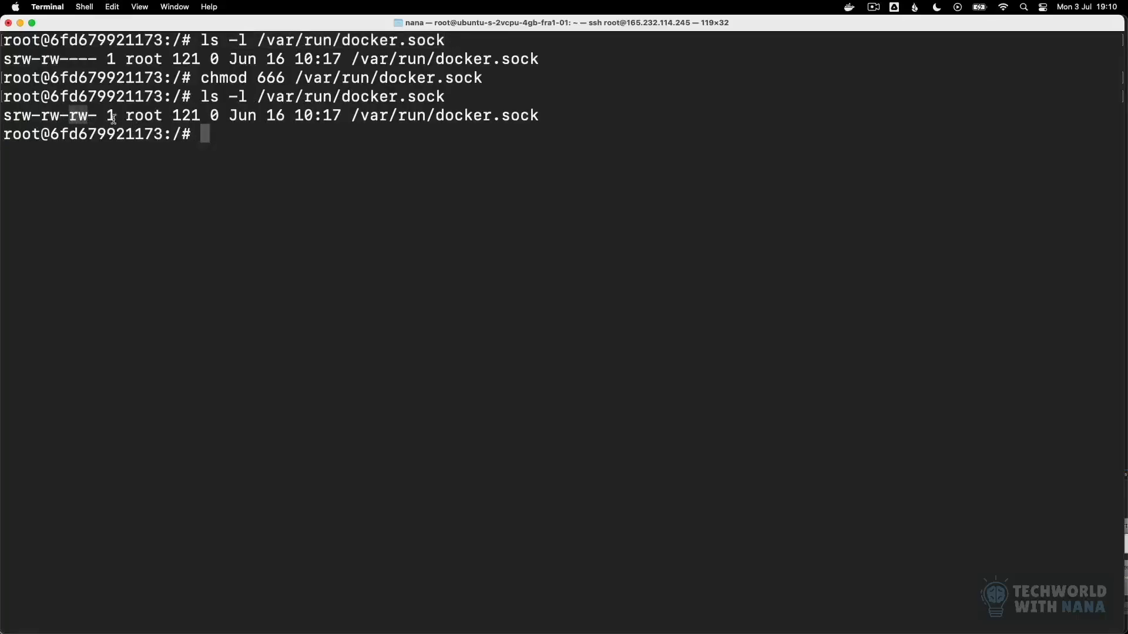
pyautogui.click(324, 137)
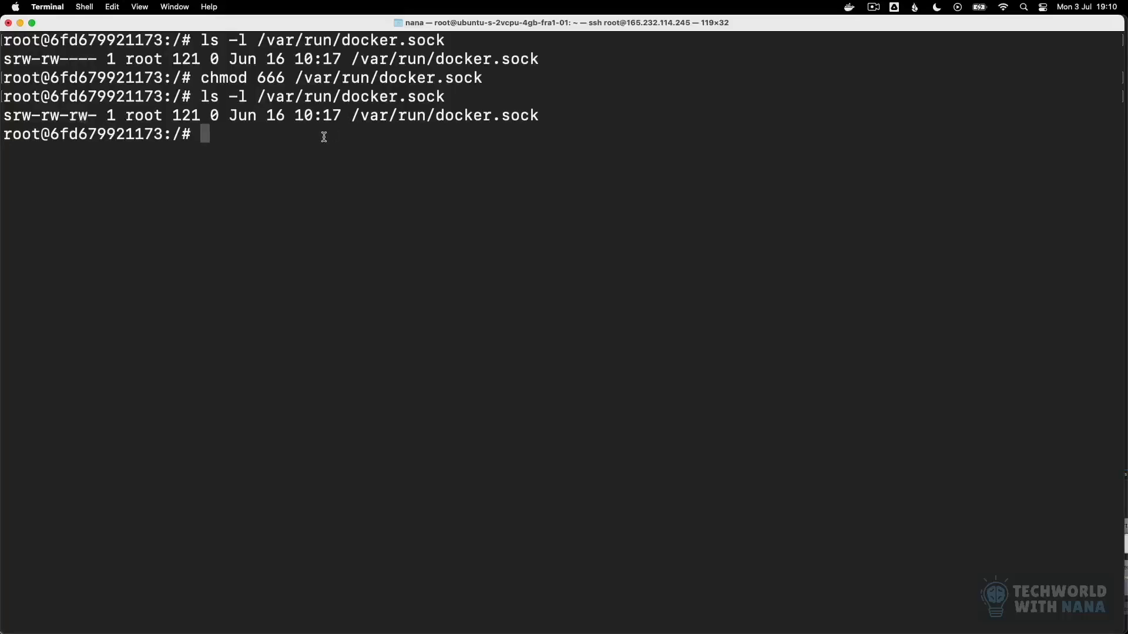
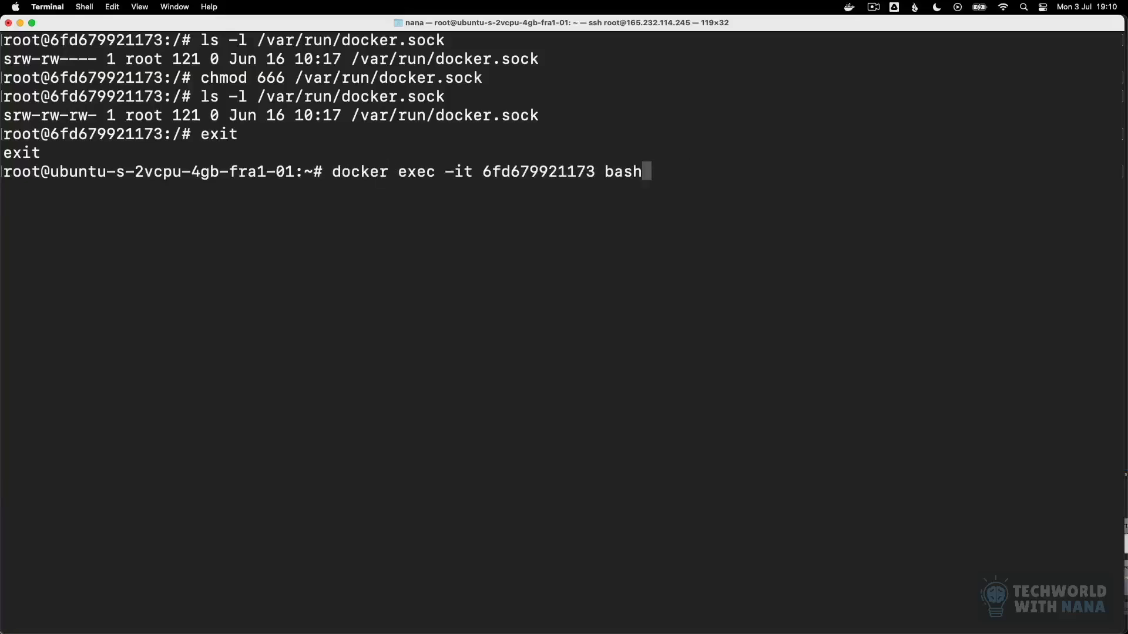
# Step: Open a bash shell in container 6fd679921173 as the default user and pull the redis image with Docker
pyautogui.press('Return')
pyautogui.write('dock')
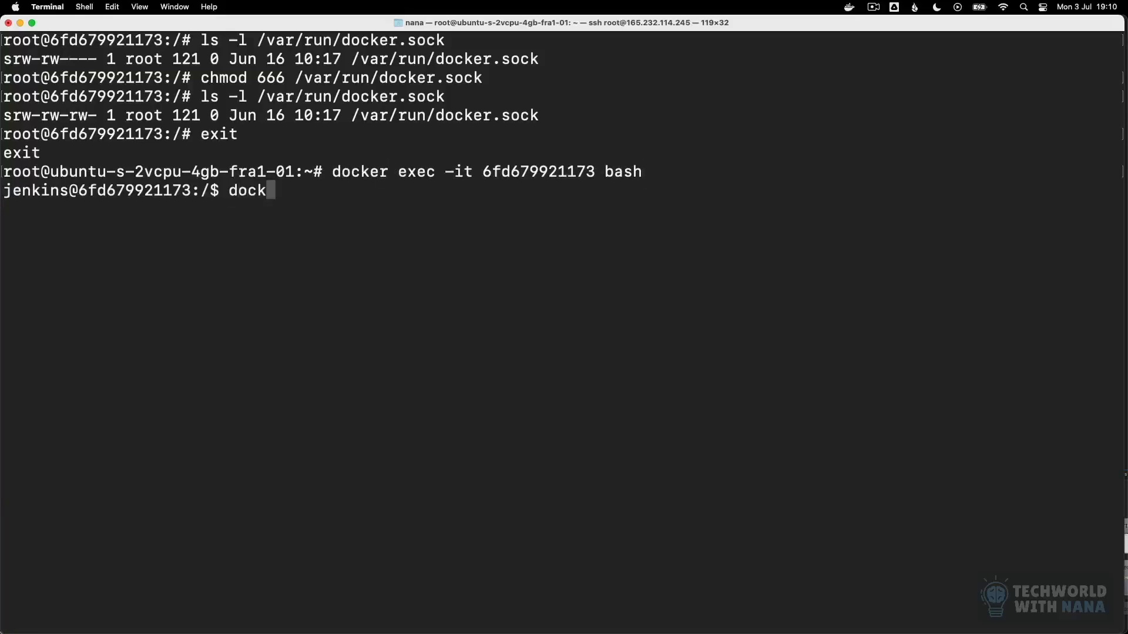
pyautogui.write('er pull redis')
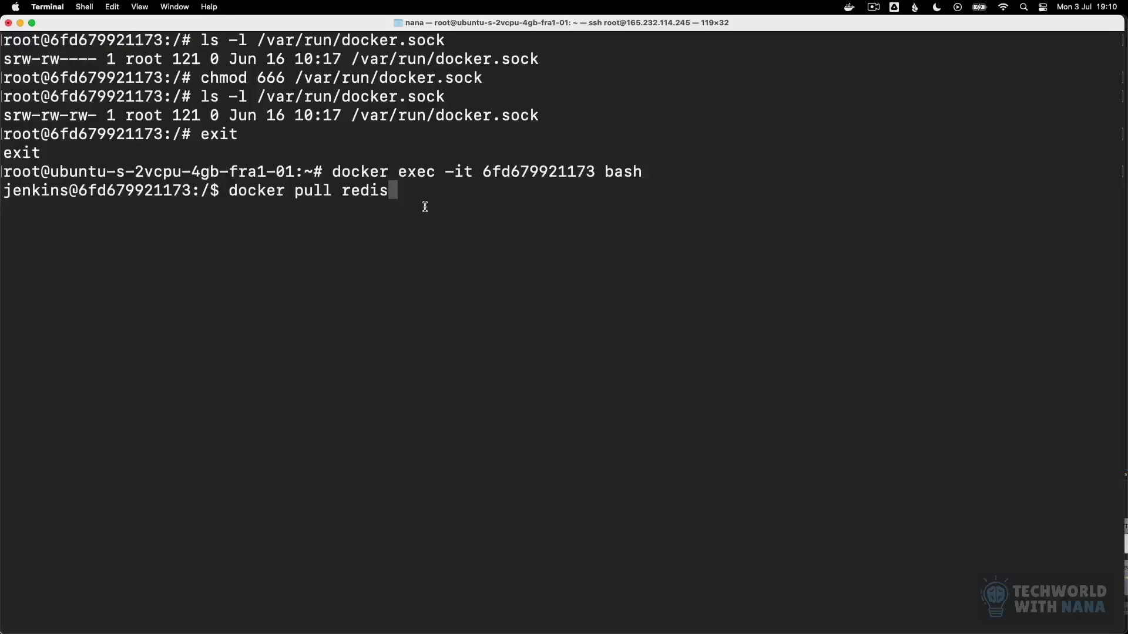
pyautogui.press('Return')
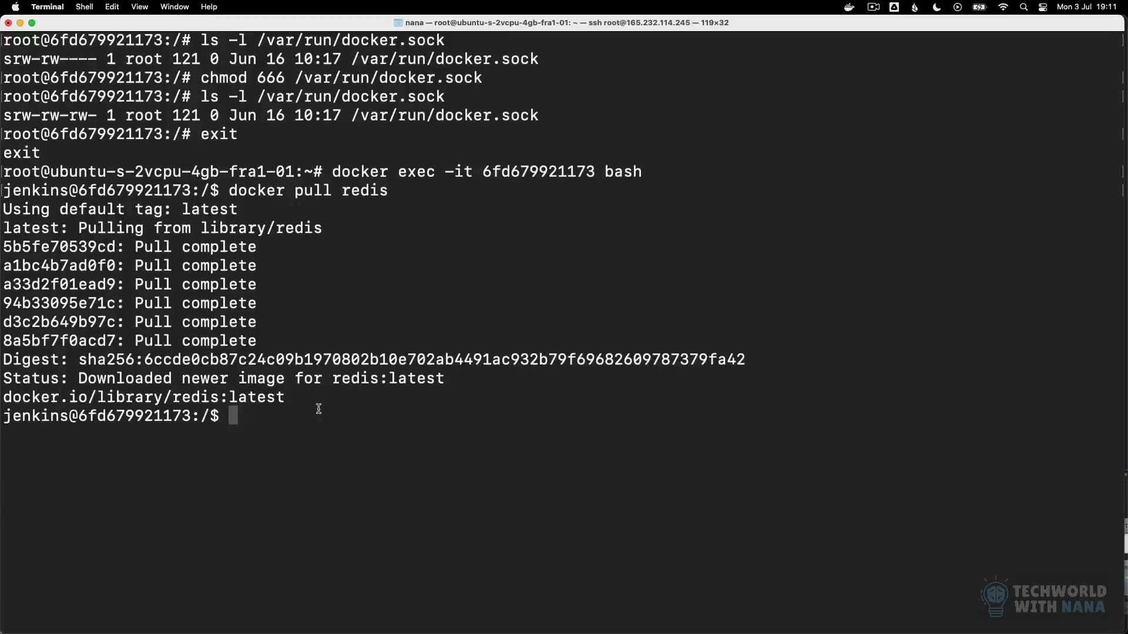
# Step: Switch to Jenkins in Chrome and add a docker login command below the existing script in my-job's Execute shell build step
pyautogui.moveTo(530, 631)
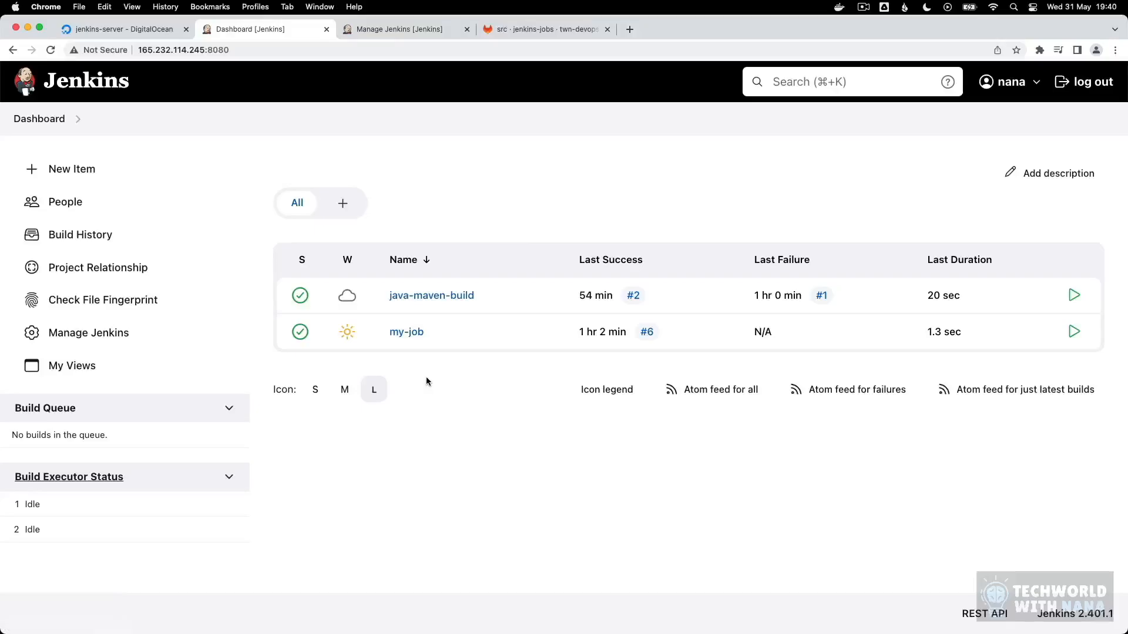
pyautogui.click(414, 334)
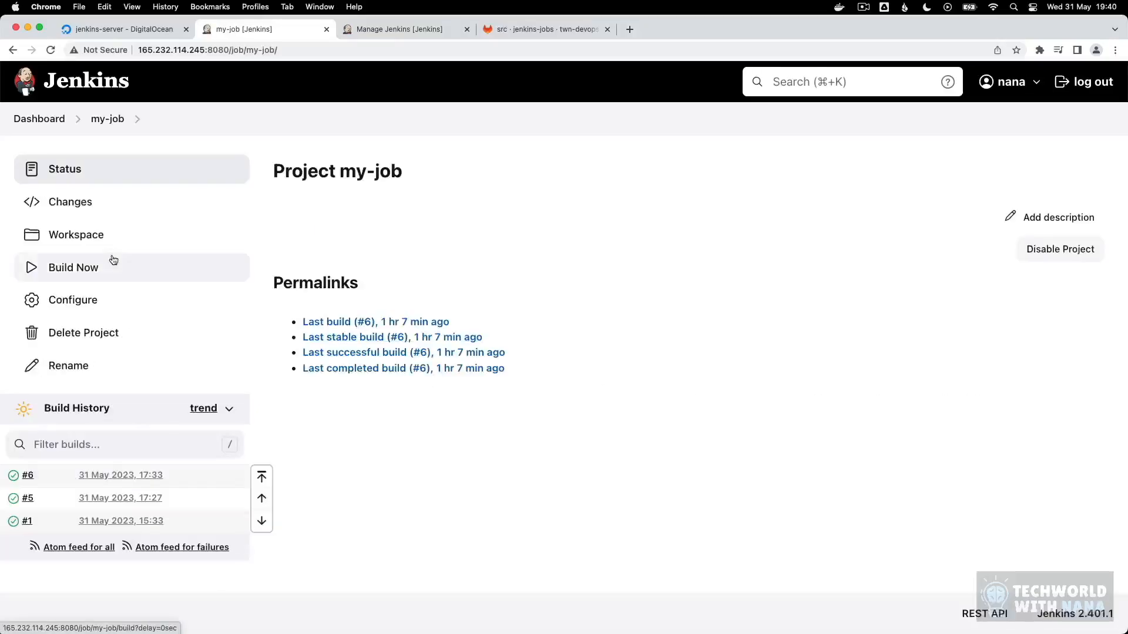
pyautogui.click(111, 303)
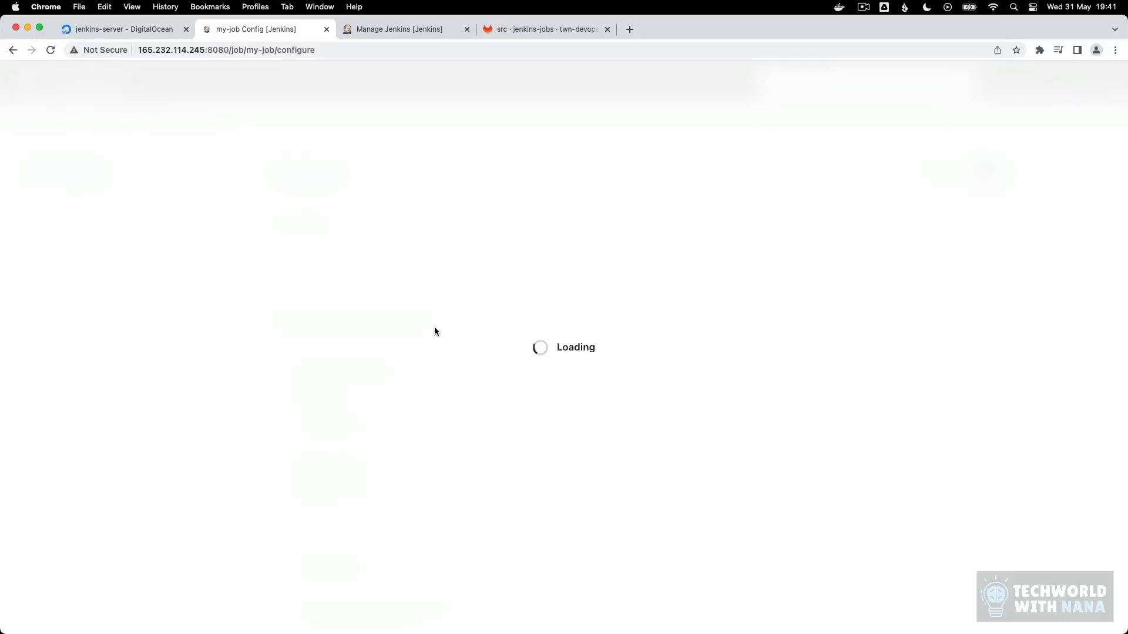
pyautogui.scroll(-15, 501, 337)
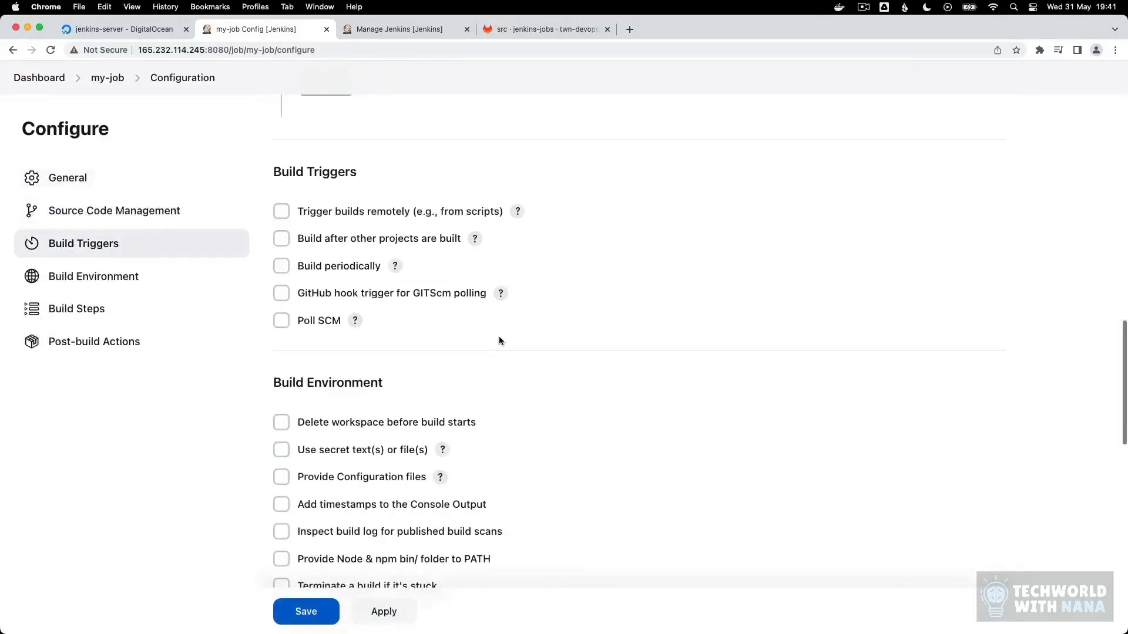
pyautogui.scroll(-10, 499, 338)
pyautogui.scroll(2, 488, 332)
pyautogui.click(408, 292)
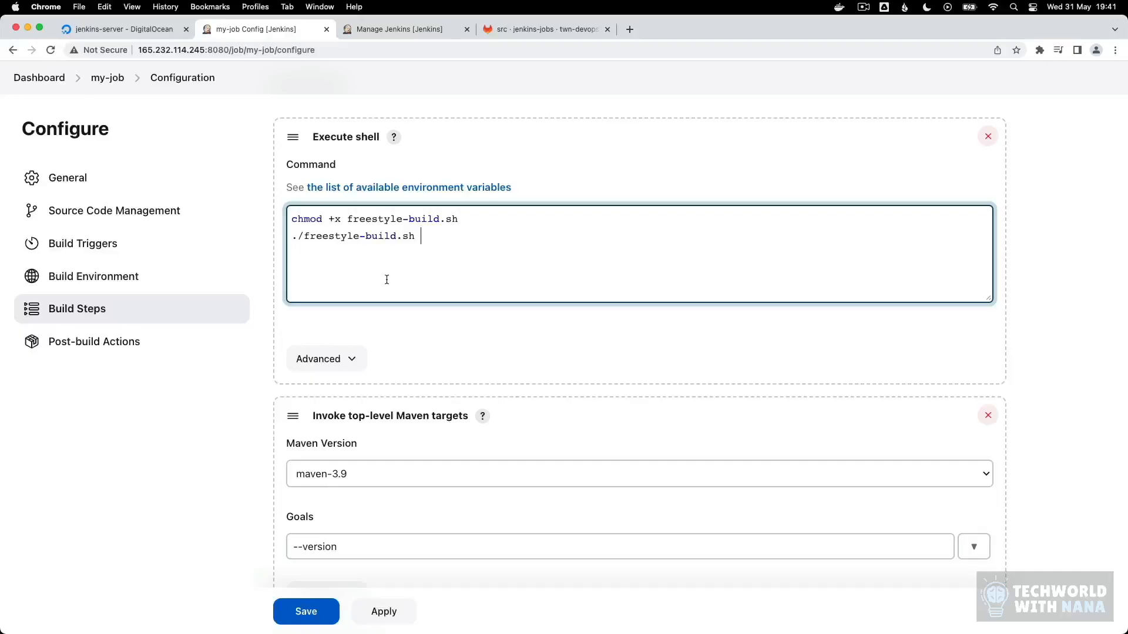
pyautogui.press('Return')
pyautogui.press('Return')
pyautogui.write('docker login')
# Step: Leave the my-job configuration without saving and return to the Jenkins dashboard
pyautogui.click(107, 78)
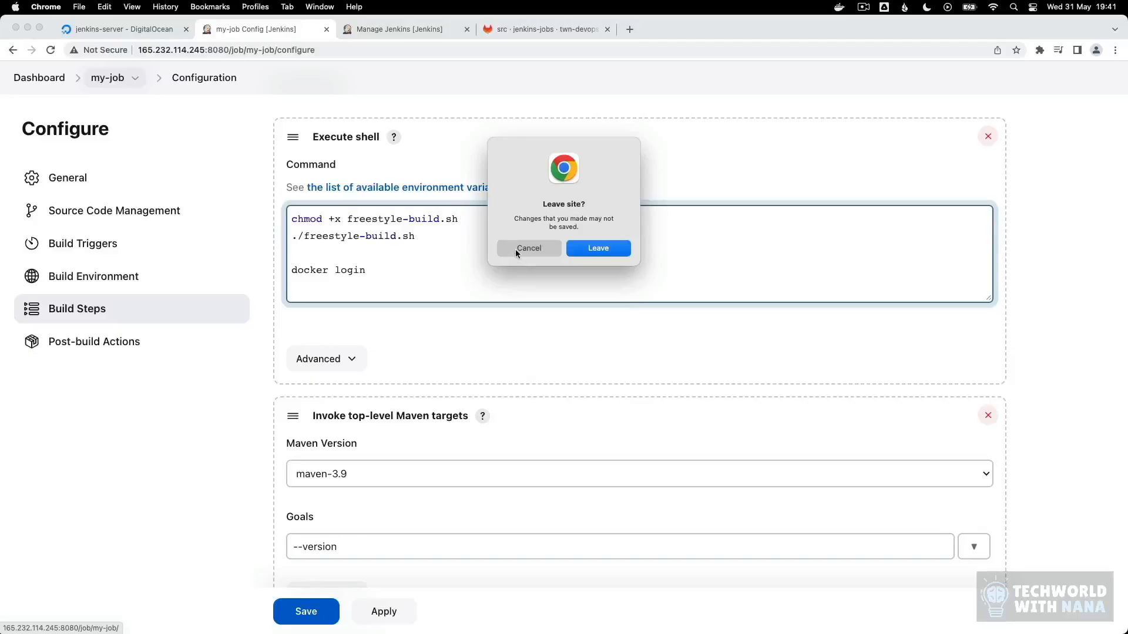
pyautogui.click(585, 249)
pyautogui.click(51, 121)
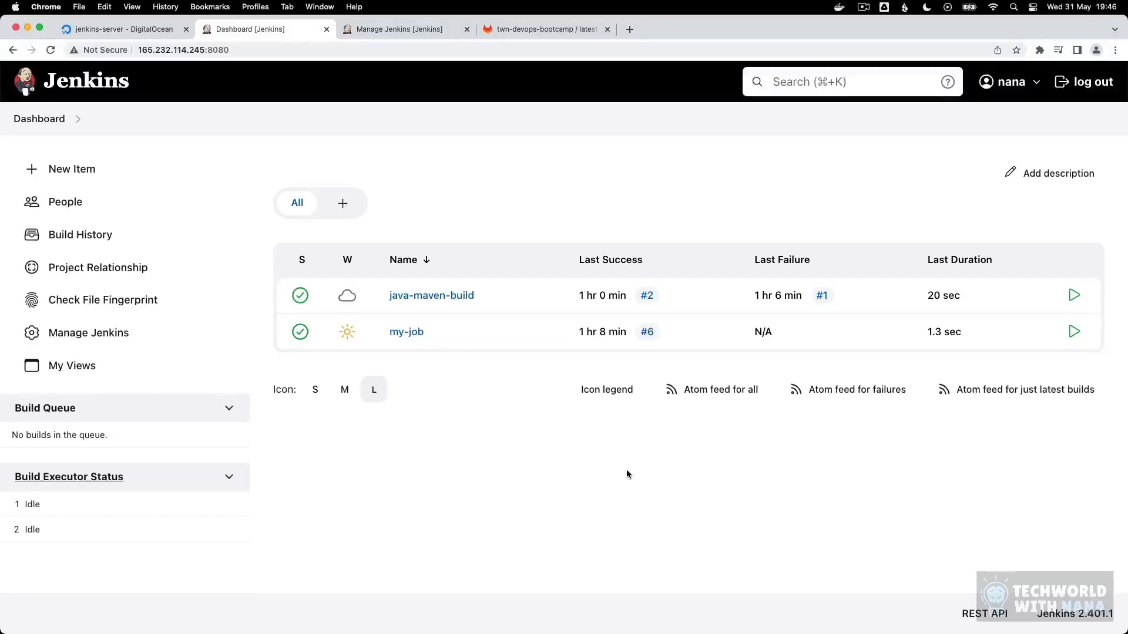
# Step: Examine the Dockerfile on the jenkins-jobs branch of the java-maven-app repository in GitLab
pyautogui.click(513, 31)
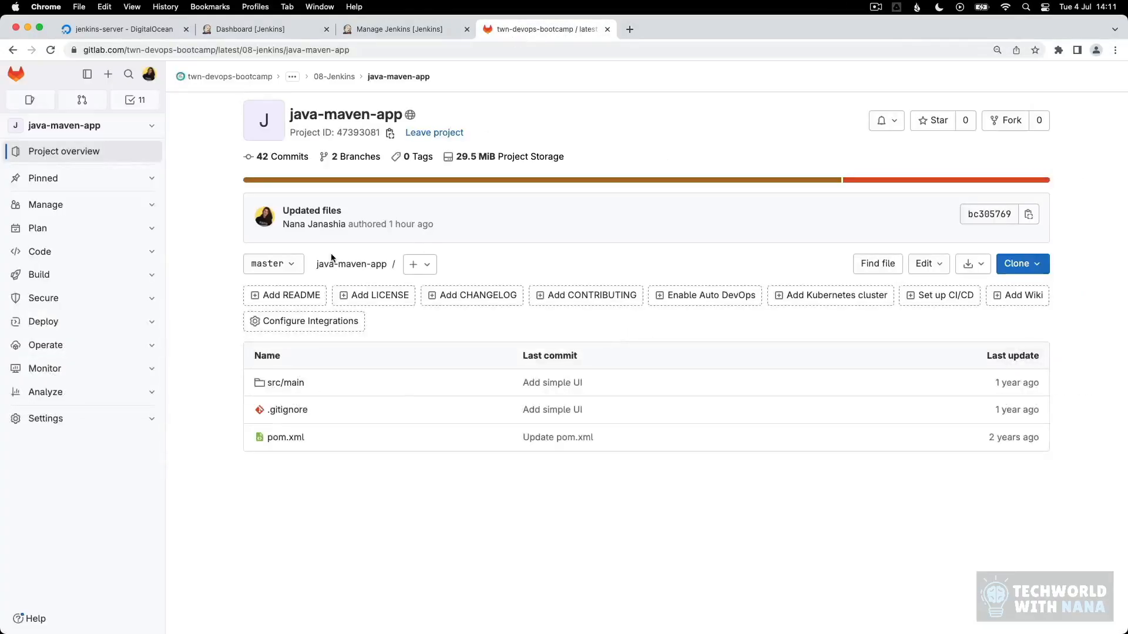
pyautogui.click(273, 264)
pyautogui.click(287, 365)
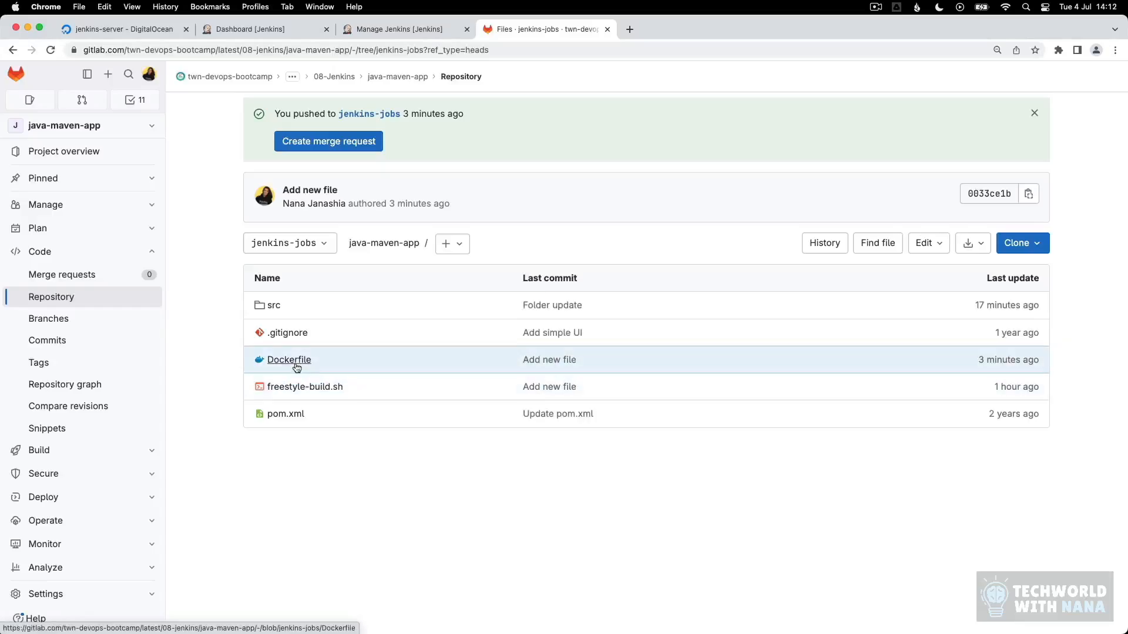
pyautogui.click(295, 363)
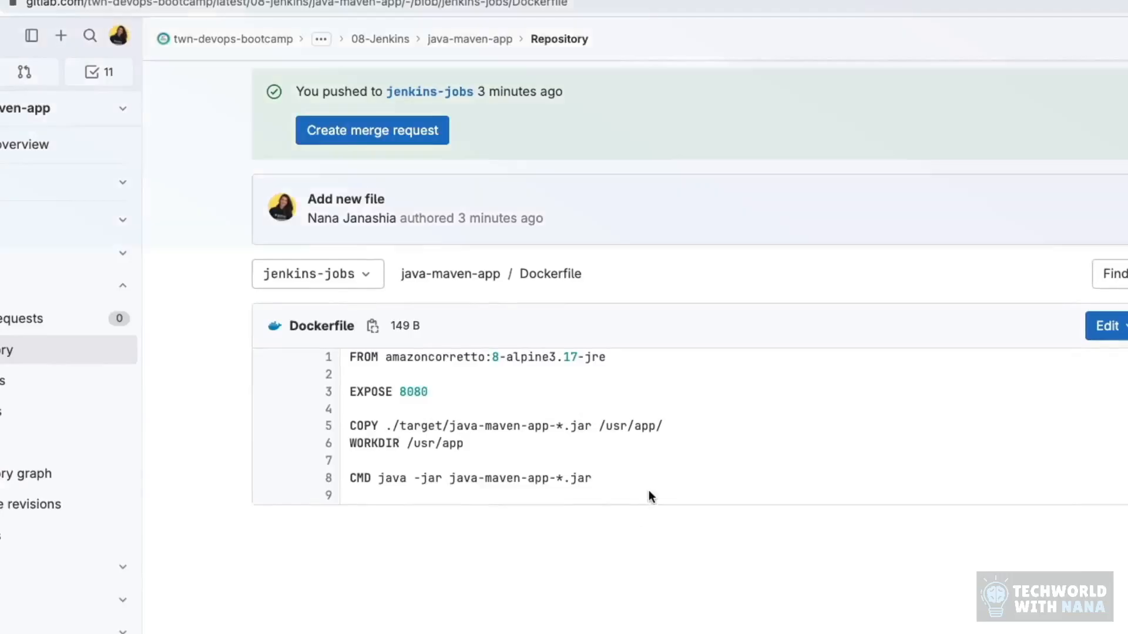
pyautogui.moveTo(649, 490); pyautogui.dragTo(349, 356)
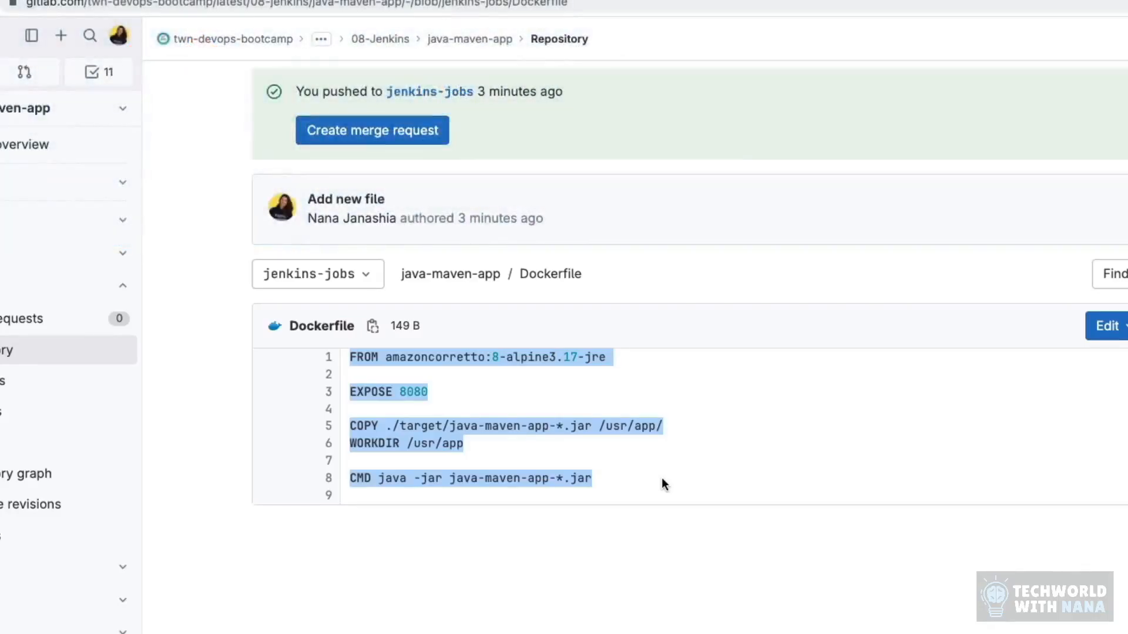
pyautogui.click(661, 478)
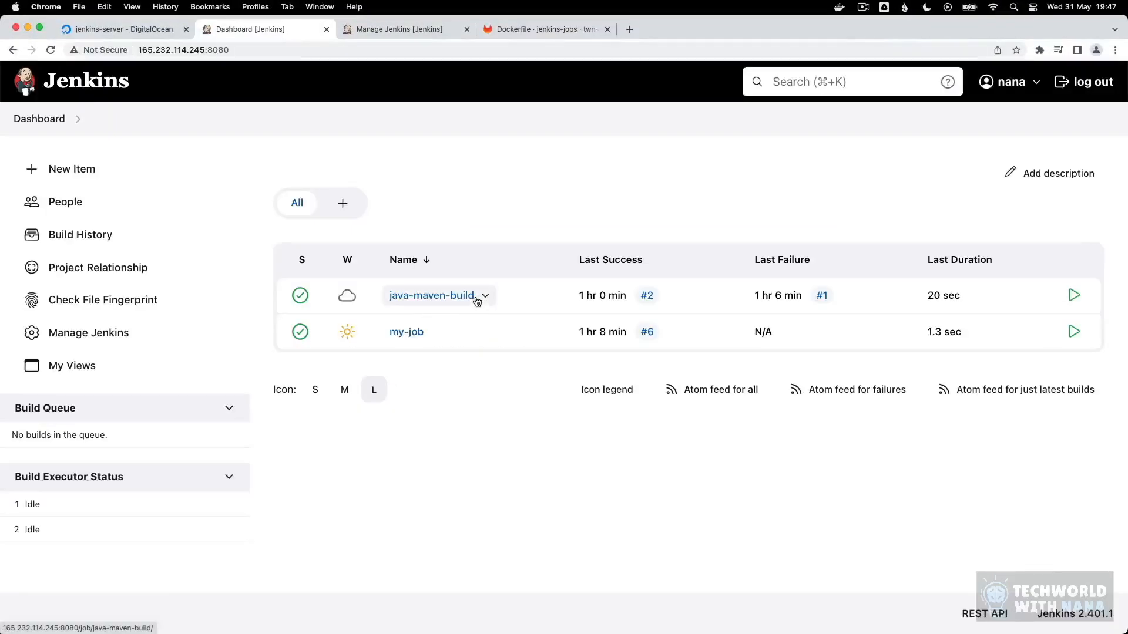
# Step: Open the configuration of the java-maven-build job in Jenkins and remove the Maven build step with the test goal
pyautogui.click(453, 298)
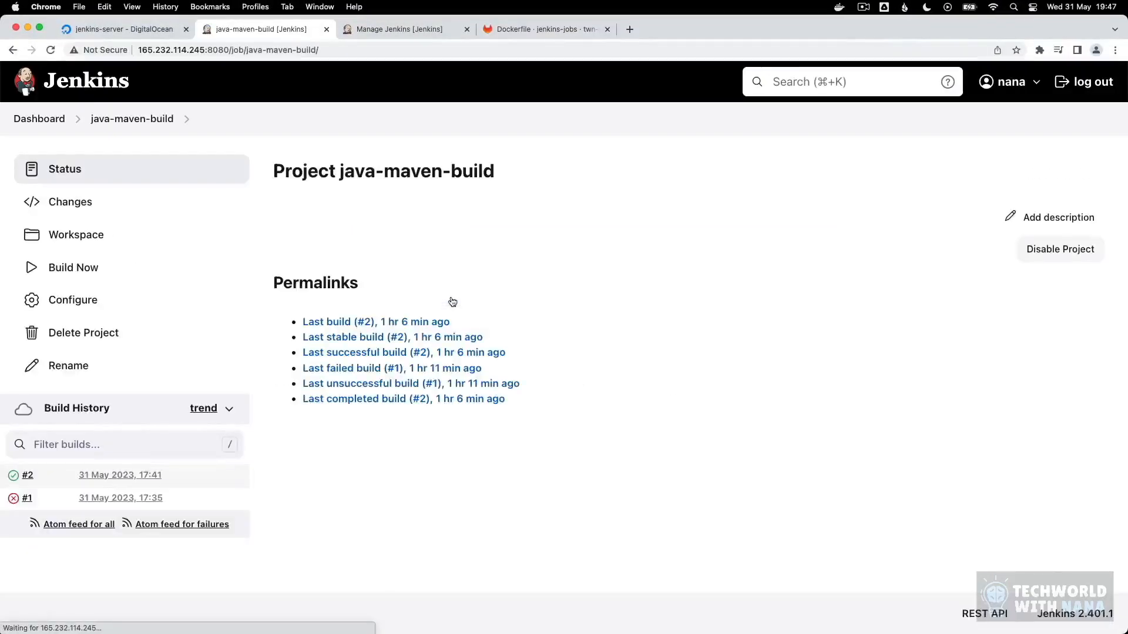
pyautogui.click(74, 298)
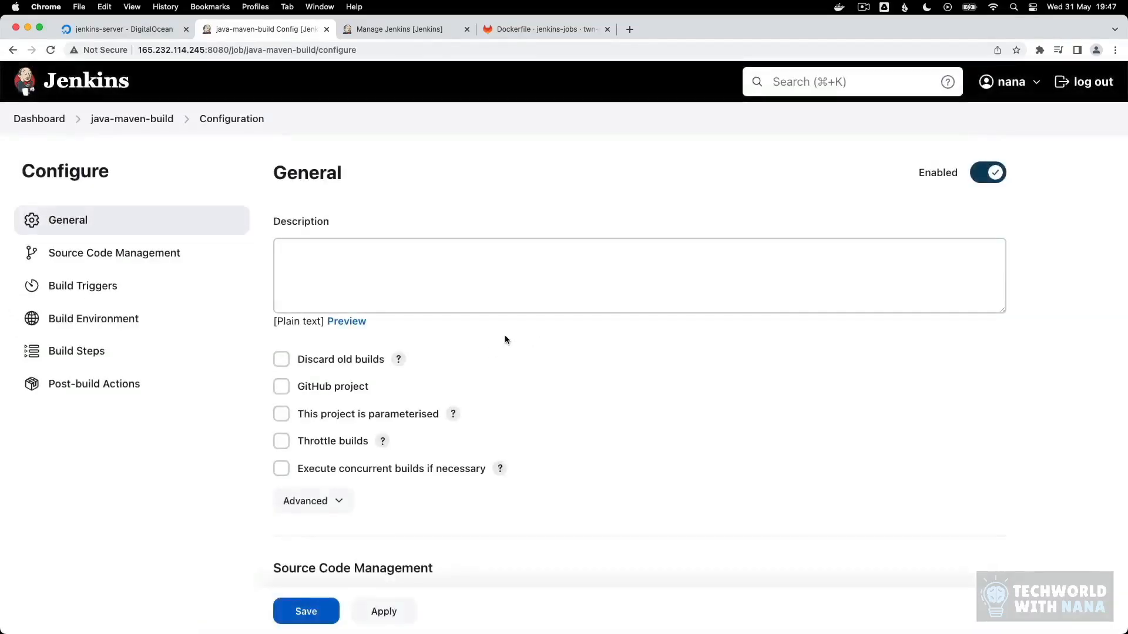
pyautogui.scroll(-15, 507, 388)
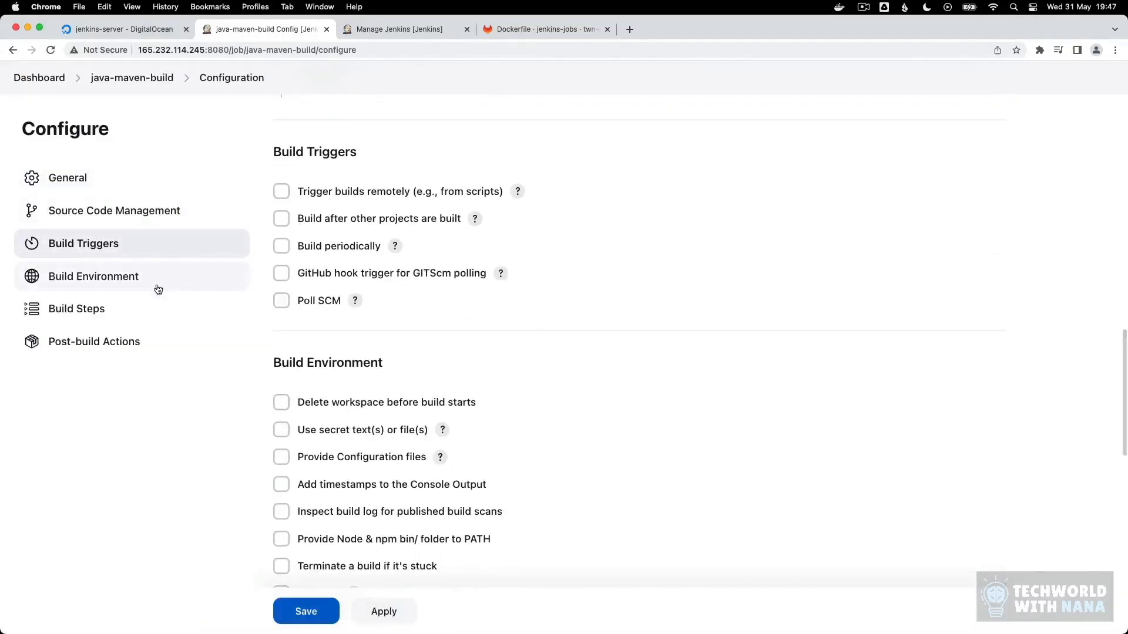
pyautogui.click(188, 307)
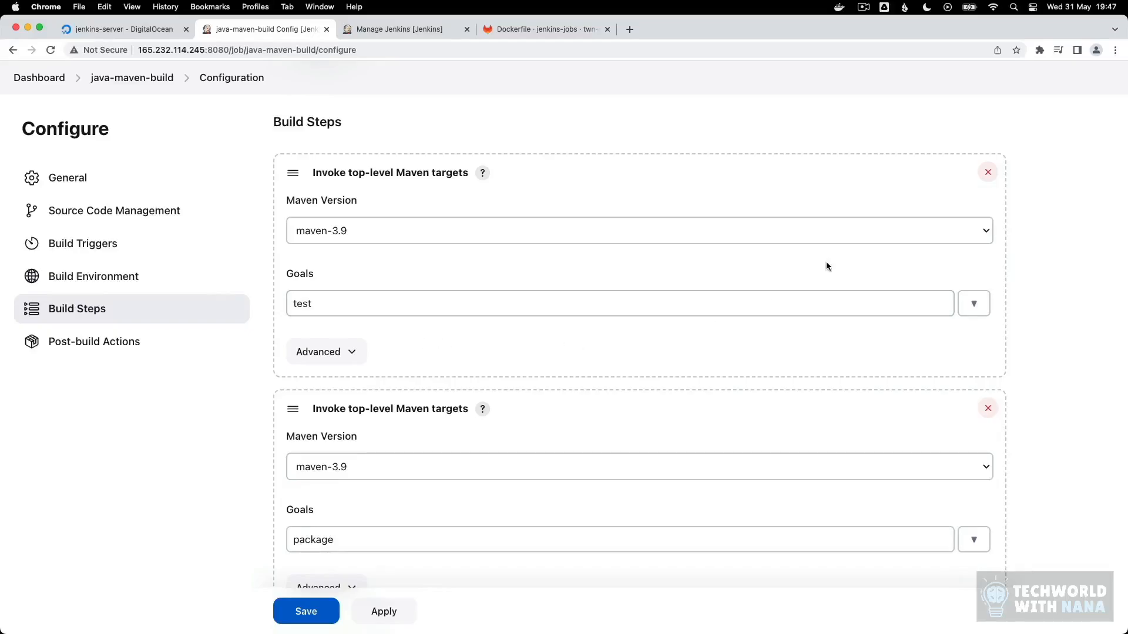
pyautogui.click(989, 175)
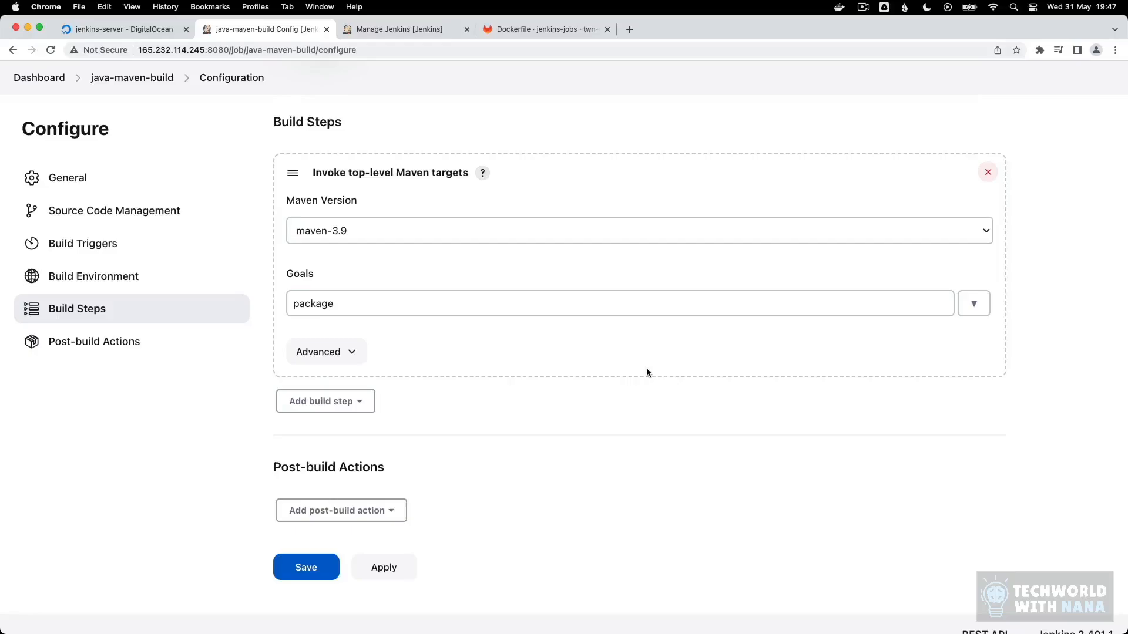
# Step: Add an Execute shell build step after the Maven package step with the command "docker build ."
pyautogui.click(345, 401)
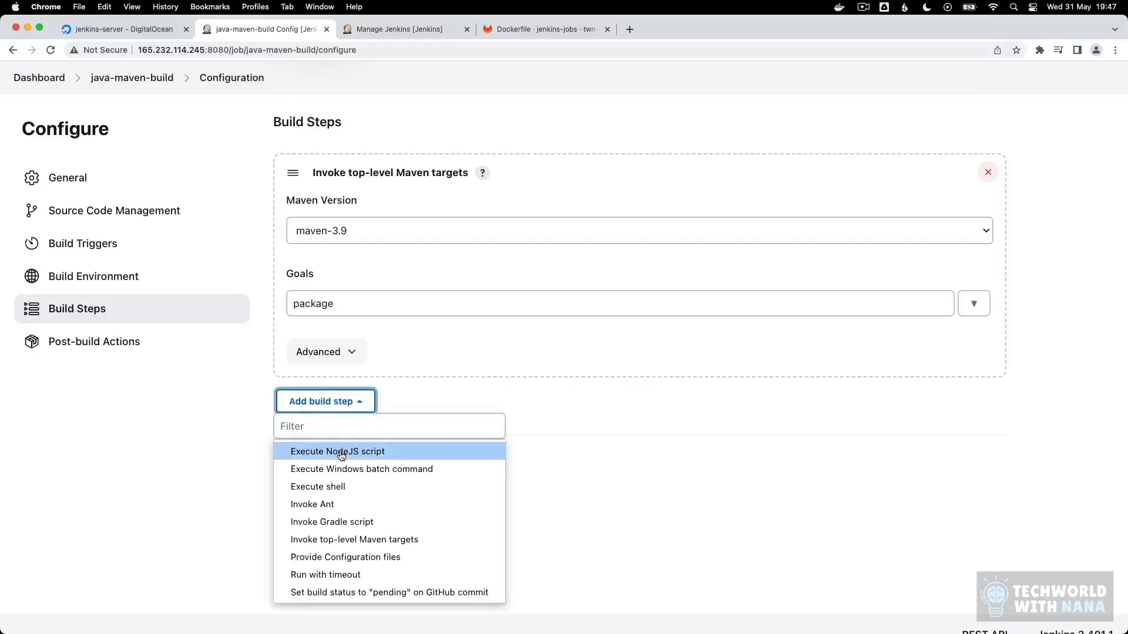
pyautogui.click(346, 487)
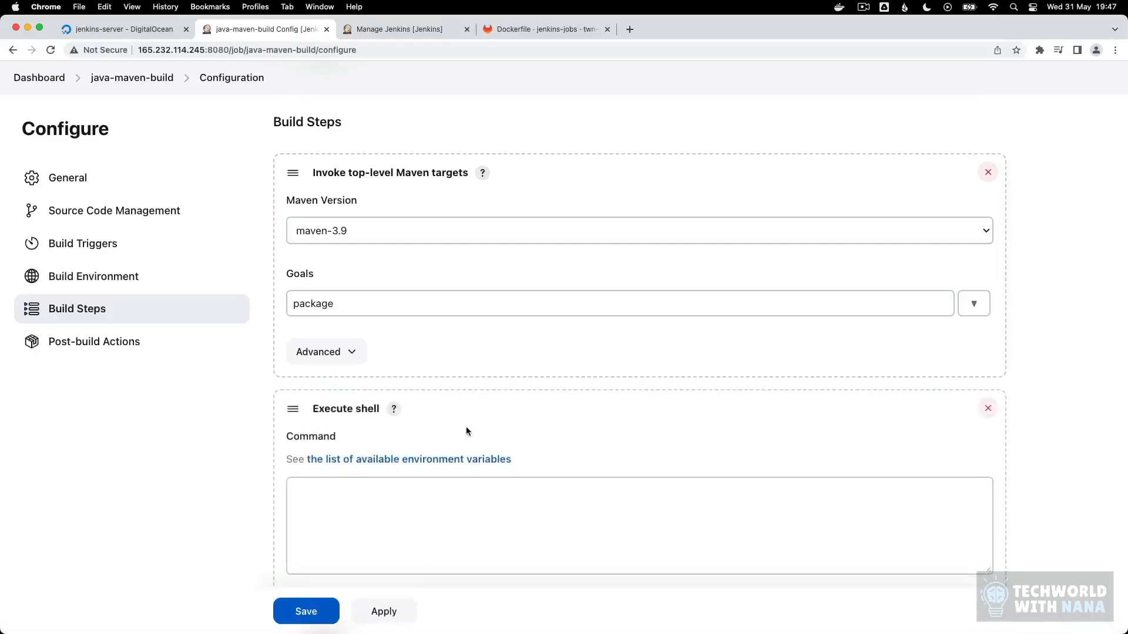
pyautogui.click(424, 508)
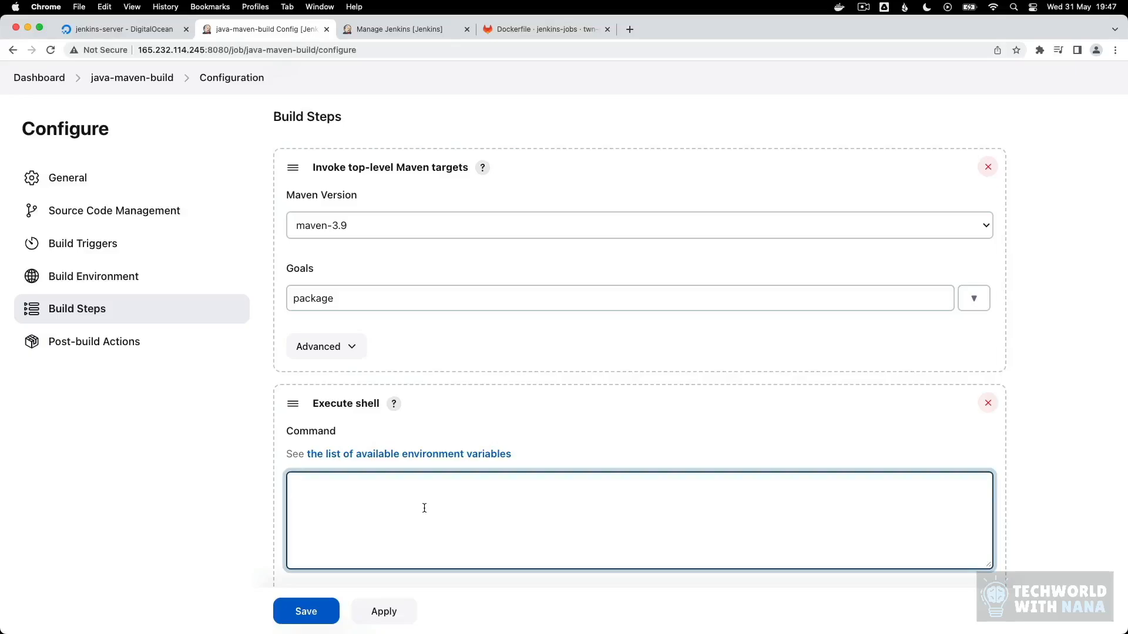
pyautogui.write('docker build .')
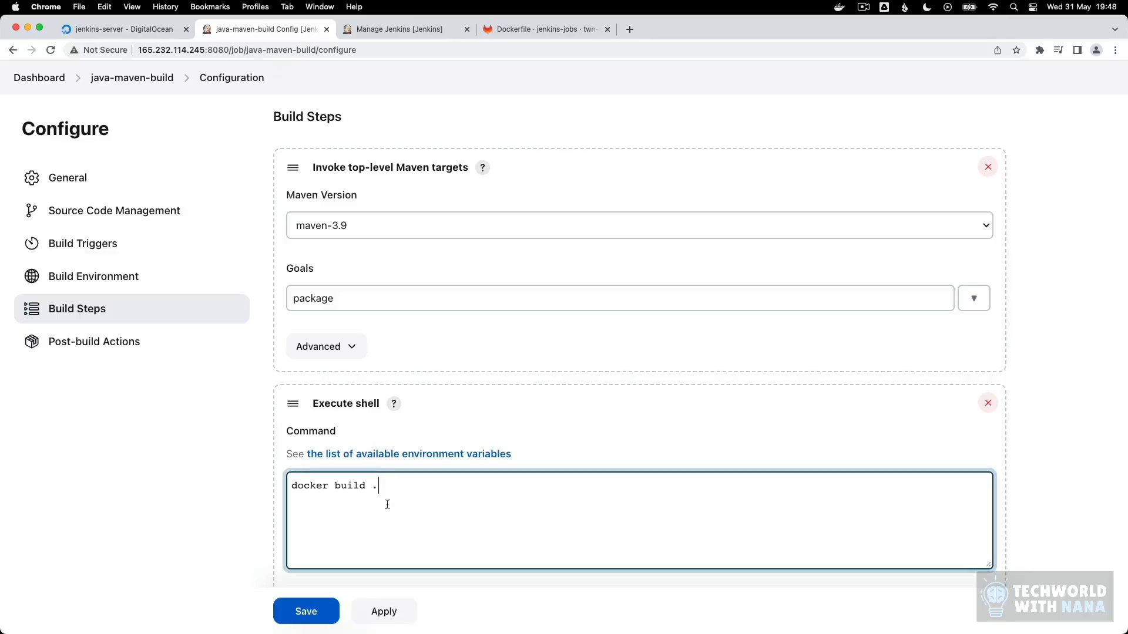
# Step: Check the Dockerfile in GitLab against the build context and go up to the java-maven-app root folder
pyautogui.doubleClick(374, 485)
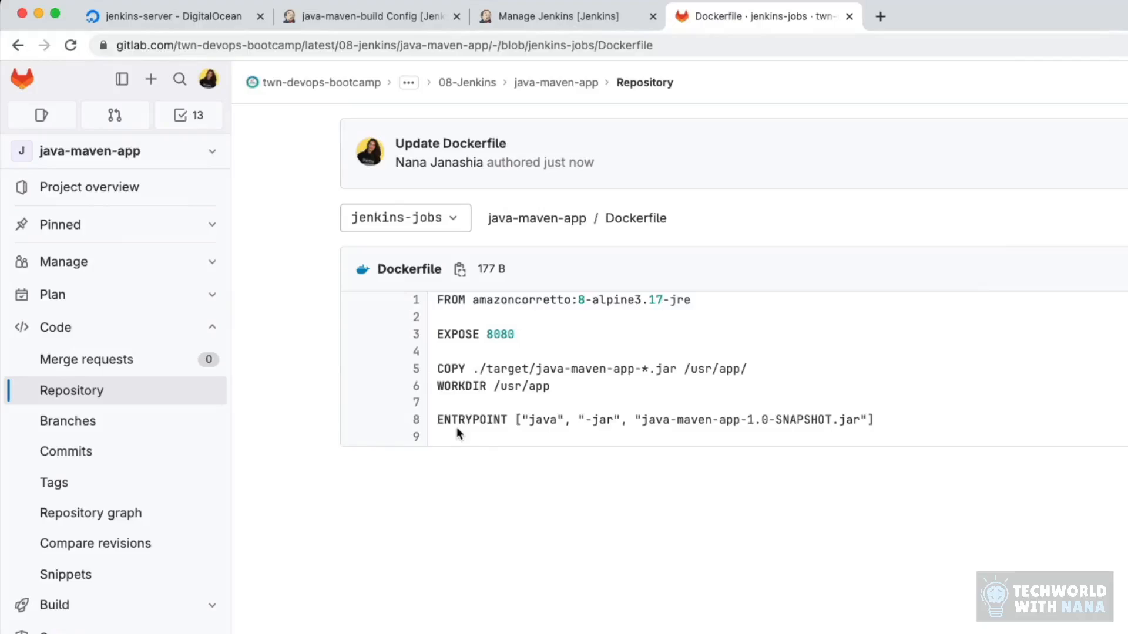
pyautogui.click(533, 219)
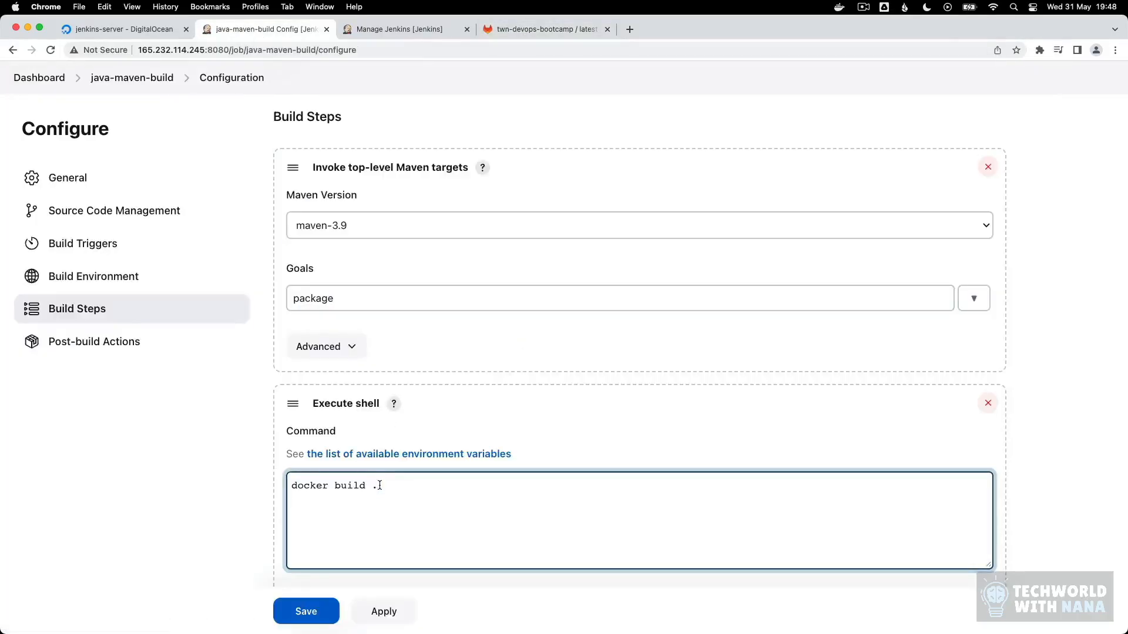
# Step: Change the shell command to "docker build -t java-maven-app:1.0 ." and save the java-maven-build job
pyautogui.write('-t java-maven-app:1.0.')
pyautogui.click(537, 487)
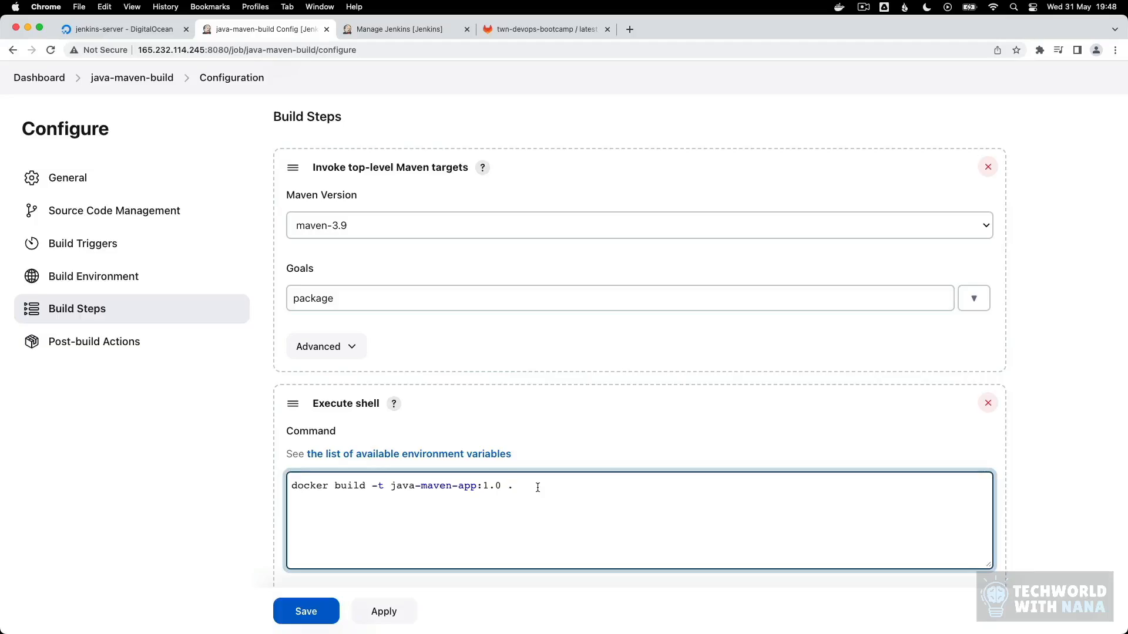
pyautogui.click(306, 611)
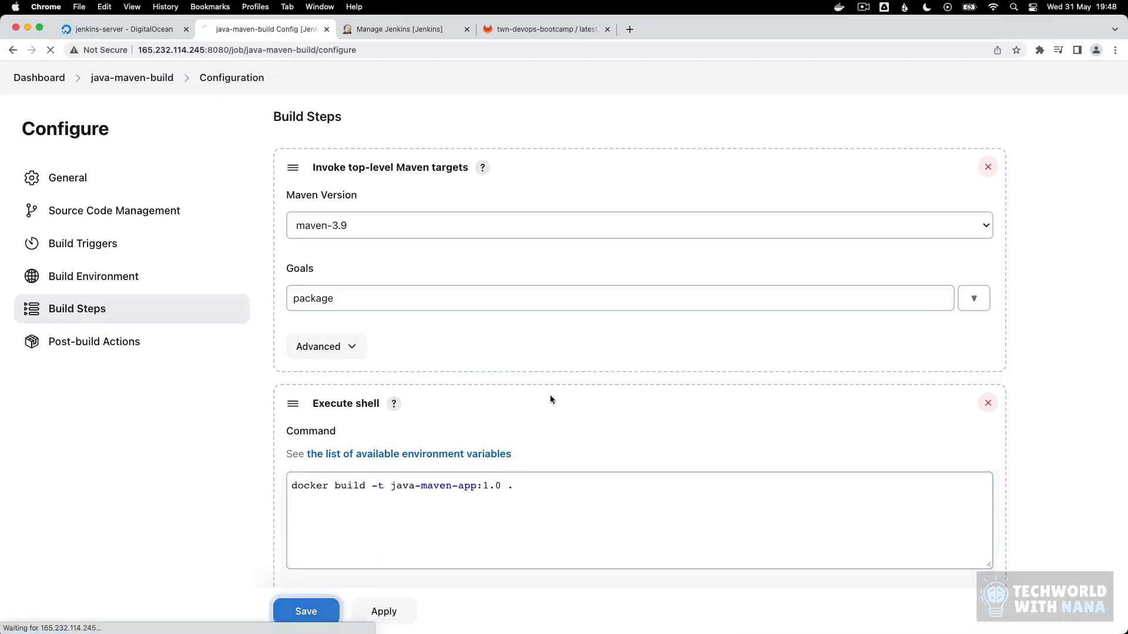
# Step: Run the java-maven-build job and open the console output of build #3
pyautogui.click(73, 268)
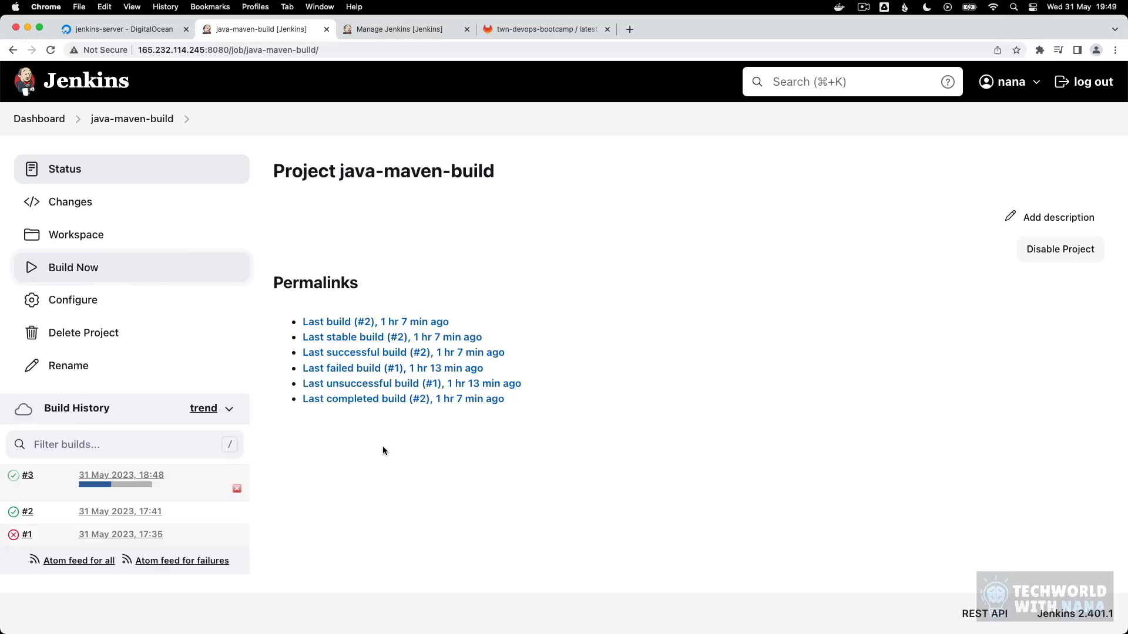
pyautogui.click(125, 474)
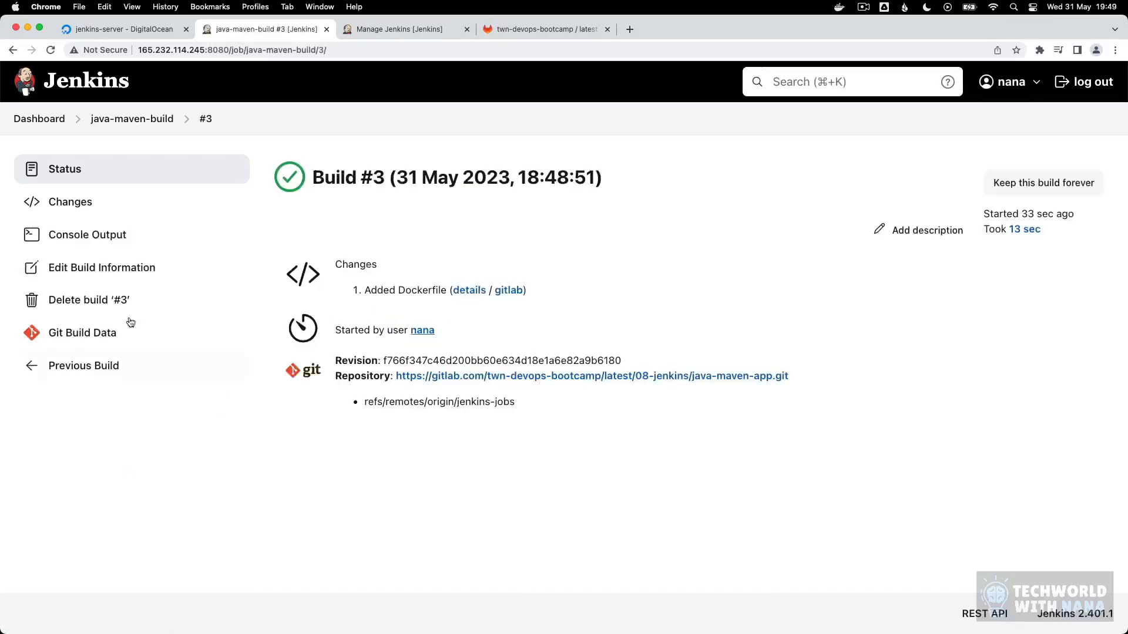
pyautogui.click(82, 235)
# Step: Examine the console output of build #3, from the mvn package run through the docker build command to the final build status
pyautogui.scroll(-5, 468, 371)
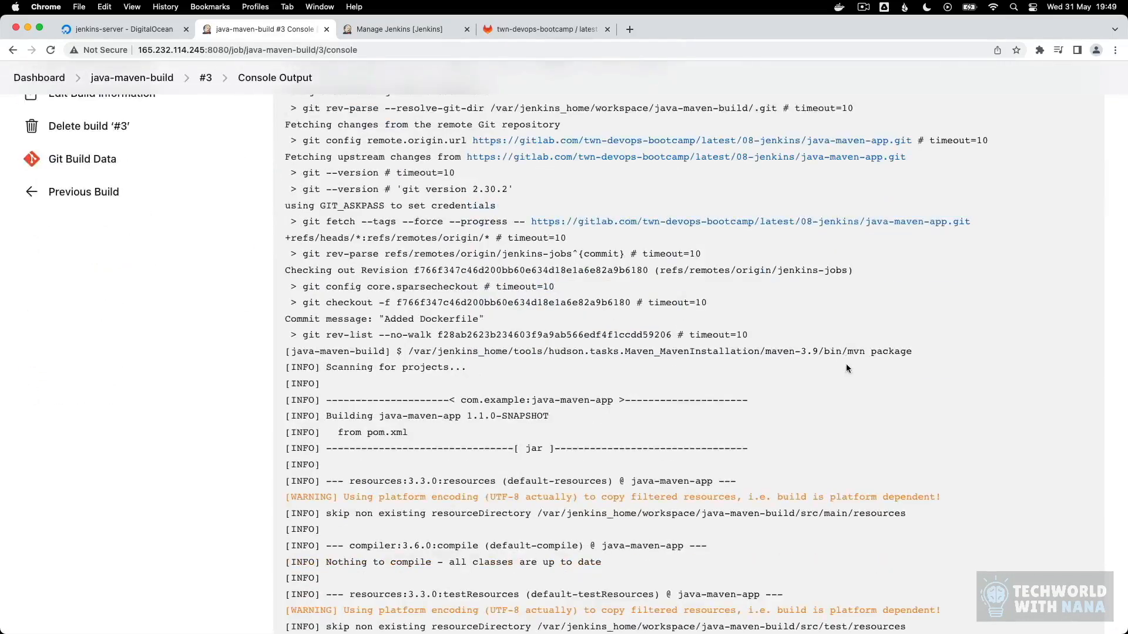
pyautogui.moveTo(847, 351); pyautogui.dragTo(918, 350)
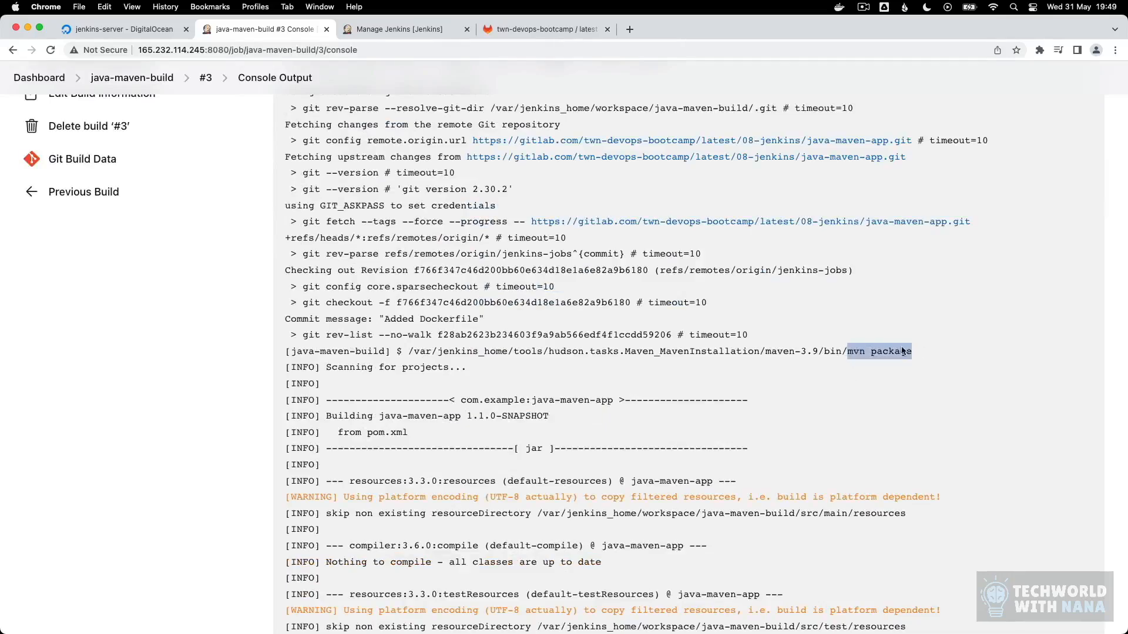
pyautogui.scroll(-8, 646, 361)
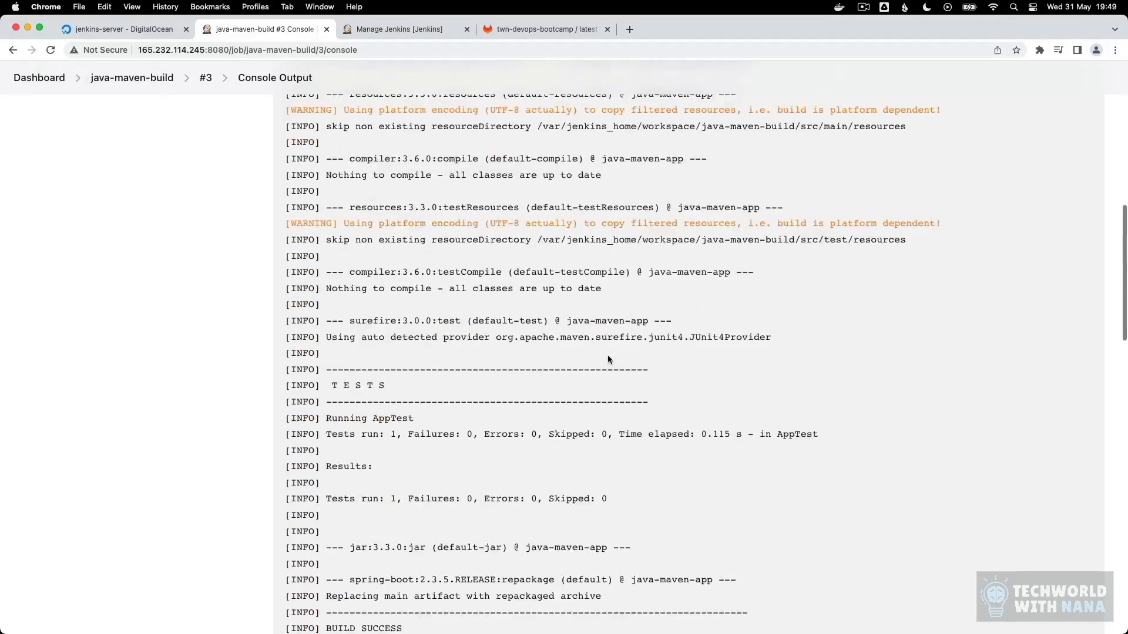
pyautogui.scroll(-3, 610, 350)
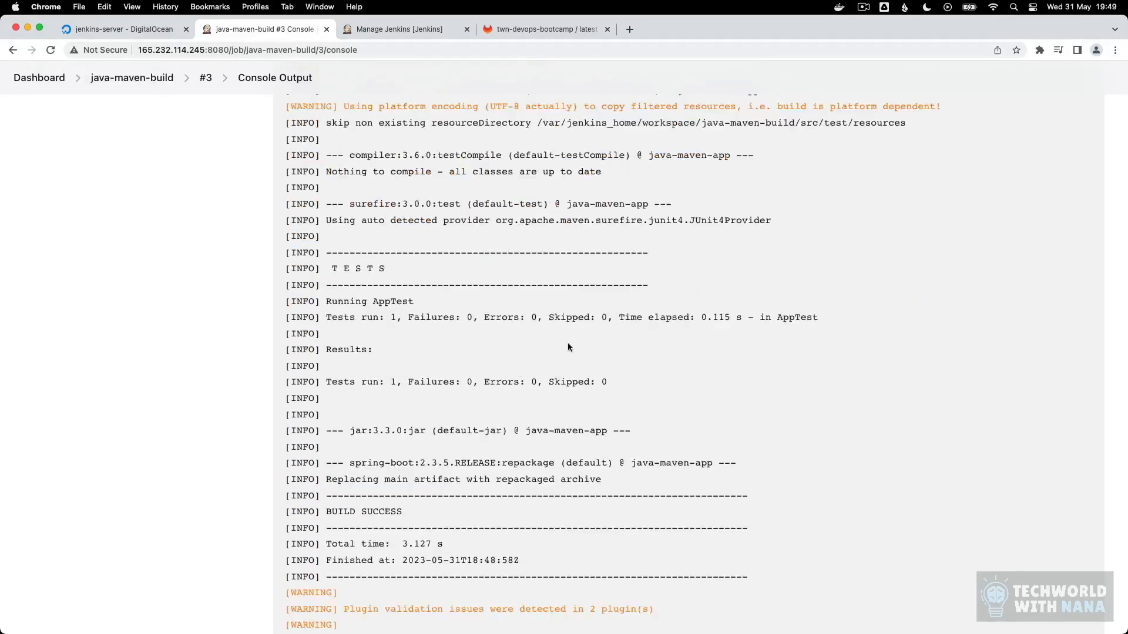
pyautogui.scroll(-6, 493, 382)
pyautogui.scroll(-3, 487, 411)
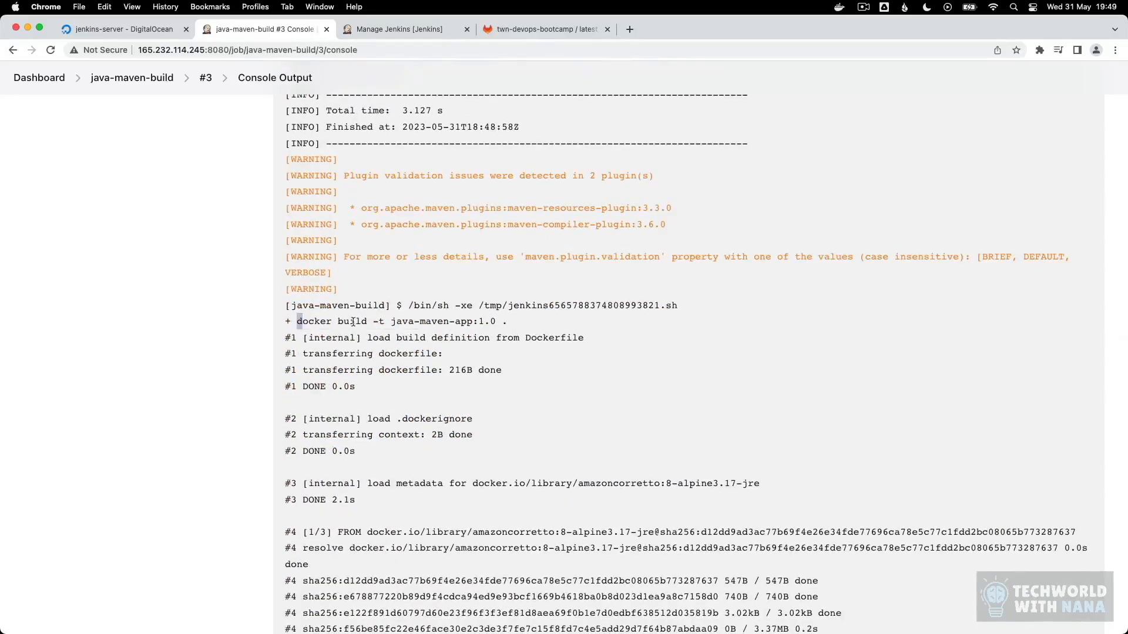
pyautogui.moveTo(296, 321); pyautogui.dragTo(507, 321)
pyautogui.click(550, 339)
pyautogui.scroll(-5, 550, 347)
pyautogui.scroll(-5, 551, 353)
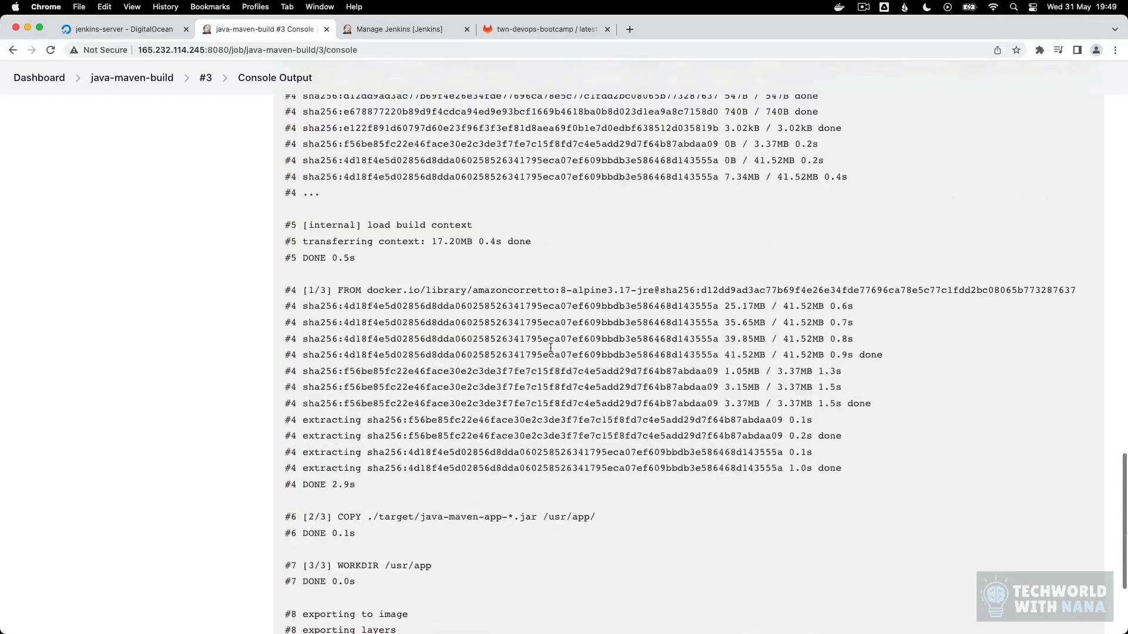
pyautogui.scroll(-4, 551, 372)
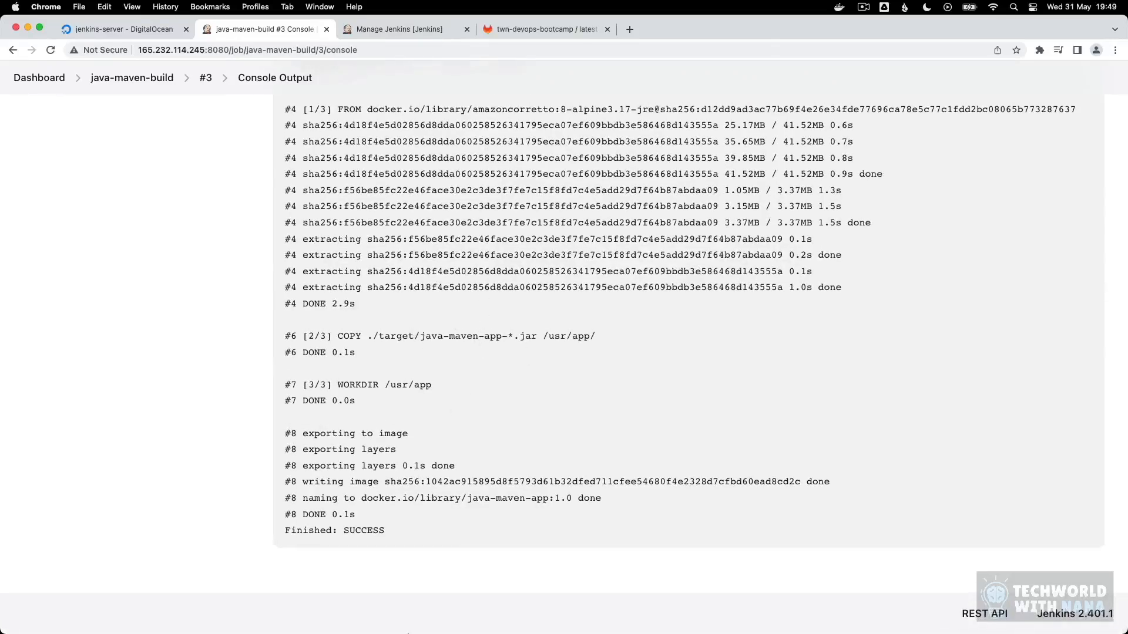
# Step: Switch to the terminal, clear it and run "docker images" in the Jenkins container to check for java-maven-app with tag 1.0
pyautogui.click(583, 617)
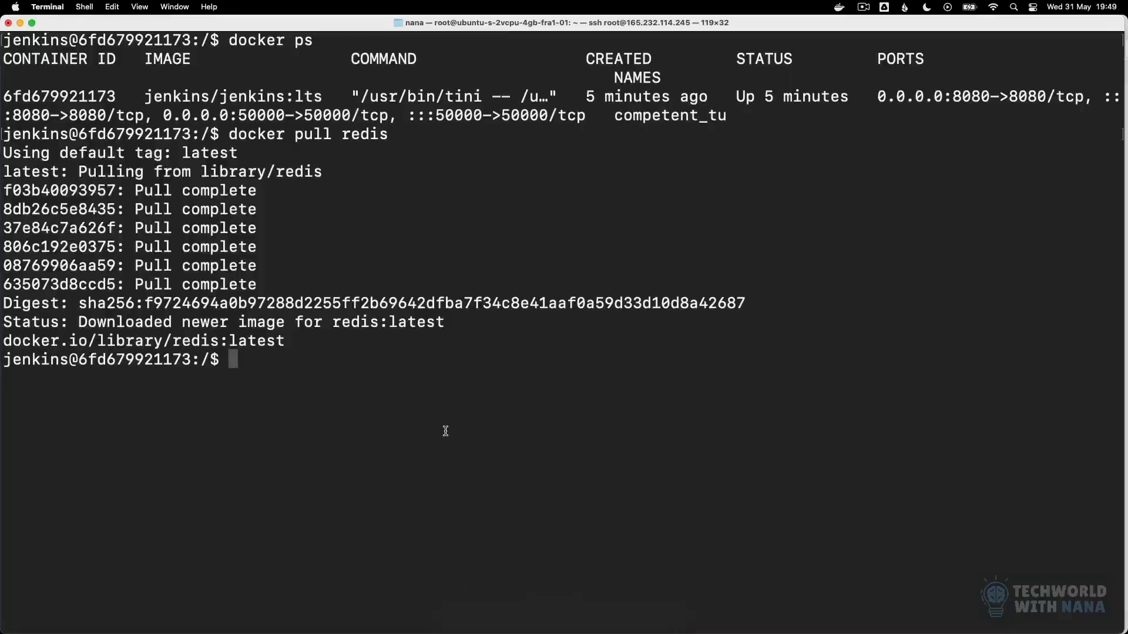
pyautogui.write('clear')
pyautogui.press('Return')
pyautogui.write('dock')
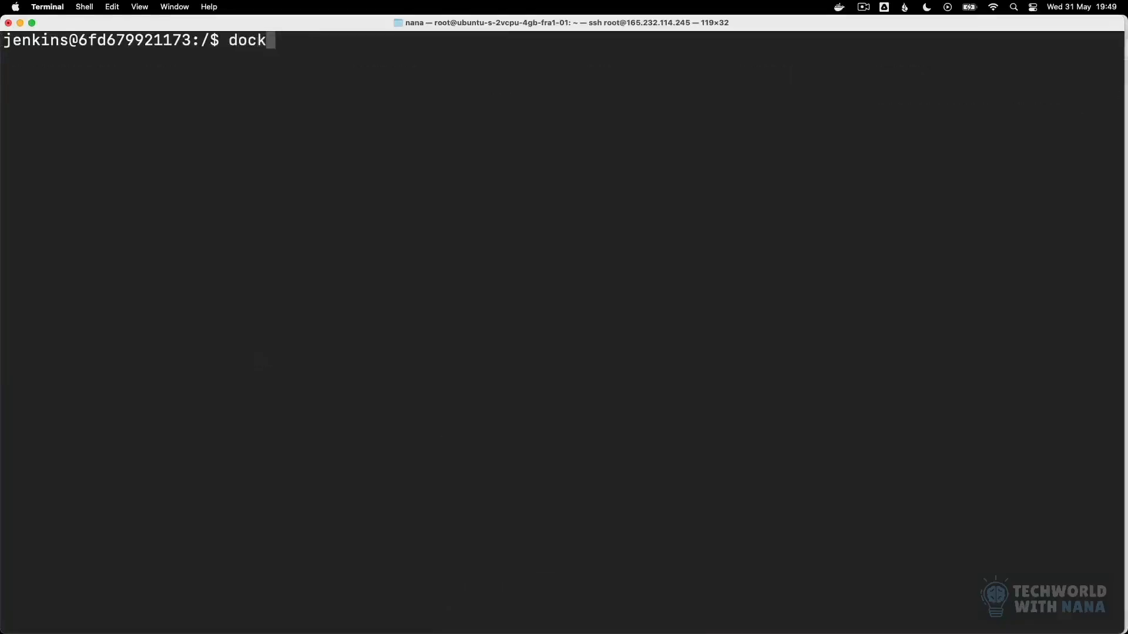
pyautogui.write('er images')
pyautogui.press('Return')
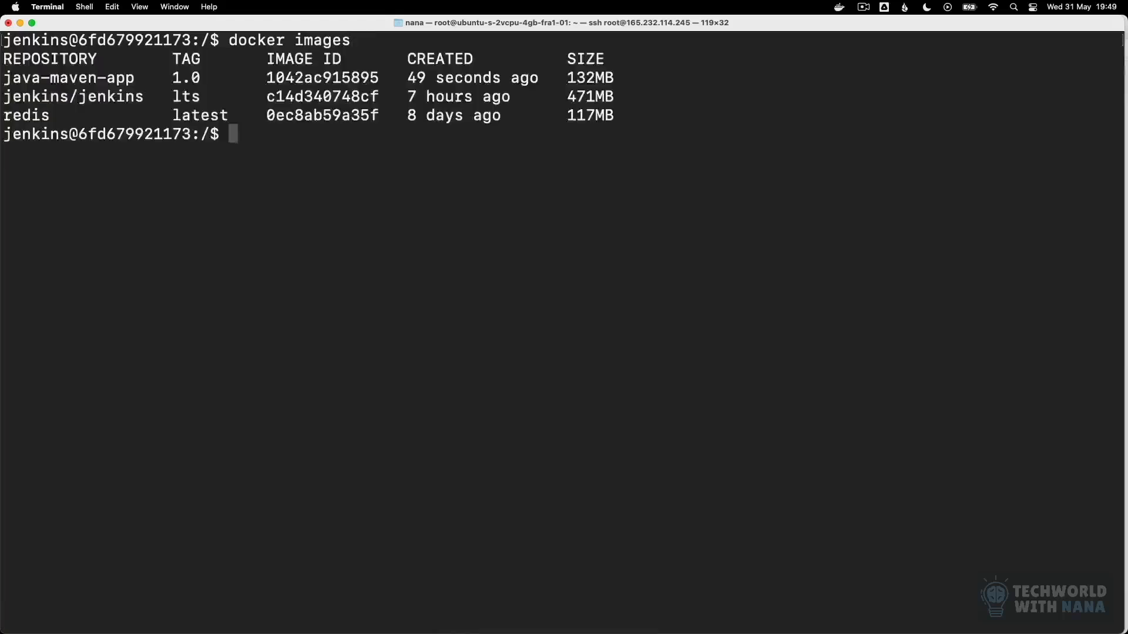
pyautogui.moveTo(139, 78); pyautogui.dragTo(3, 78)
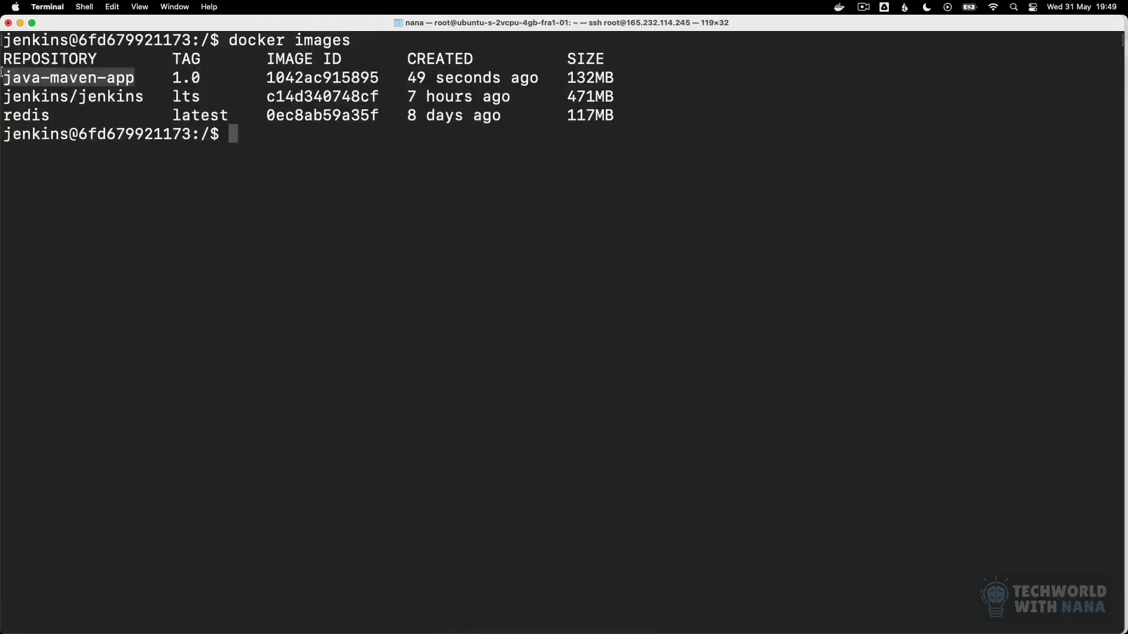
pyautogui.moveTo(224, 77); pyautogui.dragTo(2, 79)
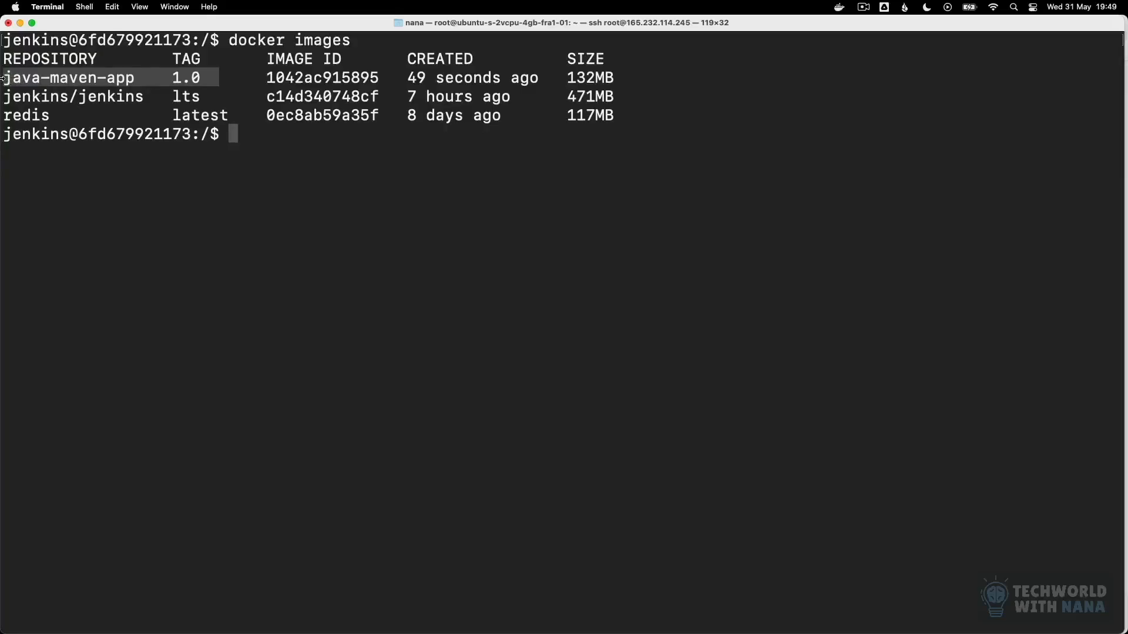
pyautogui.click(257, 142)
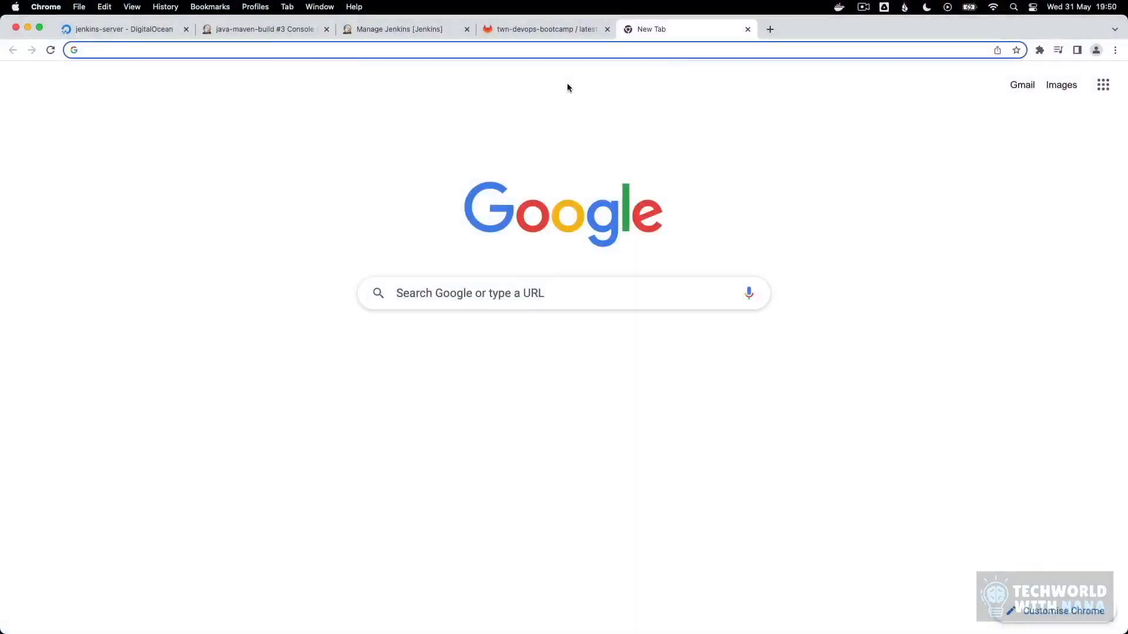
# Step: Open Docker Hub in the browser and create a private repository named demo-app
pyautogui.write('hub.')
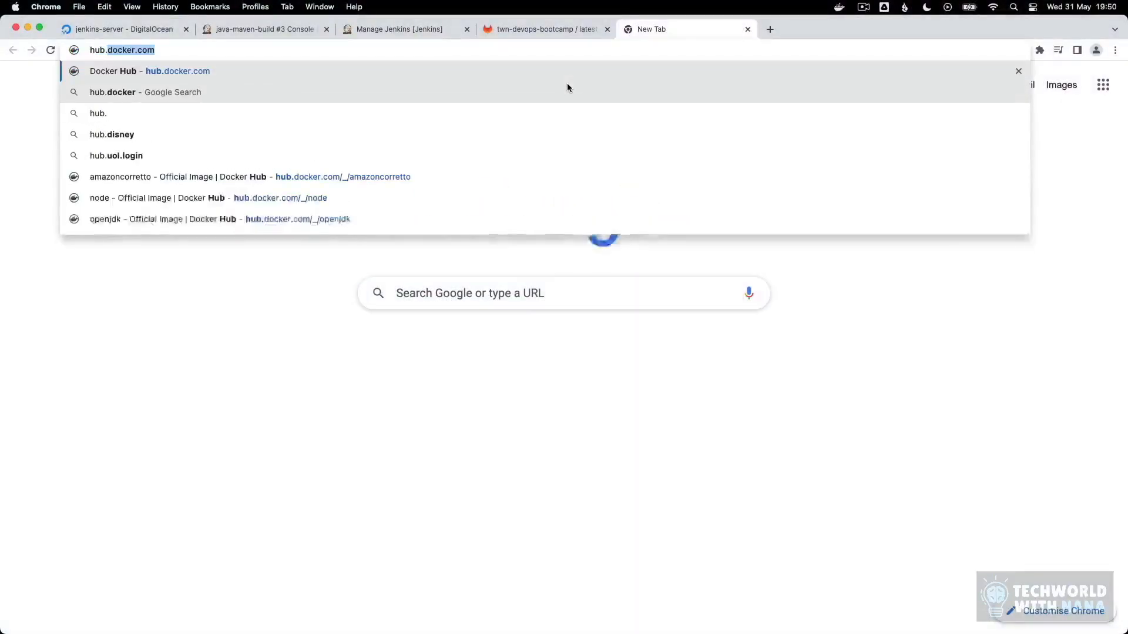
pyautogui.press('Return')
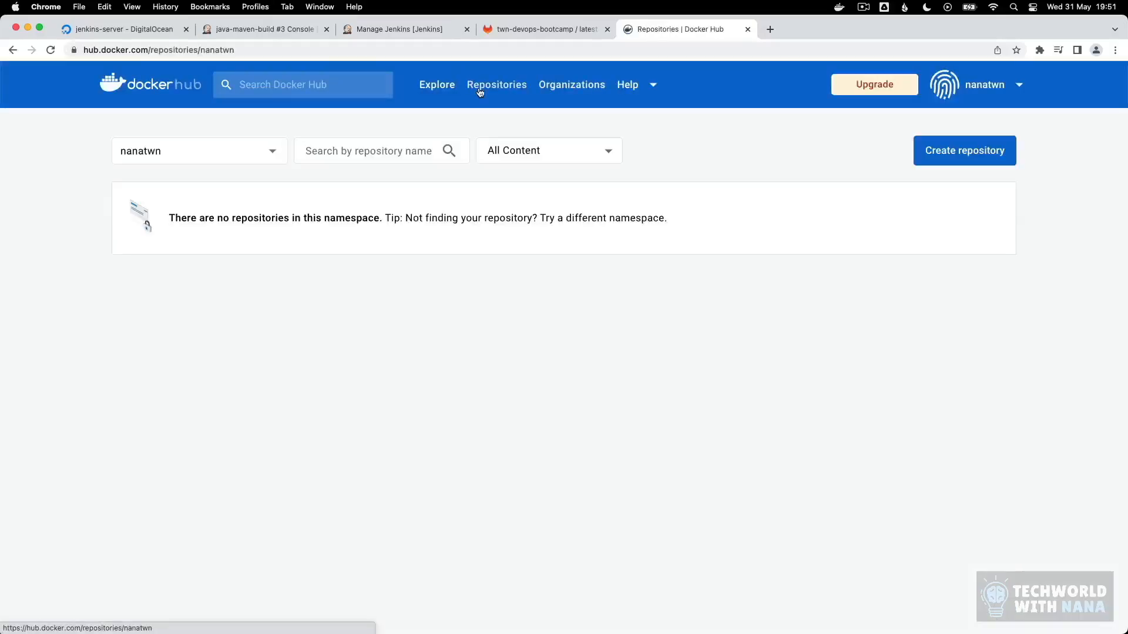
pyautogui.click(933, 157)
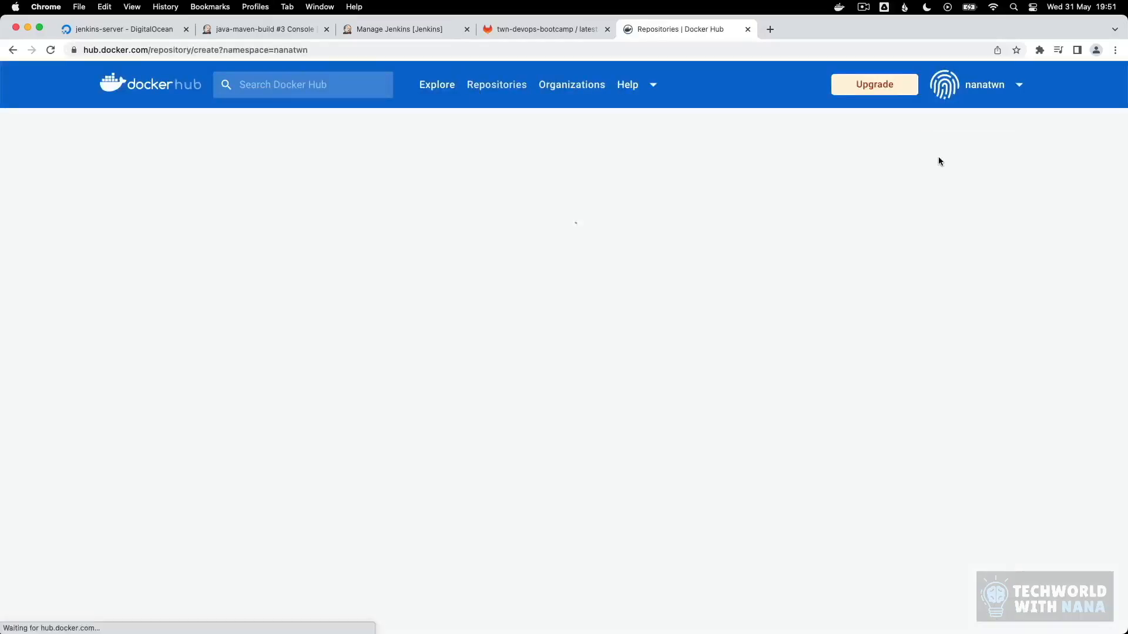
pyautogui.click(364, 218)
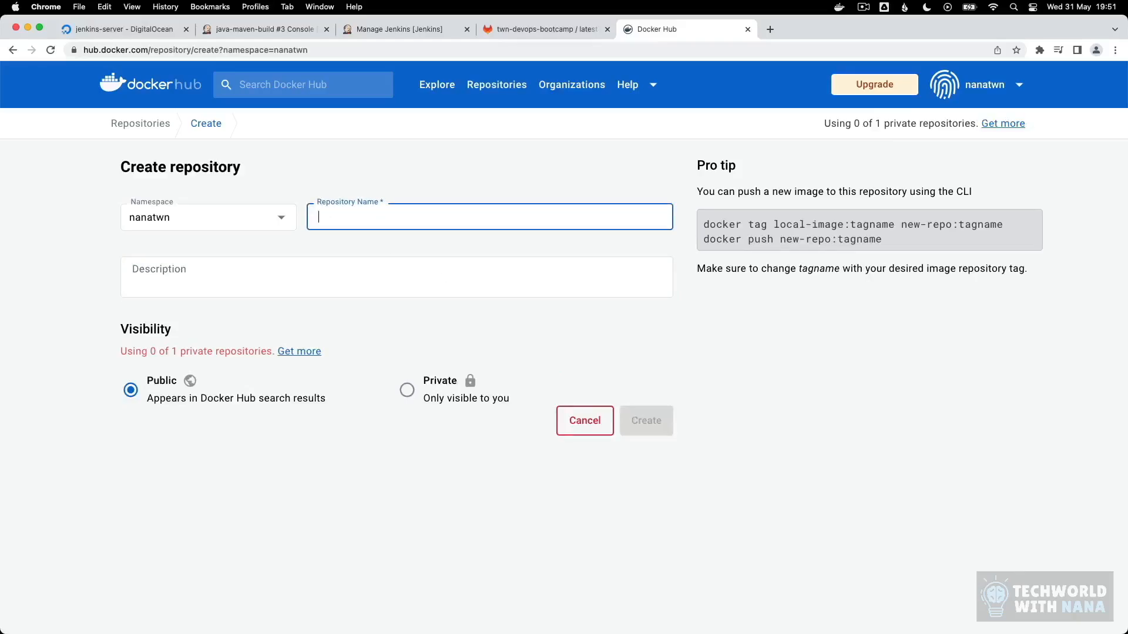
pyautogui.write('demo-app')
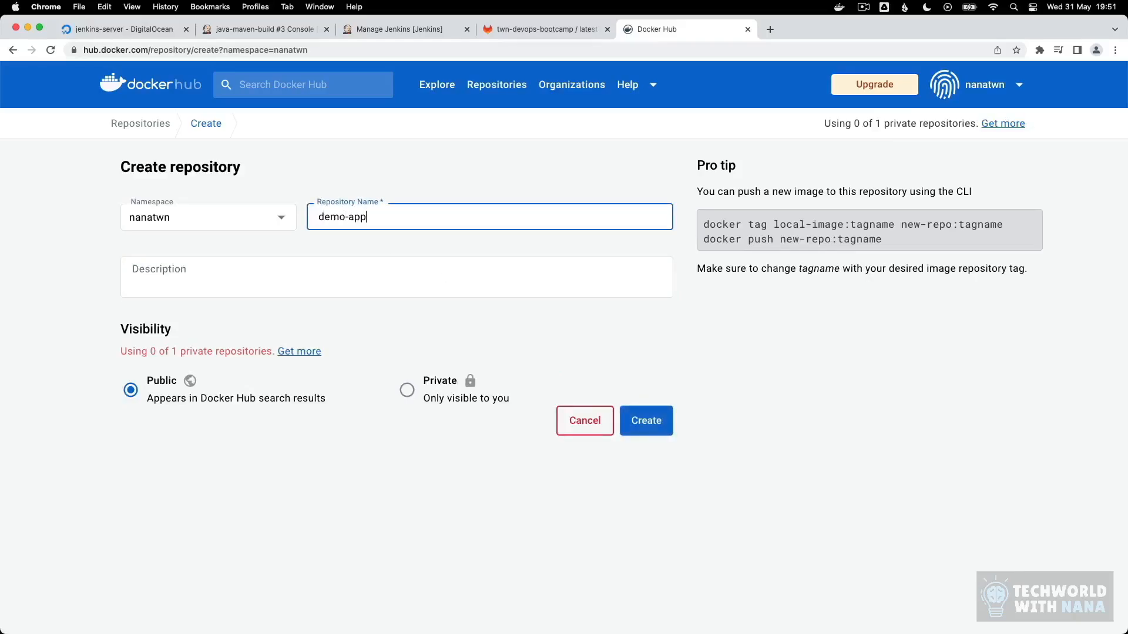
pyautogui.click(407, 390)
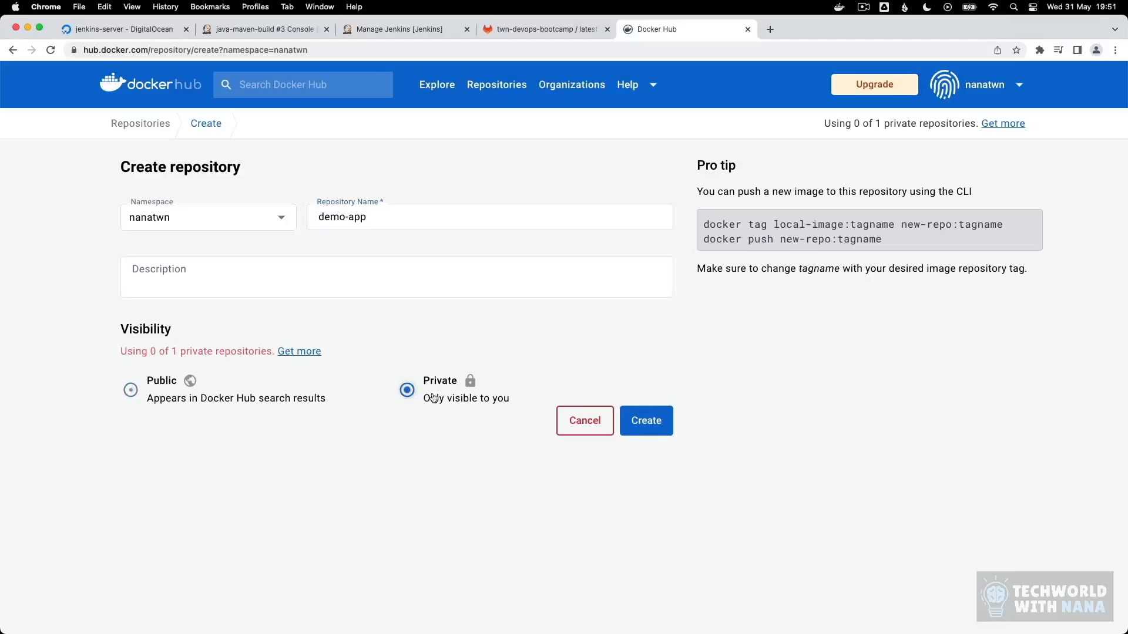
pyautogui.click(627, 423)
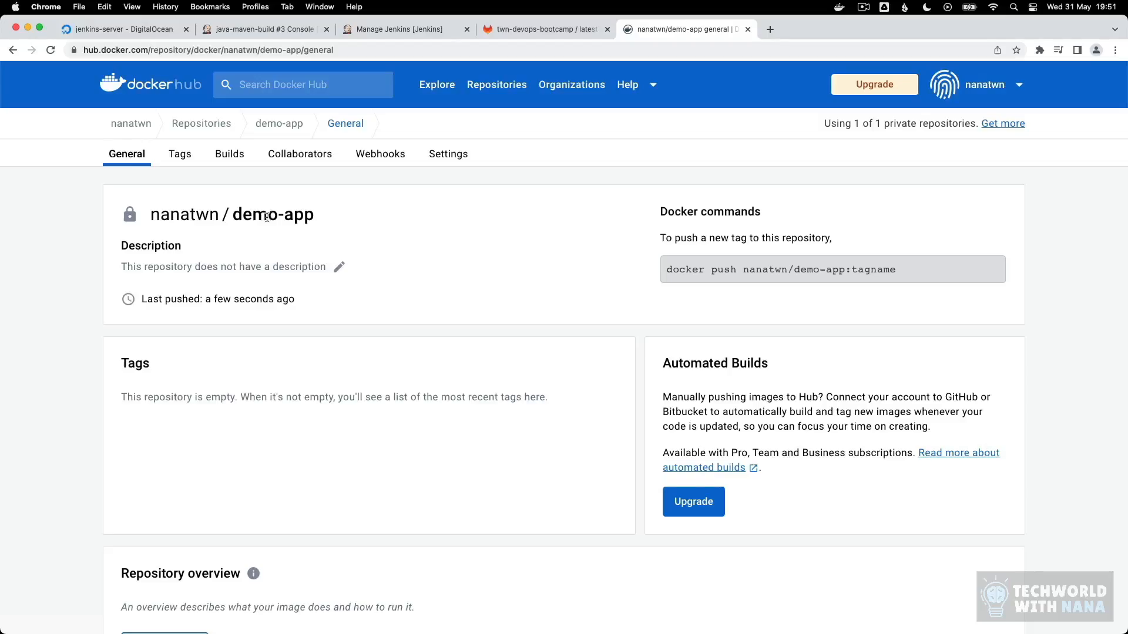
# Step: Close the spare Manage Jenkins page and open the System store's Global credentials (unrestricted) domain in Jenkins
pyautogui.click(467, 29)
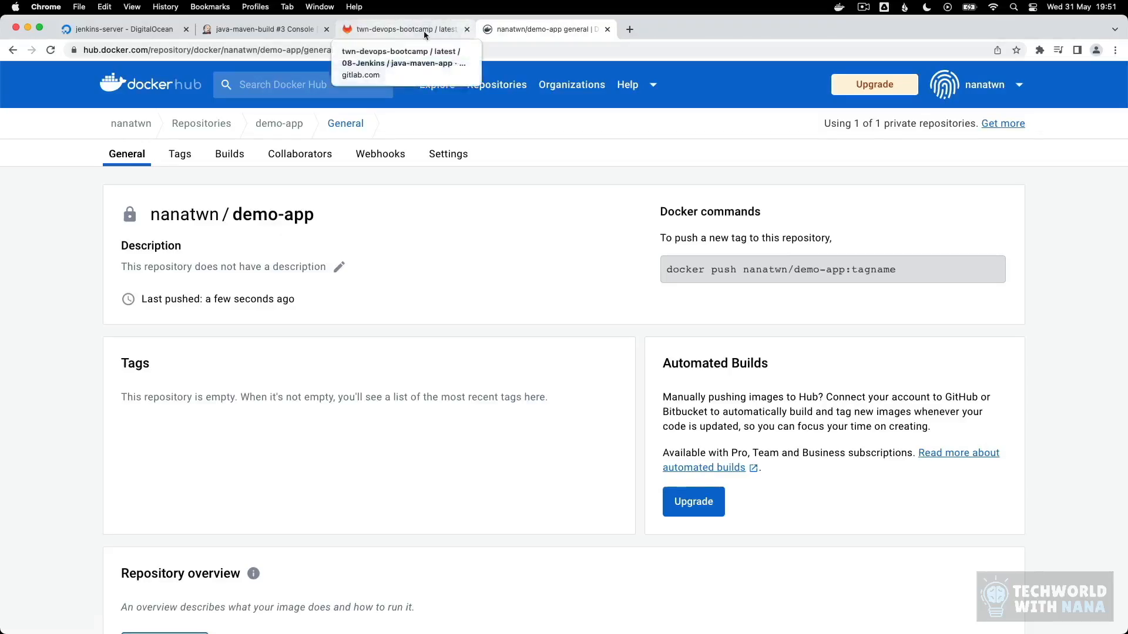
pyautogui.click(262, 29)
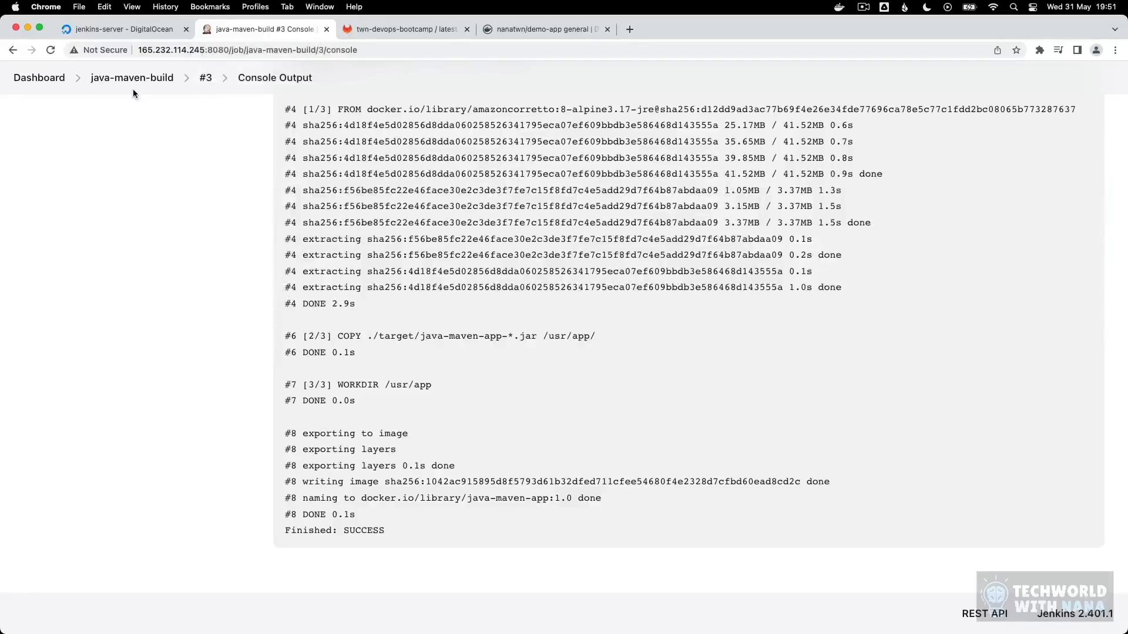
pyautogui.click(39, 79)
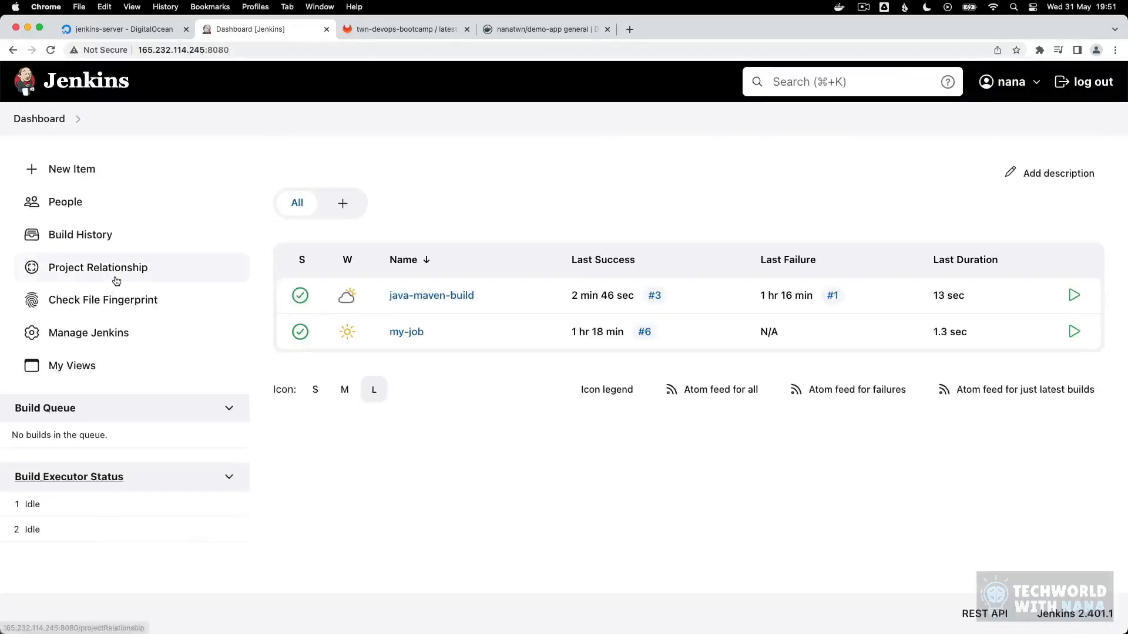
pyautogui.click(94, 333)
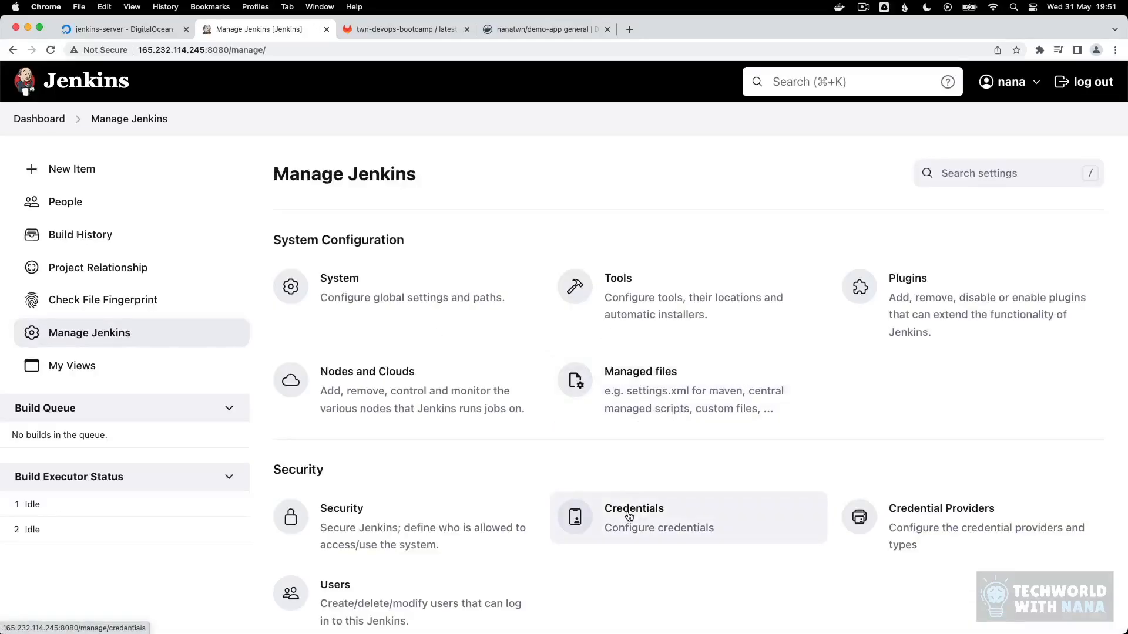
pyautogui.click(629, 516)
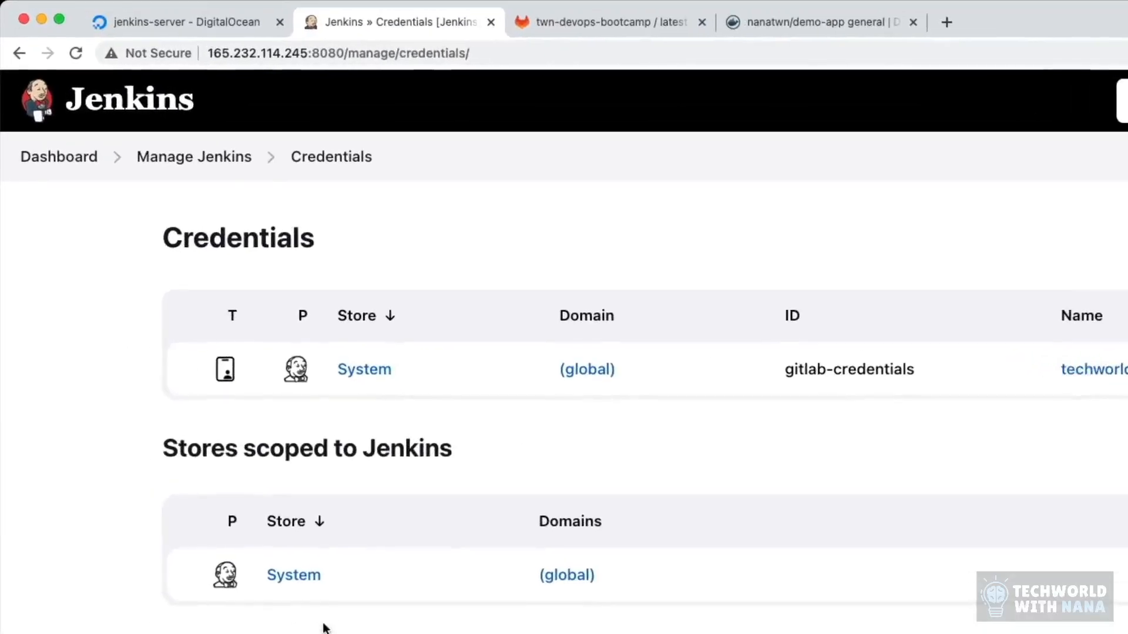
pyautogui.click(369, 371)
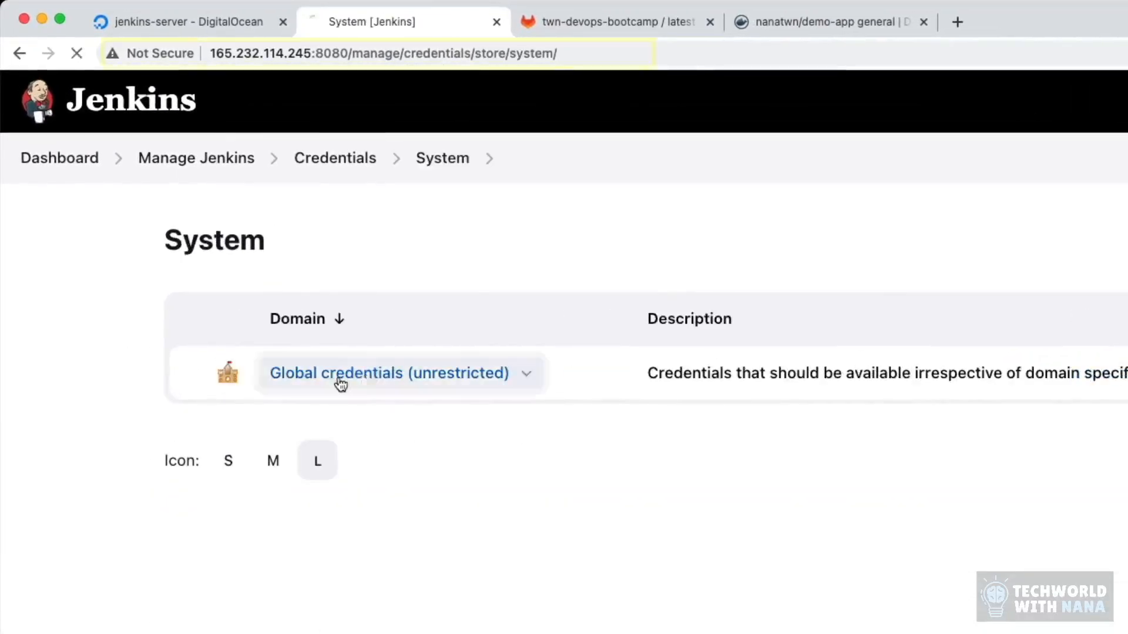
pyautogui.click(341, 385)
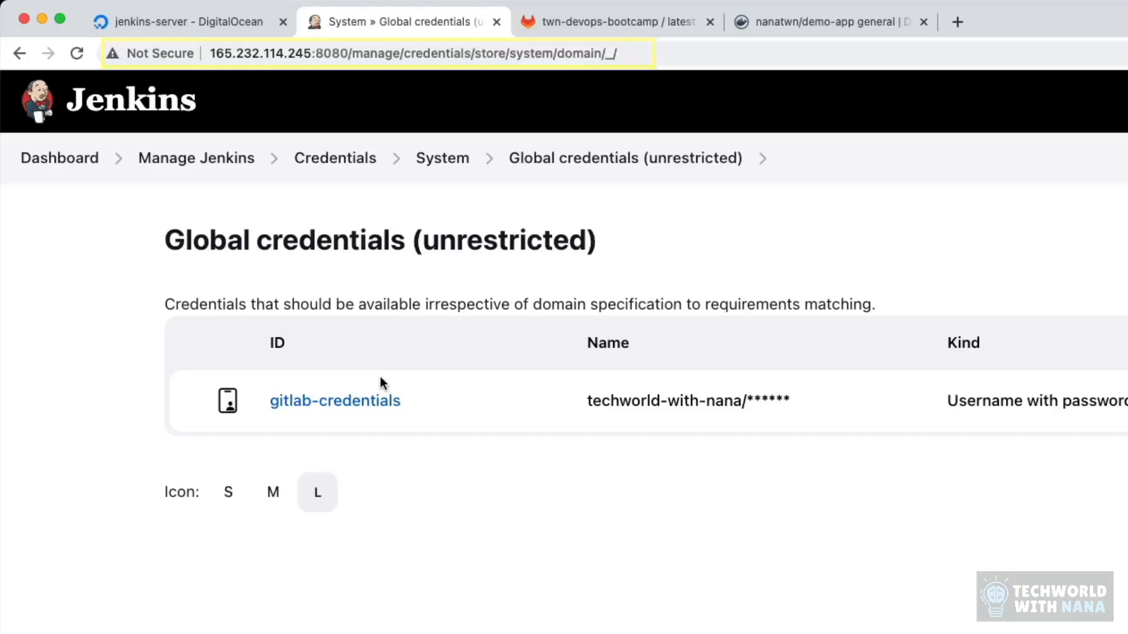
# Step: Create a global username-with-password credential with the Docker Hub username, the account password and the ID docker-hub-repo
pyautogui.click(1010, 181)
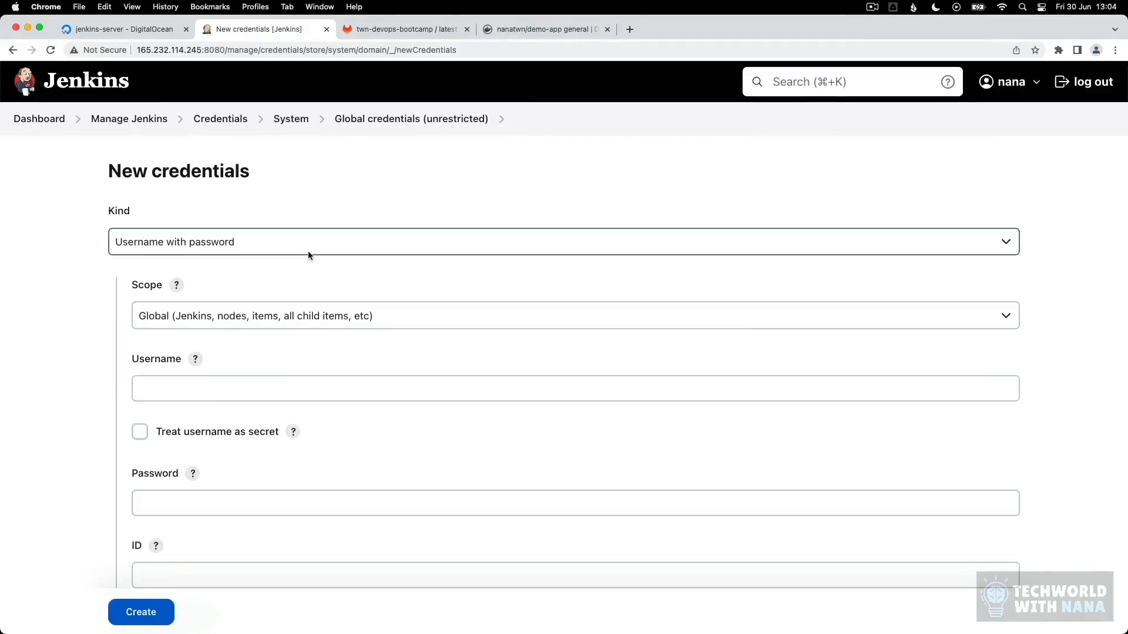
pyautogui.click(182, 385)
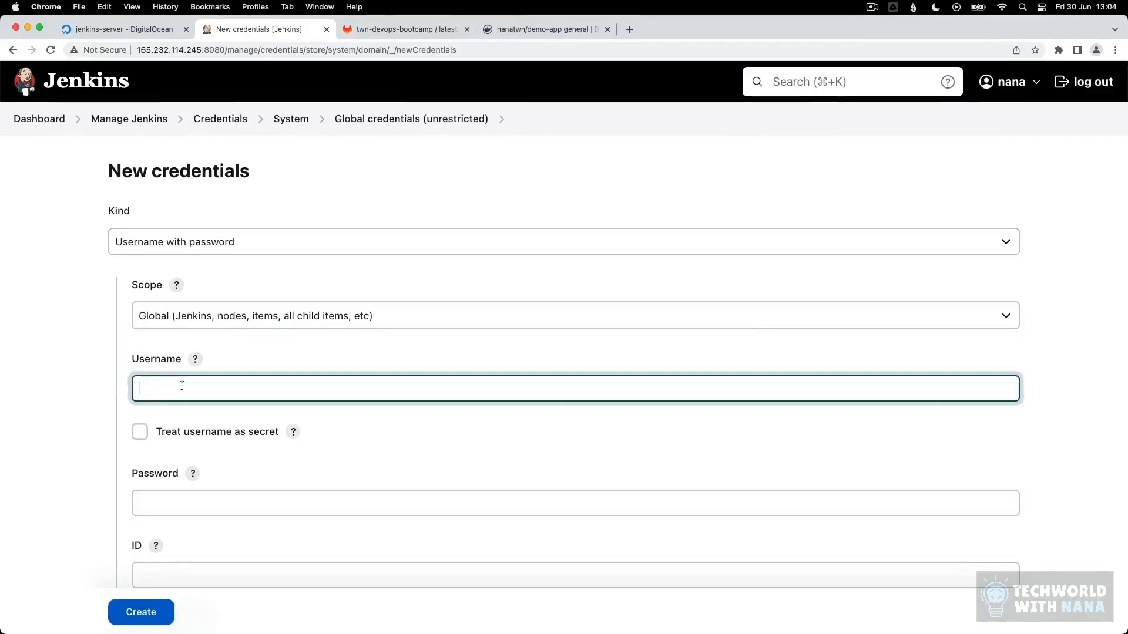
pyautogui.write('nanatwn')
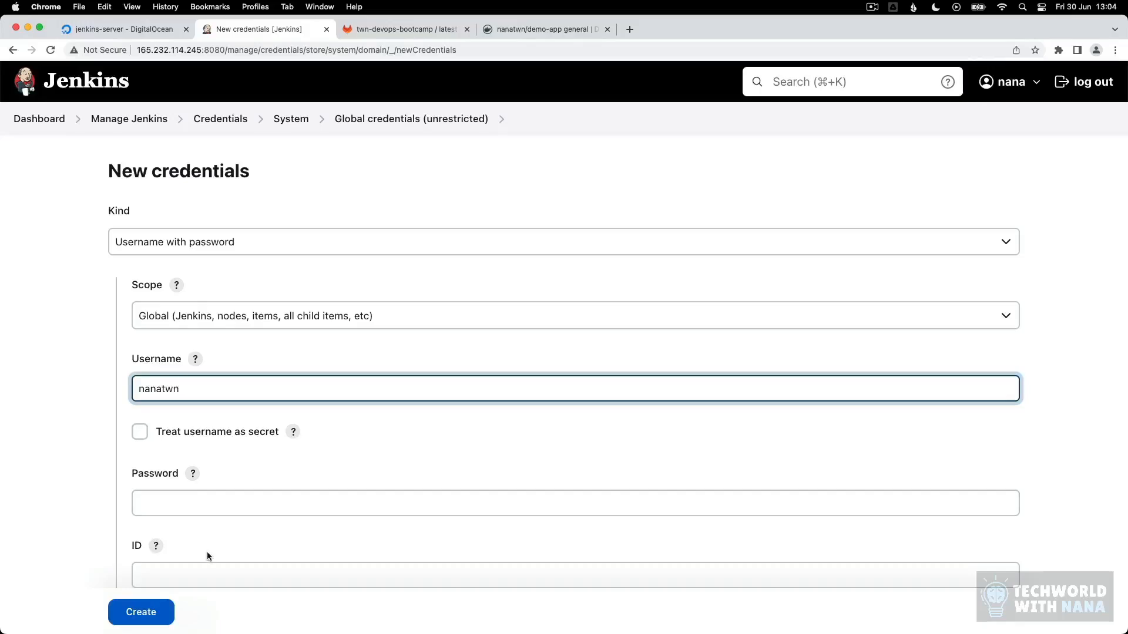
pyautogui.click(209, 504)
pyautogui.press('super+v')
pyautogui.scroll(-5, 224, 505)
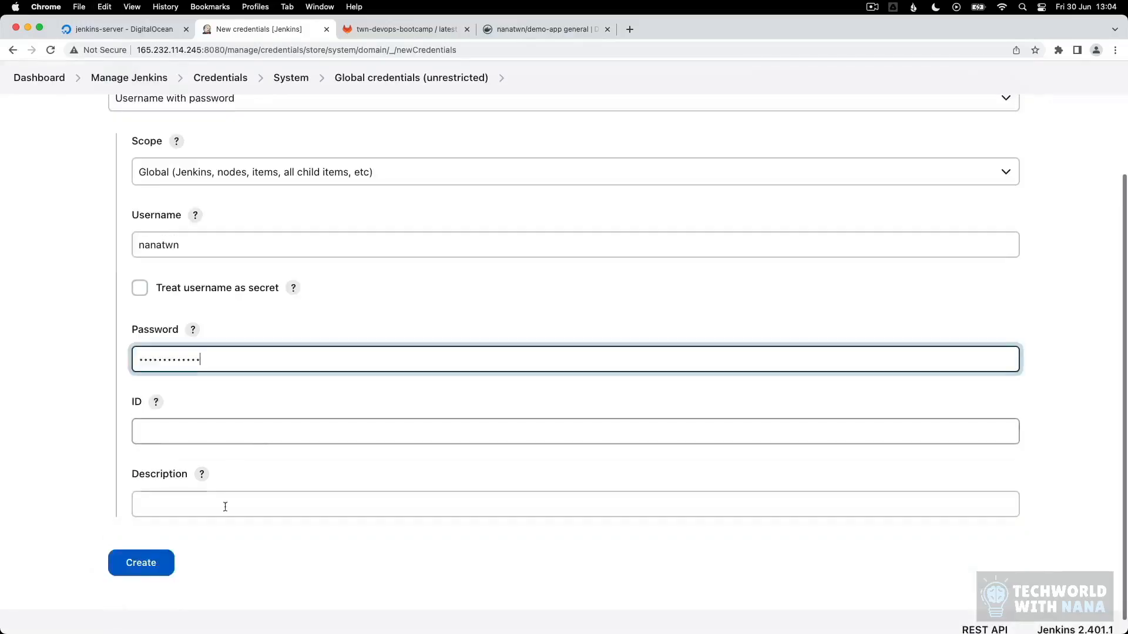
pyautogui.click(172, 422)
pyautogui.write('docker-hub-')
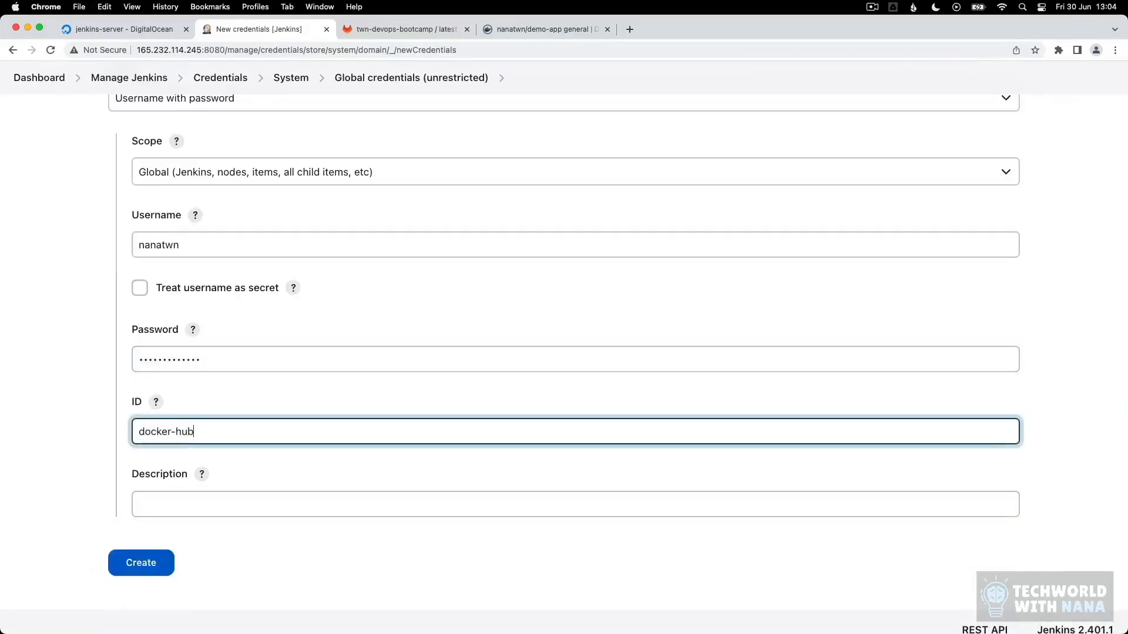
pyautogui.write('repo')
pyautogui.click(149, 559)
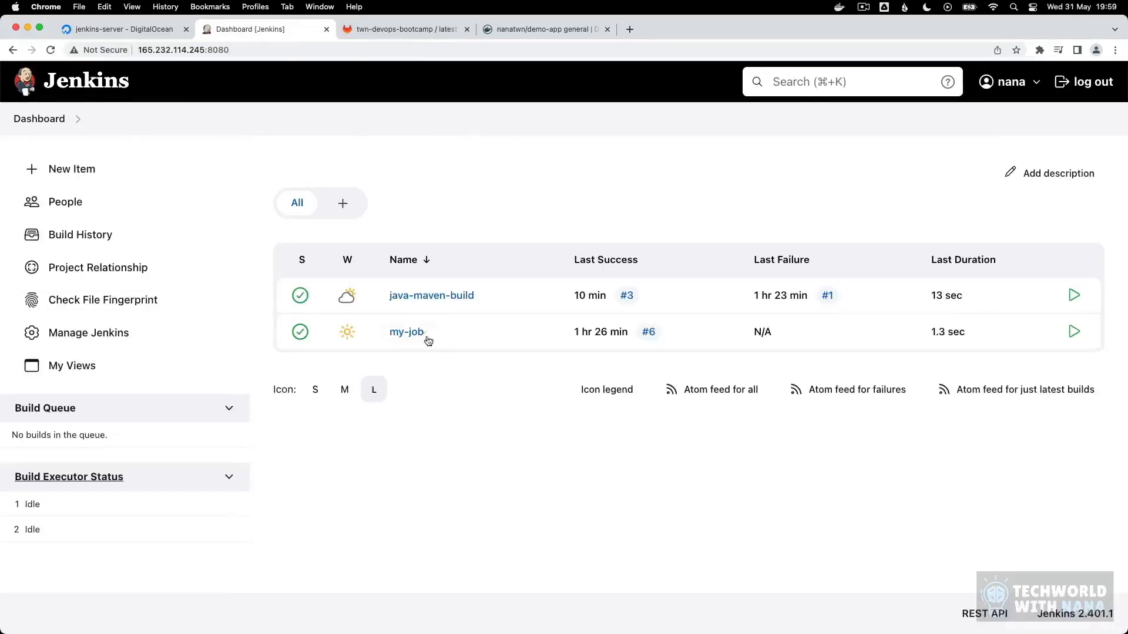
# Step: Open the java-maven-build job's configuration at its build steps, ready to edit the Execute shell command
pyautogui.click(430, 296)
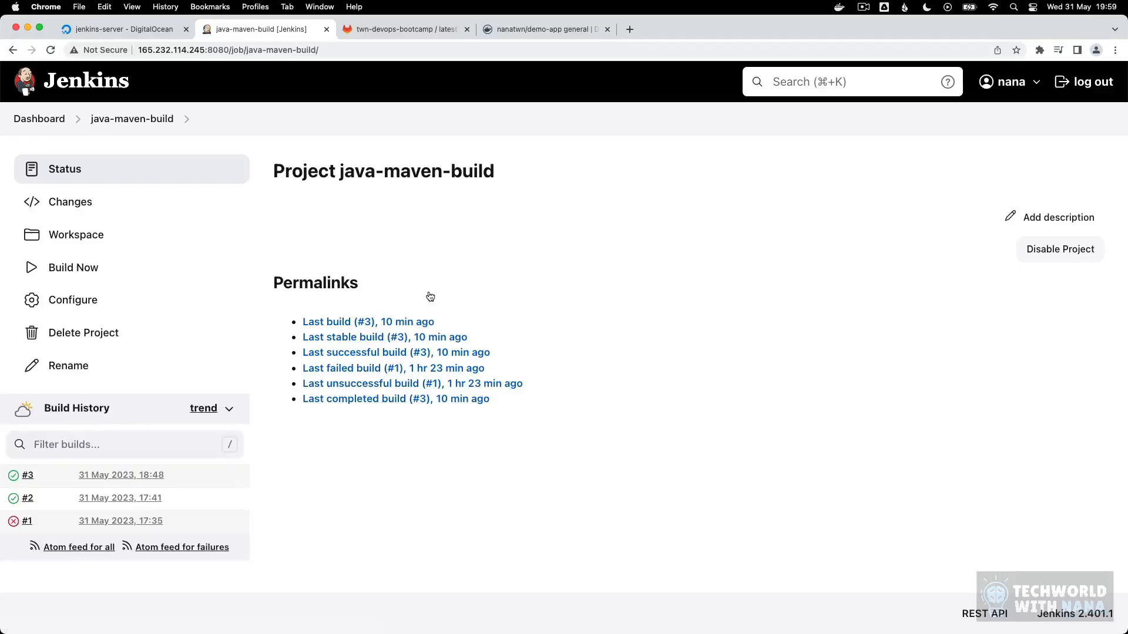
pyautogui.click(53, 308)
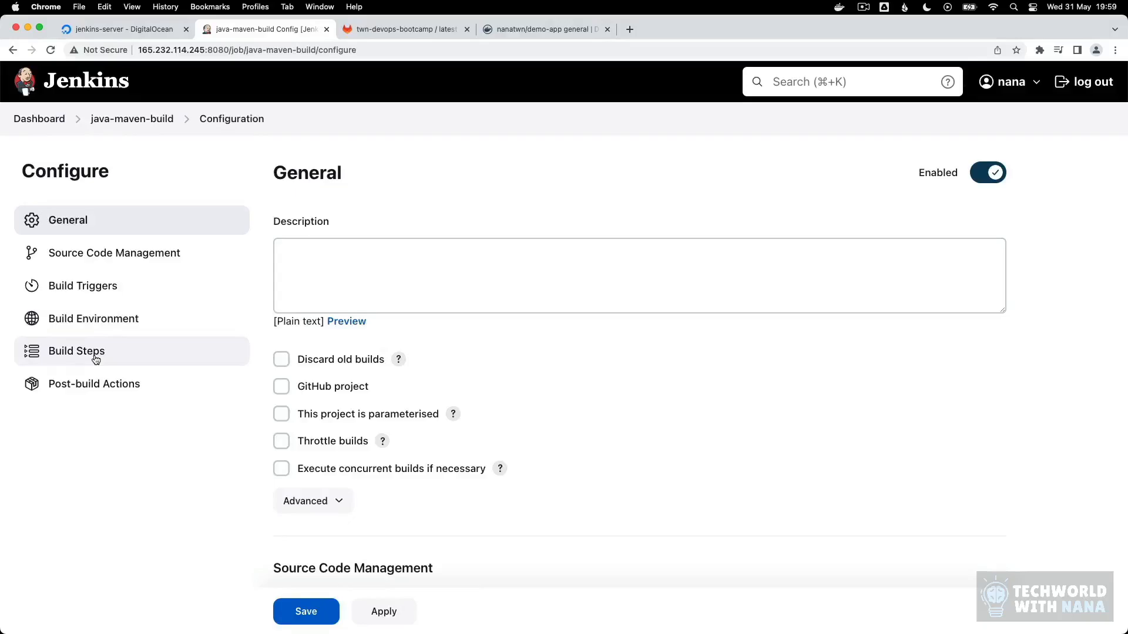
pyautogui.click(96, 358)
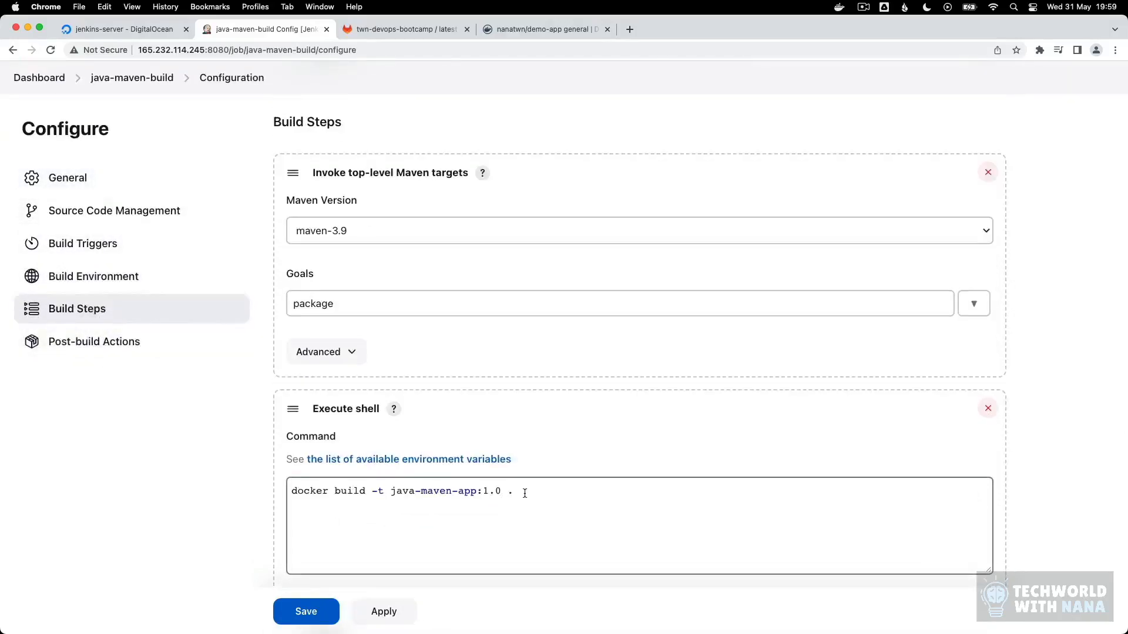
pyautogui.tripleClick(525, 492)
pyautogui.click(526, 533)
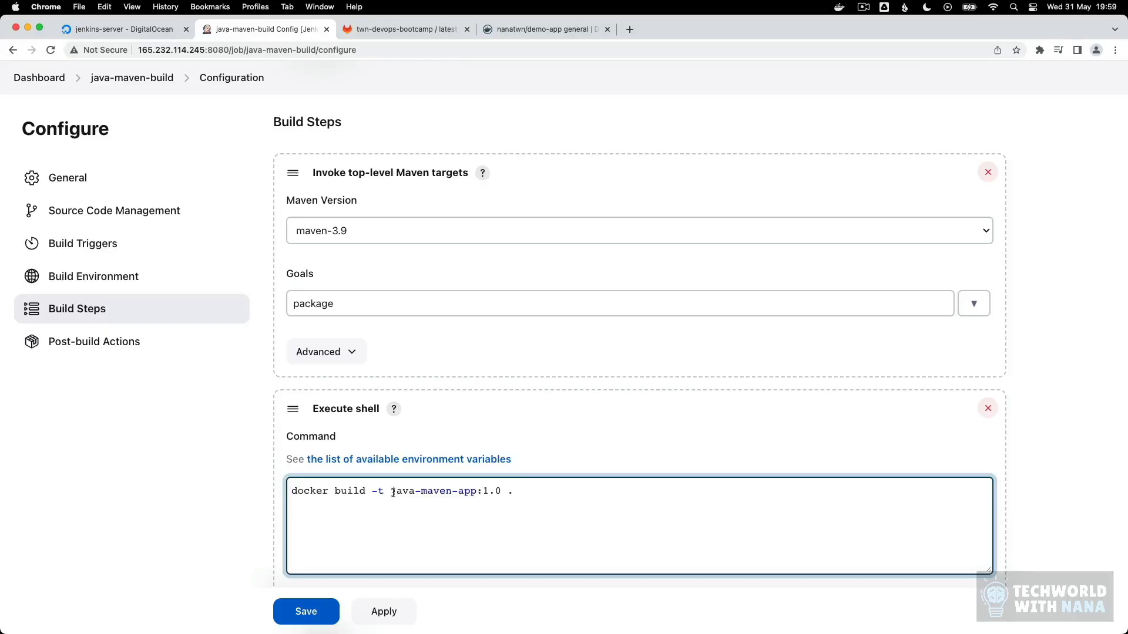
# Step: Copy the repository name nanatwn/demo-app from Docker Hub and use it as the image name in the docker build command
pyautogui.click(520, 29)
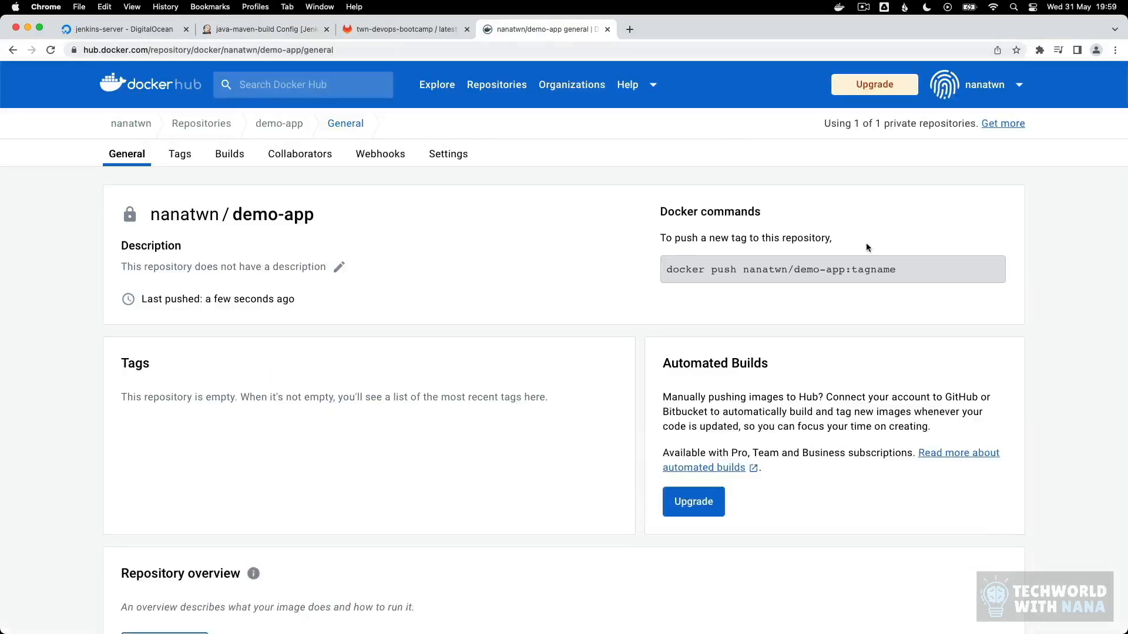
pyautogui.moveTo(743, 270); pyautogui.dragTo(843, 271)
pyautogui.press('super+c')
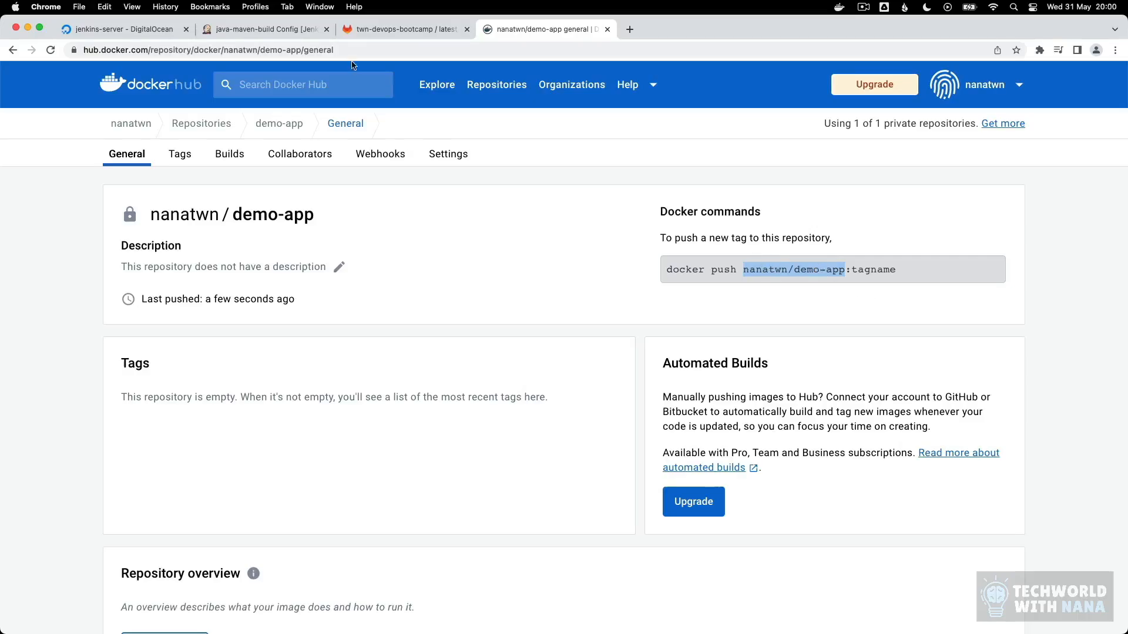
pyautogui.click(283, 30)
pyautogui.moveTo(477, 493); pyautogui.dragTo(392, 491)
pyautogui.press('super+v')
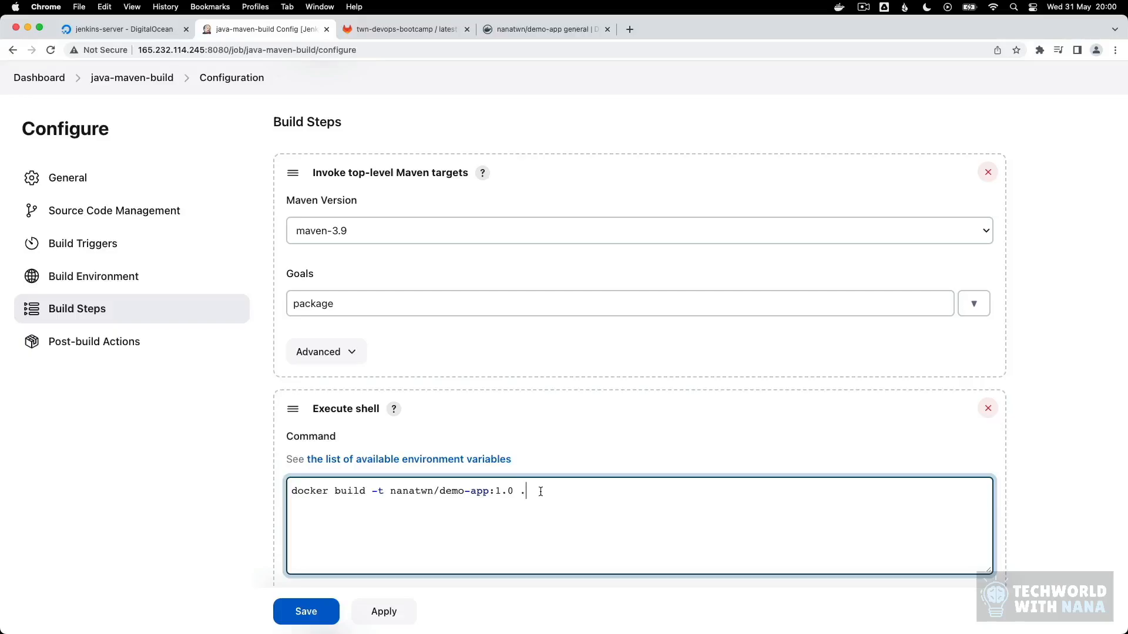
pyautogui.click(517, 28)
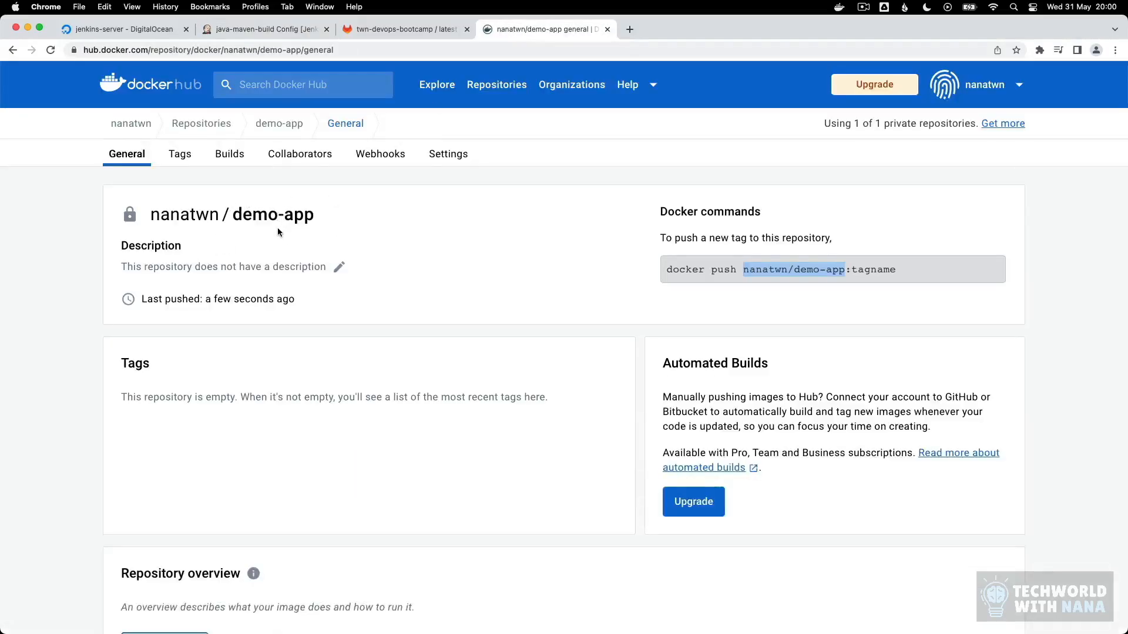
pyautogui.press('super+alt+Left')
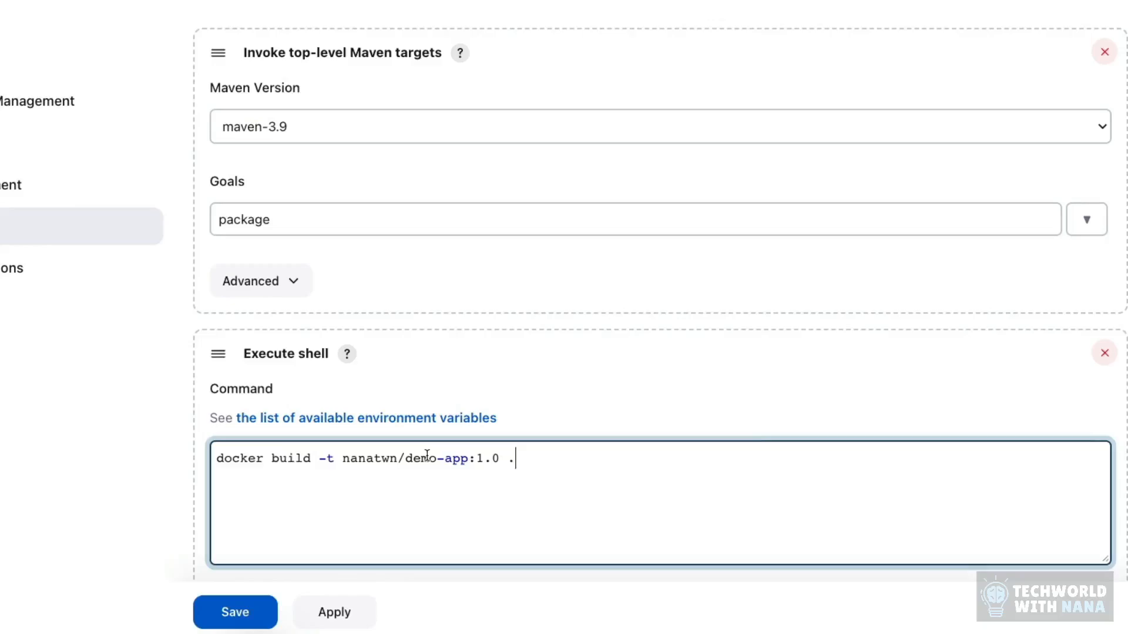
# Step: Add the line "docker push nanatwn/demo-app:1.0" below the docker build command in the Execute shell step
pyautogui.moveTo(475, 459); pyautogui.dragTo(500, 459)
pyautogui.click(484, 458)
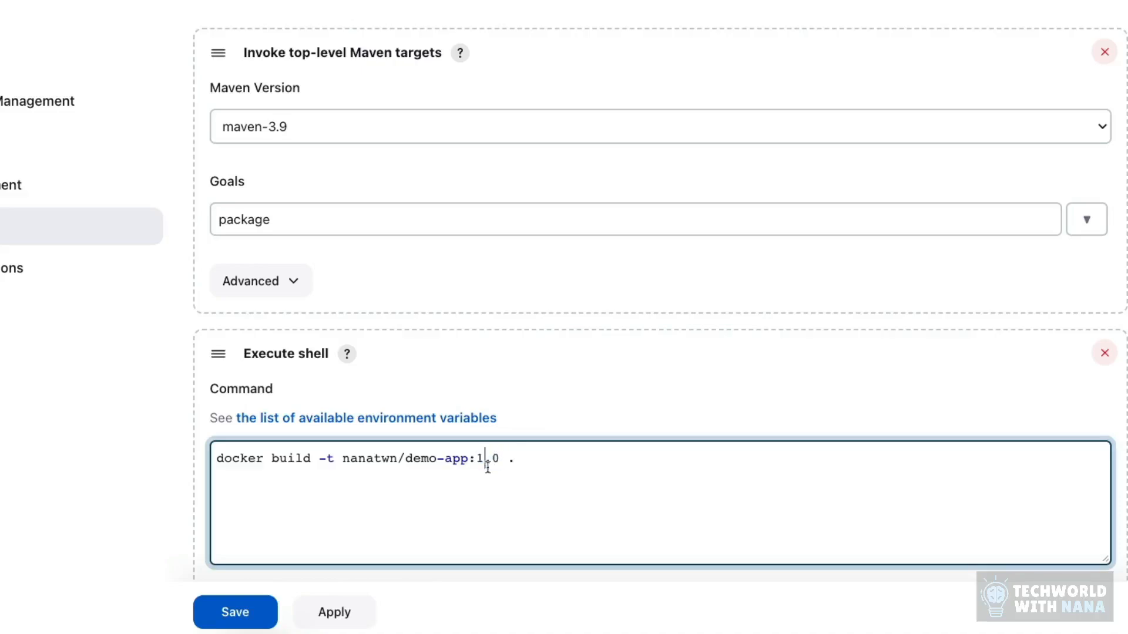
pyautogui.click(536, 461)
pyautogui.press('Return')
pyautogui.write('docker push')
pyautogui.moveTo(343, 459); pyautogui.dragTo(501, 458)
pyautogui.press('super+c')
pyautogui.click(359, 492)
pyautogui.press('super+v')
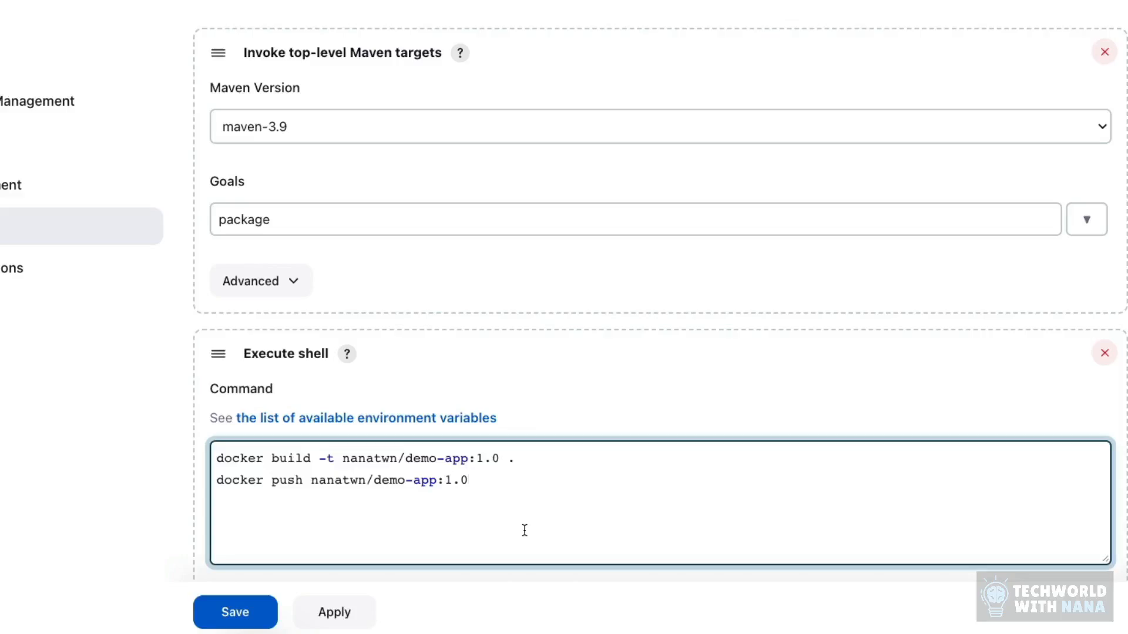
# Step: Insert a "docker login" line between the docker build and docker push commands
pyautogui.click(526, 458)
pyautogui.press('Return')
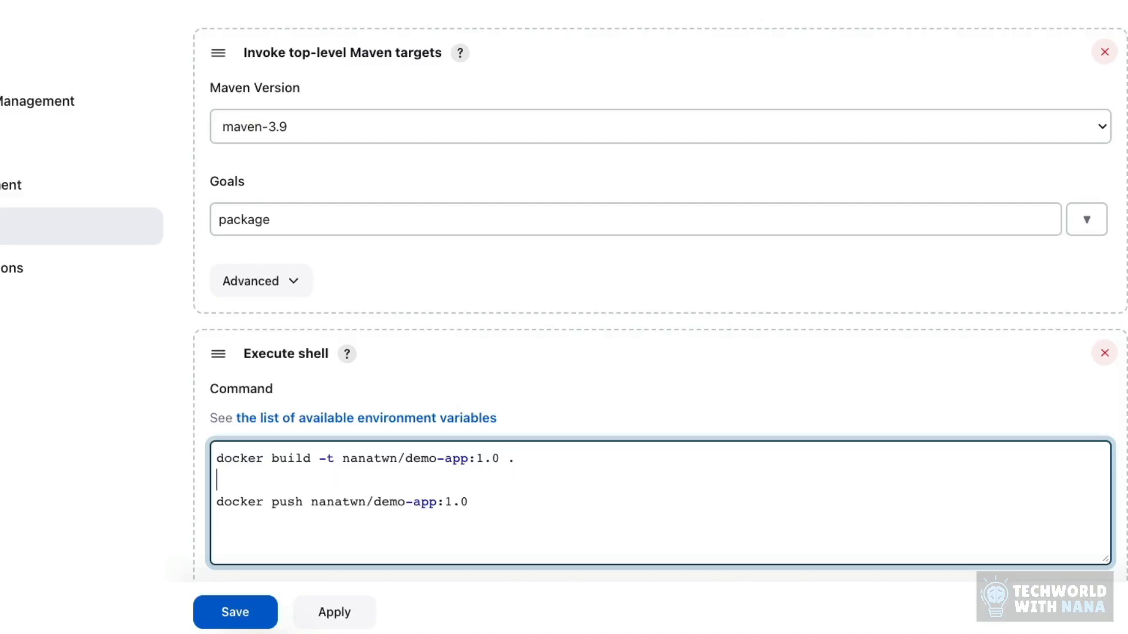
pyautogui.write('docker login')
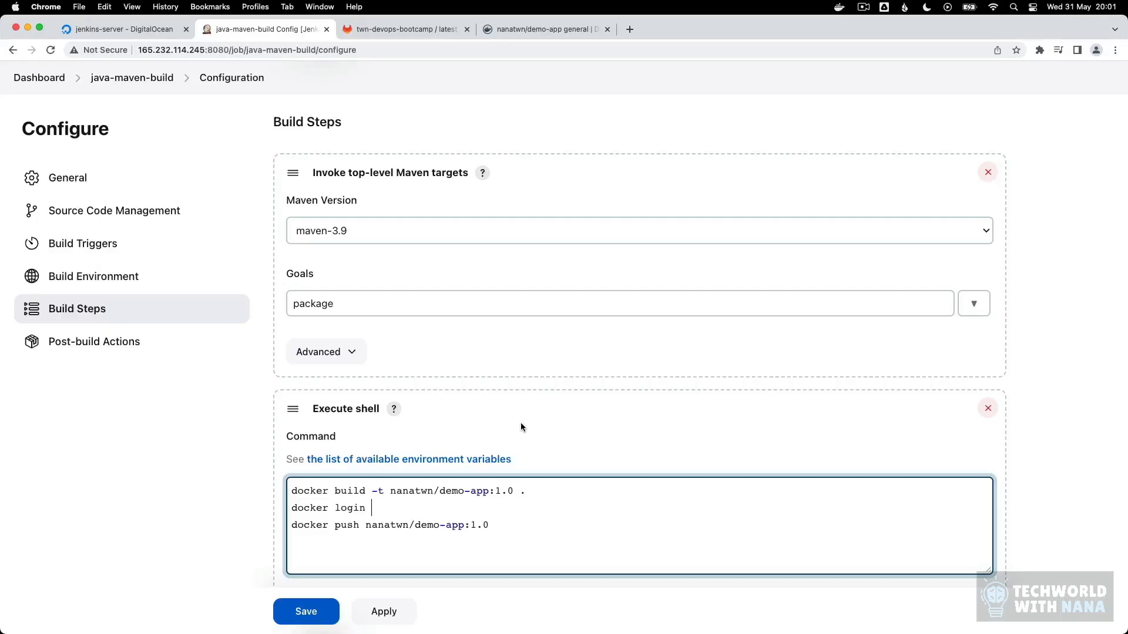
# Step: Enable "Use secret text(s) or file(s)" in the Build Environment and add a "Username and password (separated)" binding
pyautogui.scroll(4, 520, 422)
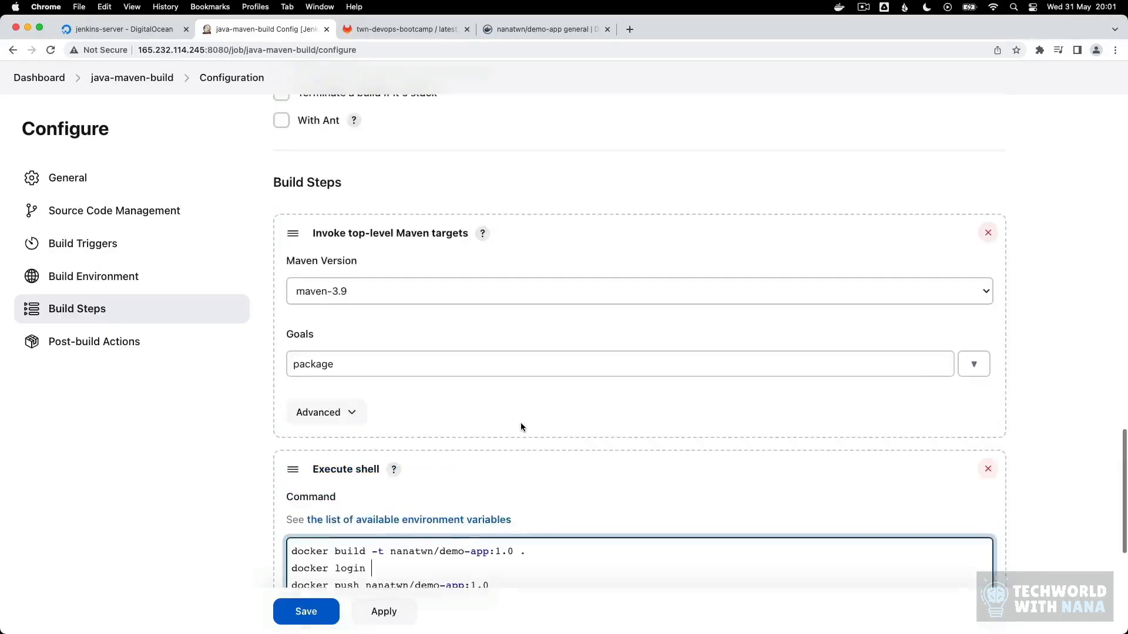
pyautogui.scroll(3, 531, 329)
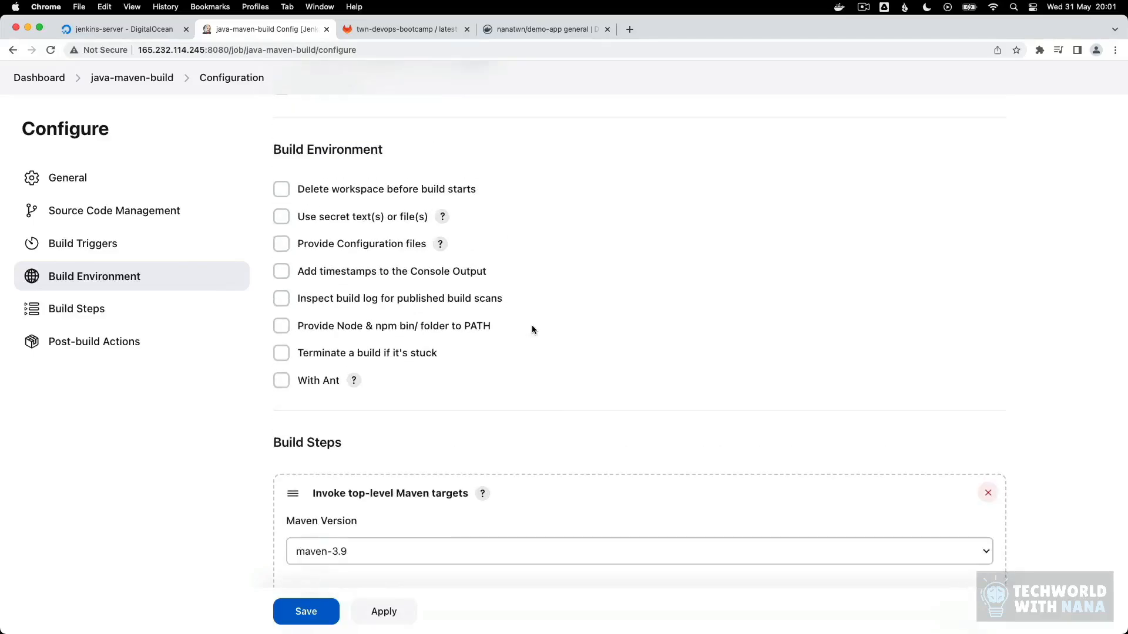
pyautogui.click(282, 218)
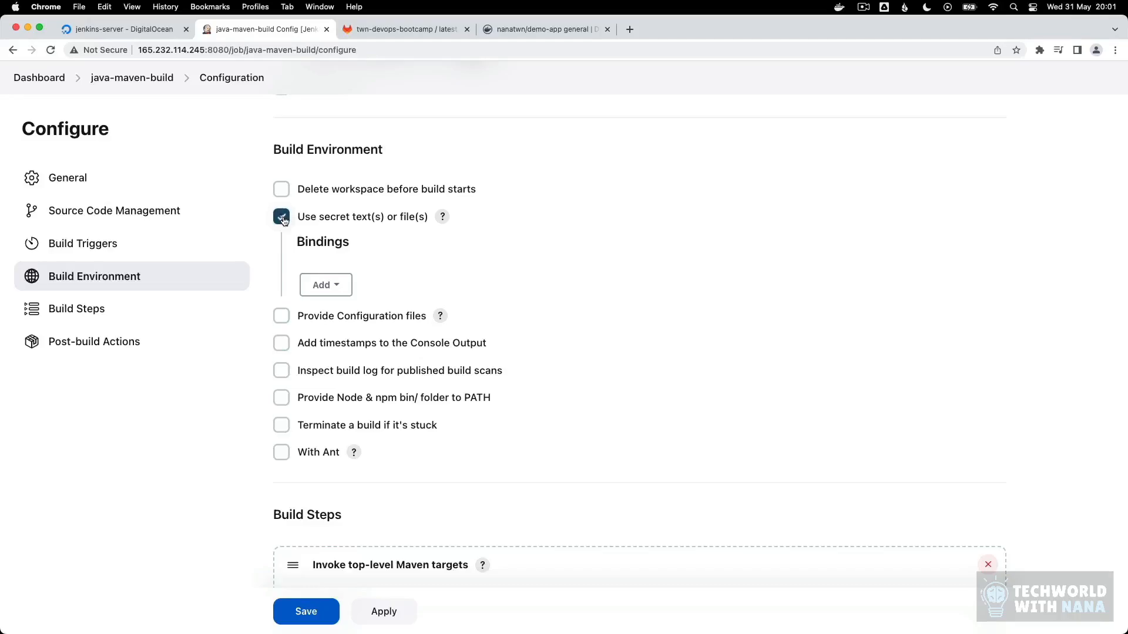
pyautogui.click(343, 289)
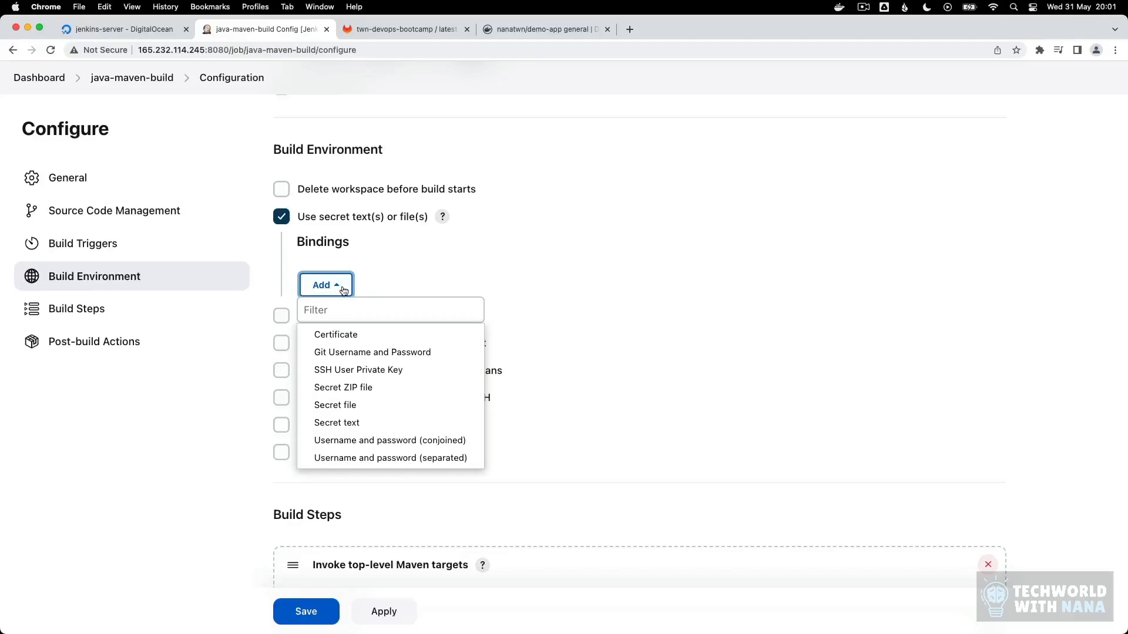
pyautogui.click(432, 458)
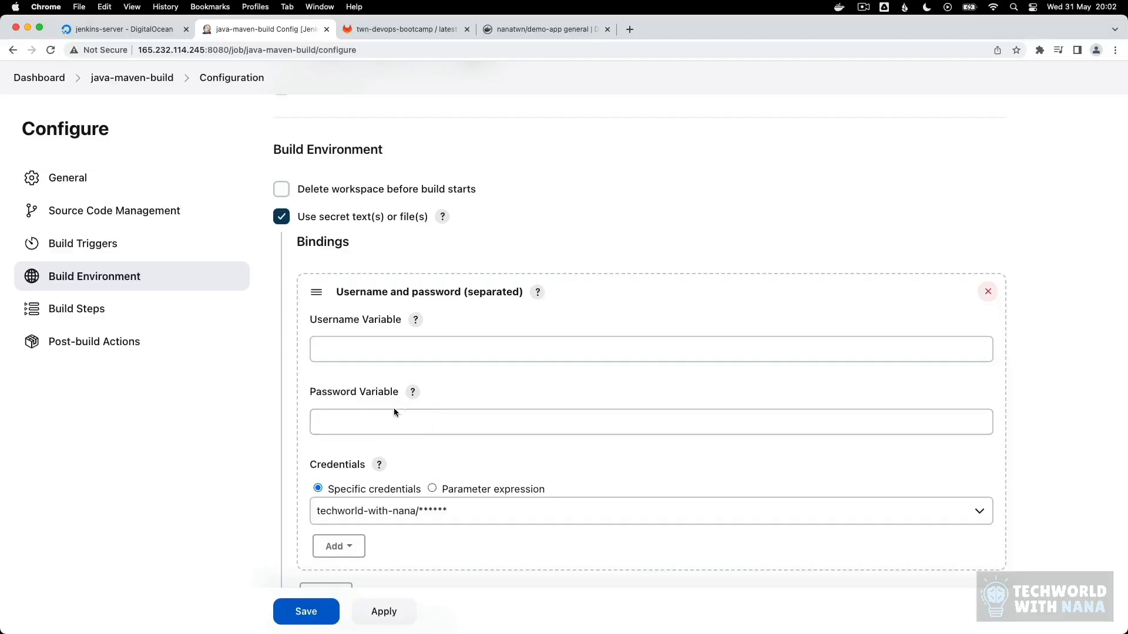
# Step: Name the binding's username variable USERNAME and password variable PASSWORD, and choose the docker-hub-repo credentials
pyautogui.click(341, 349)
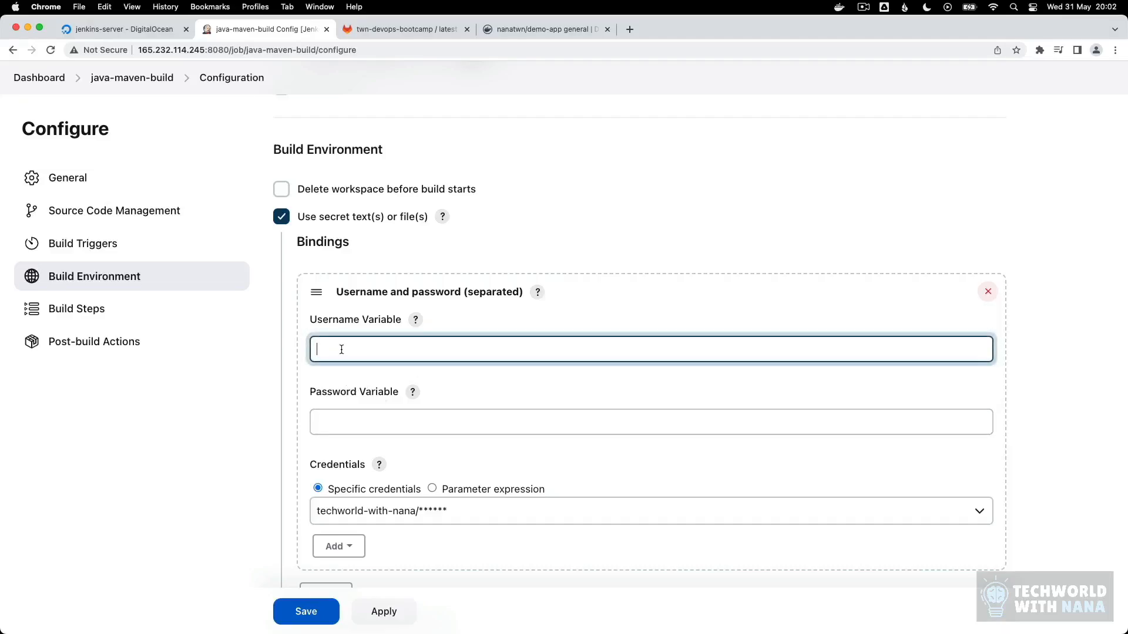
pyautogui.write('USERNAME')
pyautogui.press('Tab')
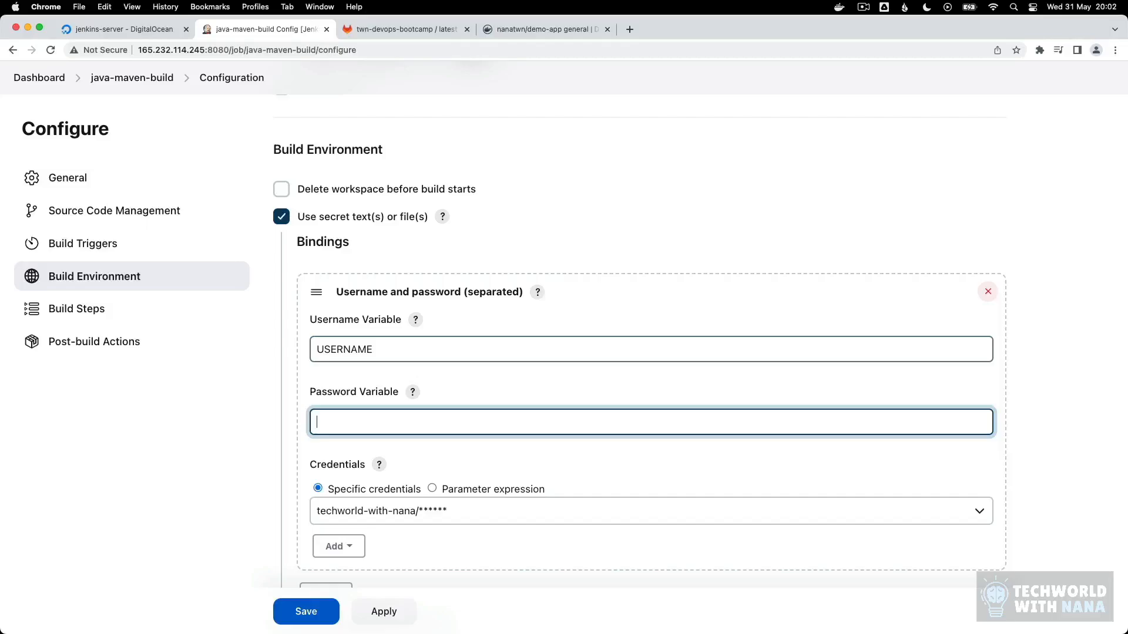
pyautogui.write('PASSWORD')
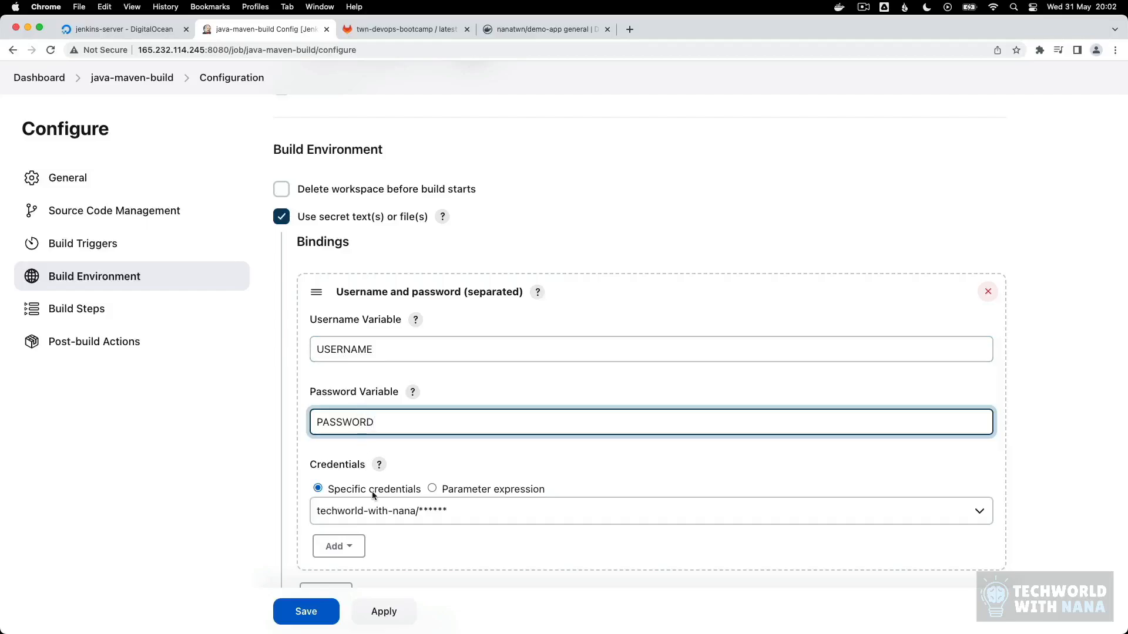
pyautogui.click(402, 513)
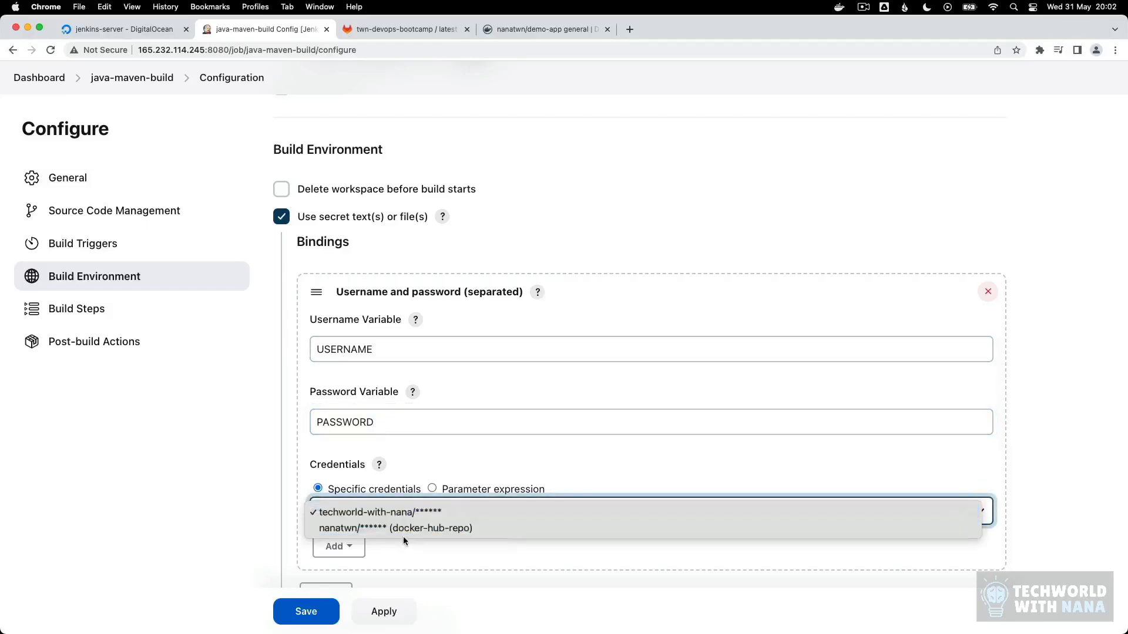
pyautogui.click(399, 530)
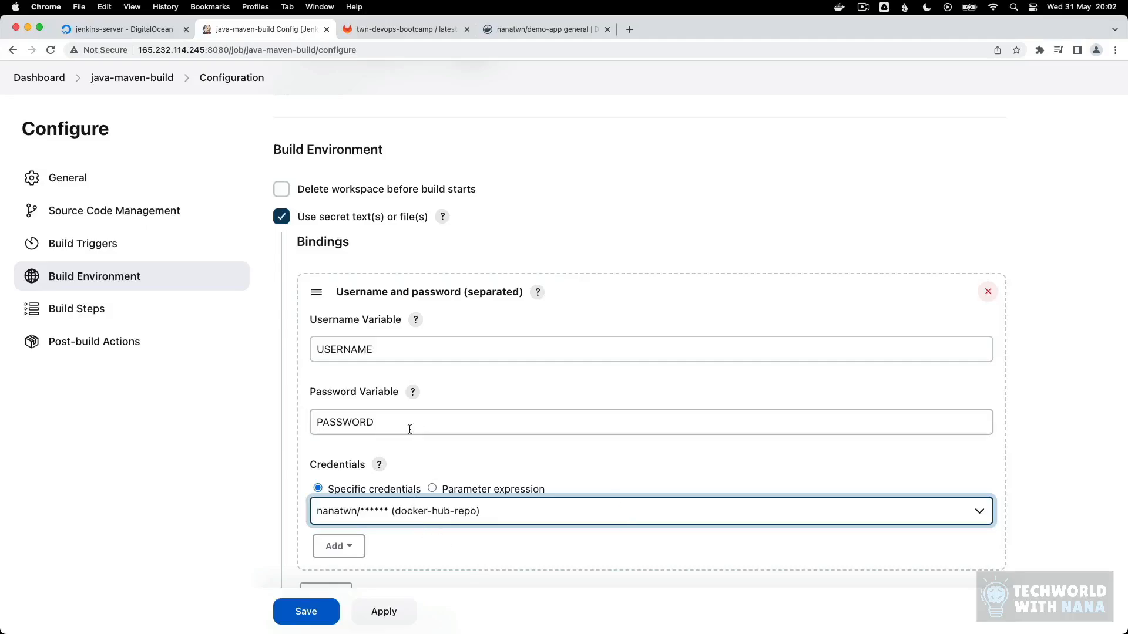
# Step: Add "-u $USERNAME" to the docker login command in the Execute shell step, copying the variable name from the binding
pyautogui.click(346, 352)
pyautogui.doubleClick(346, 352)
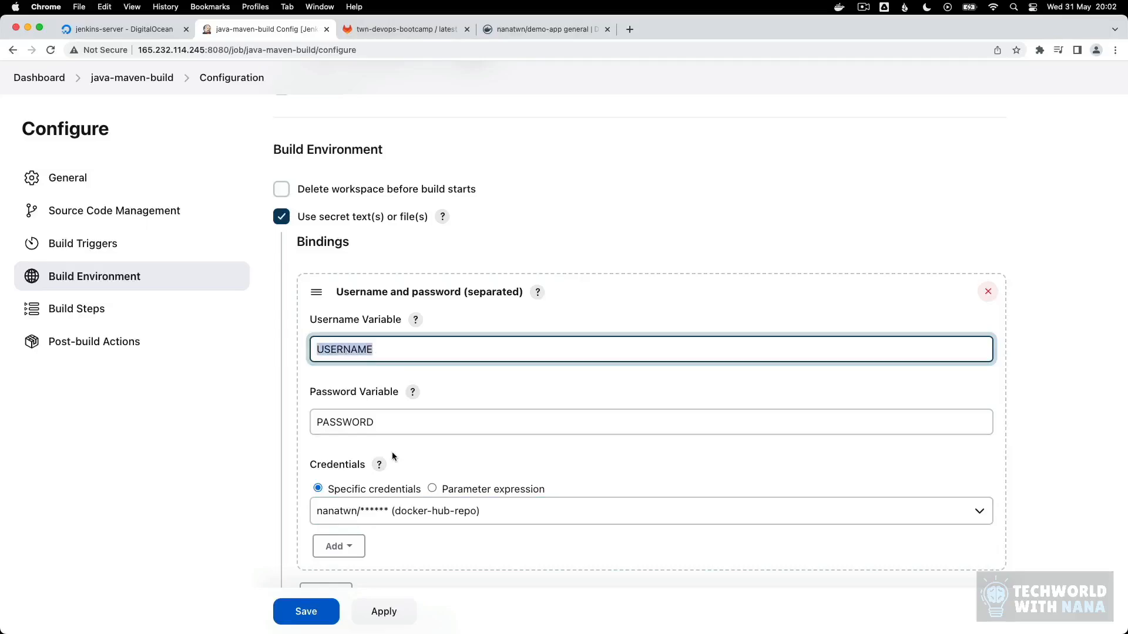
pyautogui.scroll(-10, 393, 452)
pyautogui.scroll(-4, 391, 474)
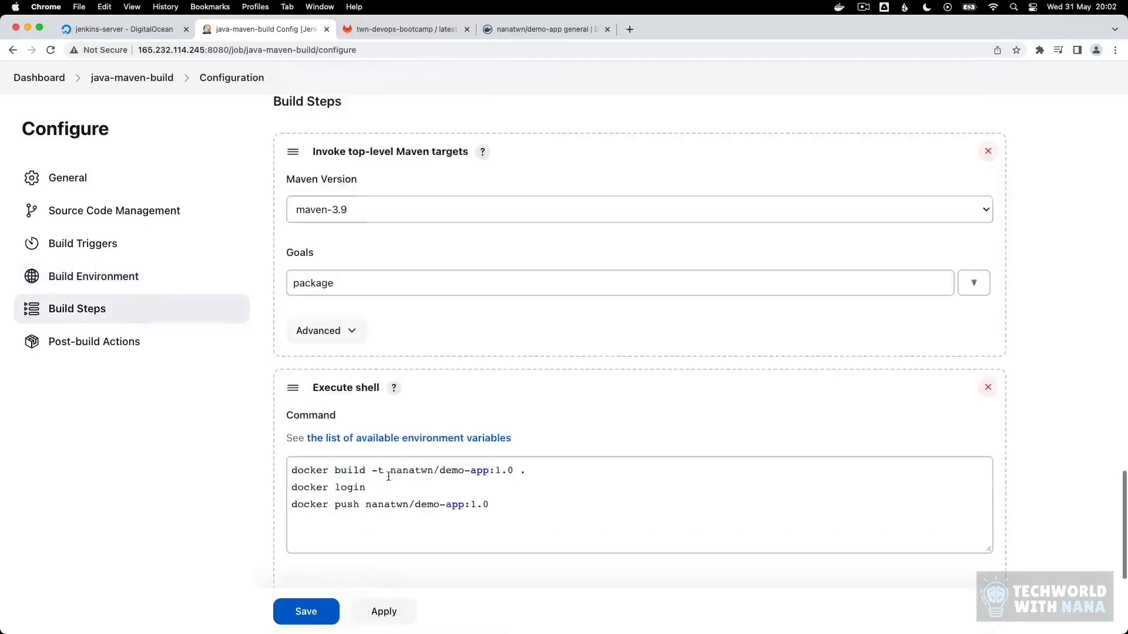
pyautogui.click(381, 487)
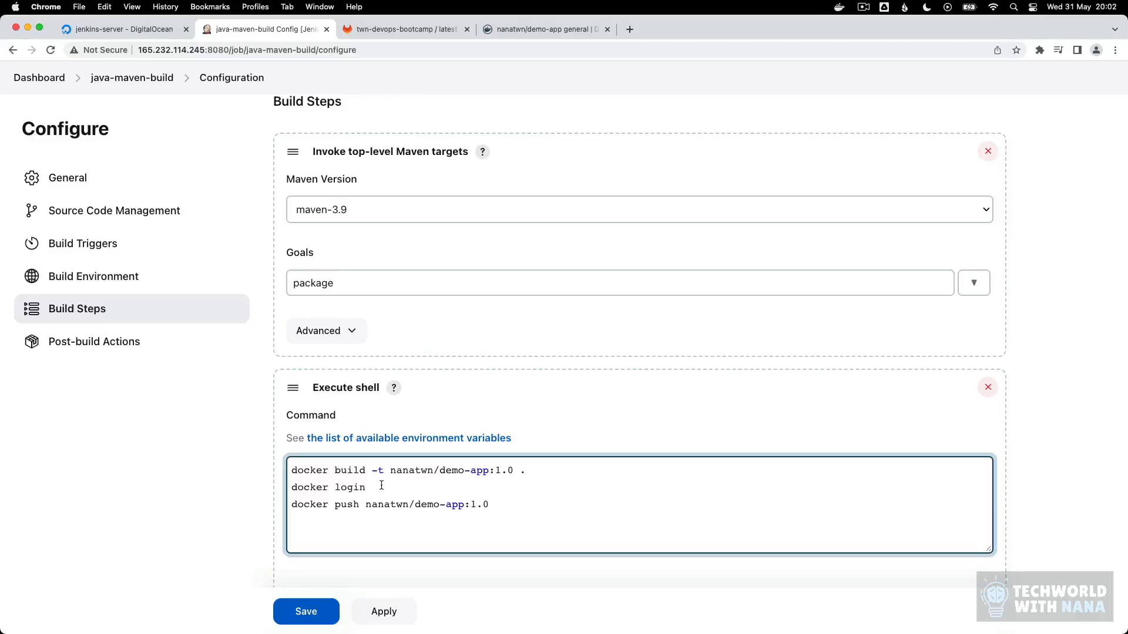
pyautogui.write('-u')
pyautogui.press('super+v')
pyautogui.click(388, 494)
pyautogui.write('$')
pyautogui.moveTo(445, 489); pyautogui.dragTo(394, 488)
pyautogui.click(444, 488)
# Step: Complete the docker login command with "-p $PASSWORD", copying the password variable name from the binding
pyautogui.write('-p')
pyautogui.scroll(7, 366, 194)
pyautogui.doubleClick(411, 134)
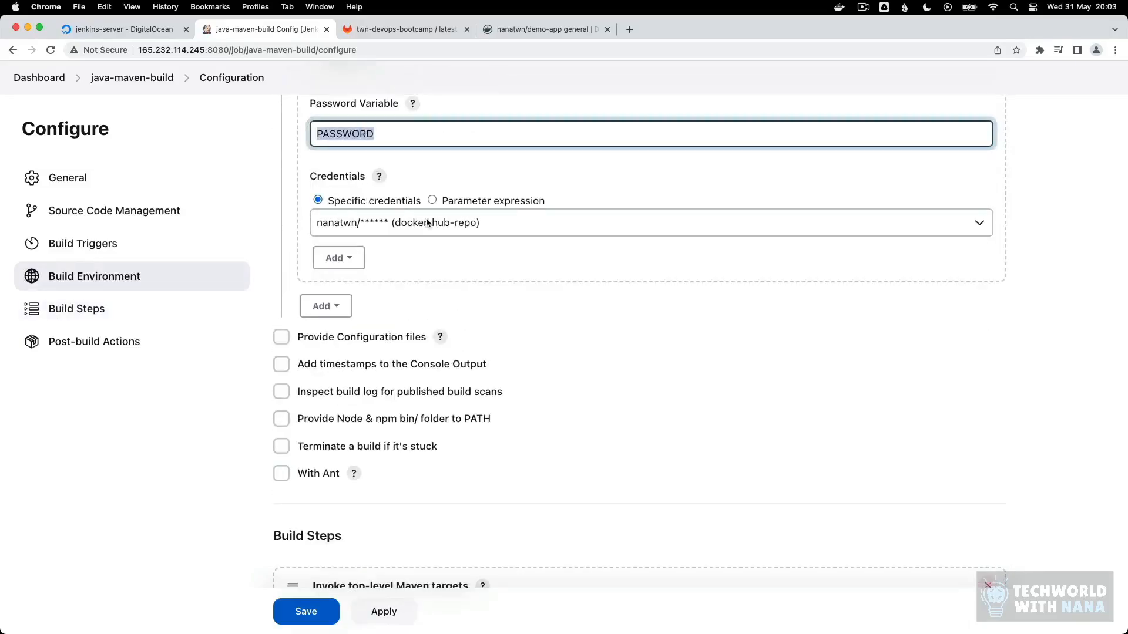
pyautogui.scroll(-7, 427, 222)
pyautogui.click(474, 480)
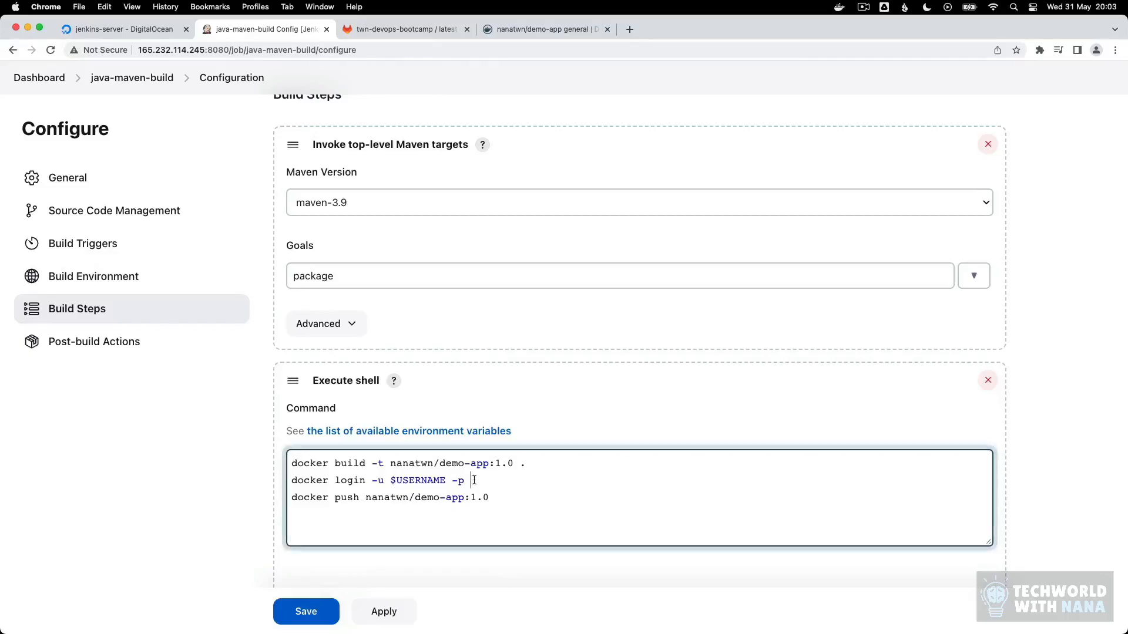
pyautogui.write('$')
pyautogui.press('super+v')
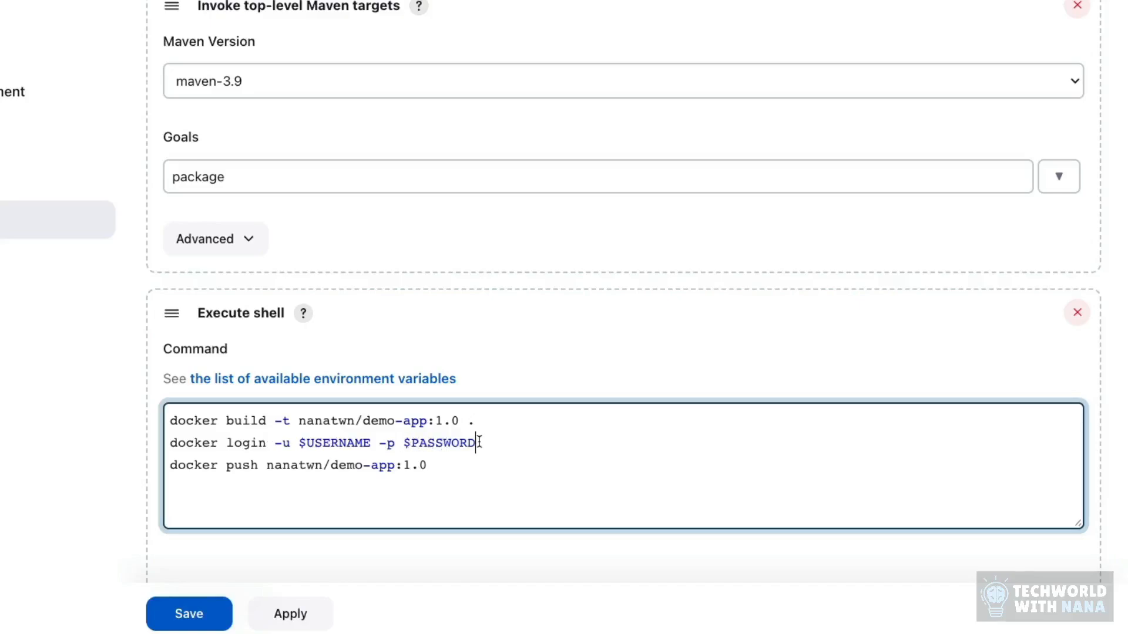
pyautogui.write('serv')
pyautogui.press('BackSpace')
pyautogui.press('BackSpace')
pyautogui.press('BackSpace')
pyautogui.press('BackSpace')
# Step: Change the image tag to jma-1.0 in both the docker push and docker build commands
pyautogui.moveTo(402, 465); pyautogui.dragTo(408, 465)
pyautogui.click(404, 465)
pyautogui.write('jma-')
pyautogui.moveTo(461, 465); pyautogui.dragTo(403, 467)
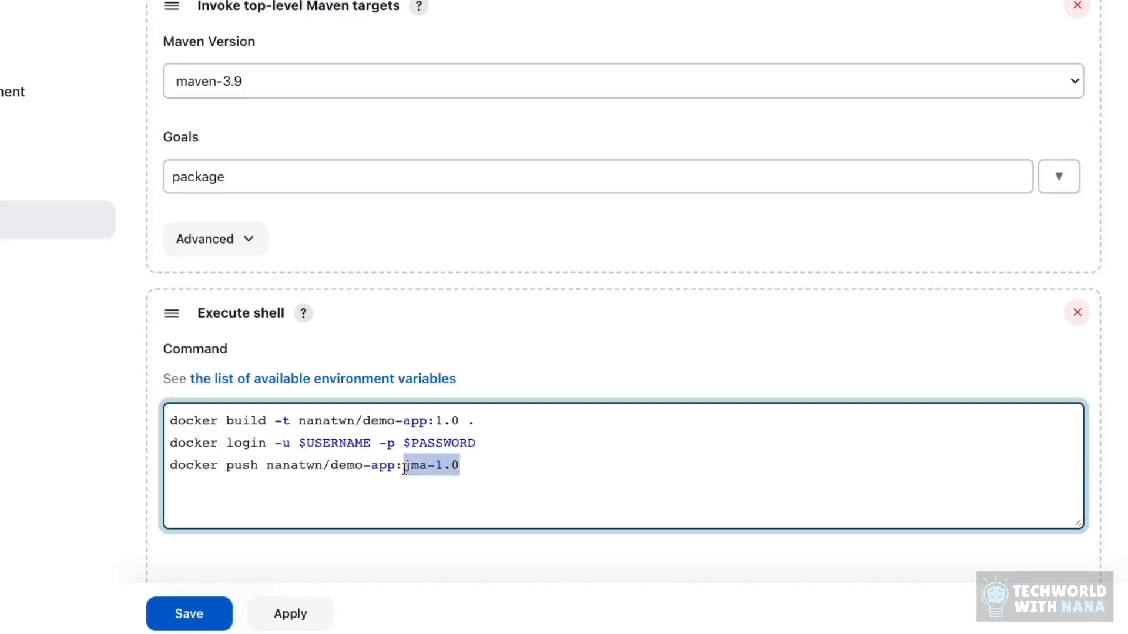
pyautogui.click(434, 421)
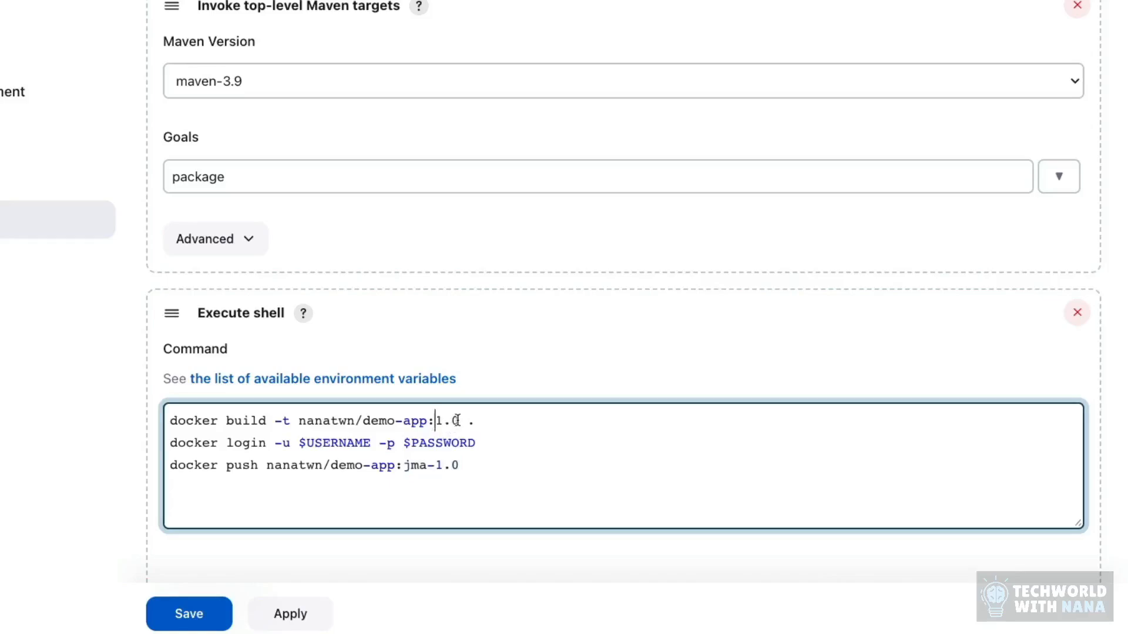
pyautogui.doubleClick(447, 421)
pyautogui.hotkey('ctrl', 'v')
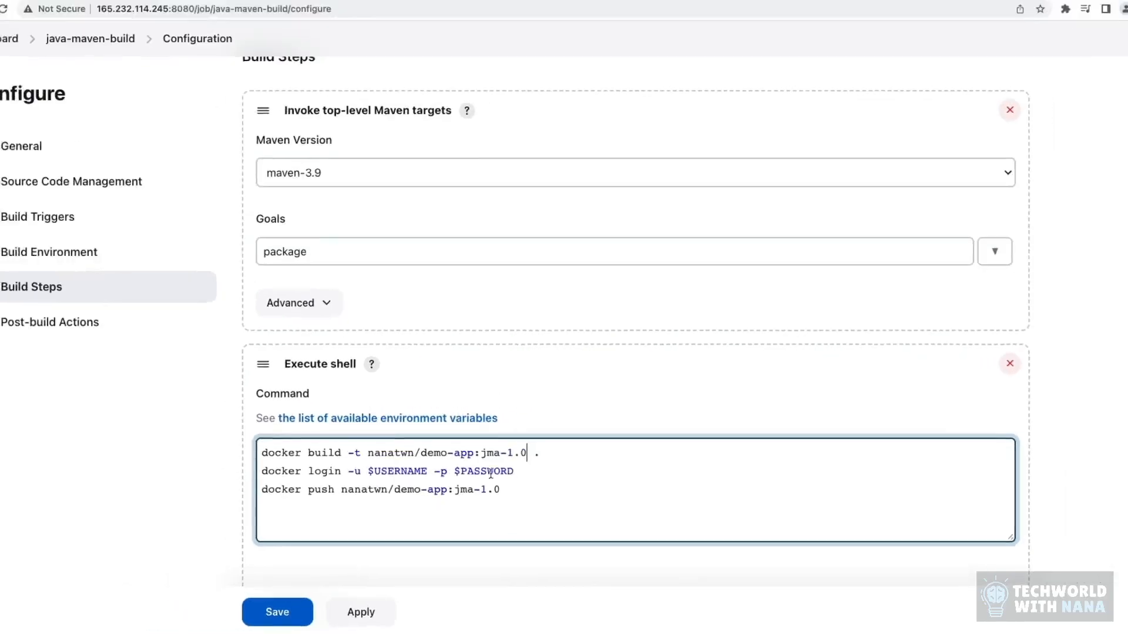
# Step: Save the job configuration, then run a new java-maven-build build and open its build page
pyautogui.click(304, 611)
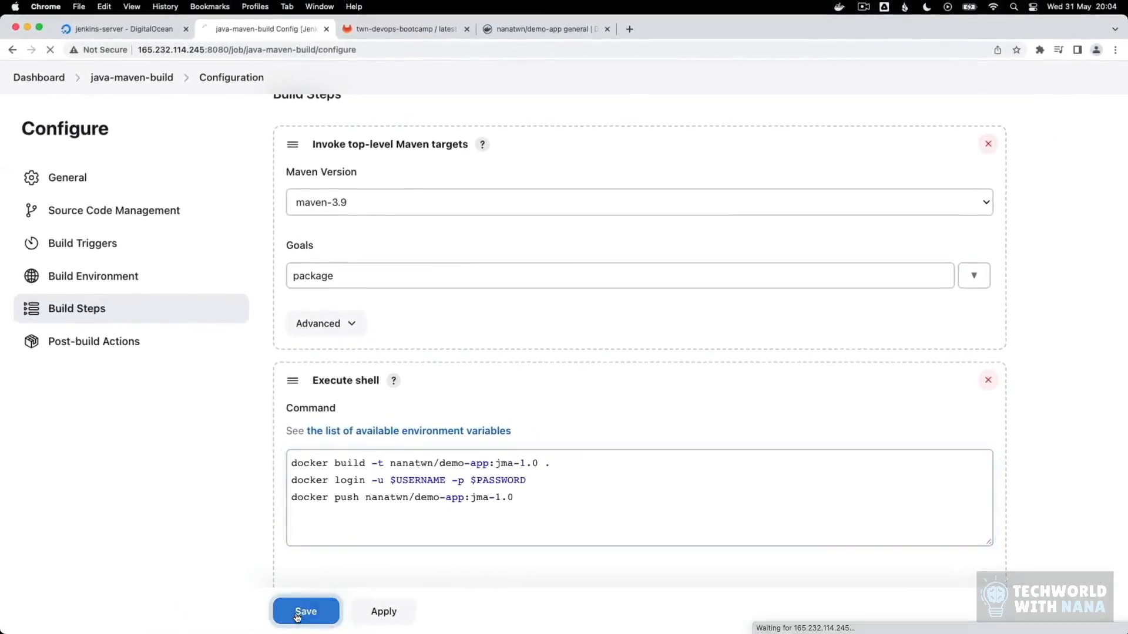
pyautogui.click(102, 267)
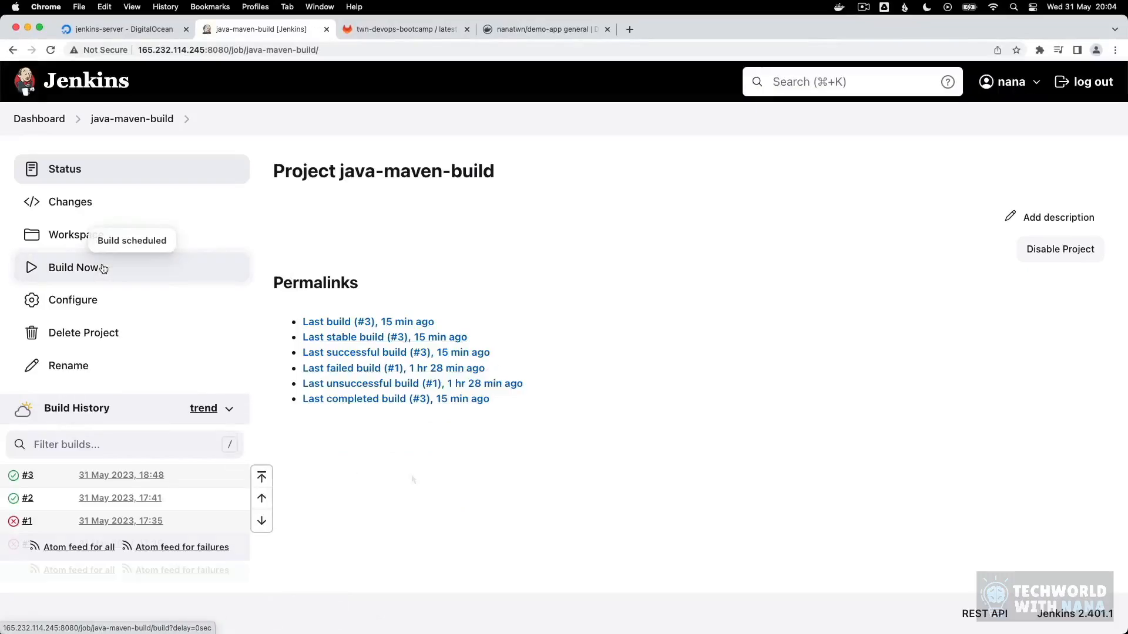
pyautogui.click(99, 477)
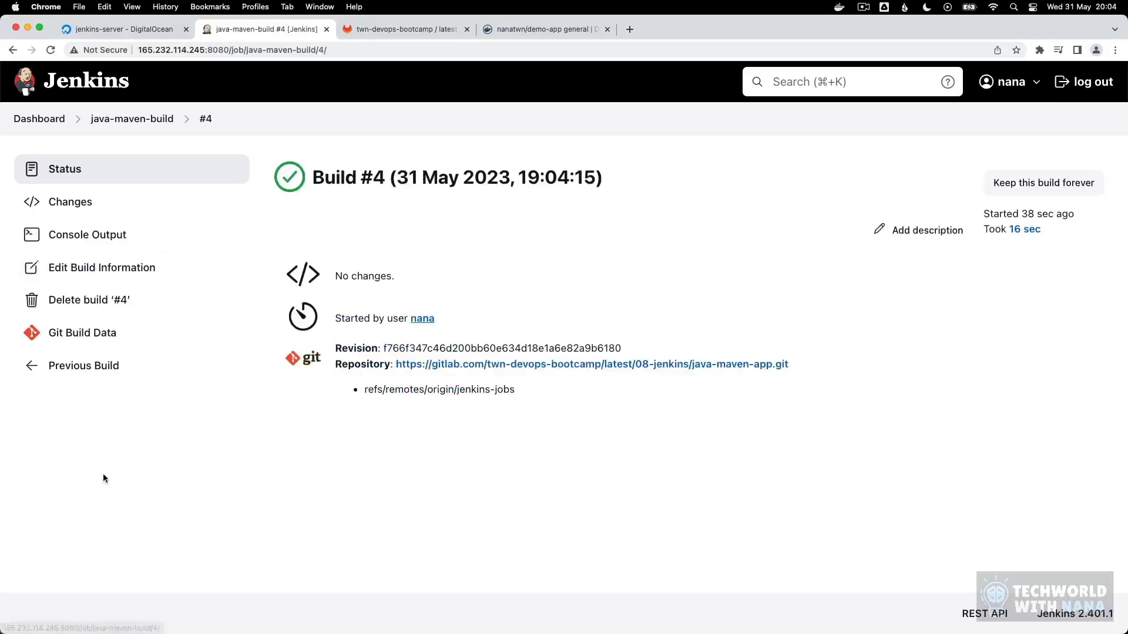
# Step: Examine the docker build and docker login commands and the push in the console output of build #4
pyautogui.click(82, 235)
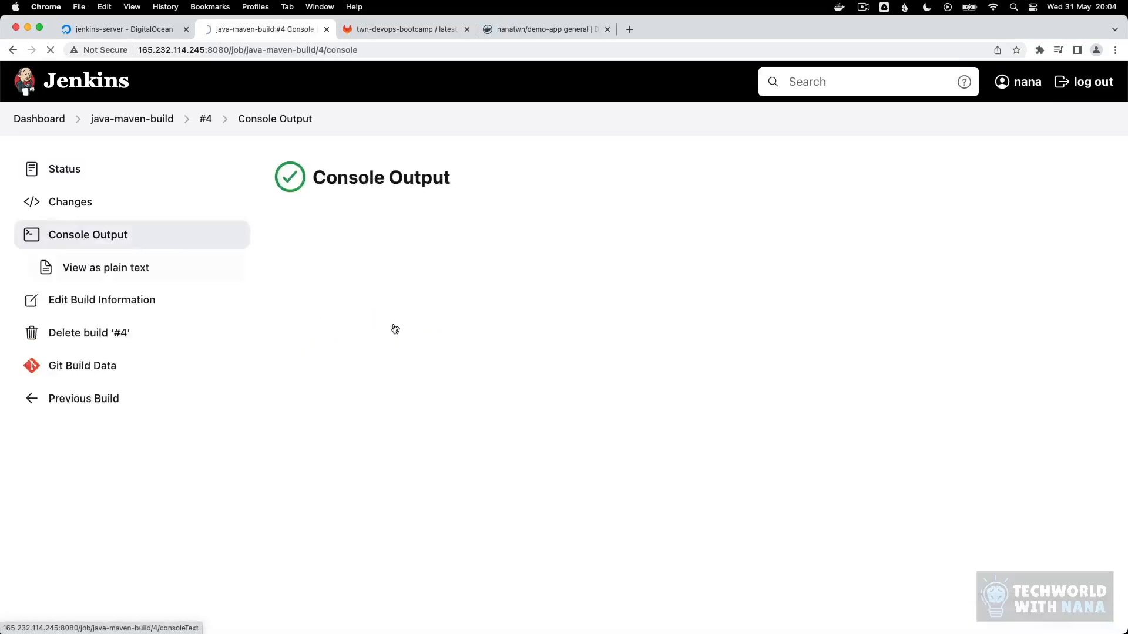
pyautogui.scroll(-5, 604, 378)
pyautogui.scroll(-5, 597, 376)
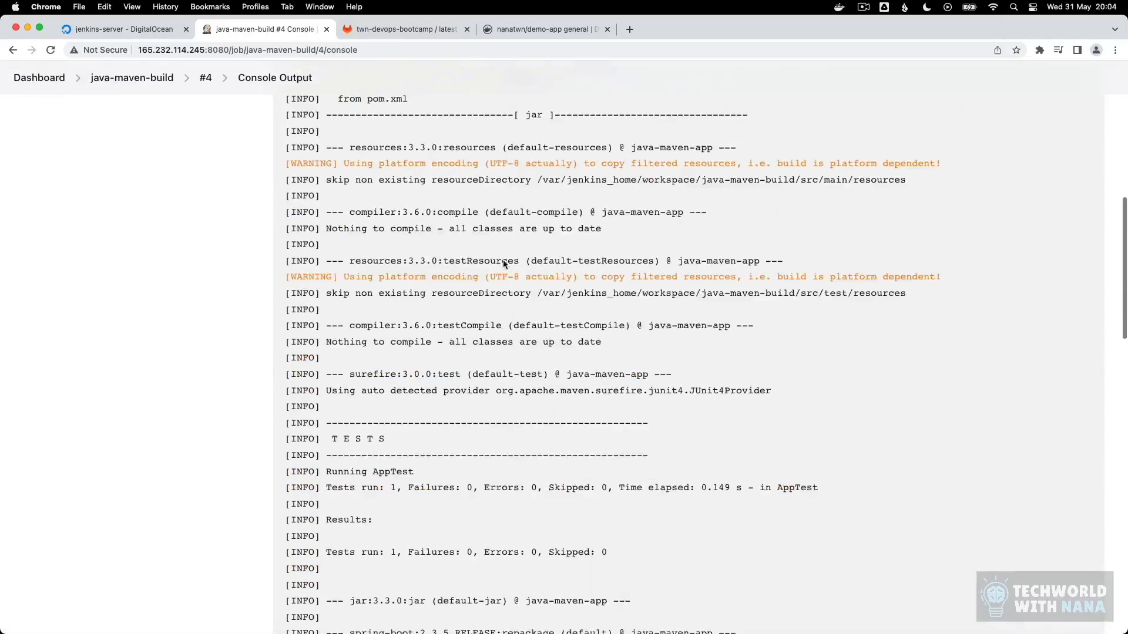
pyautogui.scroll(-5, 560, 405)
pyautogui.scroll(-5, 525, 394)
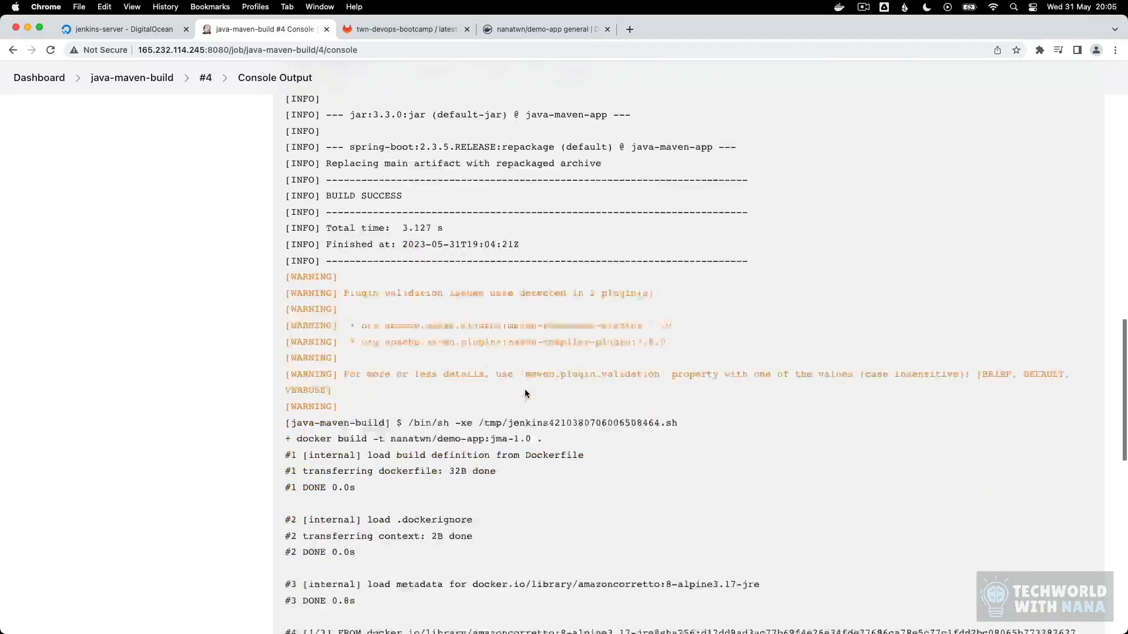
pyautogui.moveTo(285, 332); pyautogui.dragTo(589, 374)
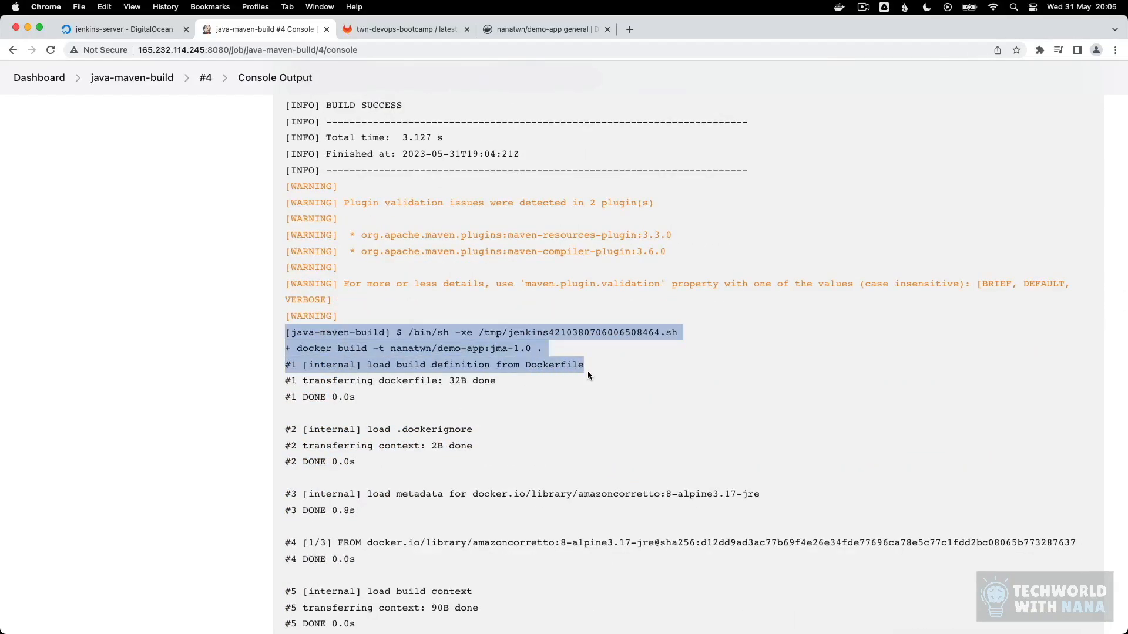
pyautogui.click(587, 371)
pyautogui.scroll(-3, 464, 388)
pyautogui.scroll(-5, 468, 388)
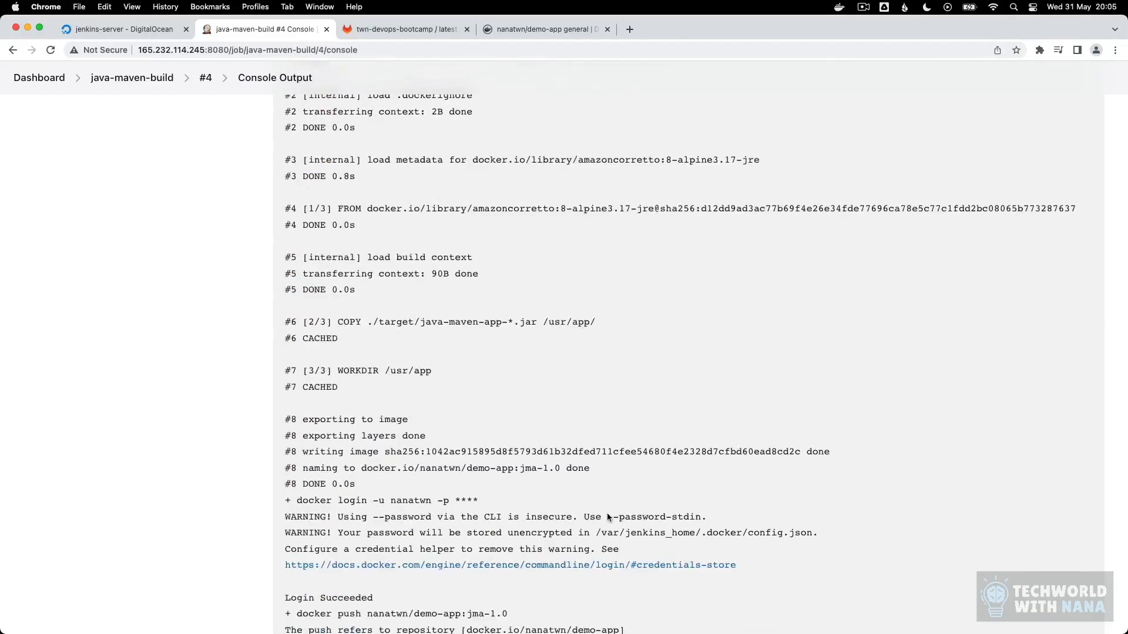
pyautogui.moveTo(301, 464); pyautogui.dragTo(479, 464)
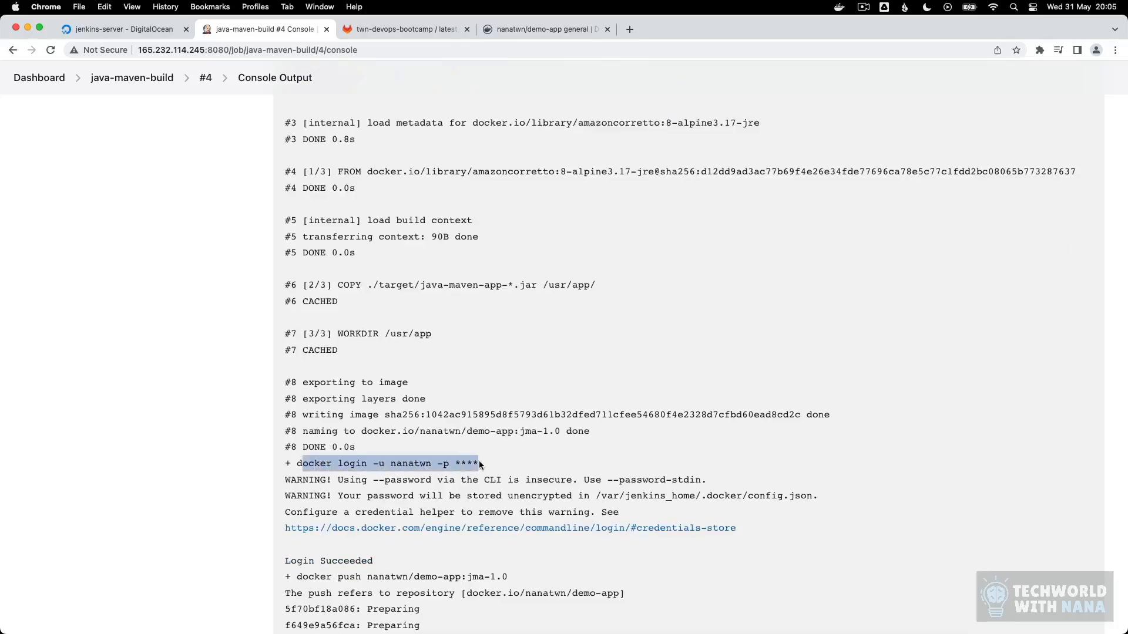
pyautogui.click(478, 464)
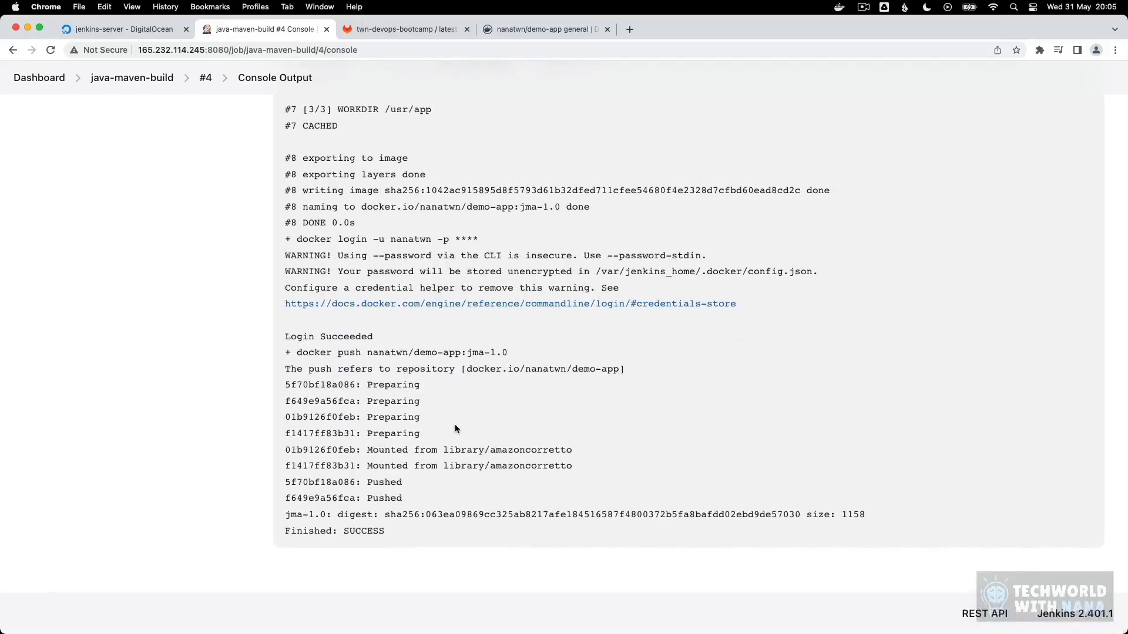
# Step: Switch to Docker Hub, refresh the demo-app repository, and check the jma-1.0 image's last push details
pyautogui.click(531, 34)
pyautogui.press('super+r')
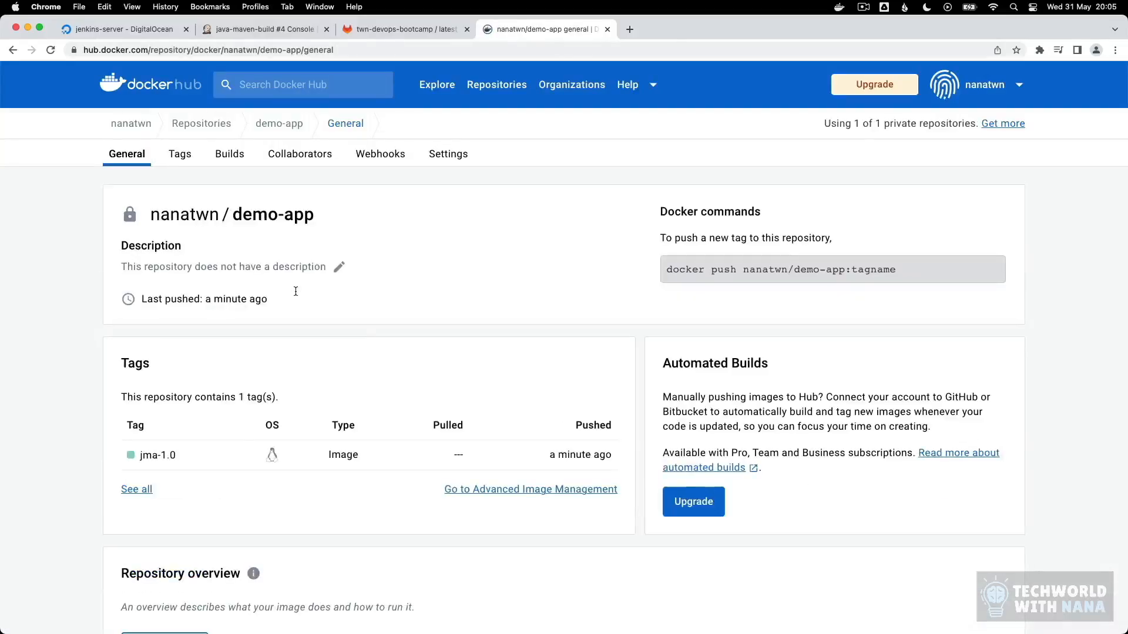
pyautogui.click(158, 456)
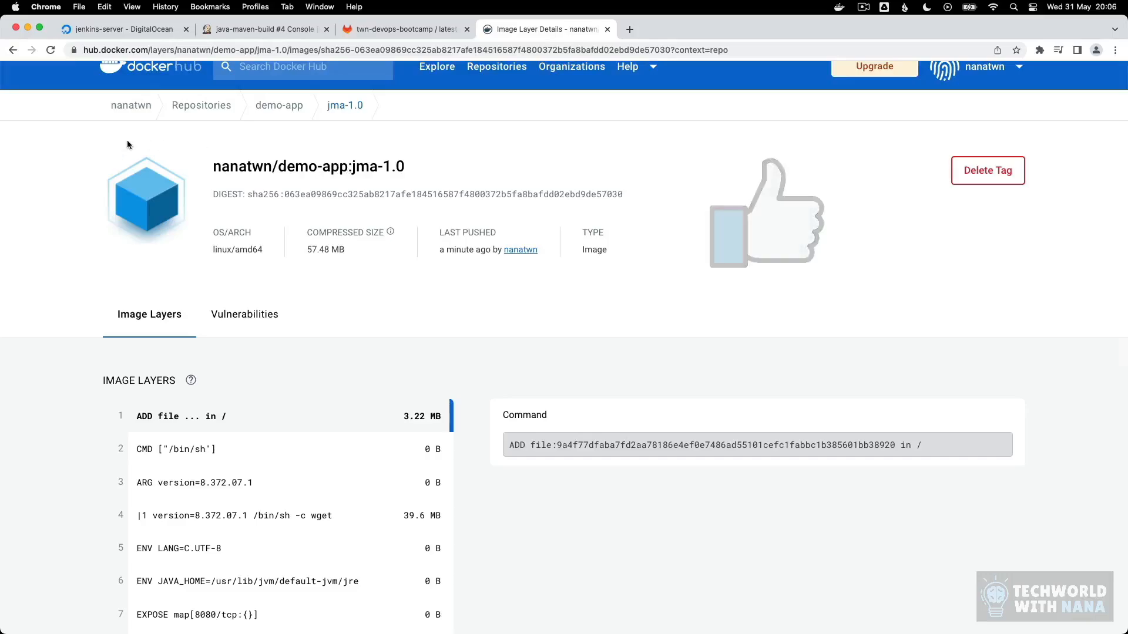
pyautogui.tripleClick(458, 250)
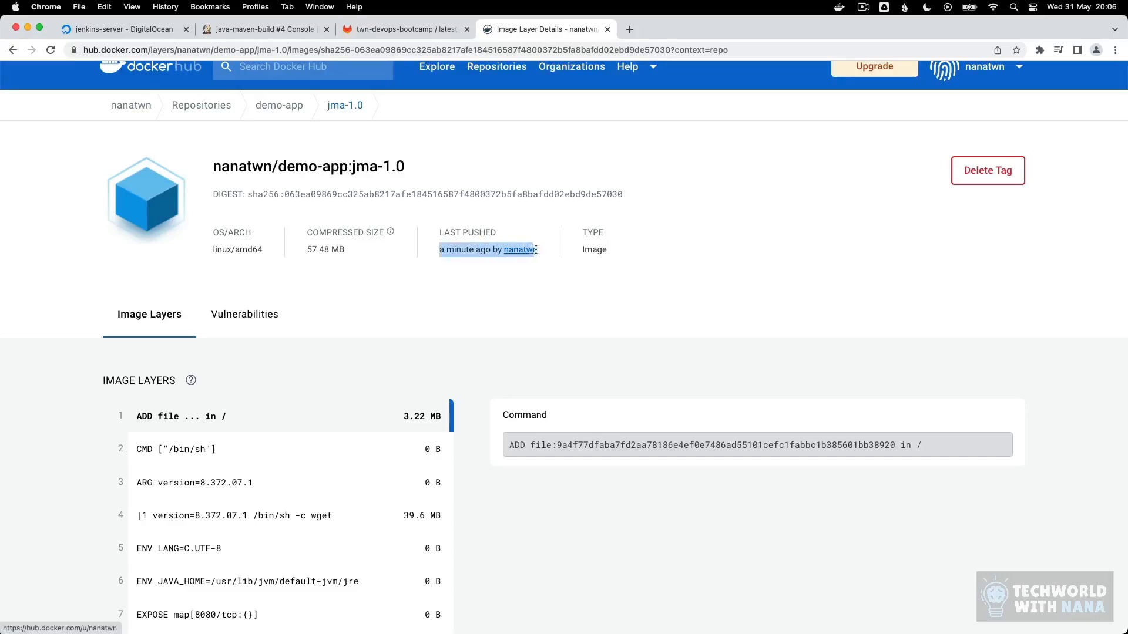
pyautogui.click(539, 283)
# Step: Review build #4's password warning, then reopen the java-maven-build configuration and put "echo $PASSWORD |" before docker login in the Execute shell step
pyautogui.click(259, 28)
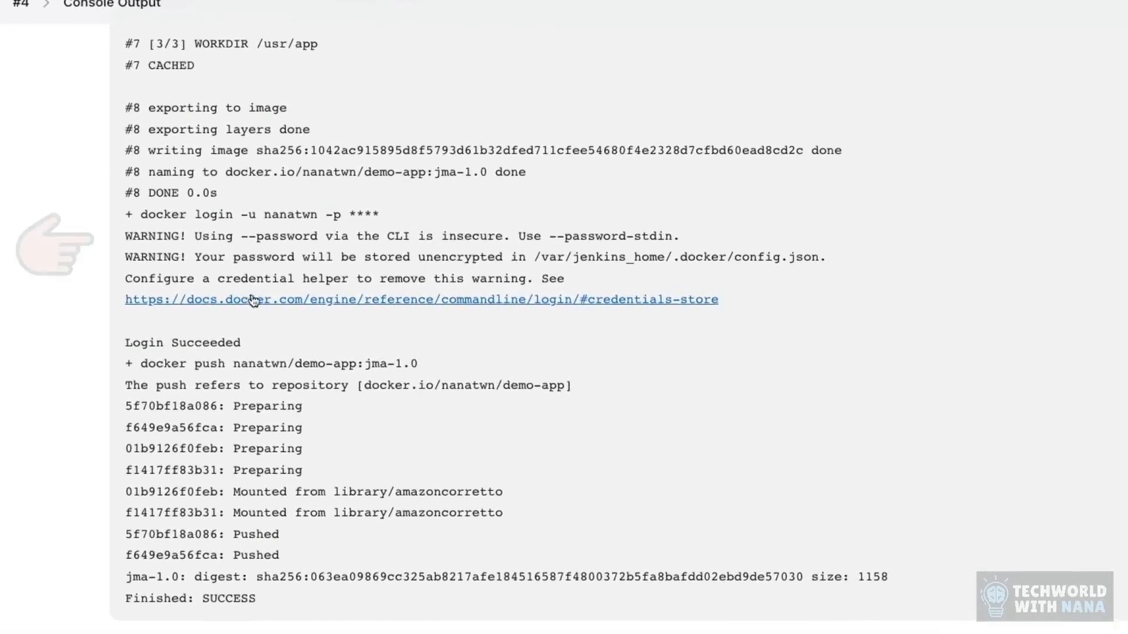
pyautogui.moveTo(827, 258); pyautogui.dragTo(116, 239)
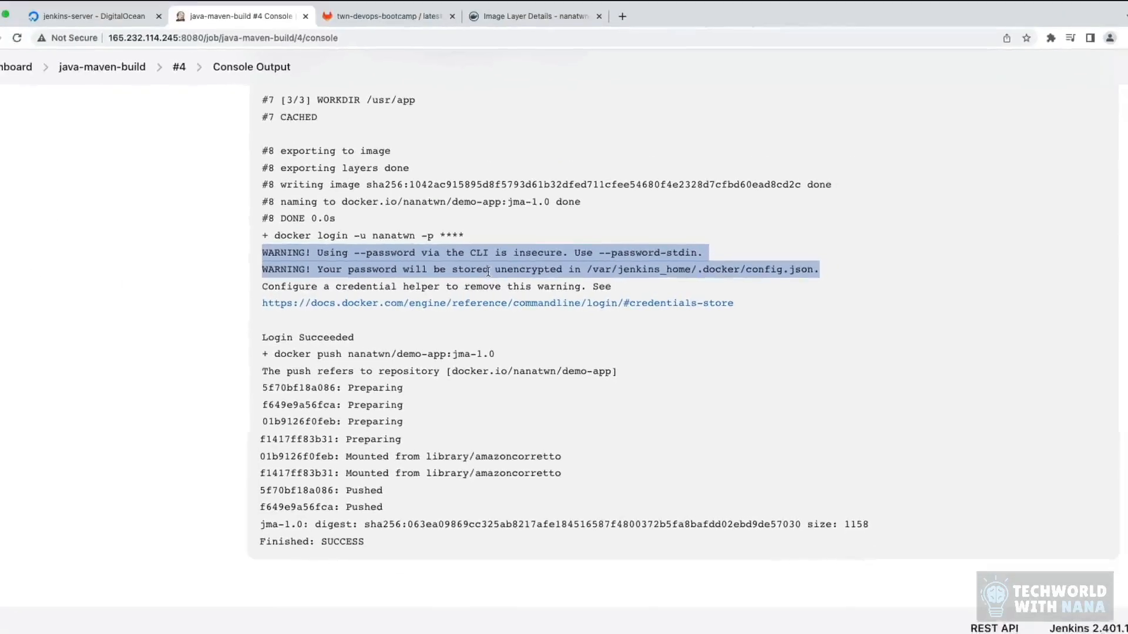
pyautogui.click(111, 68)
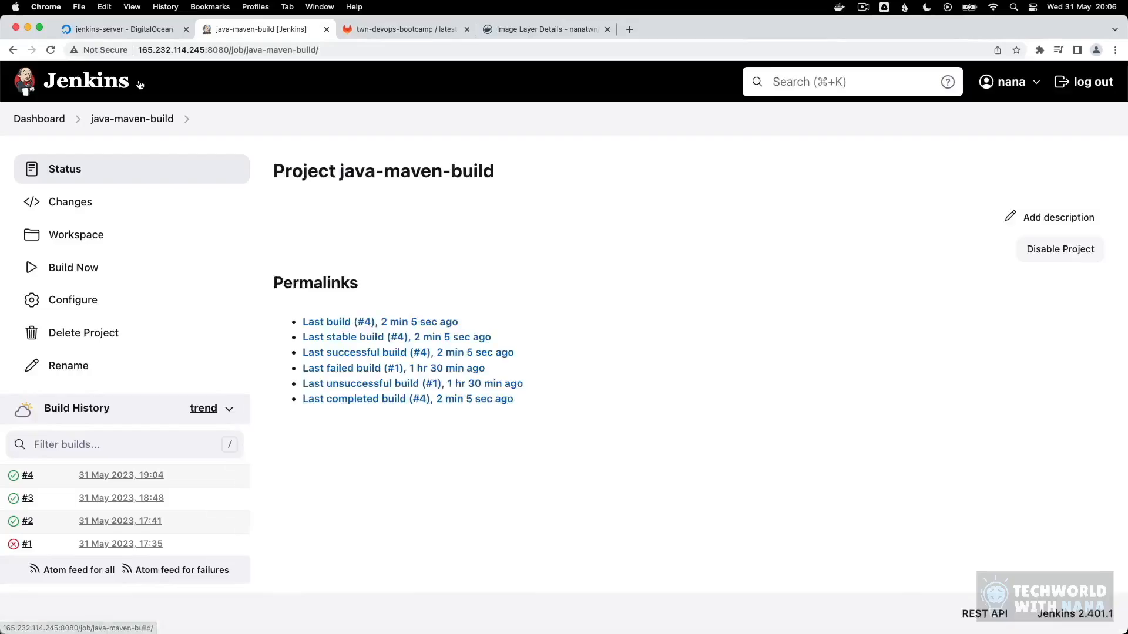
pyautogui.click(73, 303)
pyautogui.scroll(-20, 474, 408)
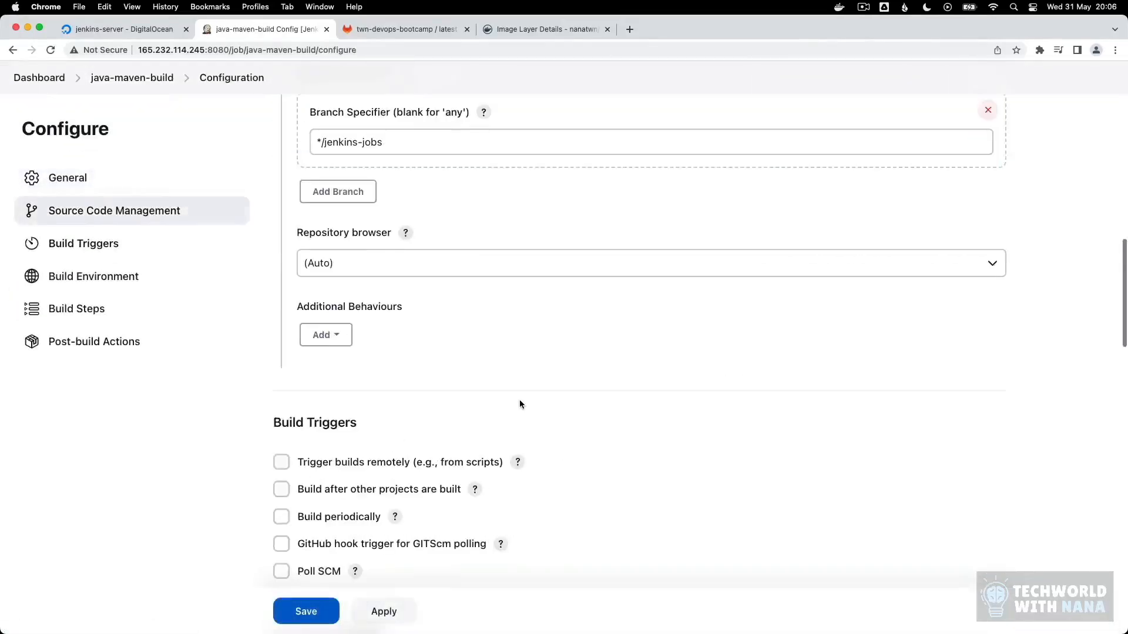
pyautogui.scroll(-15, 503, 399)
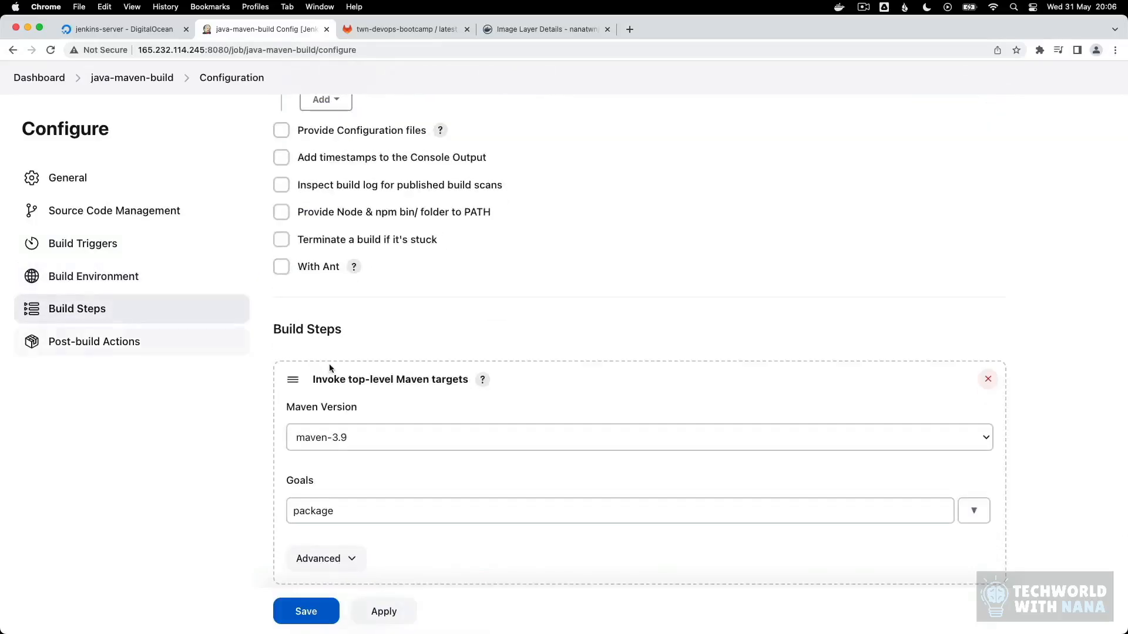
pyautogui.click(541, 244)
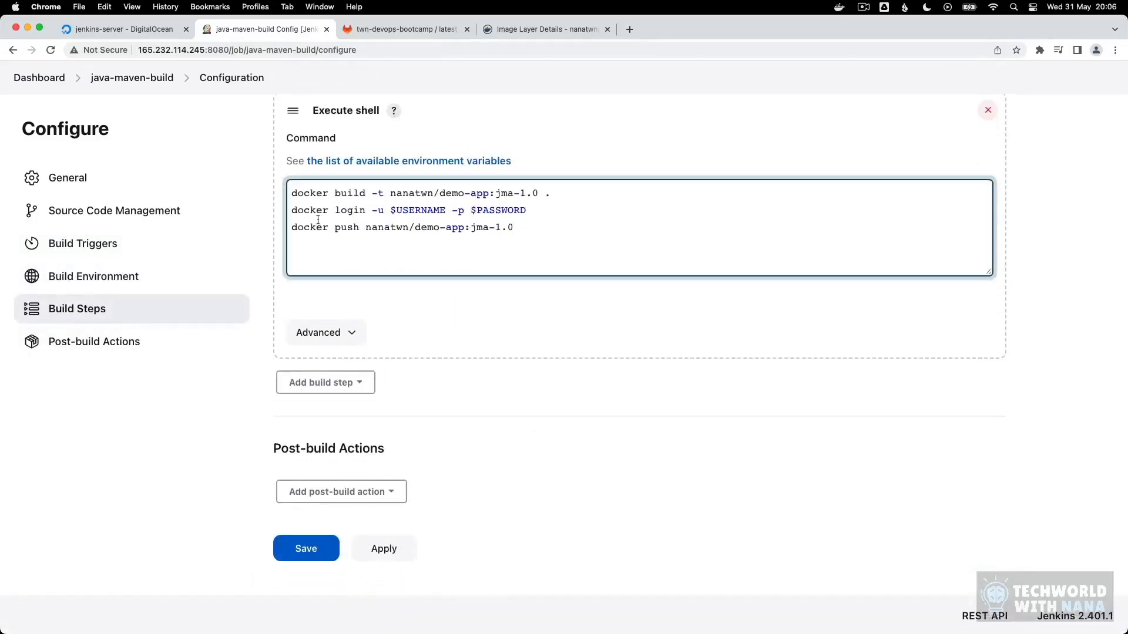
pyautogui.write('echo $PASSWORD ')
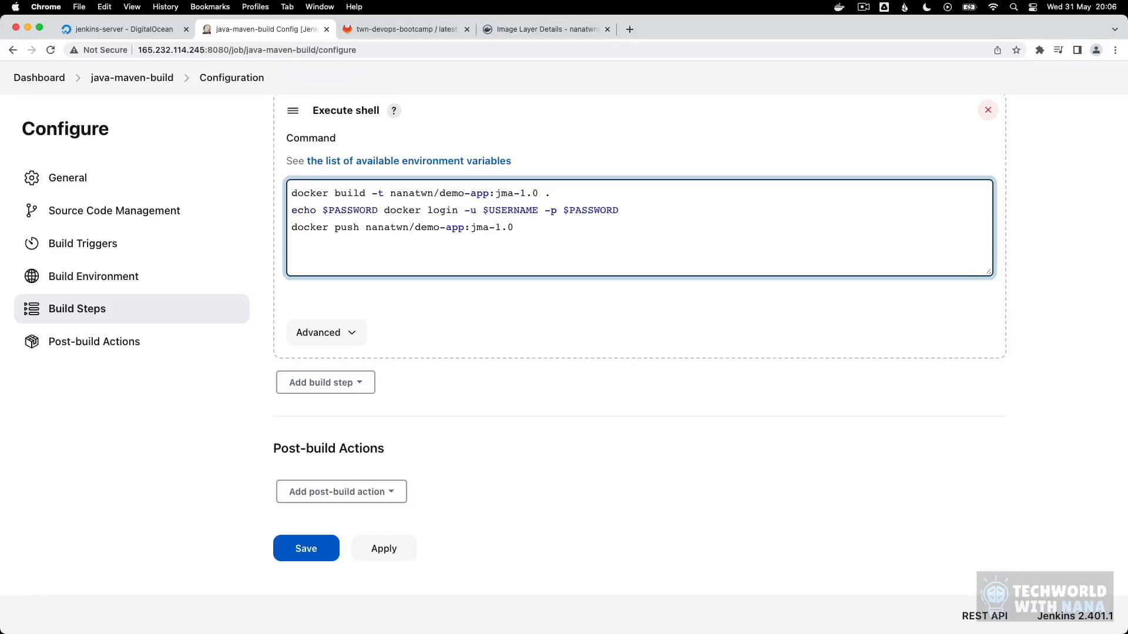
pyautogui.write('|')
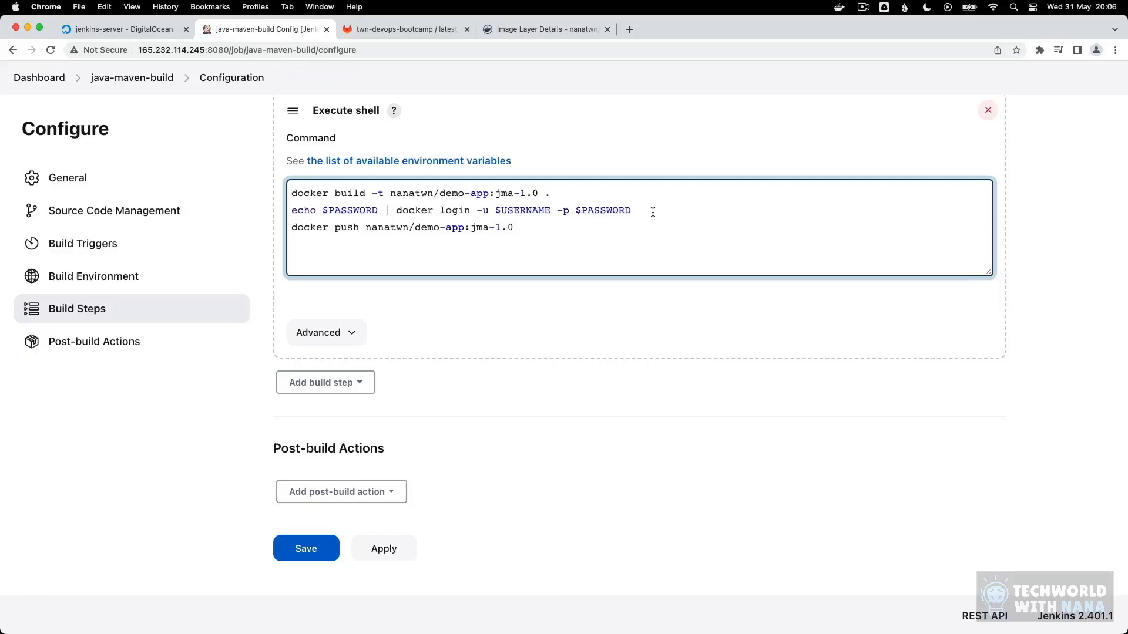
# Step: Replace "-p $PASSWORD" in the docker login command with "--password-stdin"
pyautogui.moveTo(652, 212); pyautogui.dragTo(558, 211)
pyautogui.press('BackSpace')
pyautogui.write('--password-stdin')
# Step: Change the image tag to jma-1.1 in both the docker build and docker push commands
pyautogui.doubleClick(536, 193)
pyautogui.write('1')
pyautogui.doubleClick(510, 227)
pyautogui.write('1')
# Step: Save the updated job configuration, then start another java-maven-build run and open its build page
pyautogui.click(306, 548)
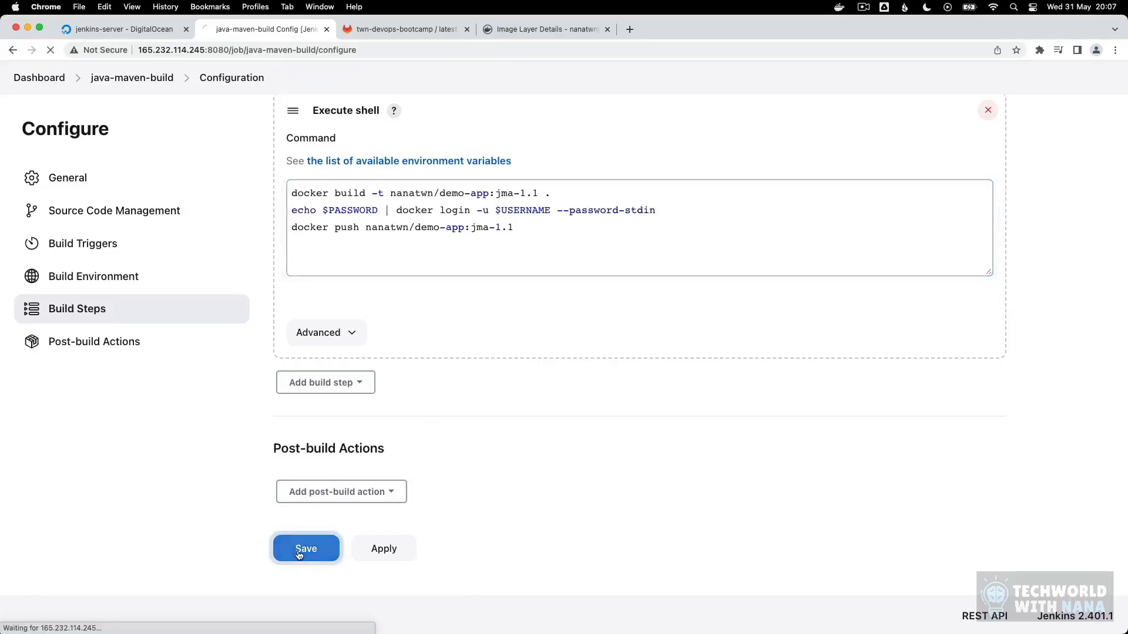
pyautogui.click(81, 275)
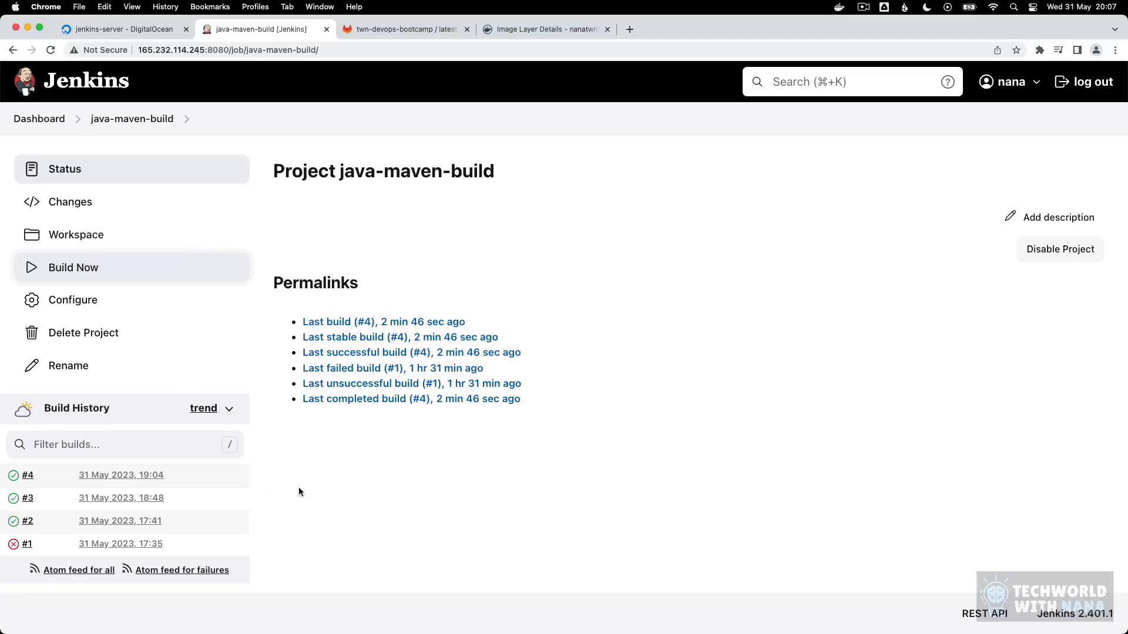
pyautogui.click(114, 477)
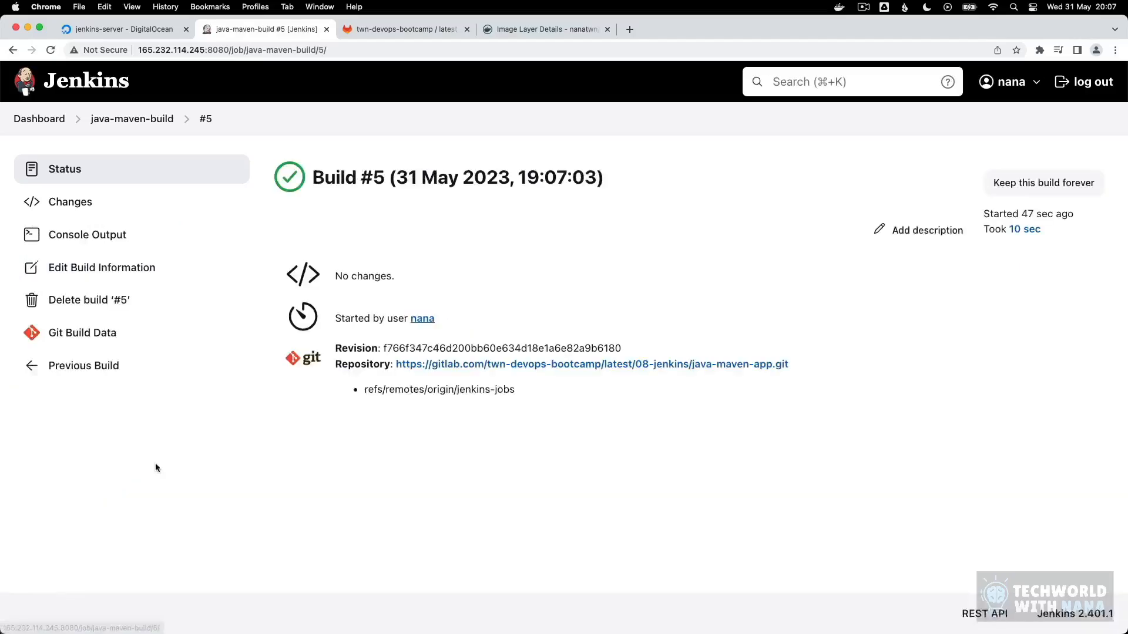
# Step: Examine the docker login and push lines in the console output of build #5
pyautogui.click(88, 235)
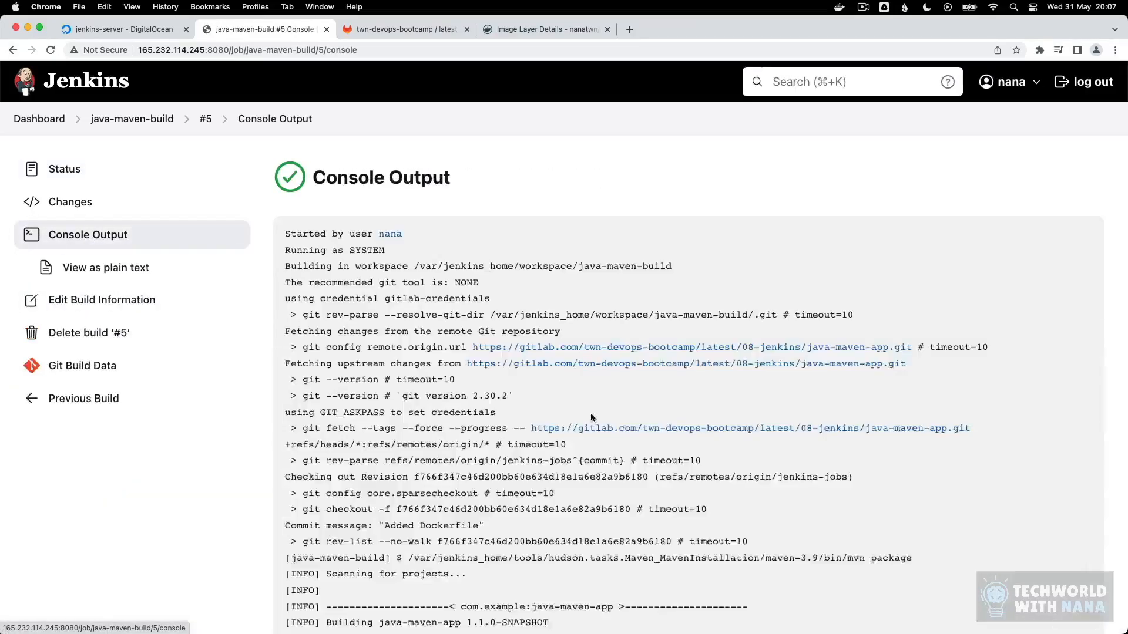
pyautogui.scroll(-15, 581, 414)
pyautogui.scroll(-10, 576, 421)
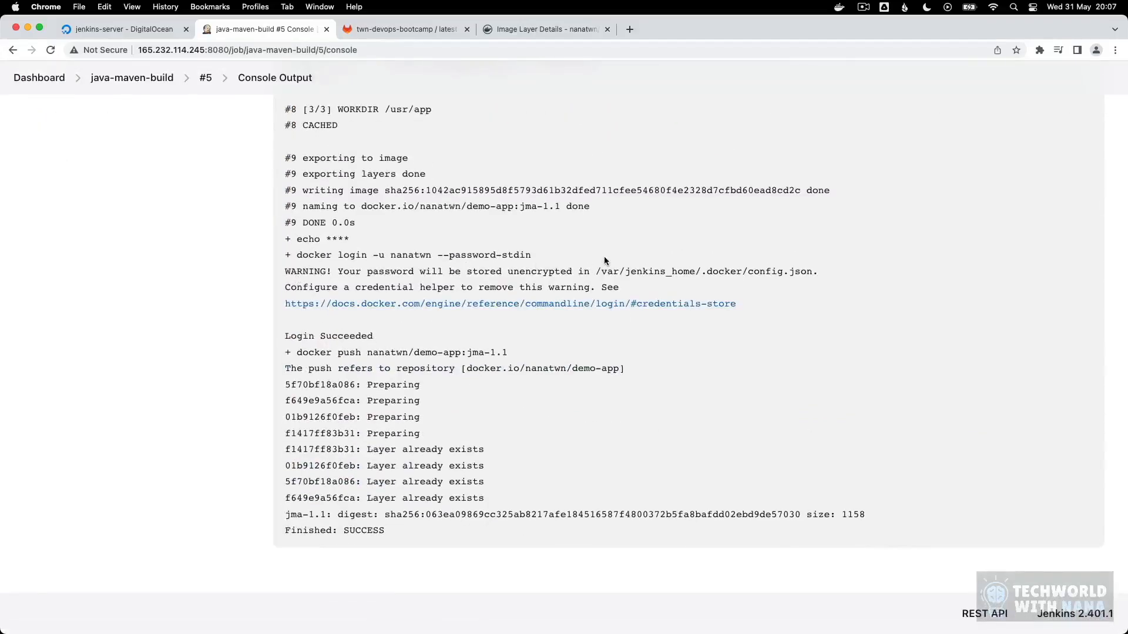
pyautogui.moveTo(604, 257); pyautogui.dragTo(319, 277)
pyautogui.click(349, 267)
# Step: Check the demo-app repository on Docker Hub for the jma-1.1 tag and its push time, then return to the java-maven-build job in Jenkins
pyautogui.click(522, 34)
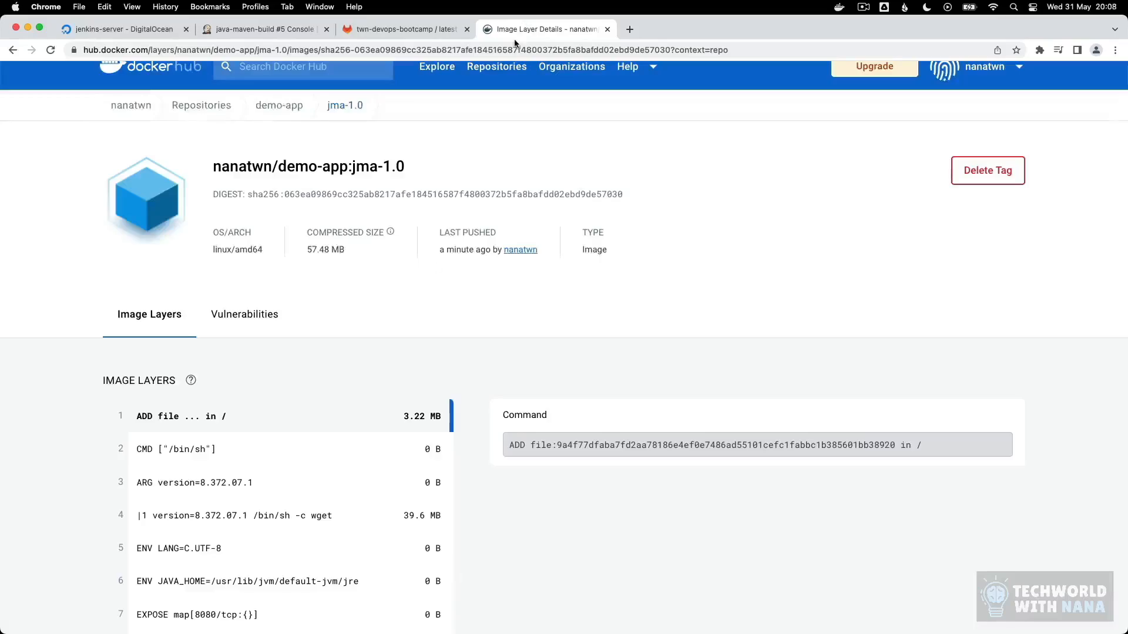
pyautogui.click(273, 111)
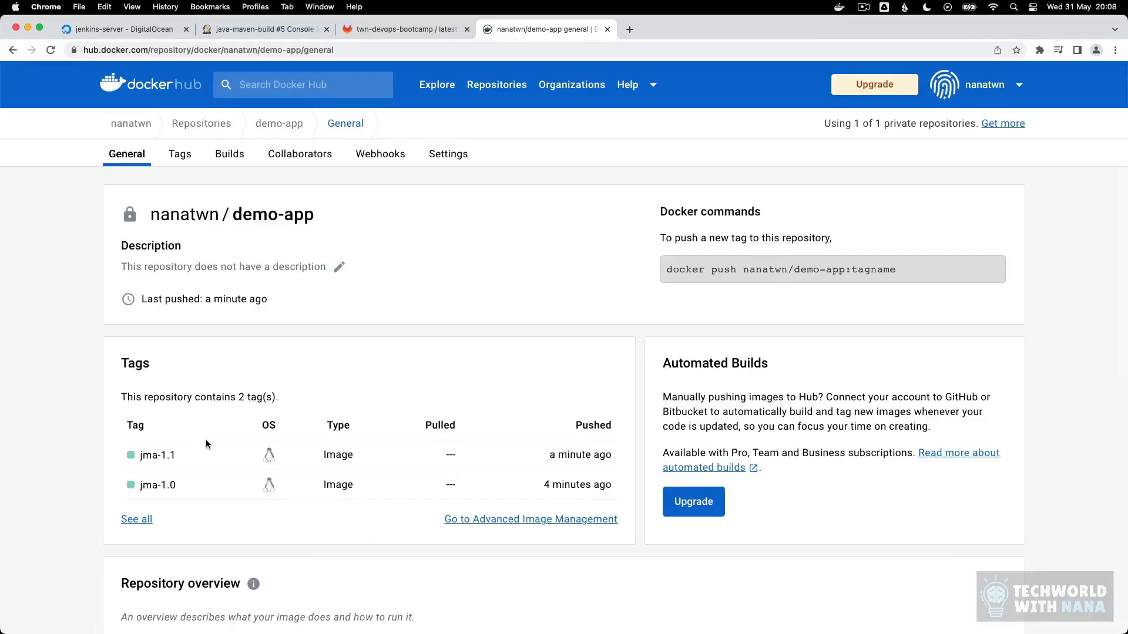
pyautogui.moveTo(548, 455); pyautogui.dragTo(611, 455)
pyautogui.click(573, 453)
pyautogui.click(259, 28)
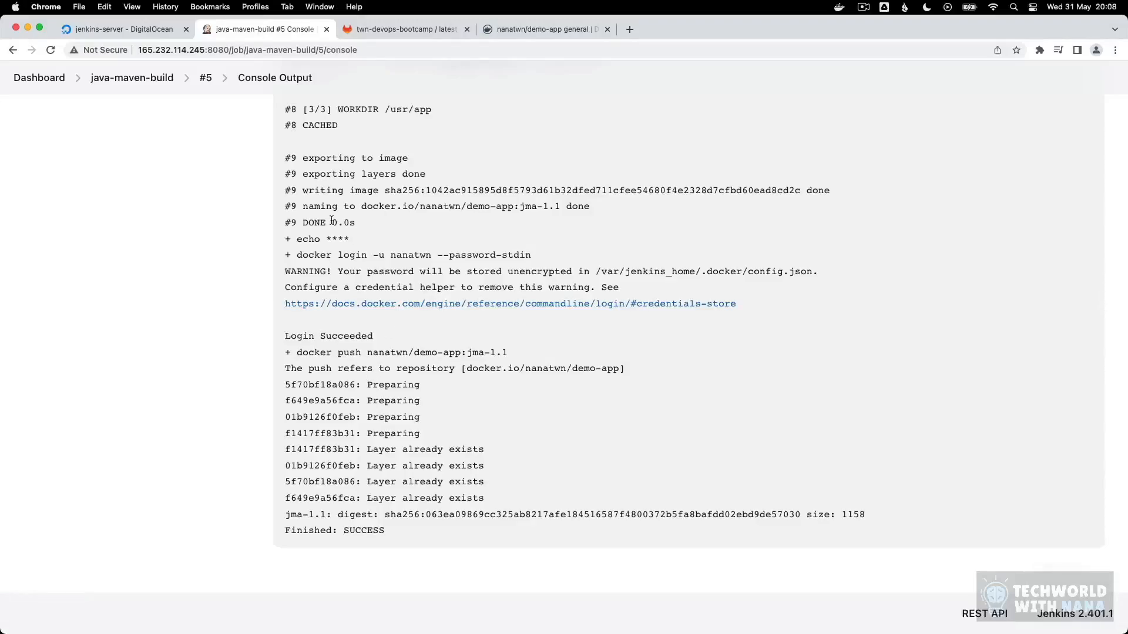
pyautogui.click(141, 78)
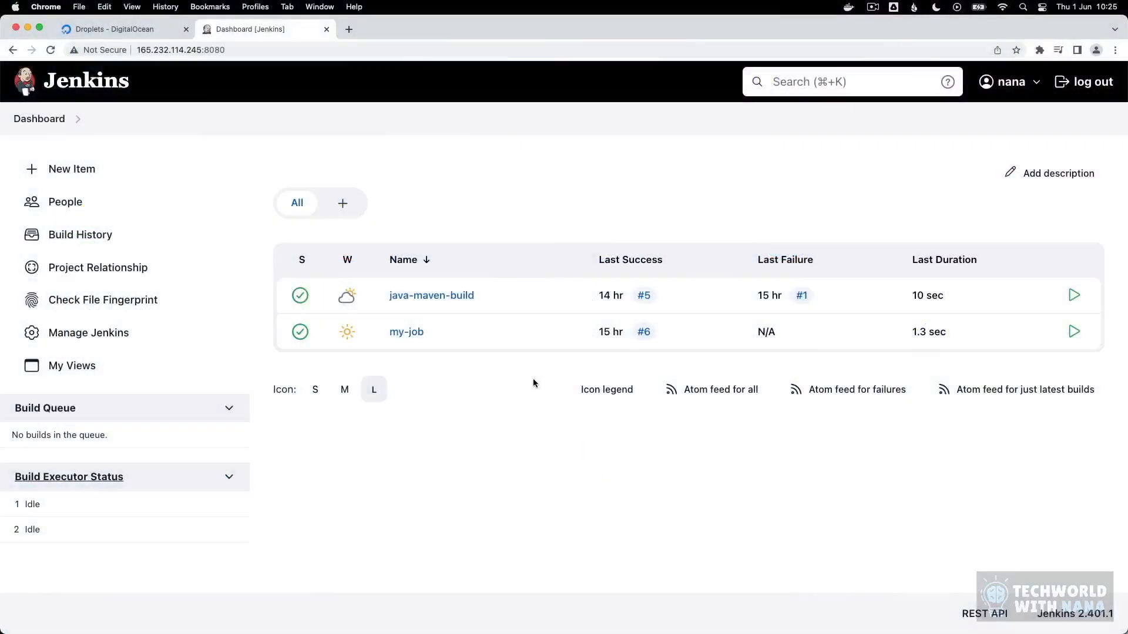
# Step: Copy the ubuntu-s-4vcpu-8gb-fra1-01 droplet's IP, open Nexus at 209.38.250.80:8081, and browse the docker-hosted repository
pyautogui.click(114, 28)
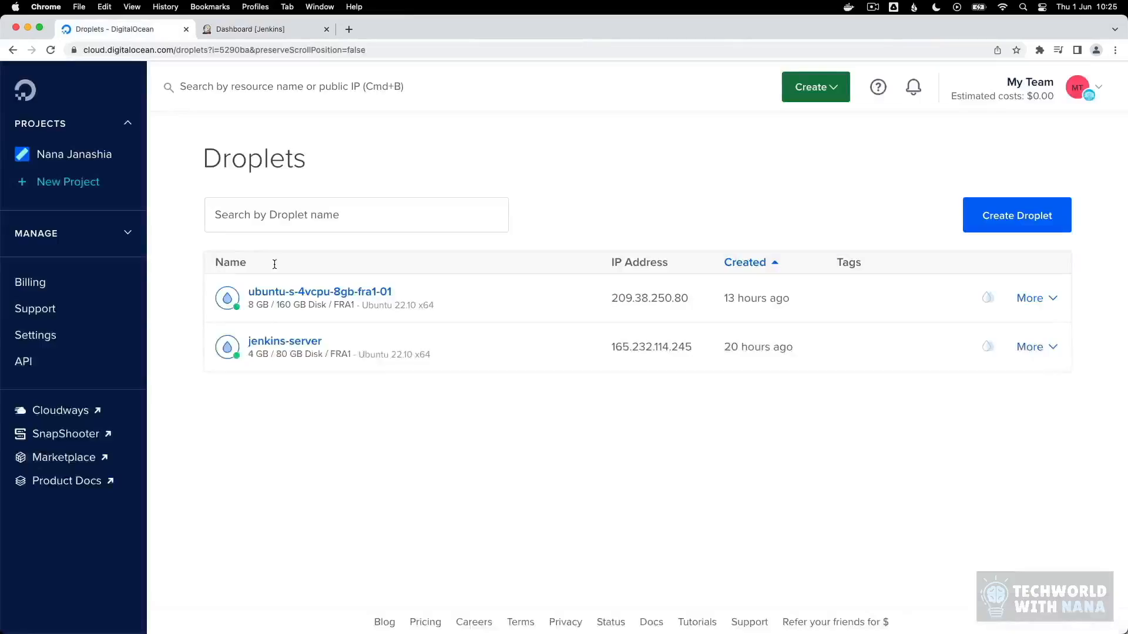
pyautogui.click(626, 298)
pyautogui.press('super+t')
pyautogui.write('209.38.250.80')
pyautogui.write(':8081')
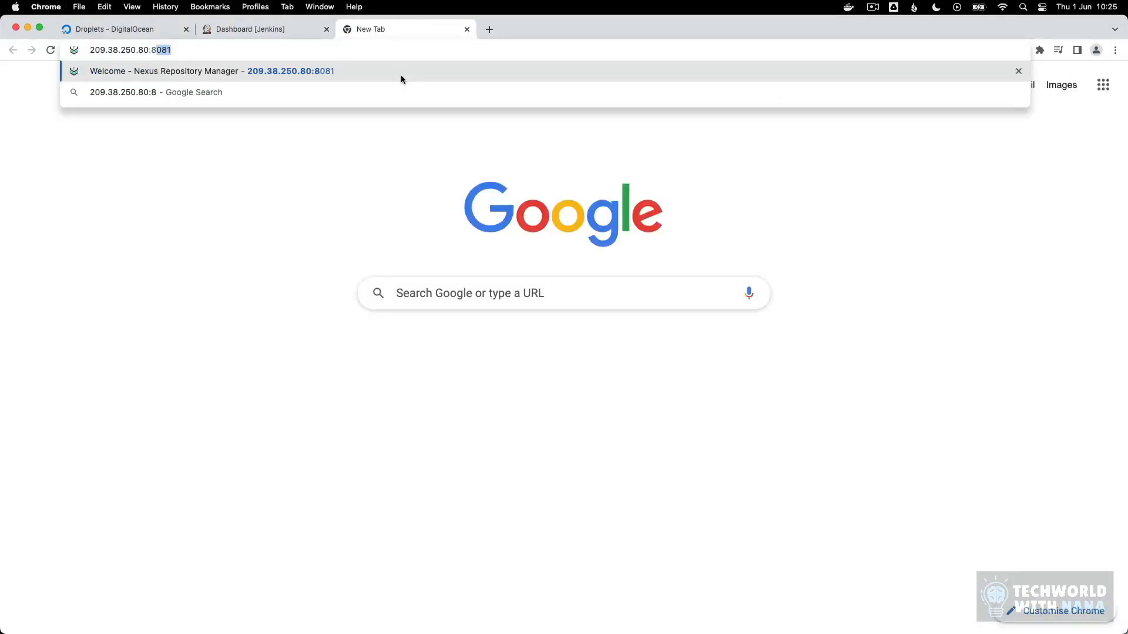
pyautogui.press('Return')
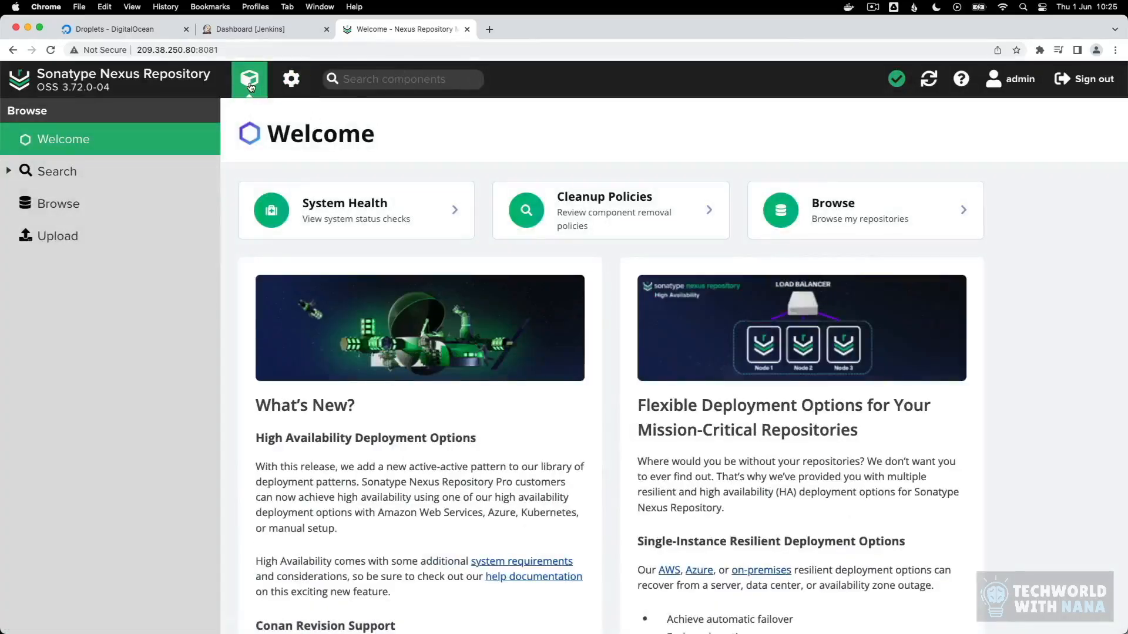
pyautogui.click(106, 201)
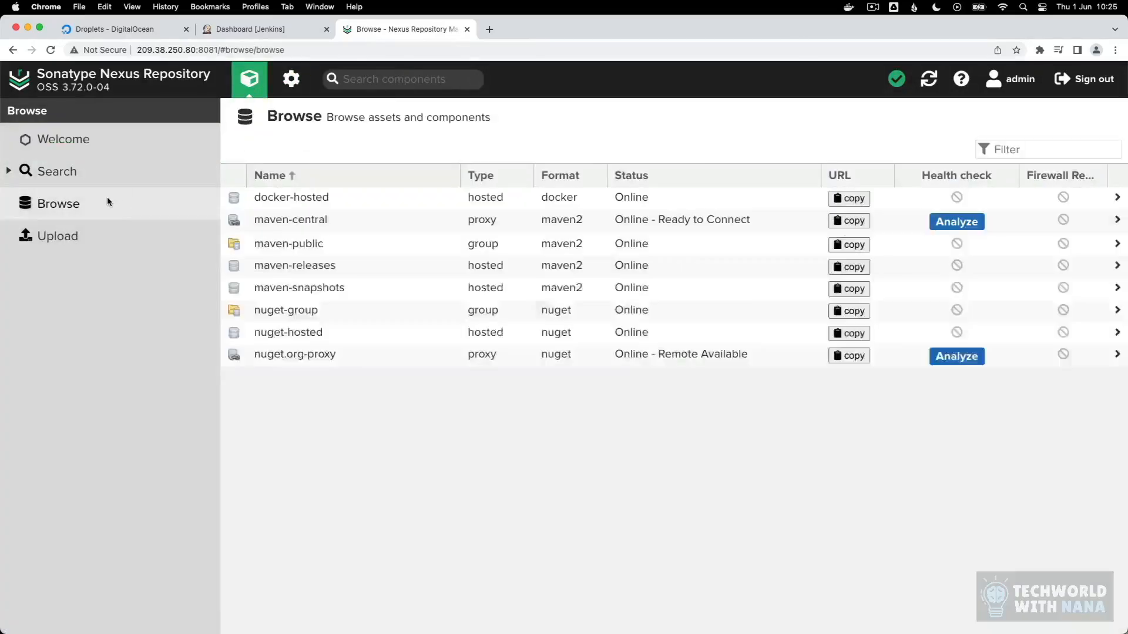
pyautogui.click(294, 197)
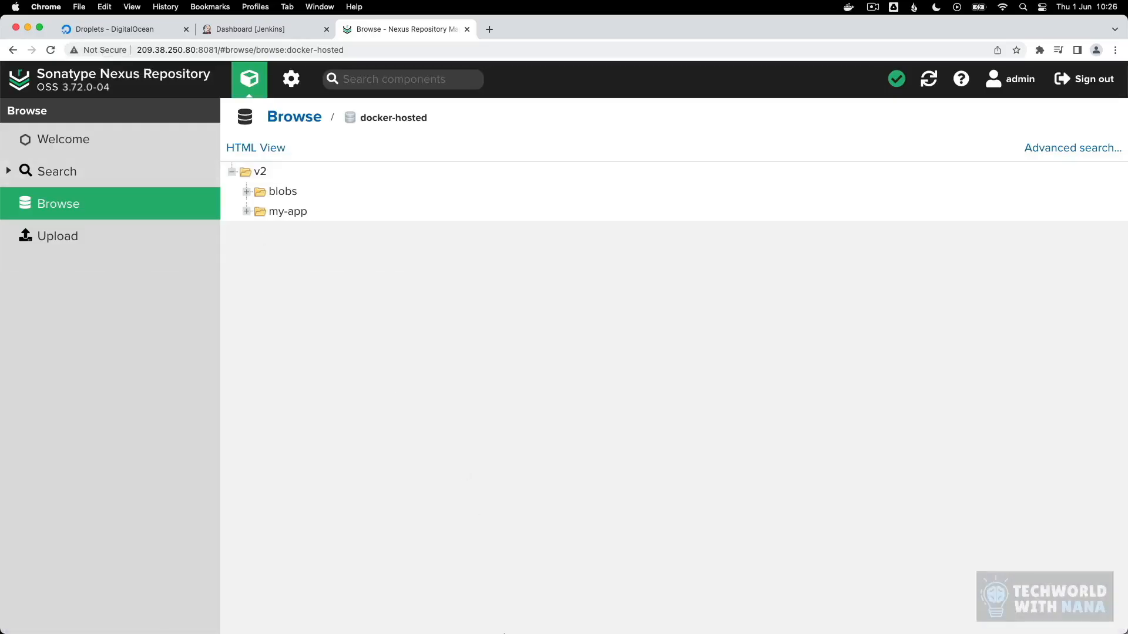
# Step: Switch to the Terminal session on ubuntu-s-2vcpu-4gb-fra1-01 and open /etc/docker/daemon.json in vim
pyautogui.moveTo(504, 632)
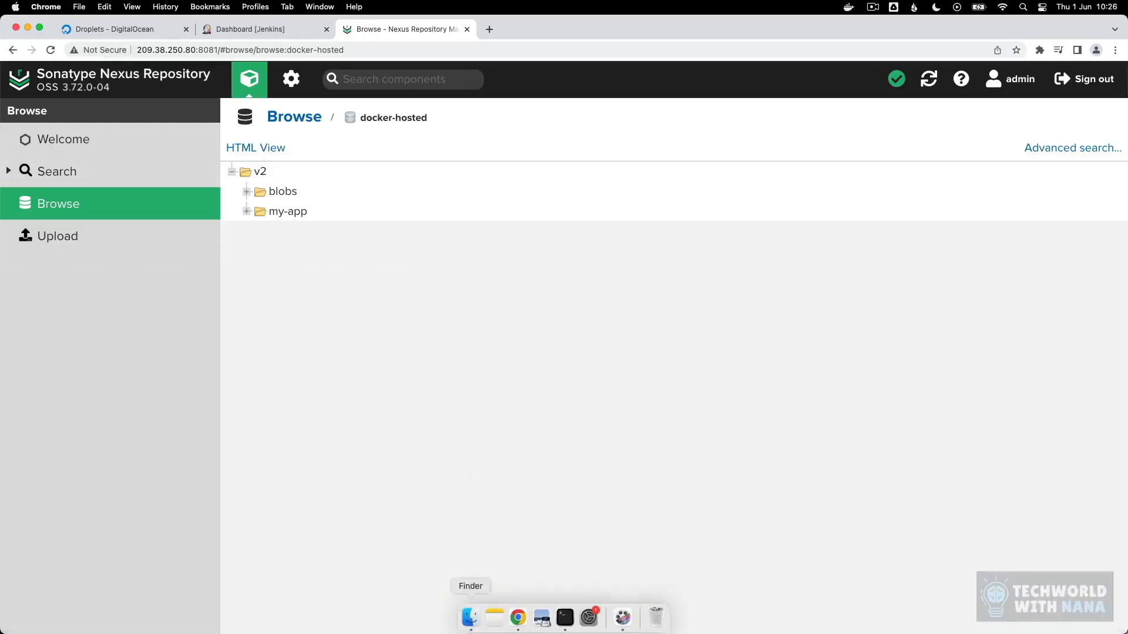
pyautogui.click(565, 617)
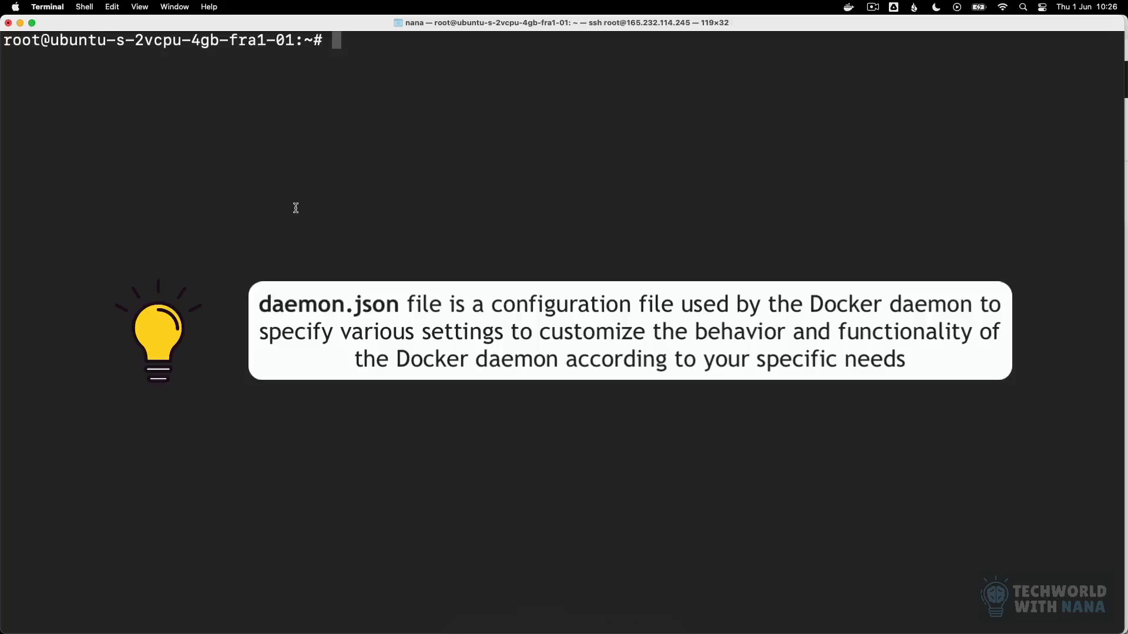
pyautogui.write('vim /etc/')
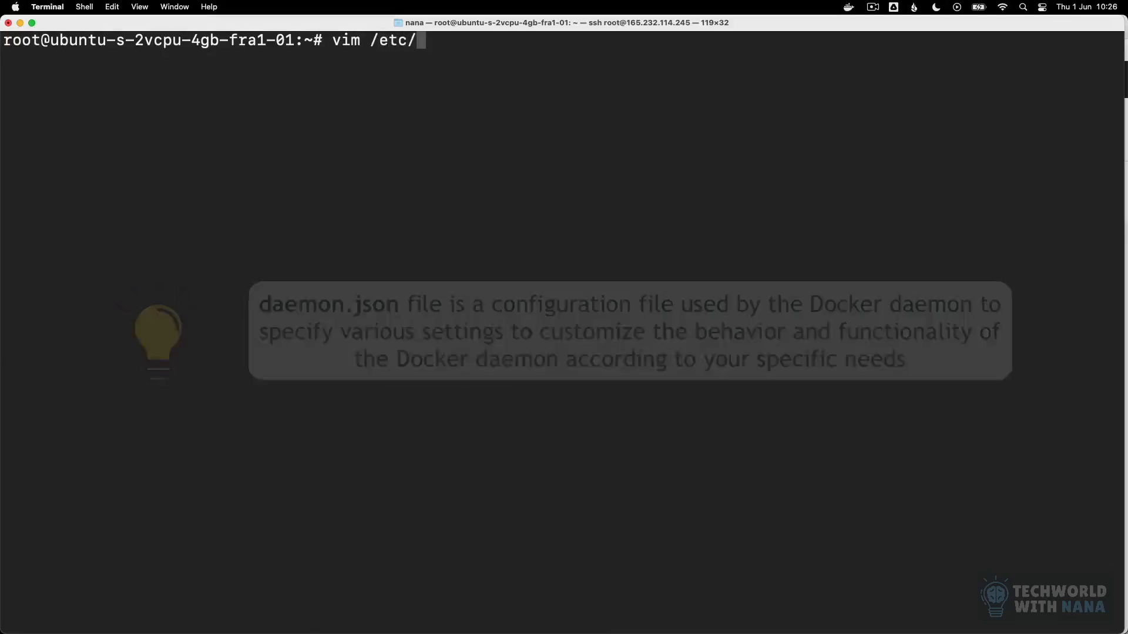
pyautogui.write('docker/')
pyautogui.press('Tab')
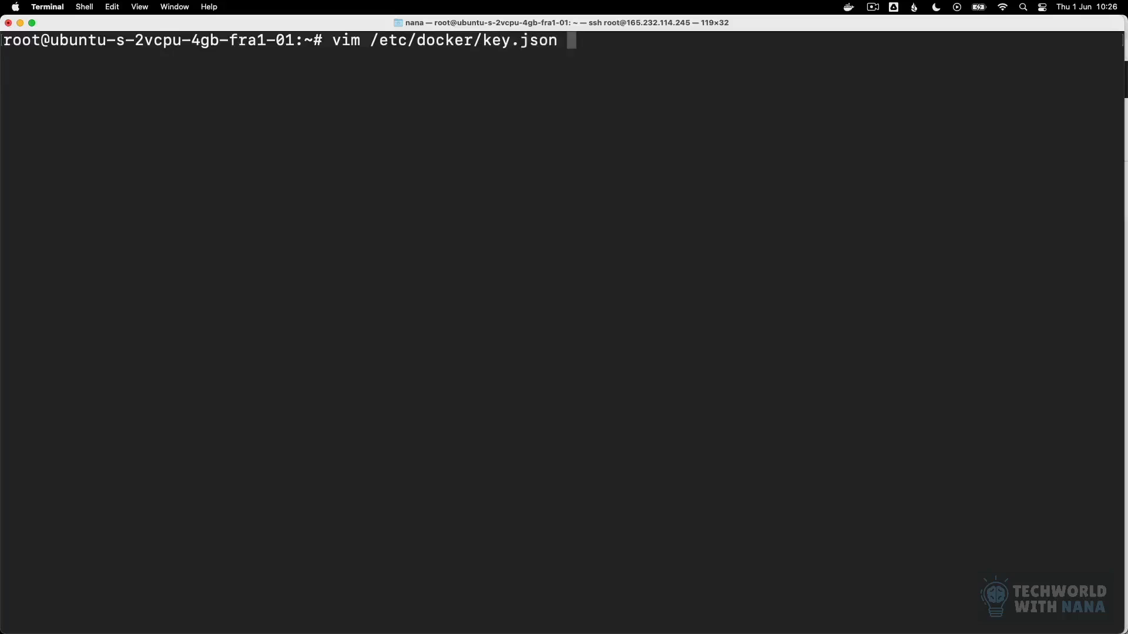
pyautogui.press('BackSpace')
pyautogui.press('BackSpace')
pyautogui.press('BackSpace')
pyautogui.press('BackSpace')
pyautogui.press('BackSpace')
pyautogui.press('BackSpace')
pyautogui.press('BackSpace')
pyautogui.press('BackSpace')
pyautogui.press('BackSpace')
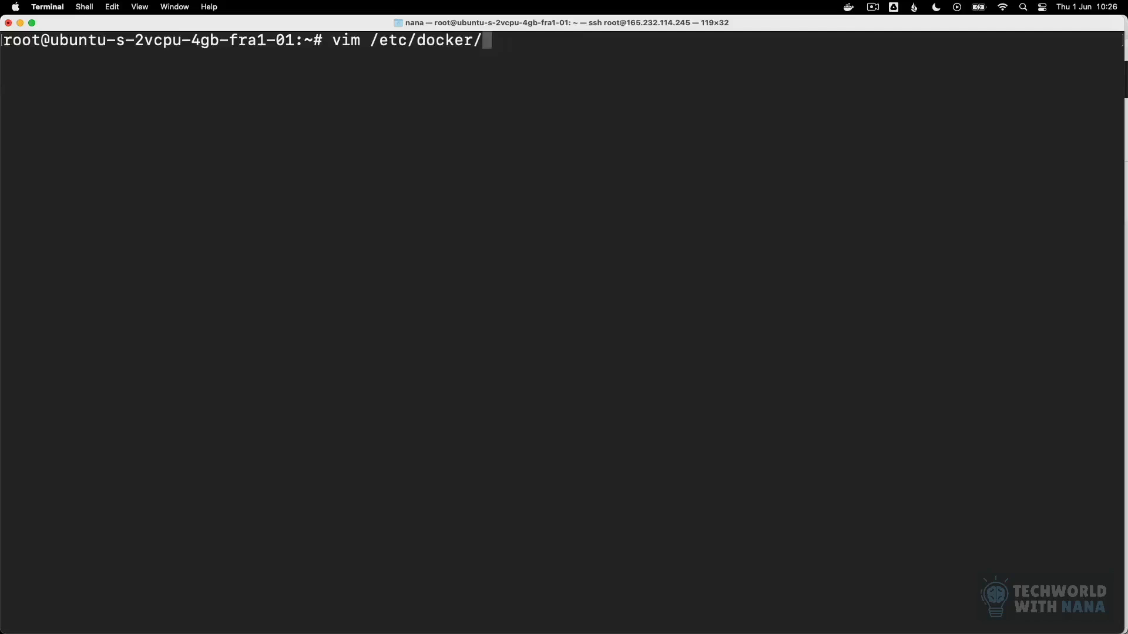
pyautogui.write('daemon.')
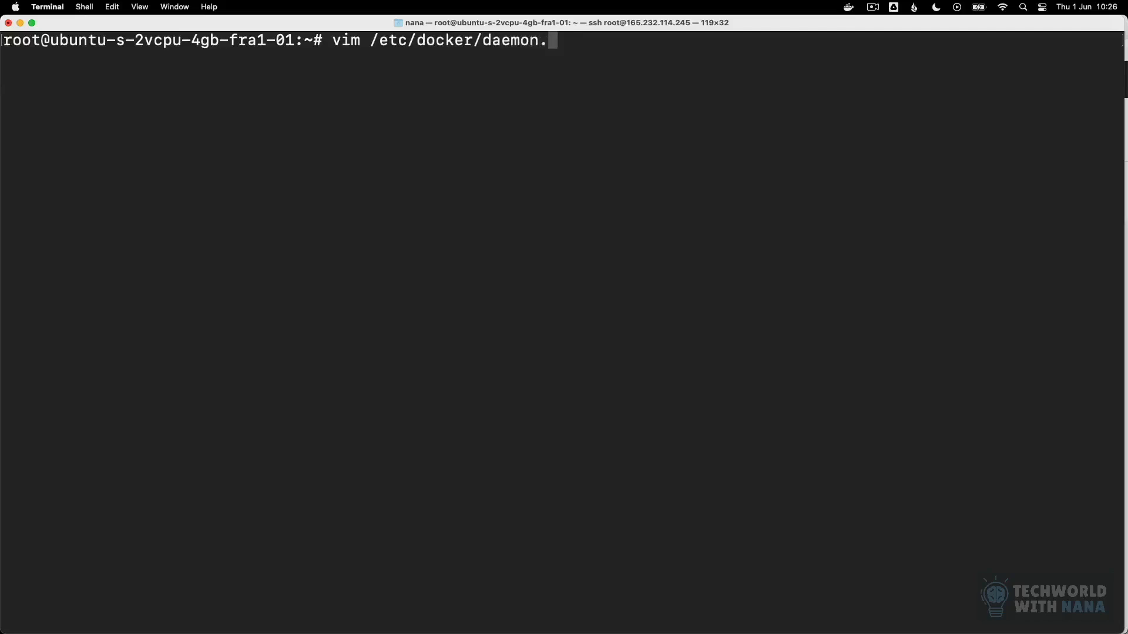
pyautogui.write('json')
pyautogui.moveTo(41, 40); pyautogui.dragTo(292, 39)
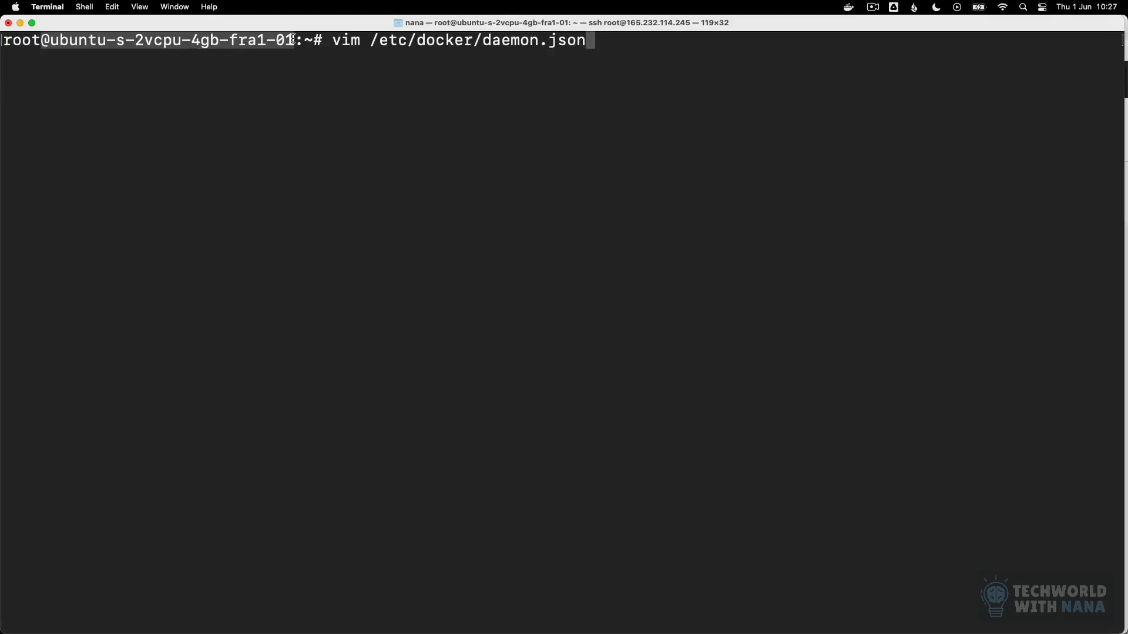
pyautogui.click(625, 41)
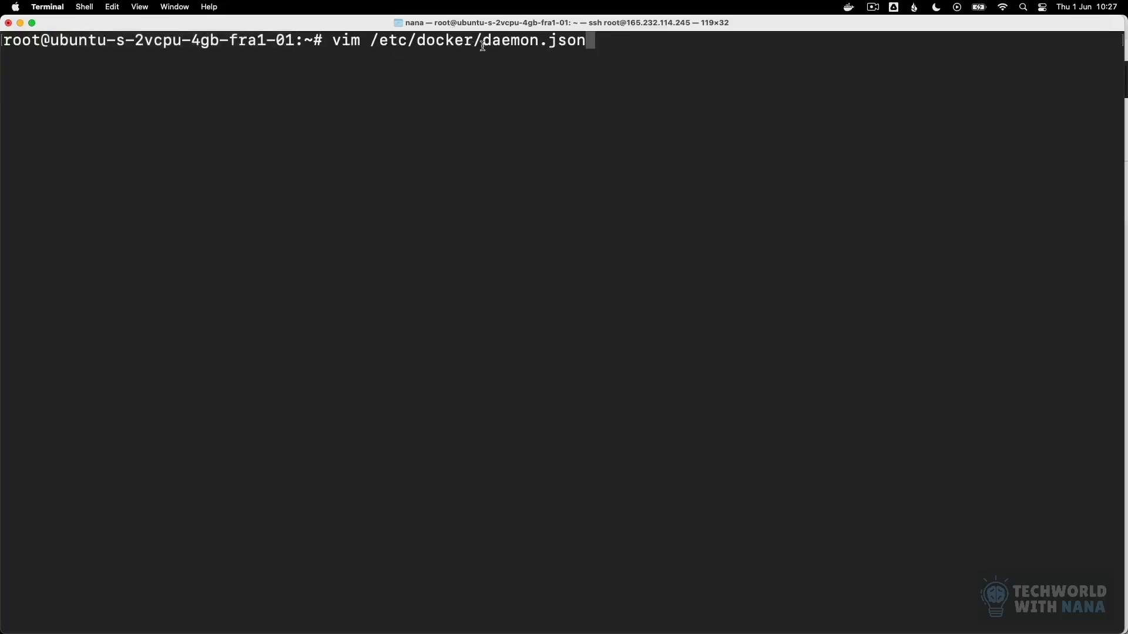
pyautogui.press('Return')
# Step: Write a JSON object in daemon.json containing an "insecure-registries" key with an empty array
pyautogui.write('i')
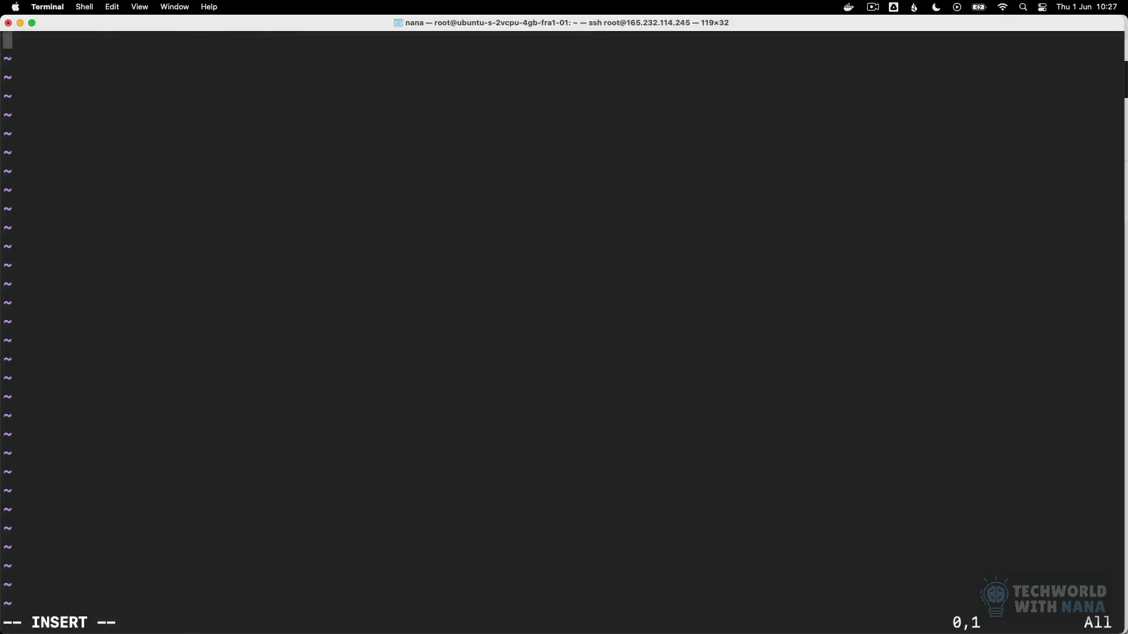
pyautogui.write('{')
pyautogui.press('Return')
pyautogui.press('Return')
pyautogui.write('}')
pyautogui.press('Up')
pyautogui.write('"insecure-')
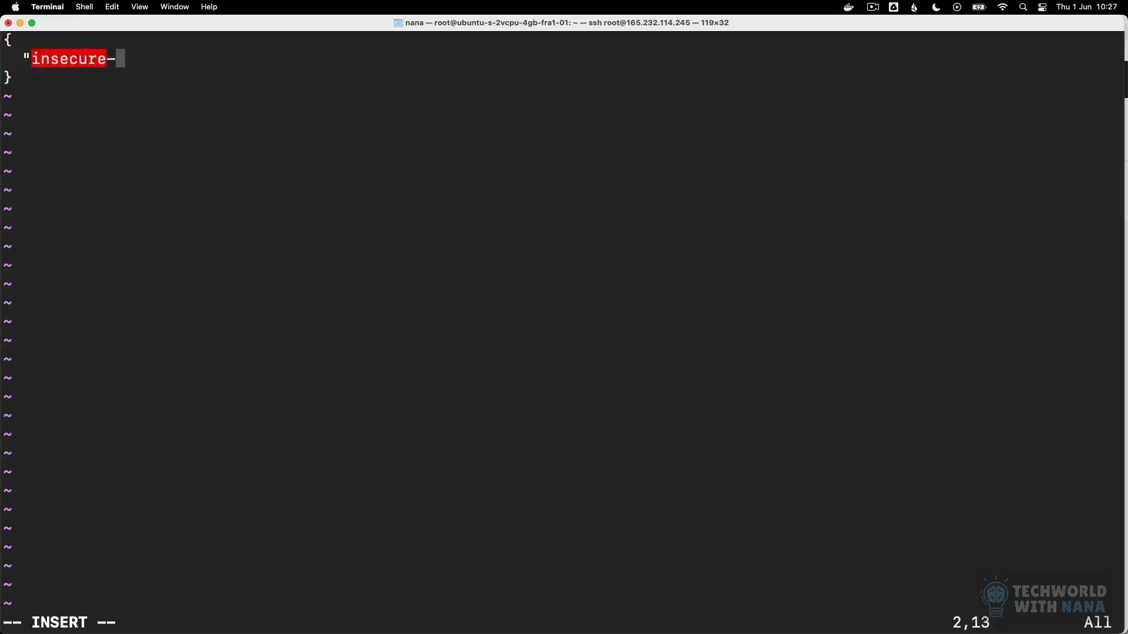
pyautogui.write('registries')
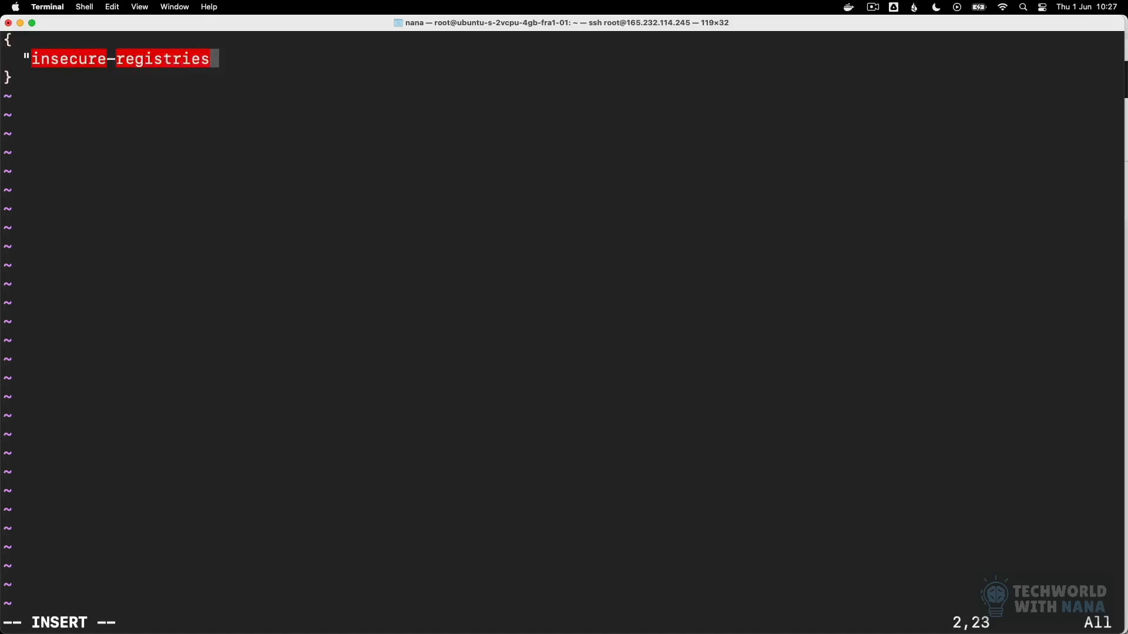
pyautogui.write('":')
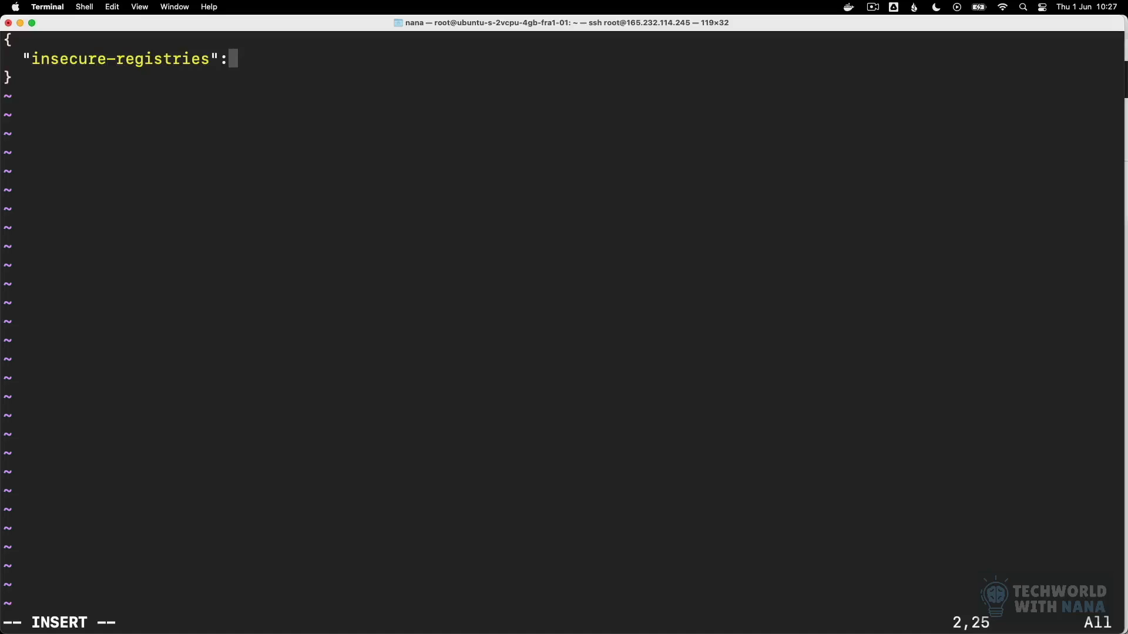
pyautogui.write('[]')
pyautogui.press('Left')
# Step: In Nexus in Chrome, look up the docker-hosted repository's HTTP connector port and copy the server's IP address from the URL
pyautogui.moveTo(373, 633)
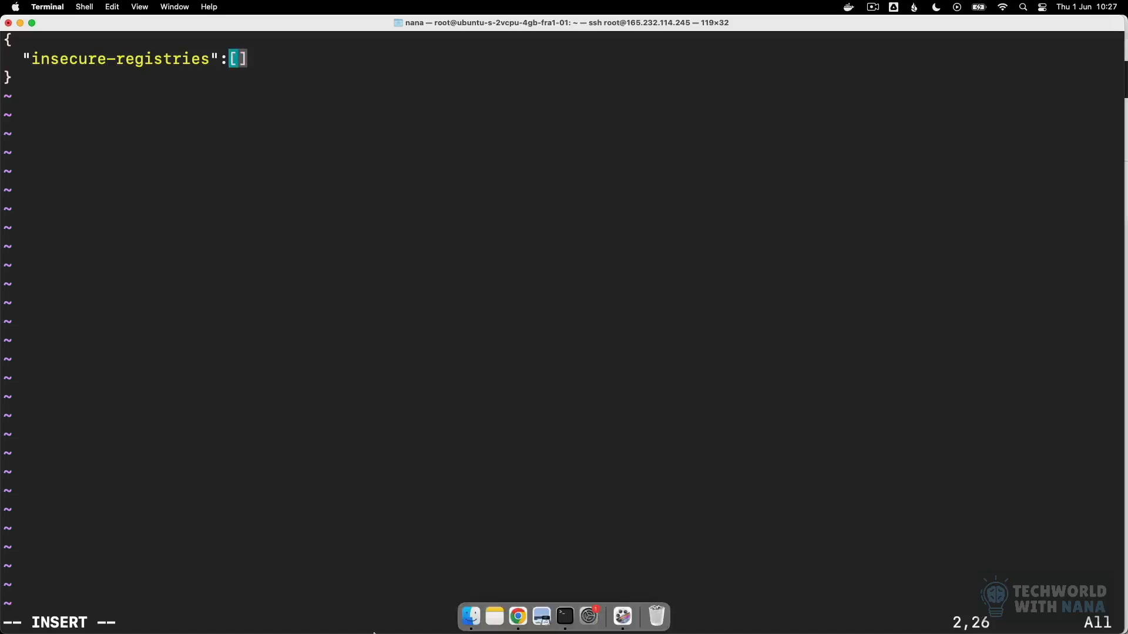
pyautogui.click(517, 616)
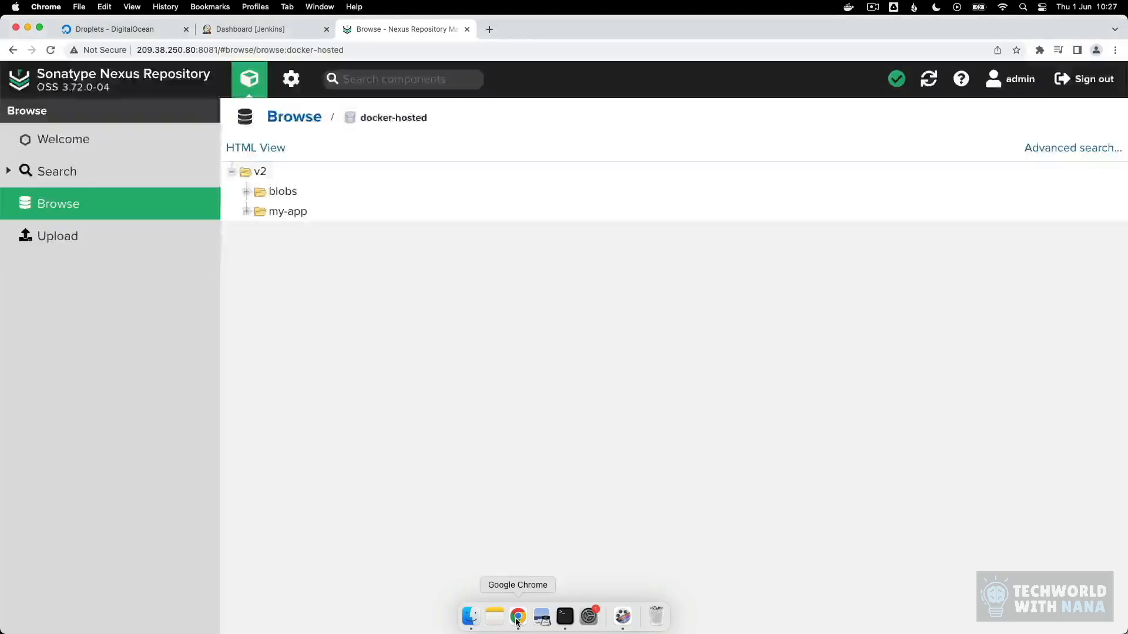
pyautogui.click(293, 80)
pyautogui.click(120, 182)
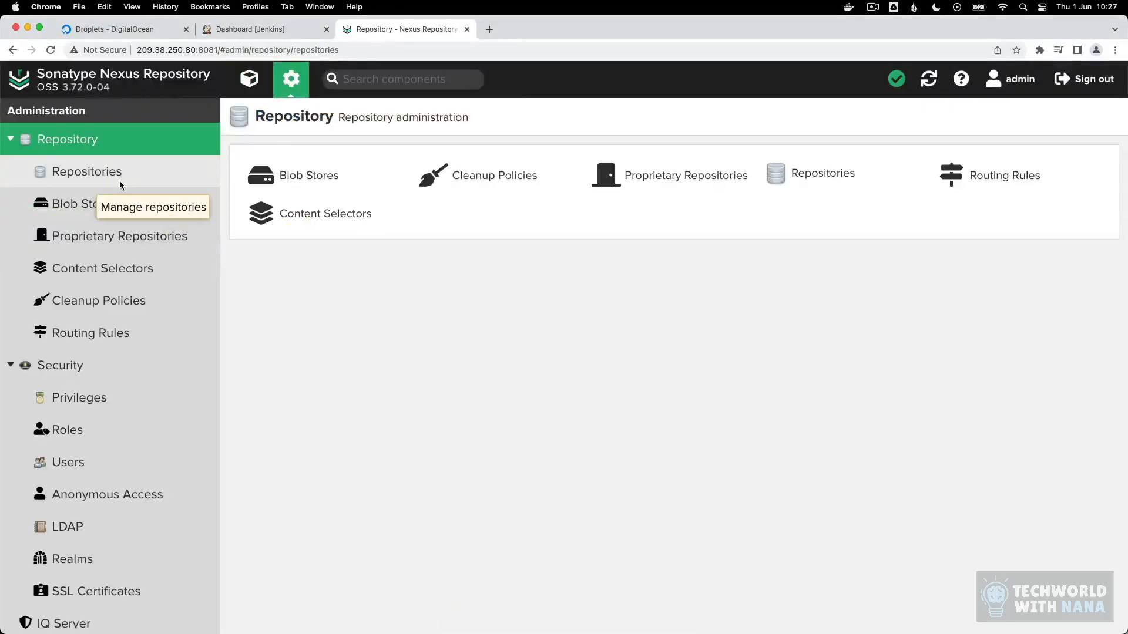
pyautogui.click(301, 200)
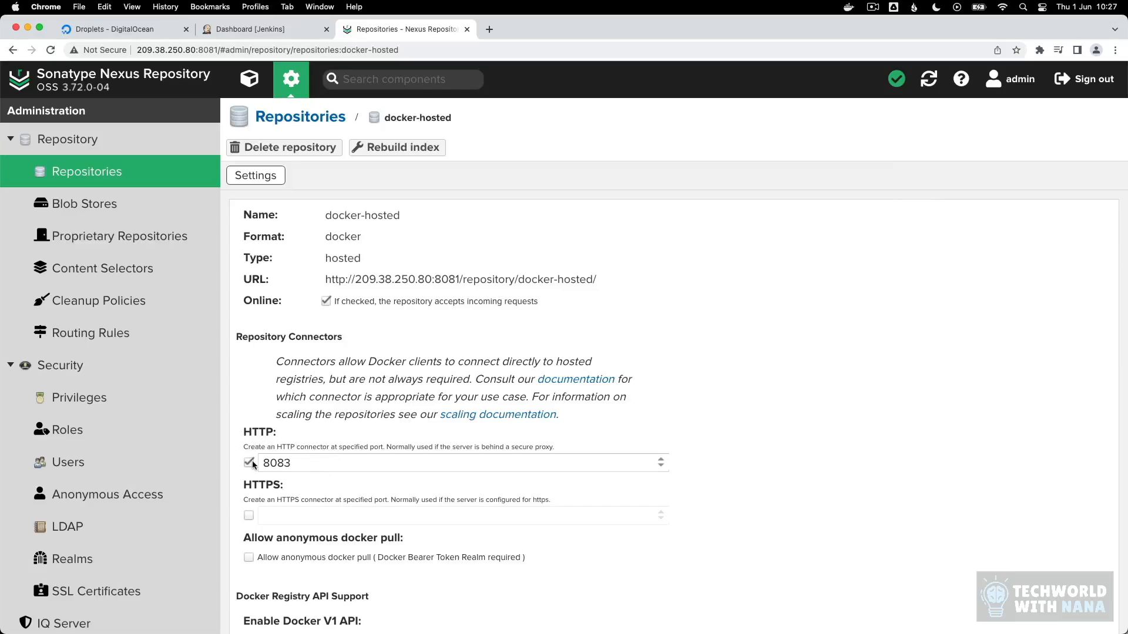
pyautogui.click(219, 50)
pyautogui.click(195, 50)
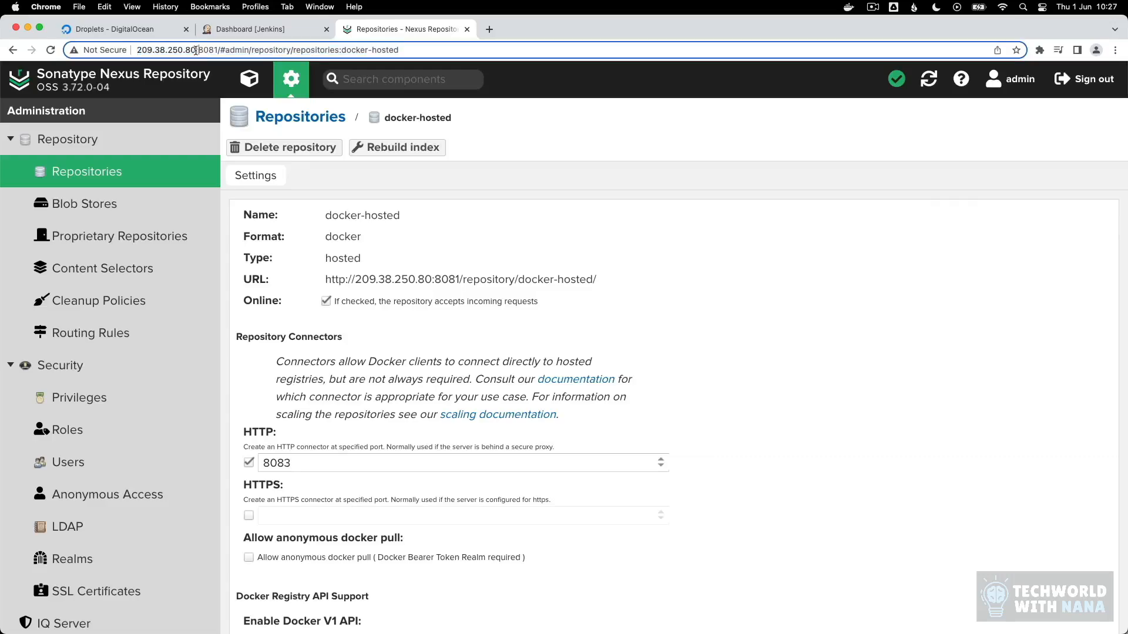
pyautogui.moveTo(196, 50); pyautogui.dragTo(136, 51)
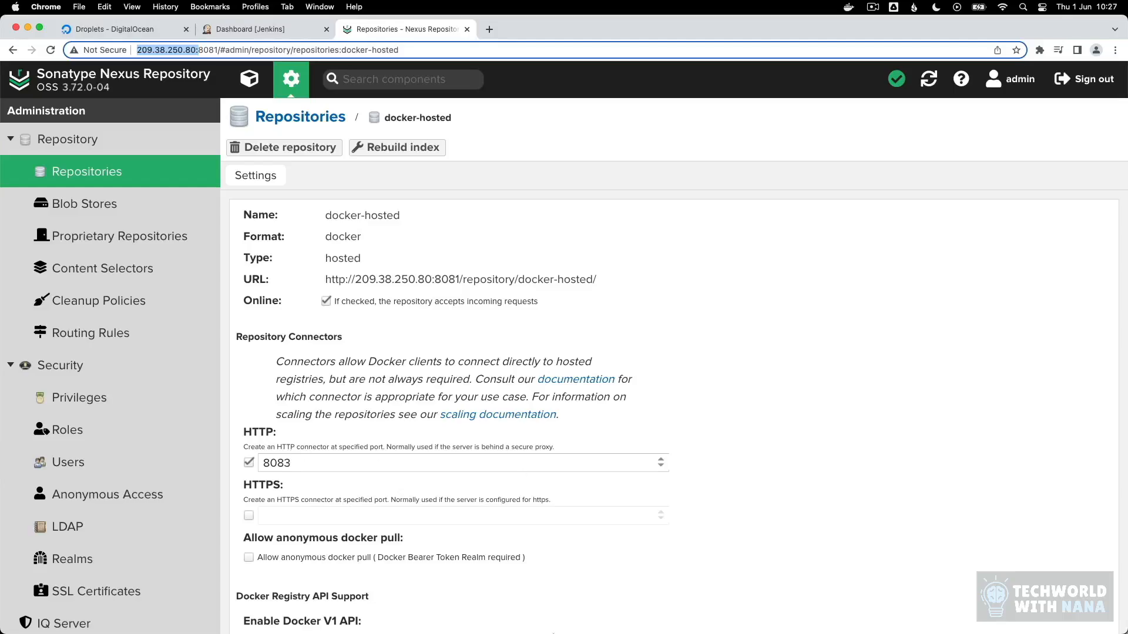
# Step: Back in Terminal, put the copied address in the insecure-registries array, stripped of its http prefix and ending in port 8083: 209.38.250.80:8083
pyautogui.click(567, 620)
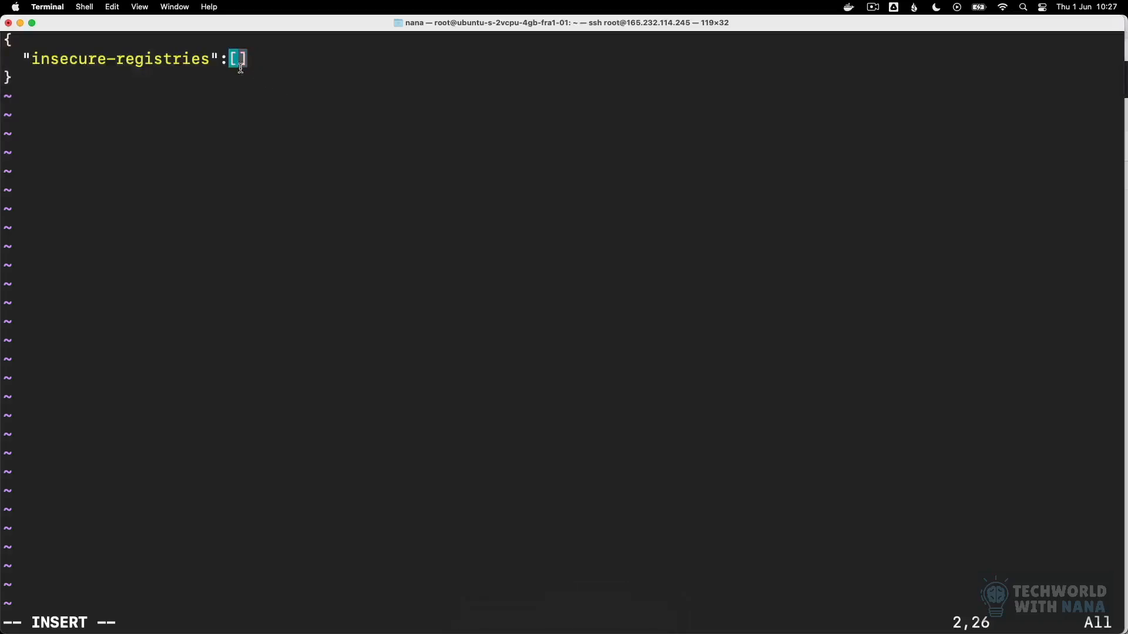
pyautogui.write('http://209.38.250.80/')
pyautogui.press('Left')
pyautogui.press('Left')
pyautogui.press('Left')
pyautogui.press('Left')
pyautogui.press('Left')
pyautogui.press('Left')
pyautogui.press('Left')
pyautogui.press('Left')
pyautogui.press('Left')
pyautogui.press('Left')
pyautogui.press('Left')
pyautogui.press('Left')
pyautogui.press('Left')
pyautogui.press('Left')
pyautogui.press('BackSpace')
pyautogui.press('BackSpace')
pyautogui.press('BackSpace')
pyautogui.press('BackSpace')
pyautogui.press('BackSpace')
pyautogui.press('BackSpace')
pyautogui.press('BackSpace')
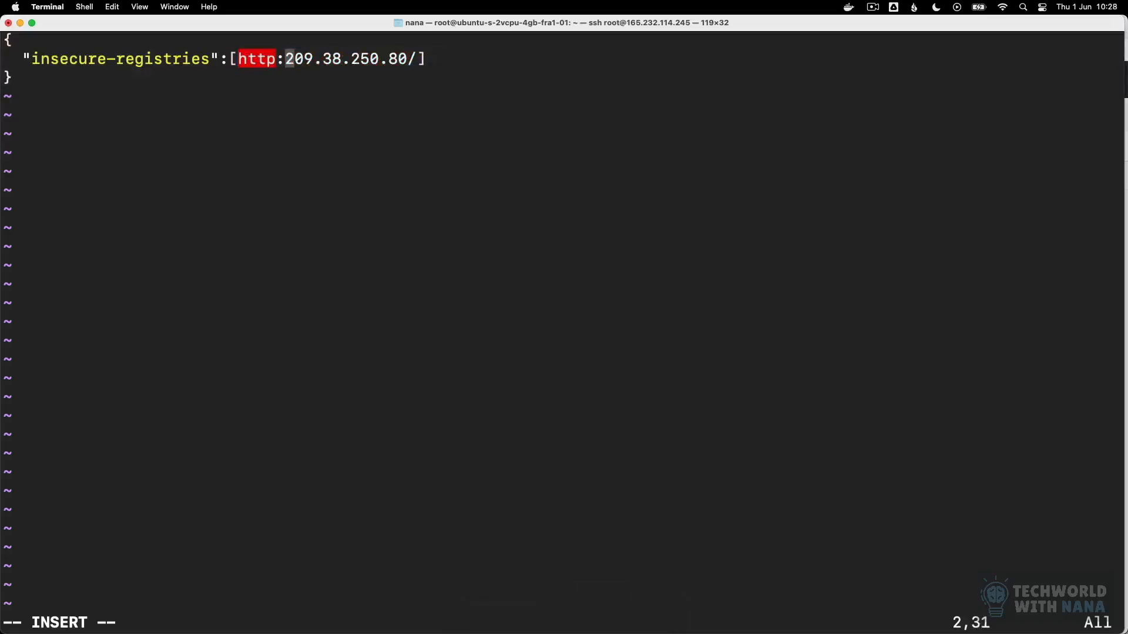
pyautogui.press('Right')
pyautogui.press('Right')
pyautogui.press('Right')
pyautogui.press('Right')
pyautogui.press('Right')
pyautogui.press('Right')
pyautogui.press('Right')
pyautogui.press('Right')
pyautogui.press('Right')
pyautogui.press('Right')
pyautogui.press('Right')
pyautogui.press('Right')
pyautogui.press('Right')
pyautogui.press('Right')
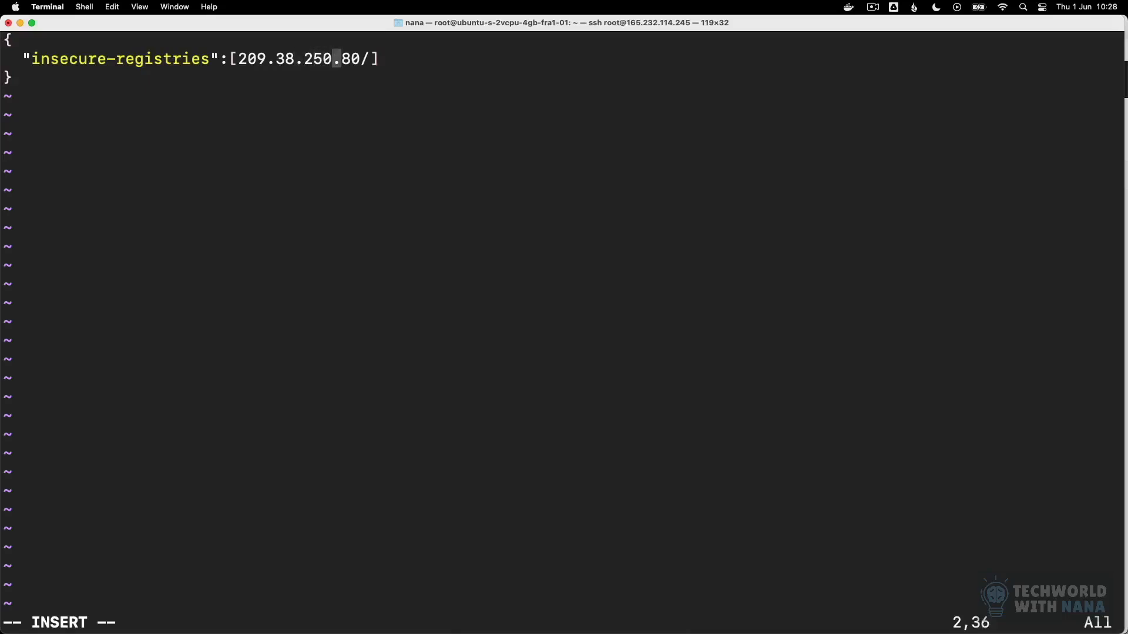
pyautogui.press('BackSpace')
pyautogui.write(':')
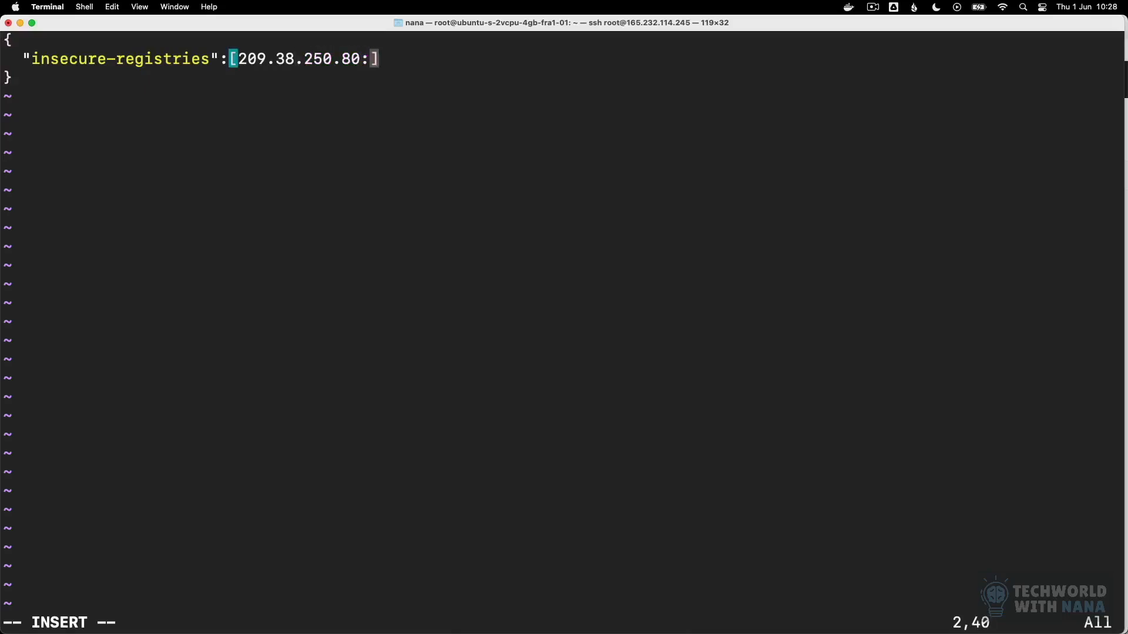
pyautogui.write('8083')
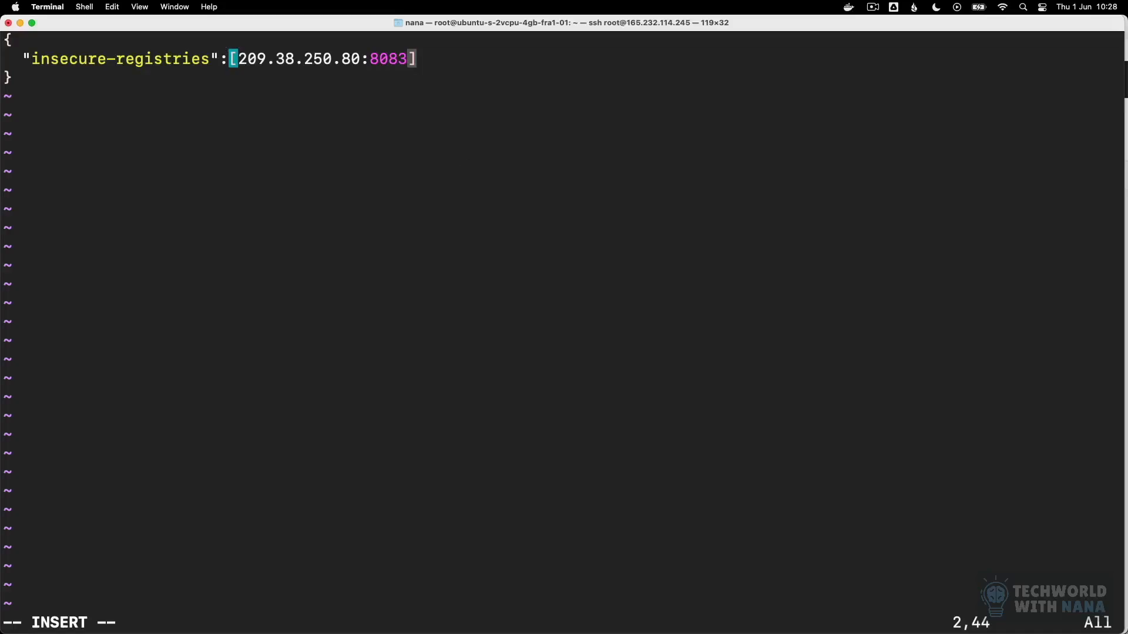
pyautogui.write('"')
# Step: Enclose the registry address in double quotes, then save daemon.json and quit vim
pyautogui.press('Left')
pyautogui.press('Left')
pyautogui.press('Left')
pyautogui.press('Left')
pyautogui.press('Left')
pyautogui.press('Left')
pyautogui.press('Left')
pyautogui.press('Left')
pyautogui.press('Left')
pyautogui.press('Left')
pyautogui.press('Left')
pyautogui.press('Left')
pyautogui.press('Left')
pyautogui.press('Left')
pyautogui.press('Left')
pyautogui.press('Left')
pyautogui.press('Left')
pyautogui.press('Left')
pyautogui.press('Left')
pyautogui.write('"')
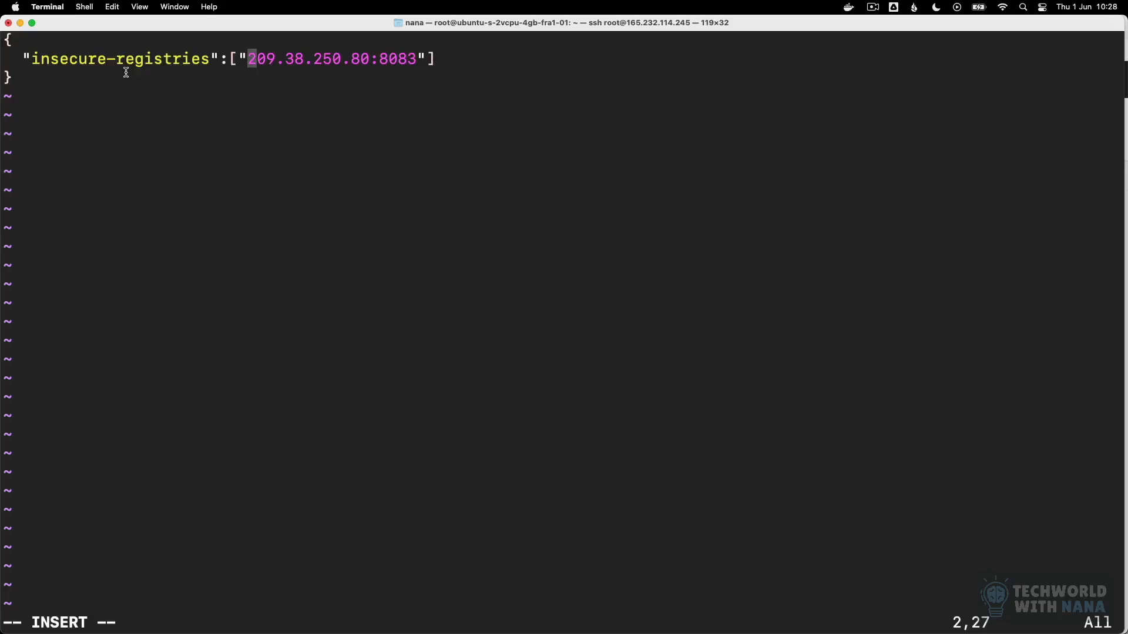
pyautogui.press('Escape')
pyautogui.write(':wq')
pyautogui.press('Return')
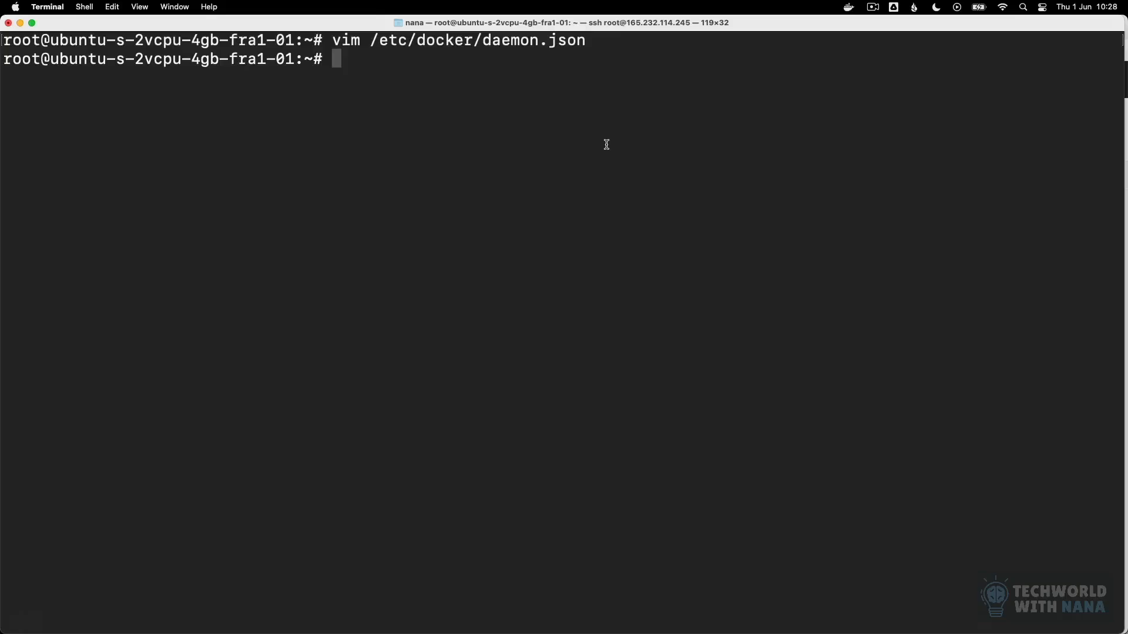
# Step: Restart the Docker service with systemctl restart docker
pyautogui.write('systemctl ')
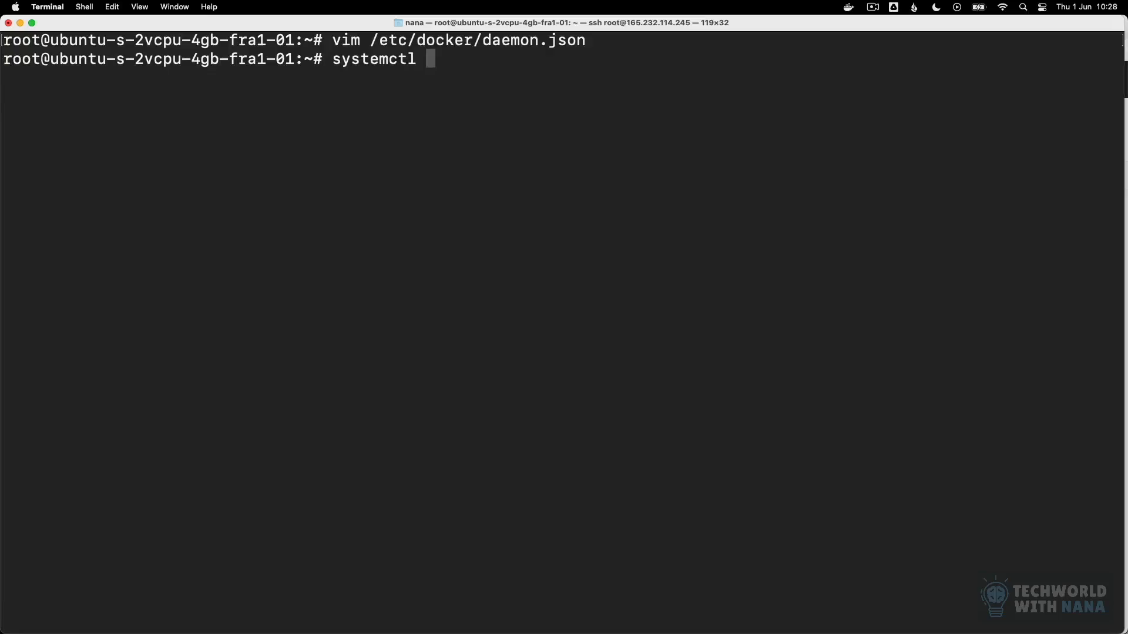
pyautogui.write('restart docker')
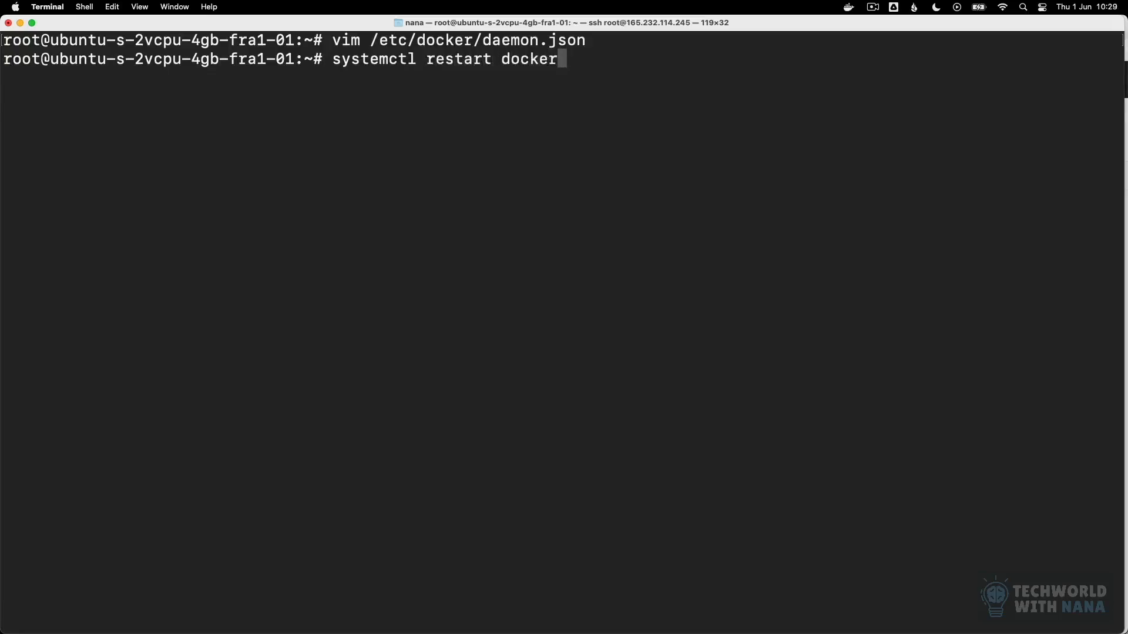
pyautogui.press('Return')
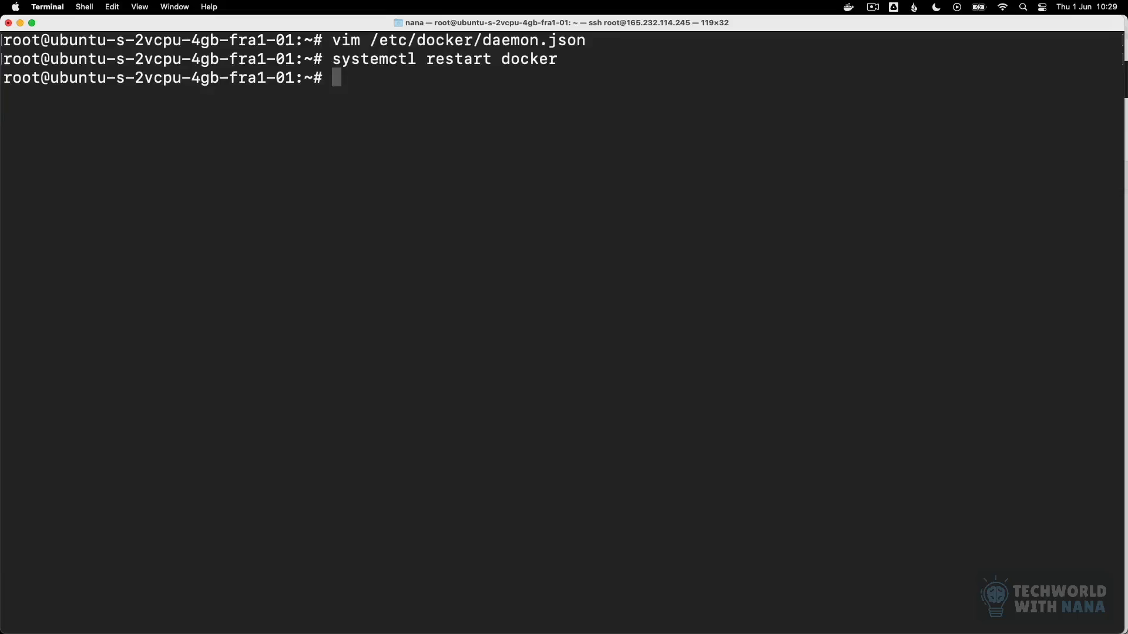
# Step: List the running Docker containers, then list all containers including stopped ones
pyautogui.write('docker ')
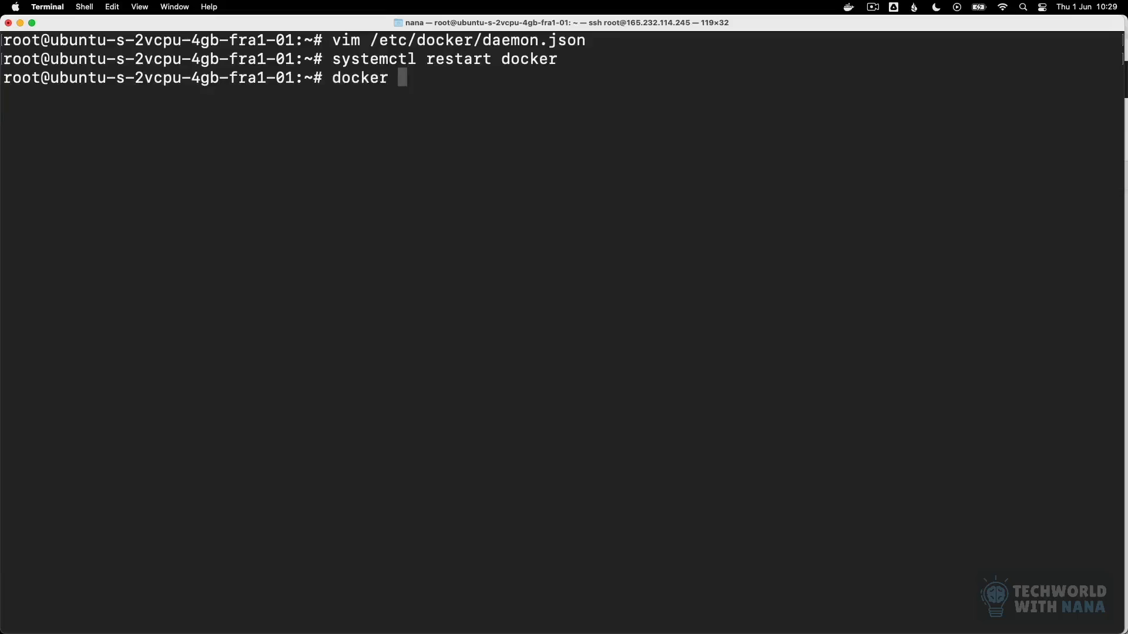
pyautogui.write('ps')
pyautogui.press('Return')
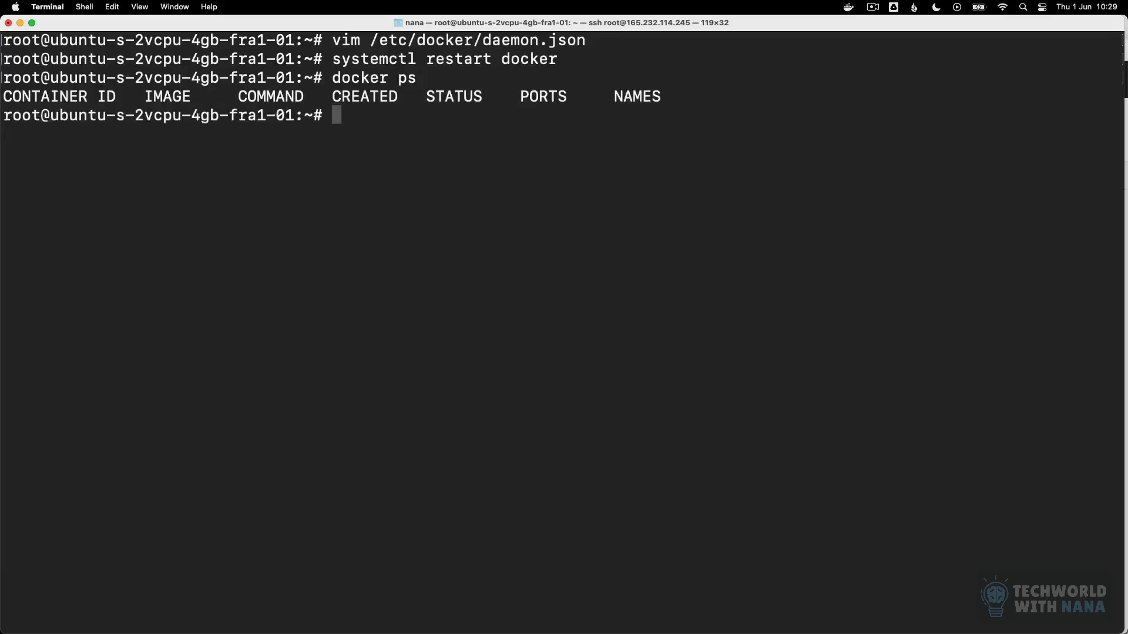
pyautogui.write('docker ps -a')
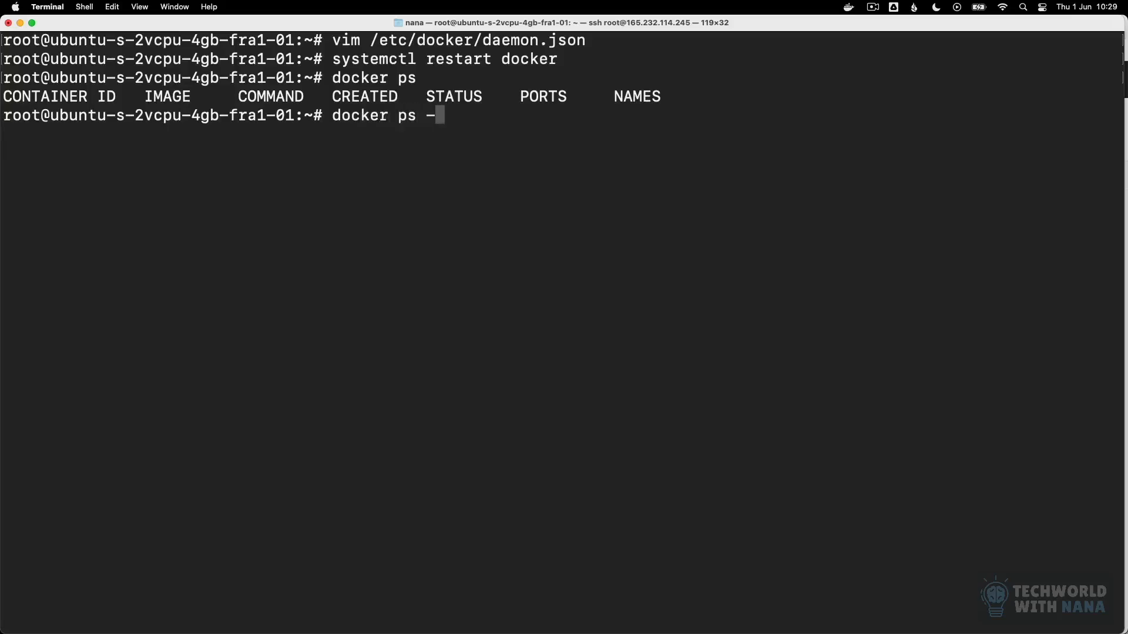
pyautogui.press('Return')
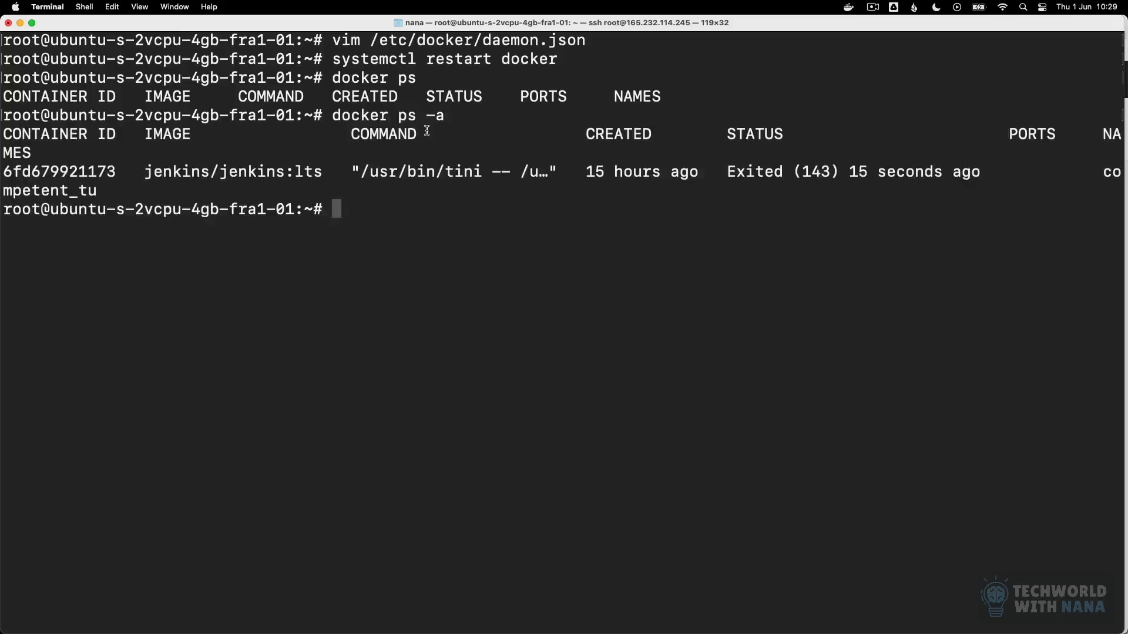
# Step: Start the stopped jenkins/jenkins:lts container 6fd679921173 with docker start
pyautogui.doubleClick(105, 176)
pyautogui.press('super+c')
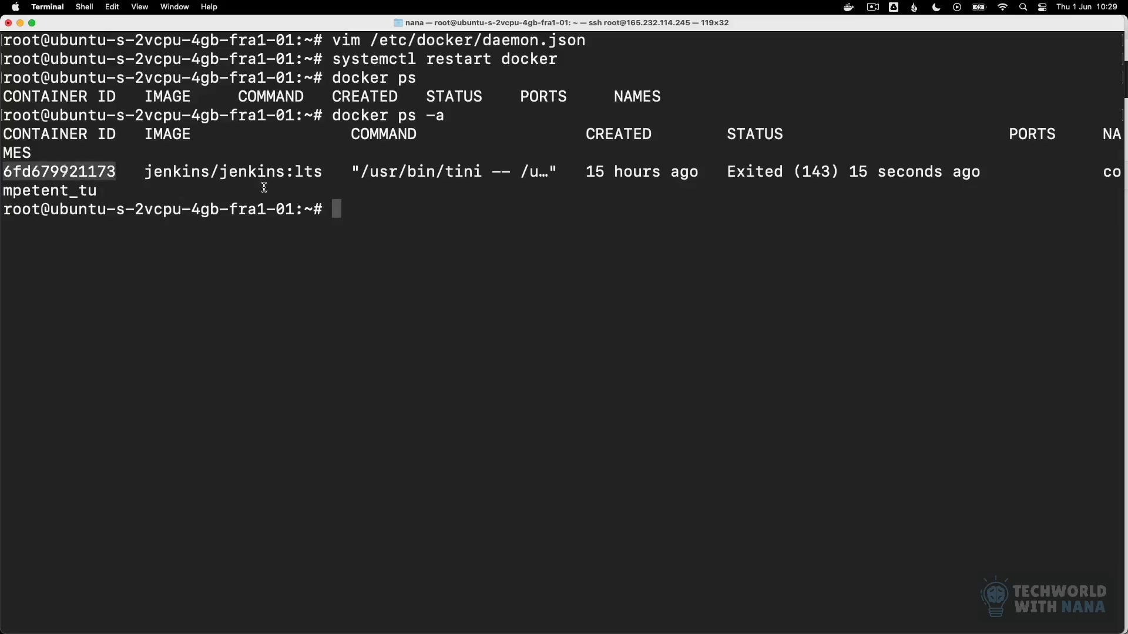
pyautogui.click(396, 219)
pyautogui.write('docker start')
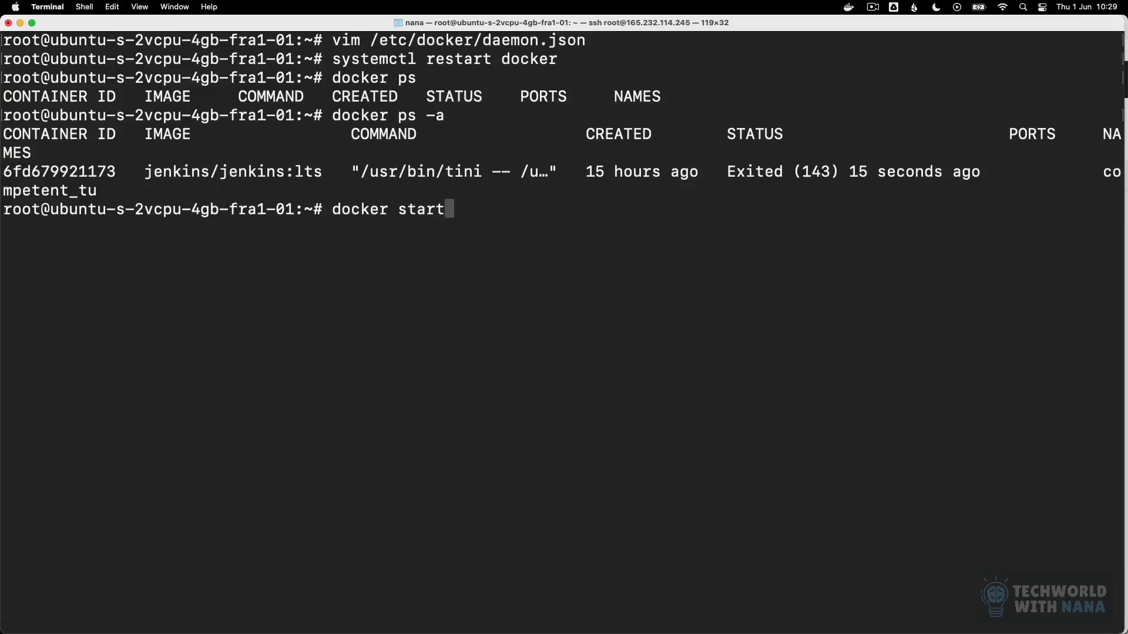
pyautogui.press('super+v')
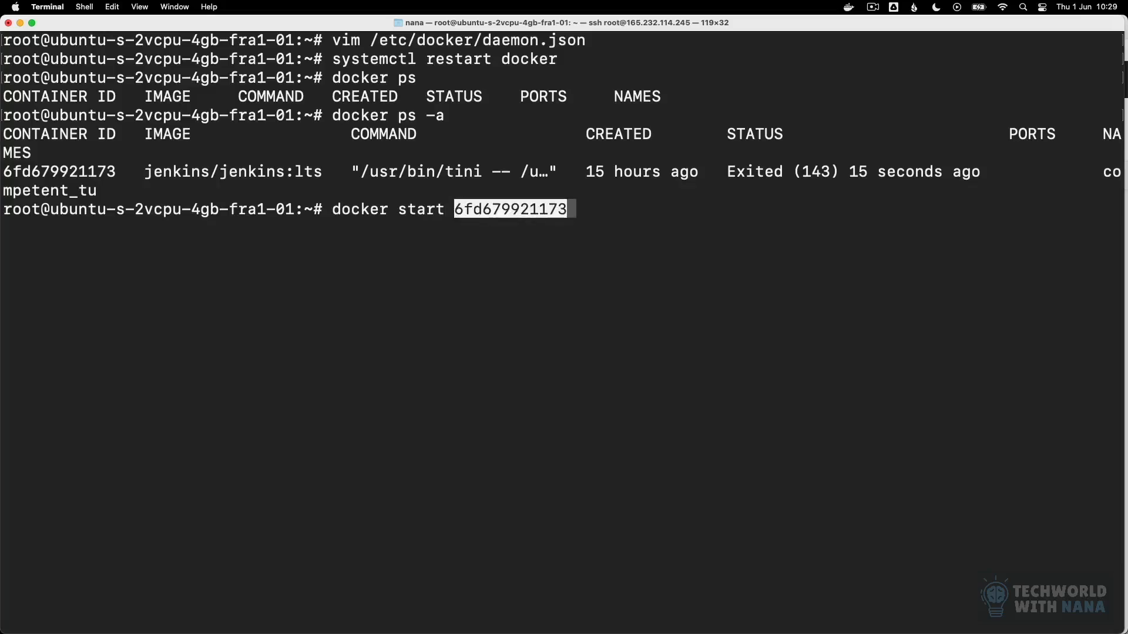
pyautogui.press('Return')
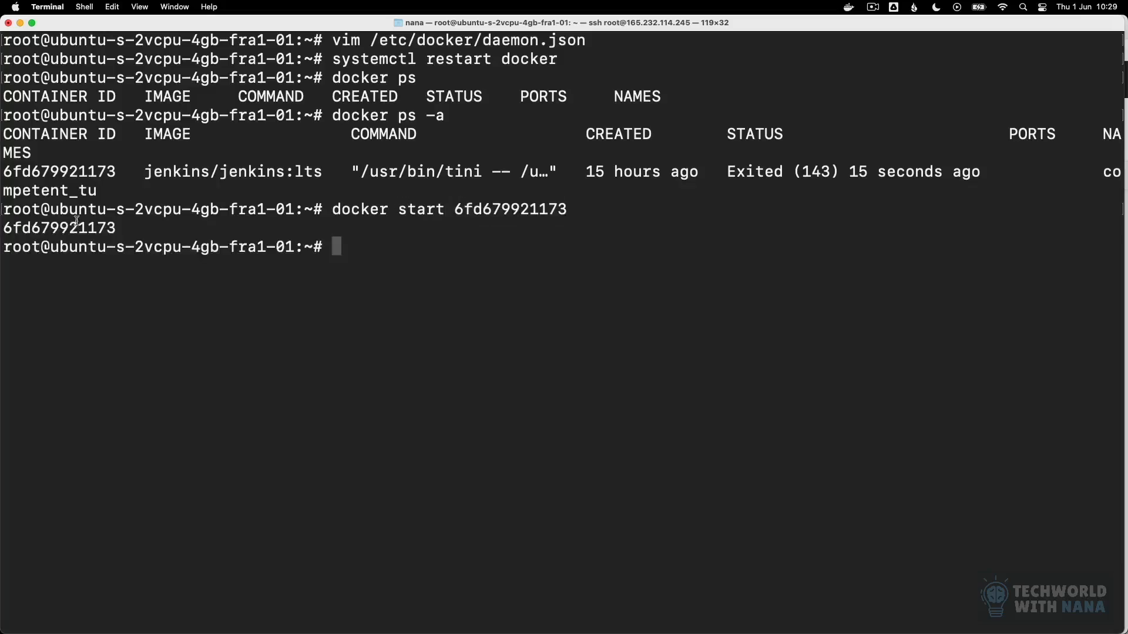
pyautogui.moveTo(116, 228); pyautogui.dragTo(3, 228)
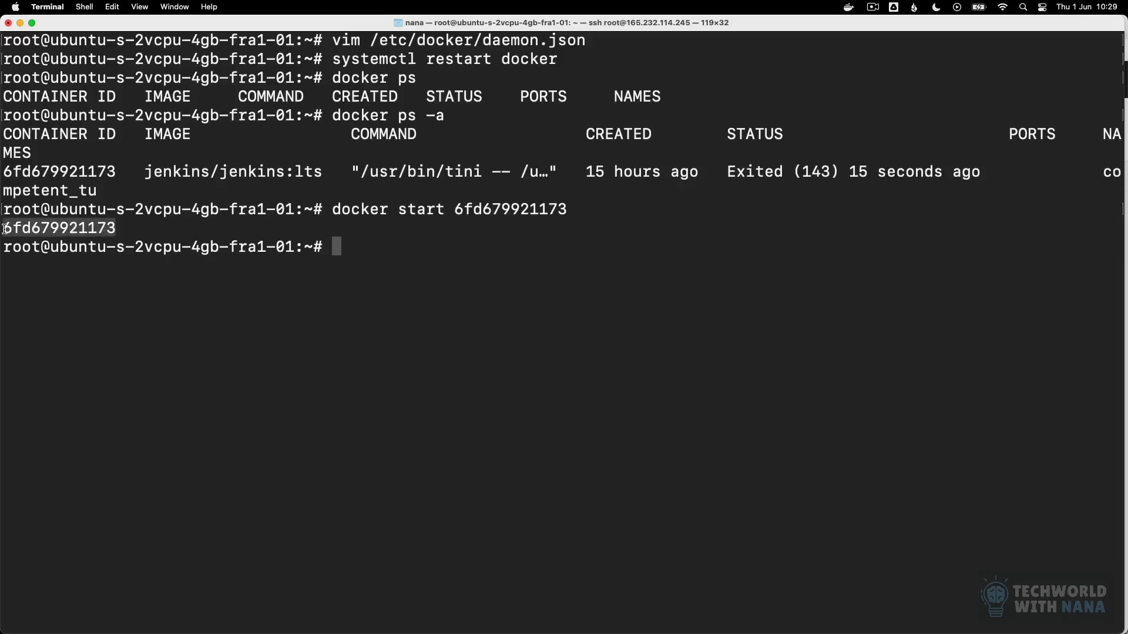
pyautogui.click(273, 232)
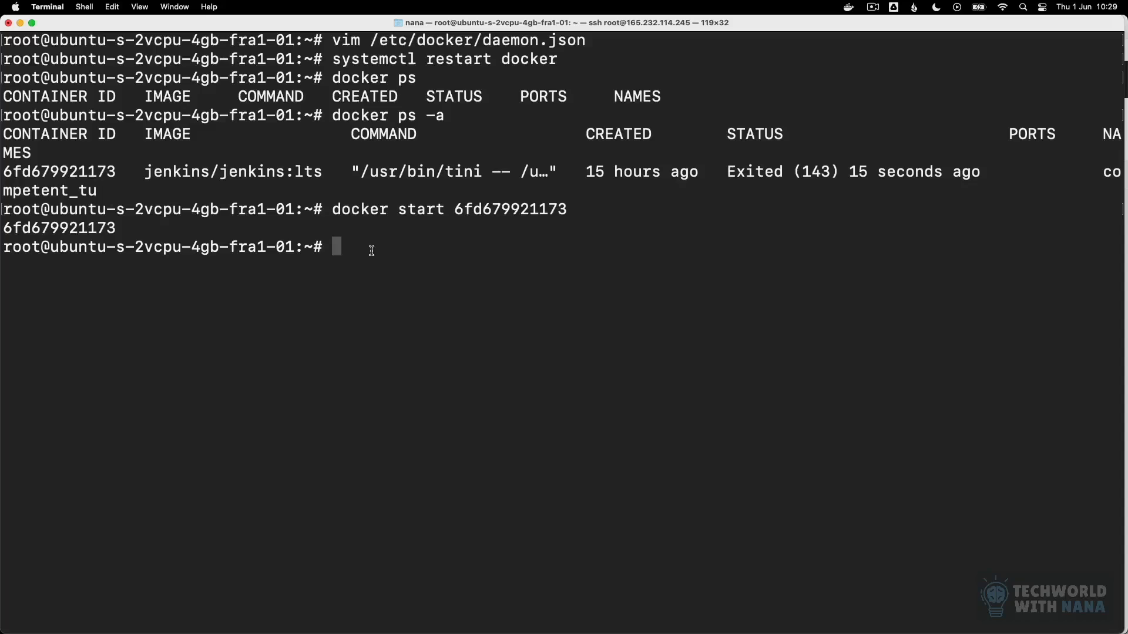
# Step: Try to list the details of /var/run/docker.dock with ls -l
pyautogui.write('ls /var/run/docker.dock')
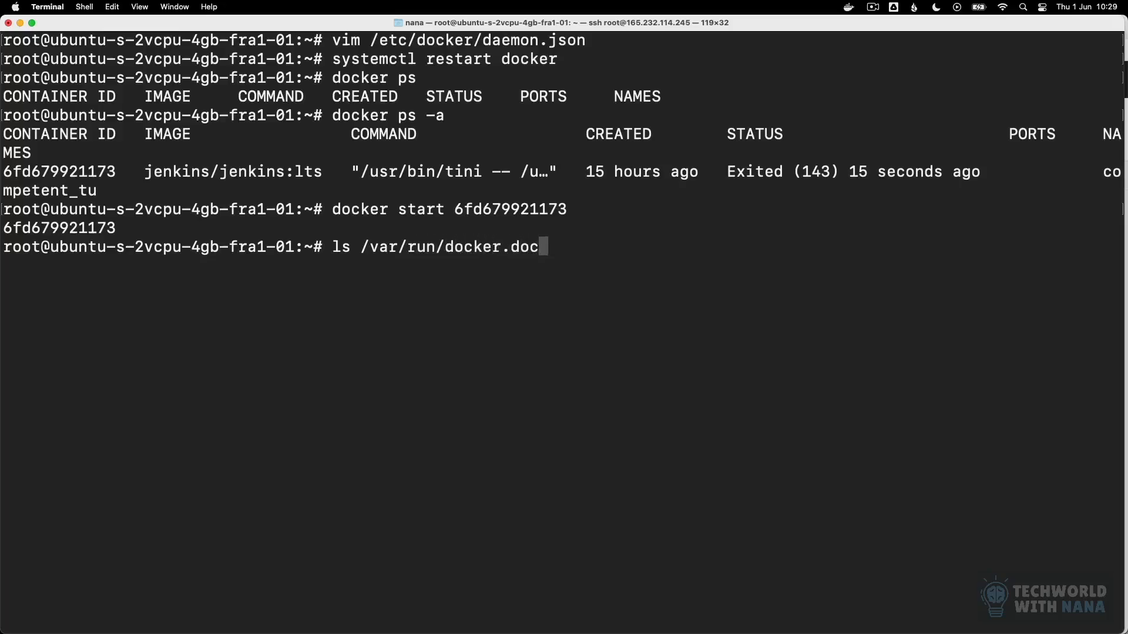
pyautogui.hotkey('alt', 'Left')
pyautogui.hotkey('alt', 'Left')
pyautogui.hotkey('alt', 'Left')
pyautogui.hotkey('alt', 'Left')
pyautogui.press('Left')
pyautogui.press('Left')
pyautogui.write('-l')
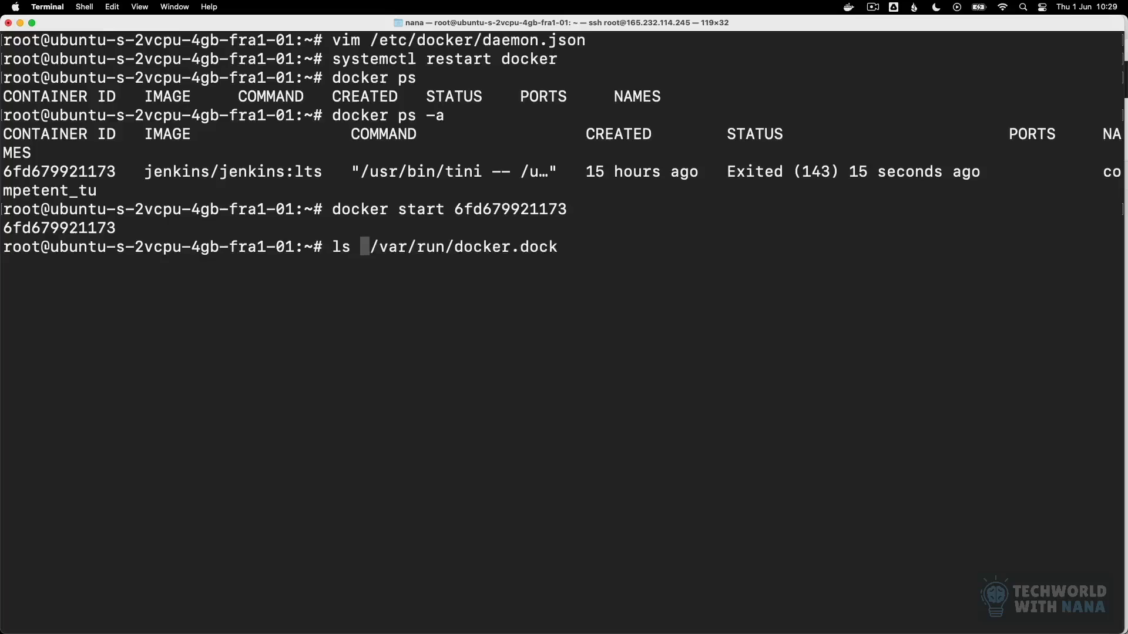
pyautogui.press('Return')
# Step: Rerun the long listing with the path corrected to /var/run/docker.sock
pyautogui.press('Up')
pyautogui.press('Left')
pyautogui.press('Left')
pyautogui.press('Left')
pyautogui.press('BackSpace')
pyautogui.write('s')
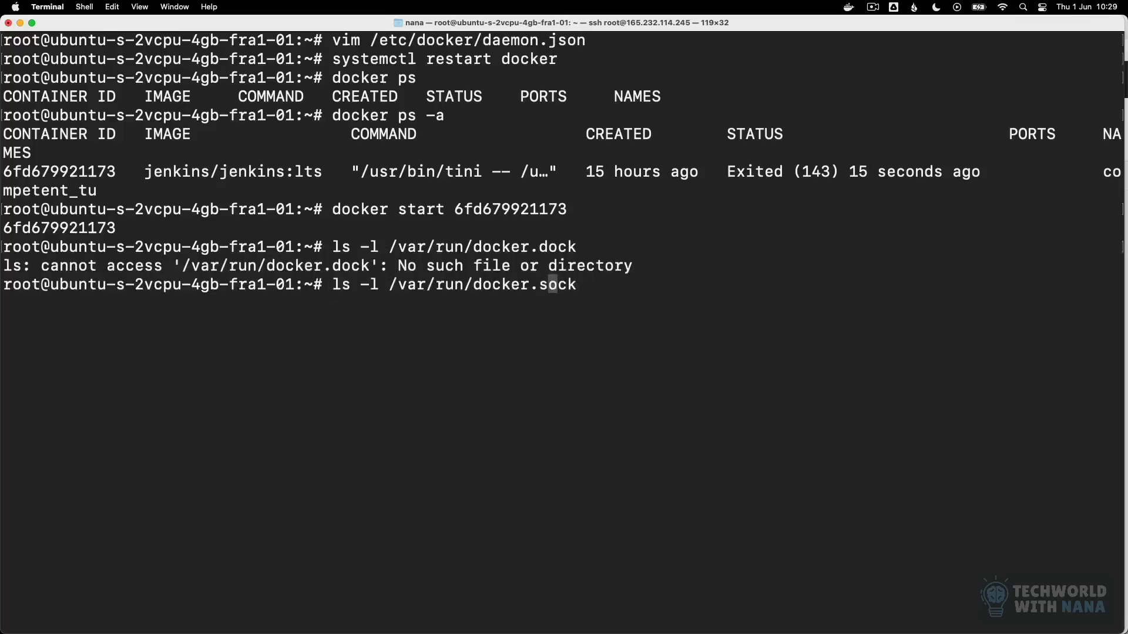
pyautogui.press('Return')
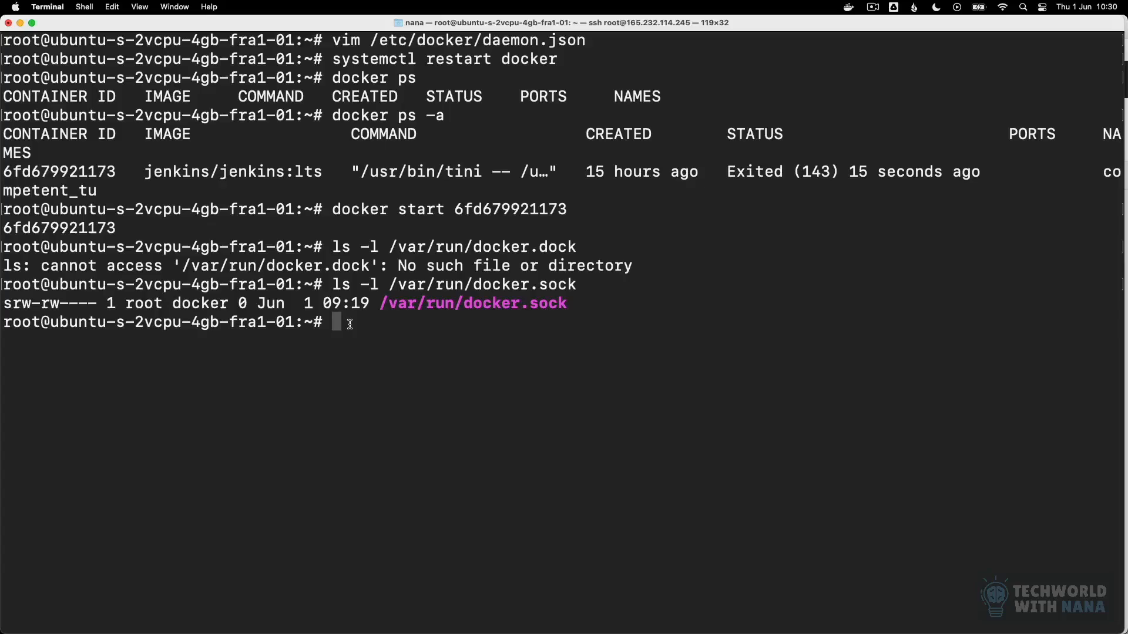
# Step: Open an interactive bash shell as user 0 inside container 6fd679921173 with docker exec
pyautogui.write('docker exec -u ')
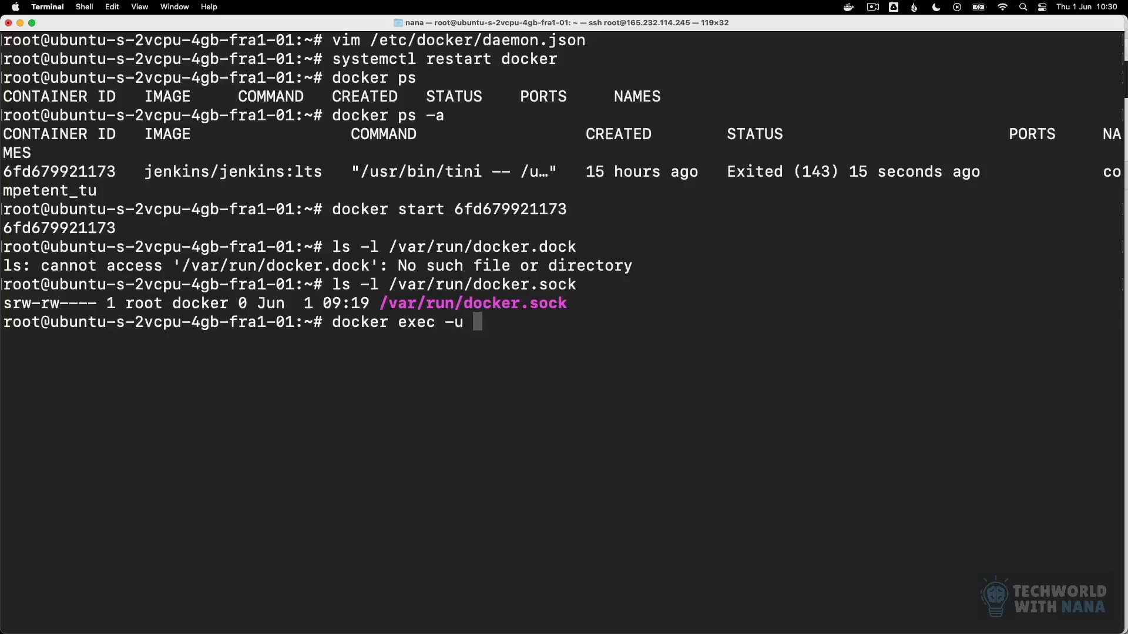
pyautogui.write('0 -it')
pyautogui.doubleClick(78, 229)
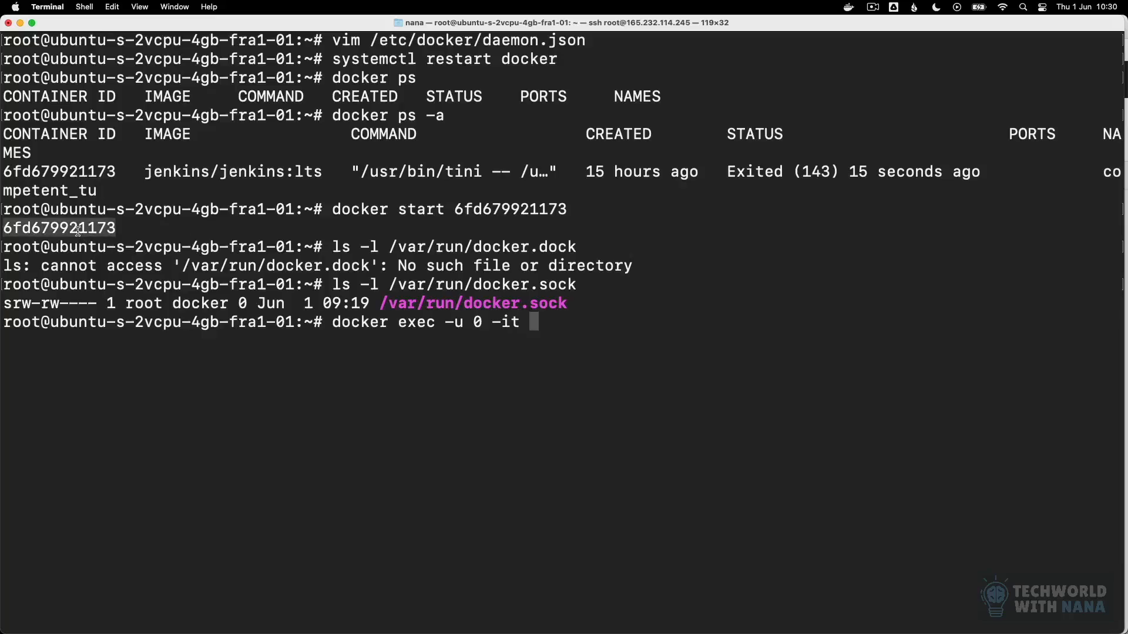
pyautogui.moveTo(77, 229); pyautogui.dragTo(600, 334)
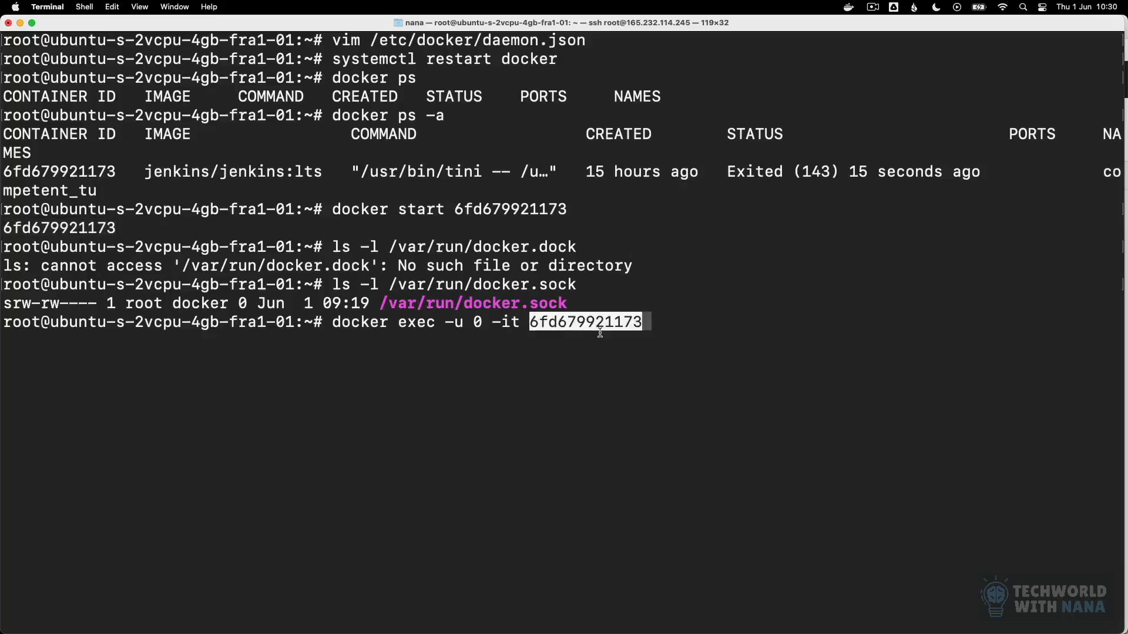
pyautogui.write('bash')
pyautogui.press('Return')
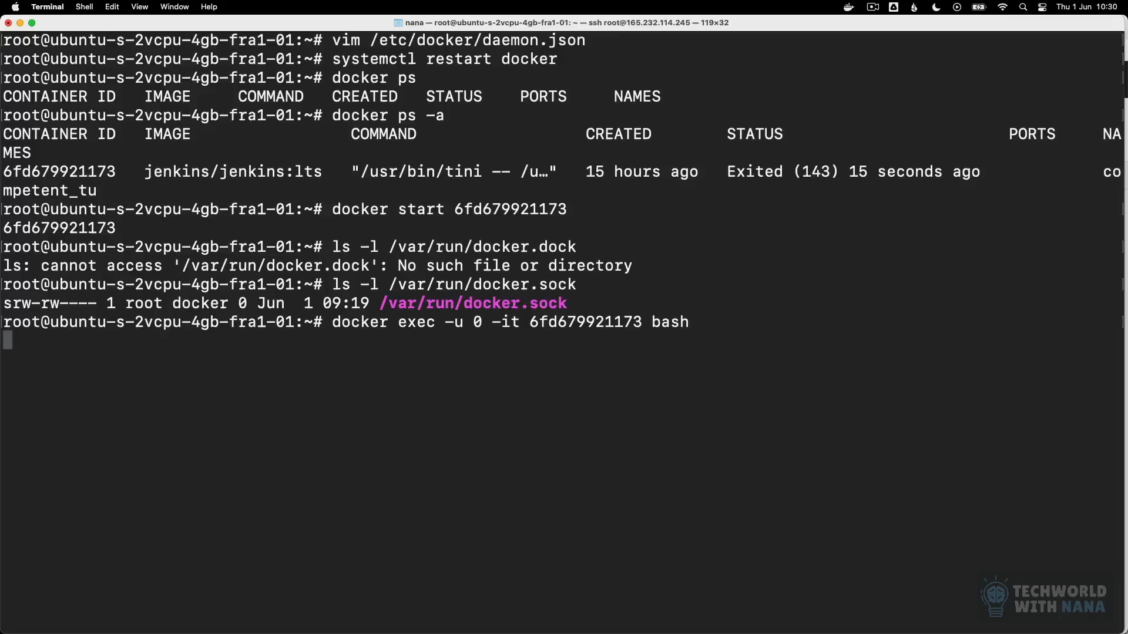
# Step: Enter a chmod command targeting /var/run/docker.sock in the container's shell
pyautogui.write('chmod /')
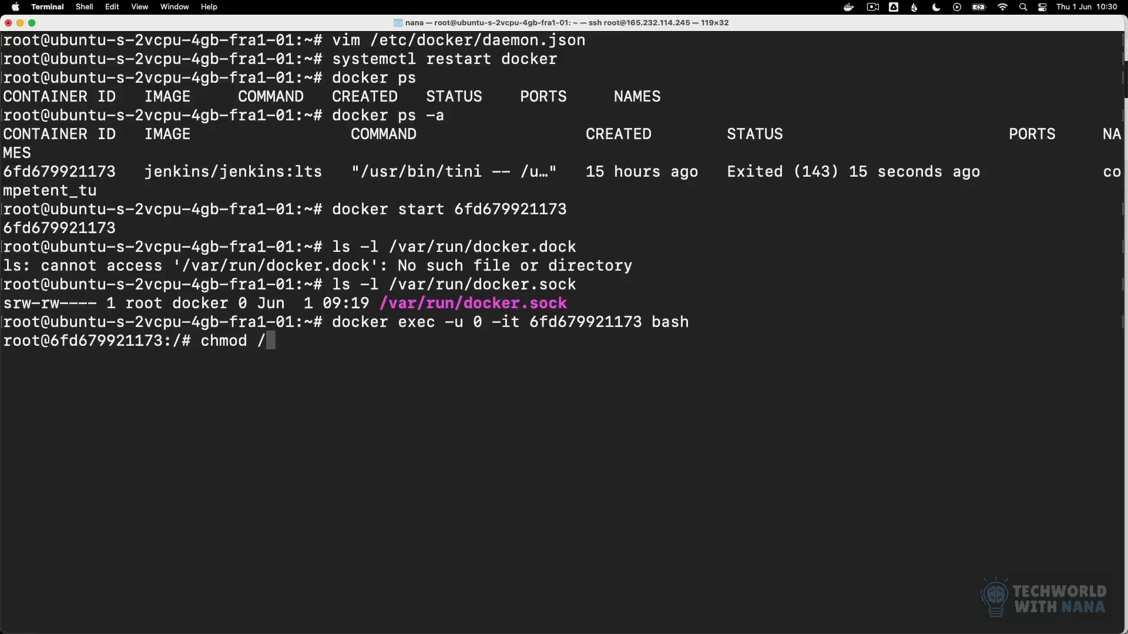
pyautogui.write('var/run/docker.sock')
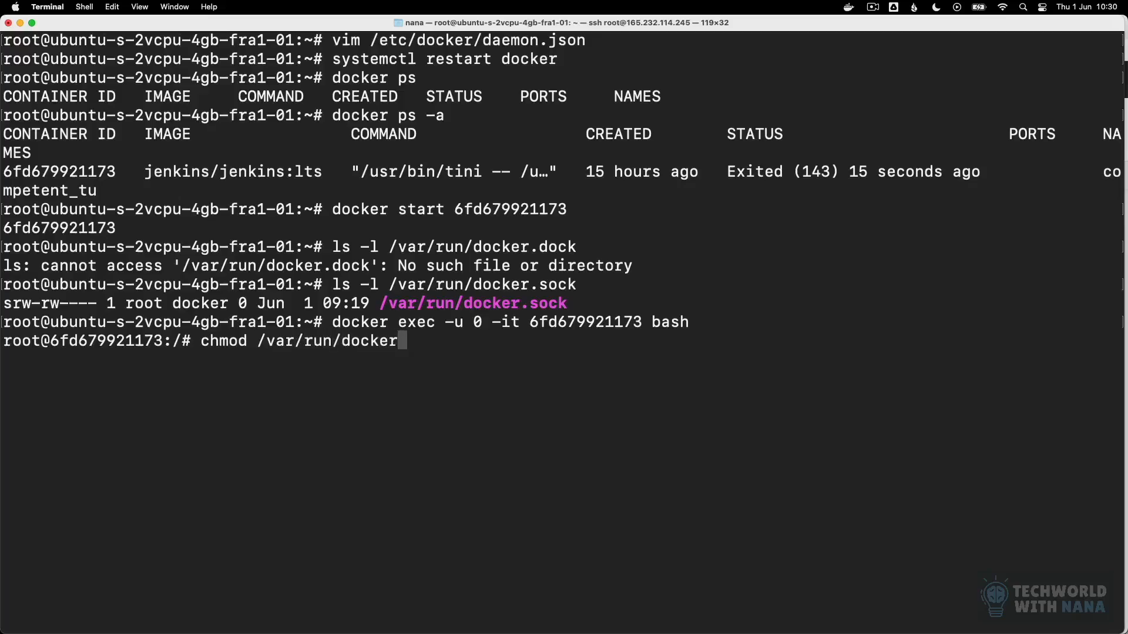
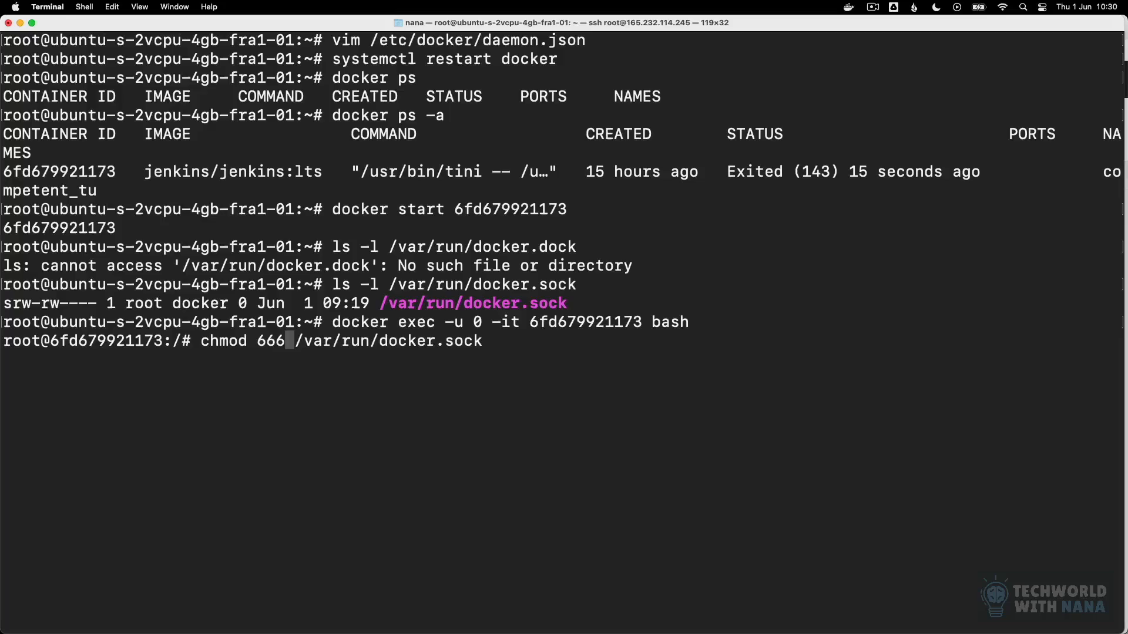
# Step: Set the permissions of /var/run/docker.sock to 666 with chmod in the container's shell
pyautogui.doubleClick(261, 343)
pyautogui.click(263, 344)
pyautogui.moveTo(263, 343); pyautogui.dragTo(283, 341)
pyautogui.click(285, 341)
pyautogui.press('Return')
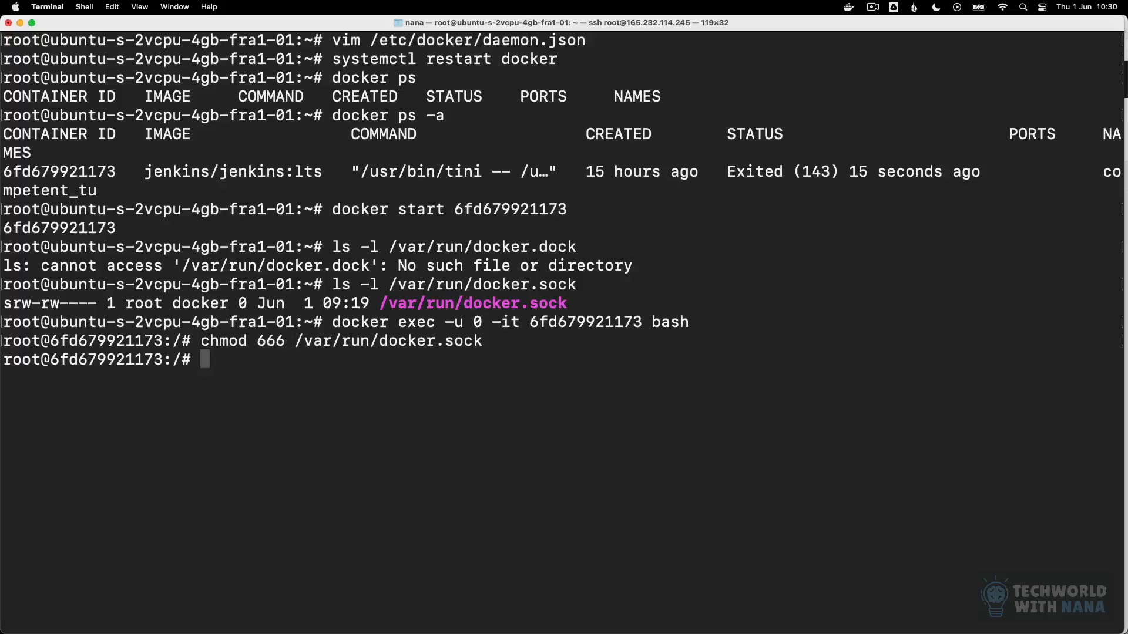
# Step: Enter an ls command for the Docker socket under /var/run in the container's shell
pyautogui.write('ls /var/run/d')
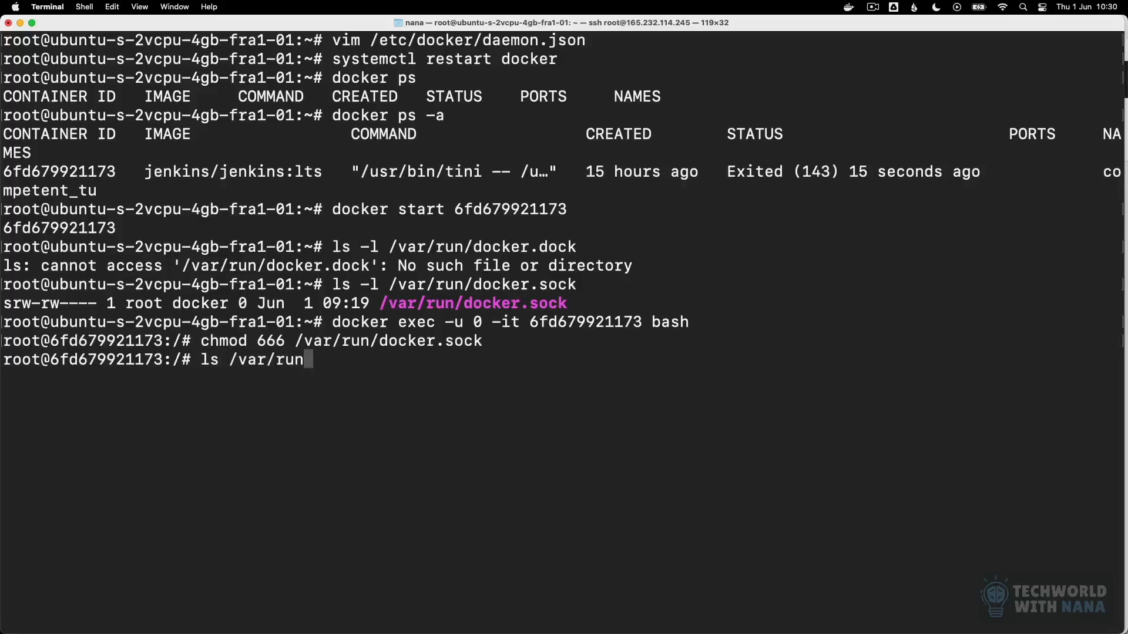
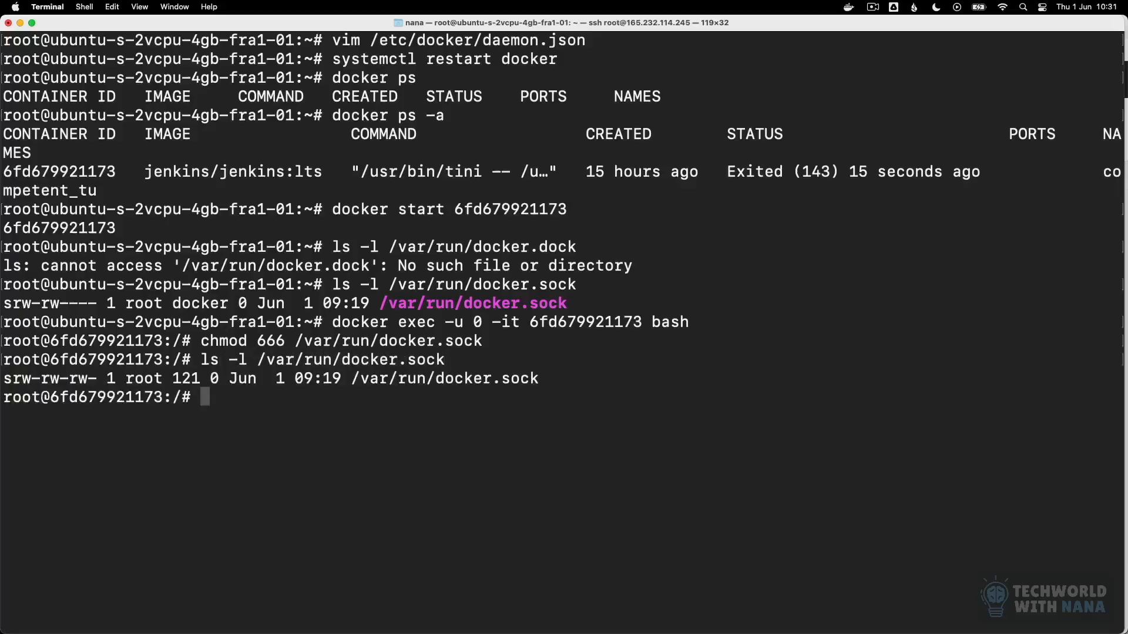
# Step: Exit the container's shell and list the permissions of /var/run/docker.sock on the host with ls -l
pyautogui.write('exit')
pyautogui.press('Return')
pyautogui.press('Up')
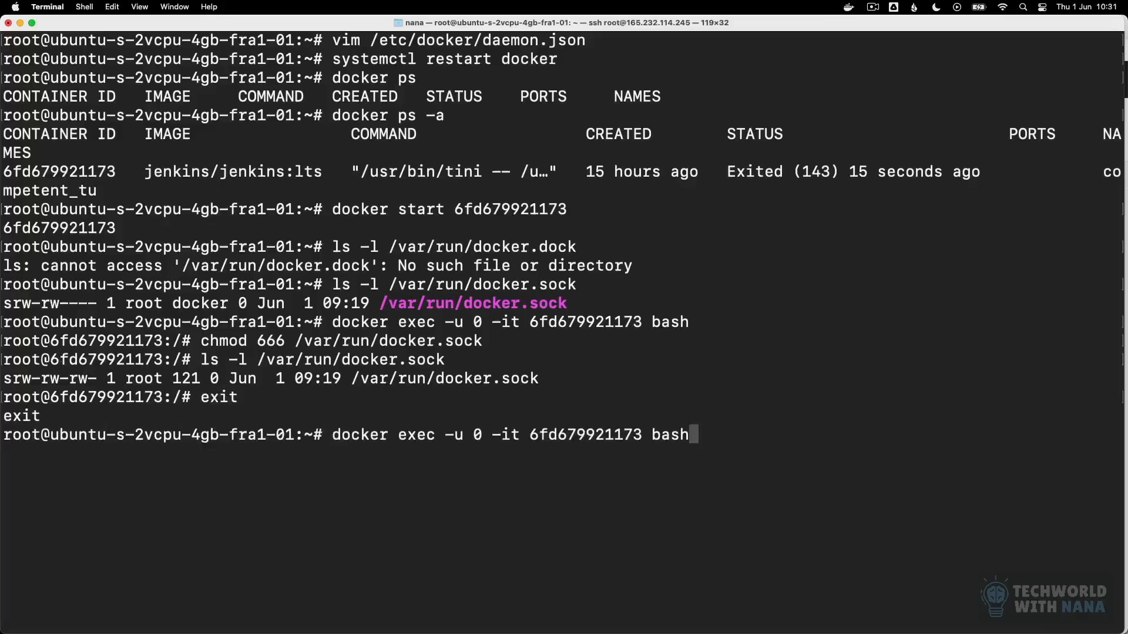
pyautogui.press('Up')
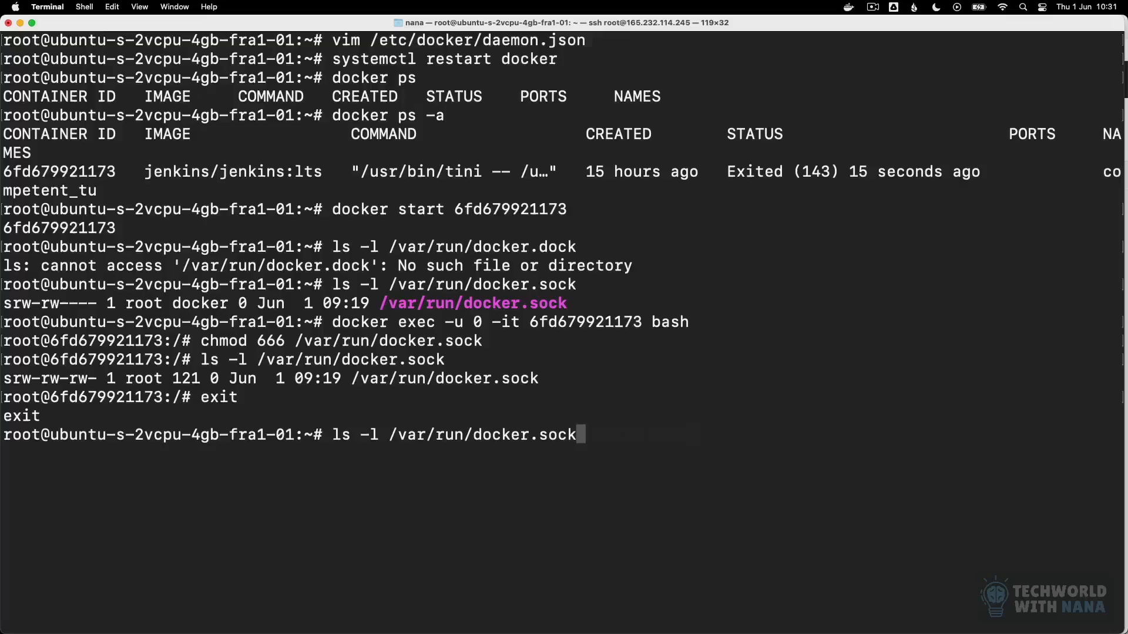
pyautogui.press('Return')
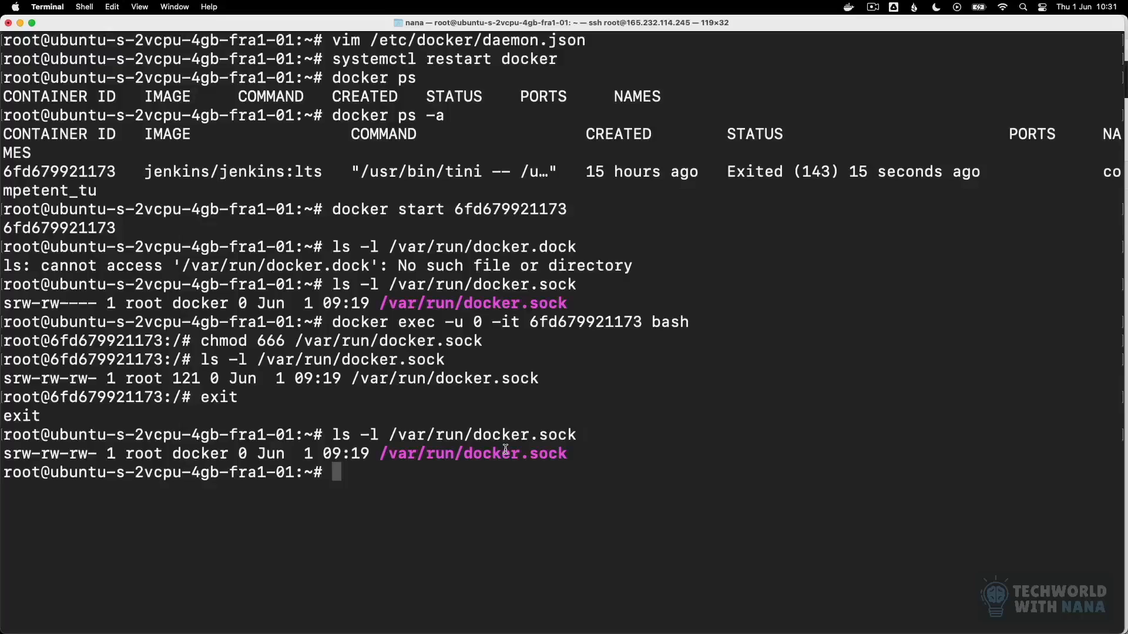
# Step: Switch to Jenkins in Chrome and open the form for adding new credentials to the System store's global domain
pyautogui.moveTo(449, 623)
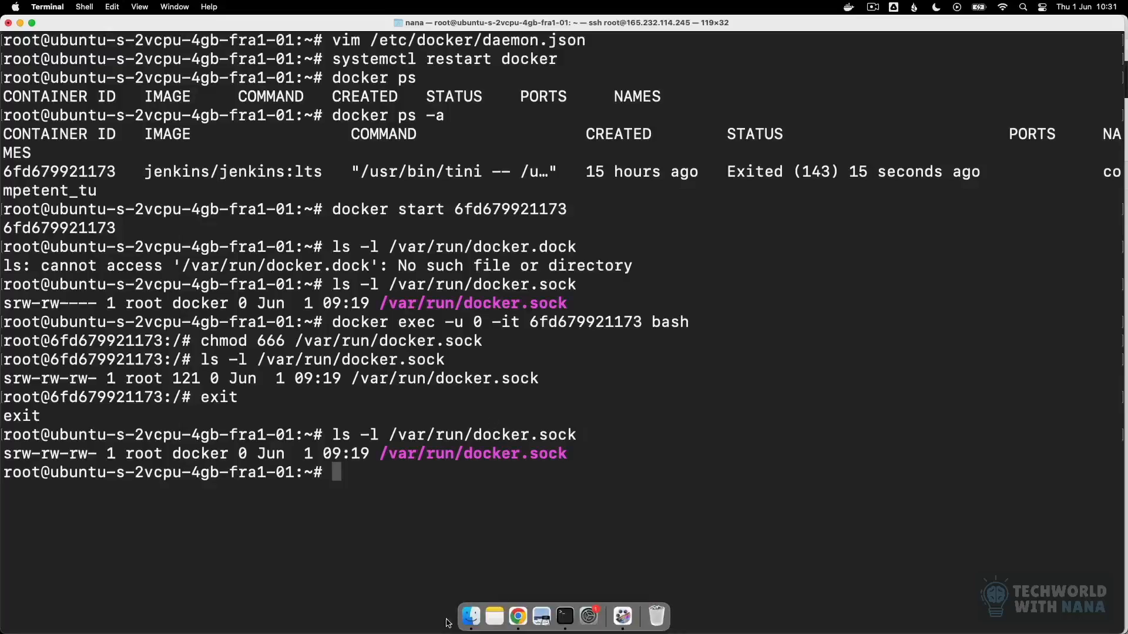
pyautogui.click(516, 617)
pyautogui.click(250, 30)
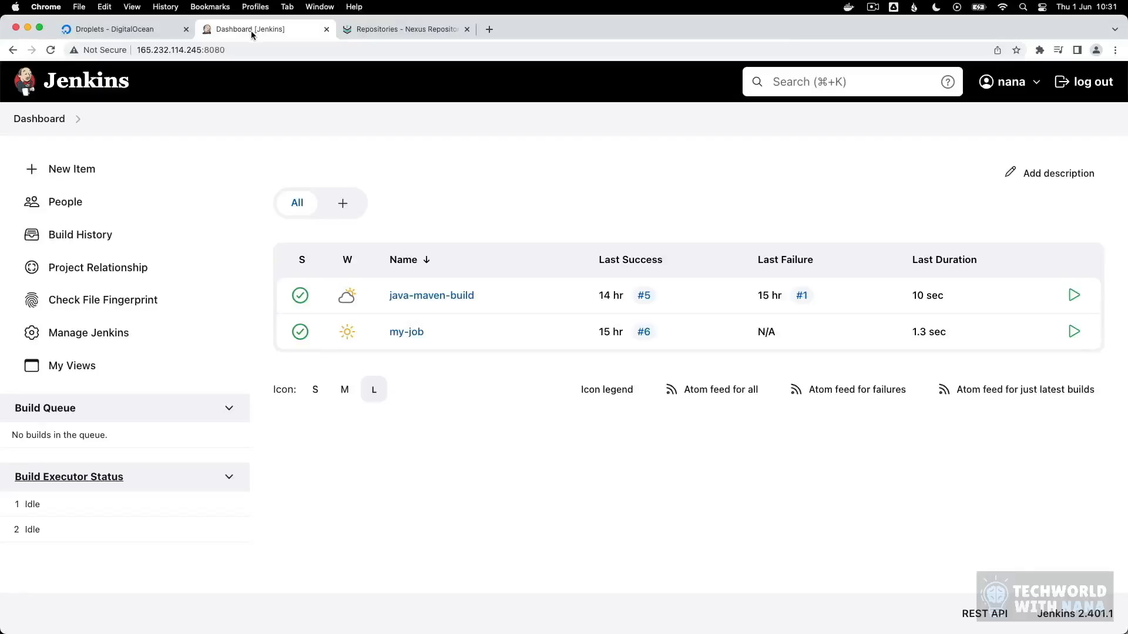
pyautogui.click(403, 297)
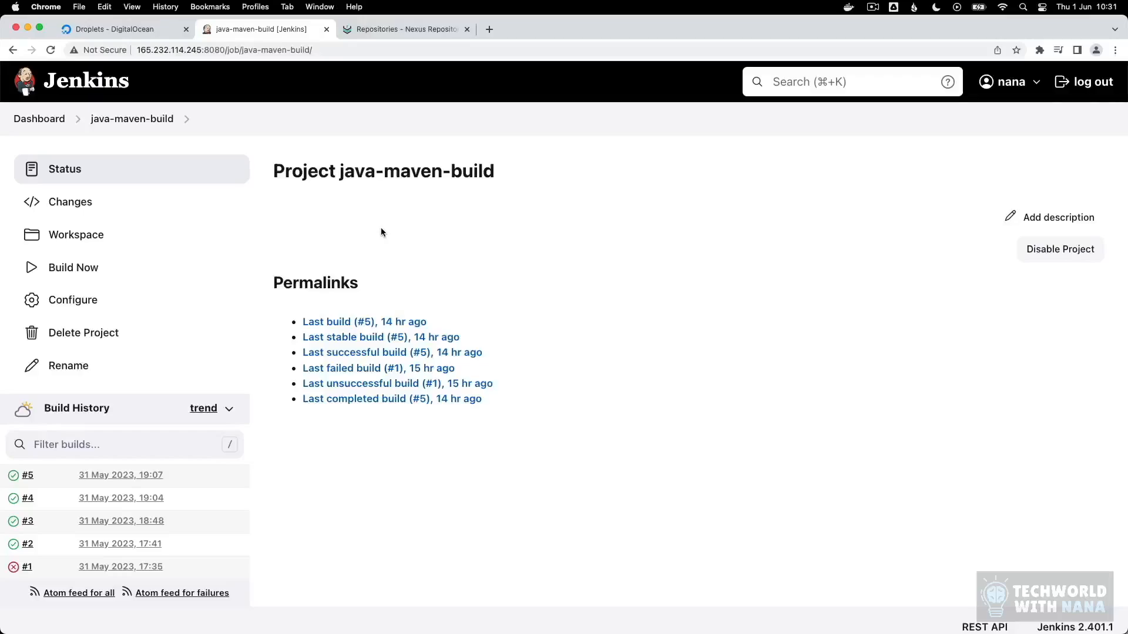
pyautogui.click(30, 120)
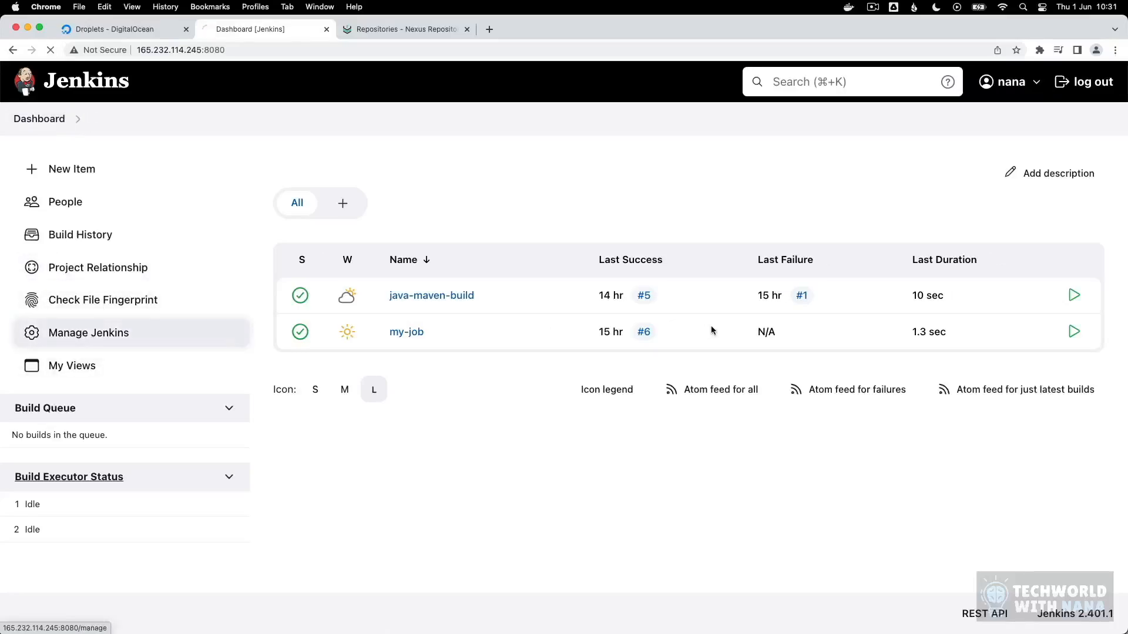
pyautogui.click(632, 531)
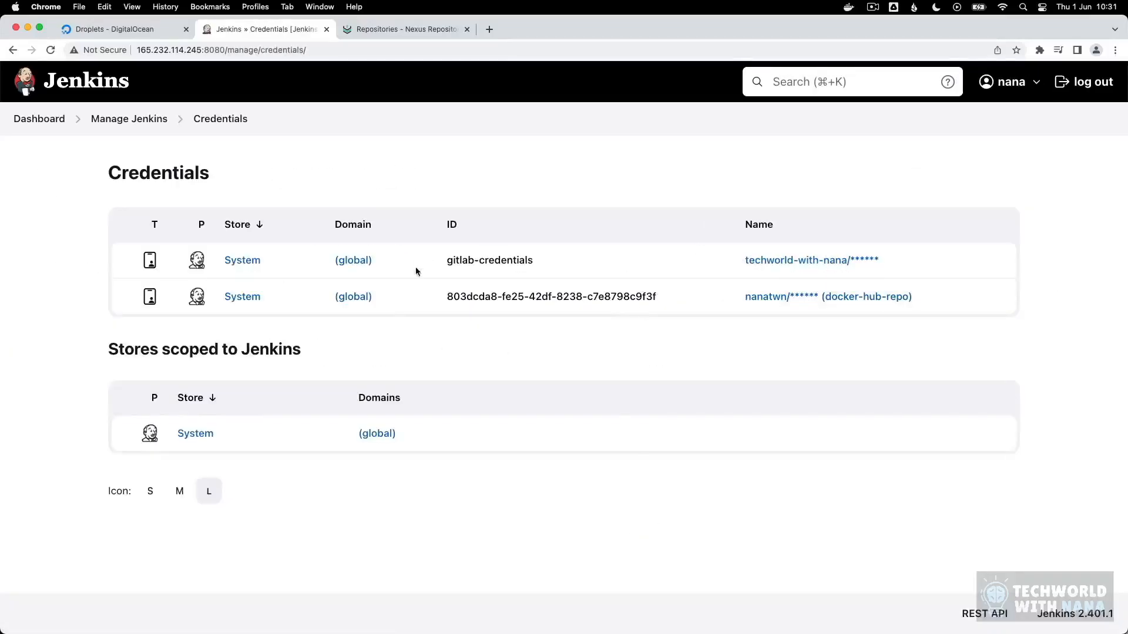
pyautogui.click(245, 303)
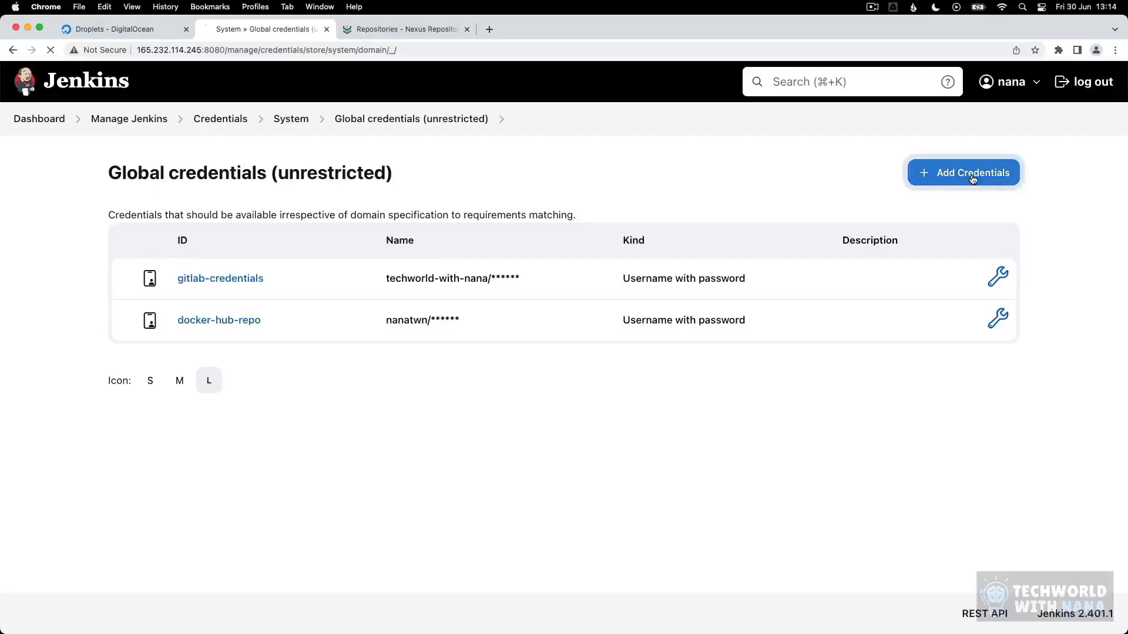
pyautogui.click(969, 177)
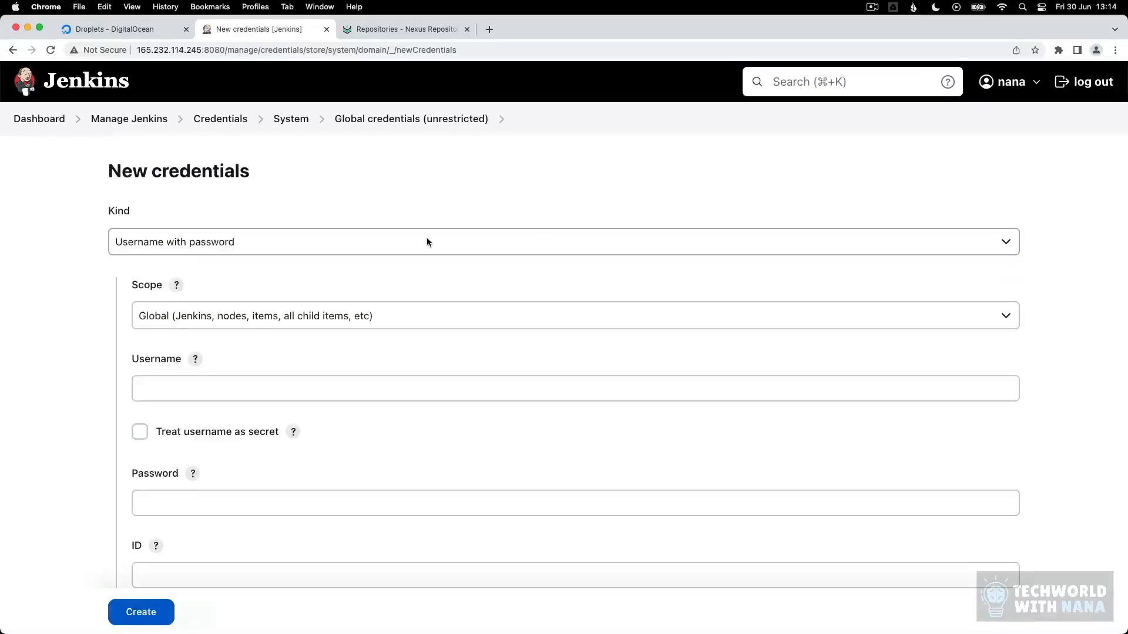
# Step: Create a username-with-password credential by entering the Nexus account's username and password and the ID nexus-docker-repo
pyautogui.click(237, 388)
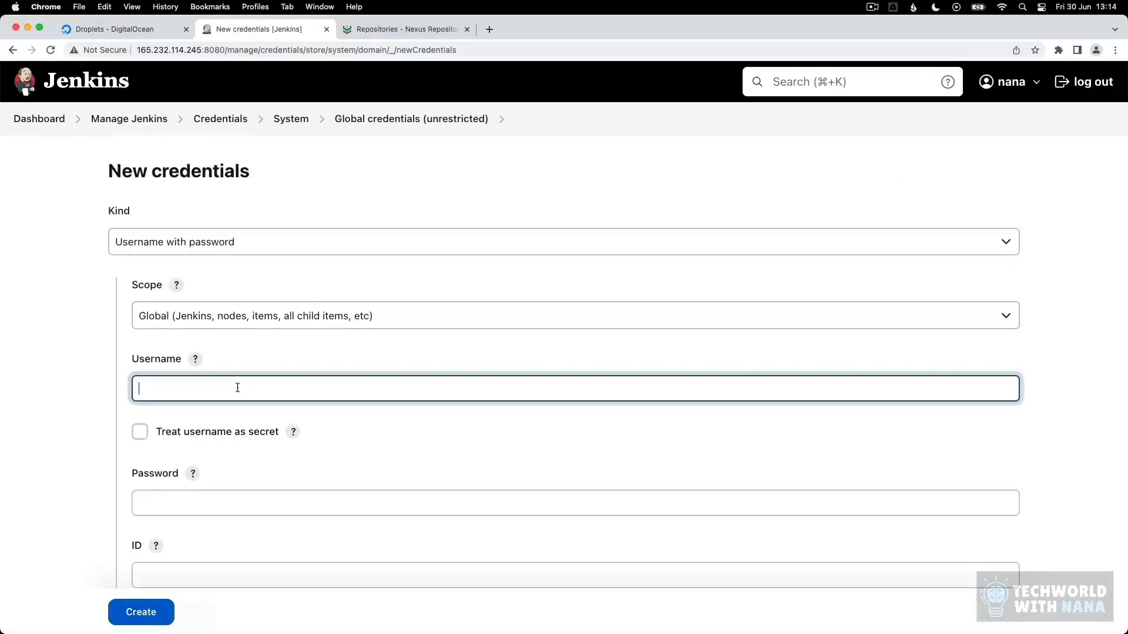
pyautogui.write('nana')
pyautogui.press('Tab')
pyautogui.write('••')
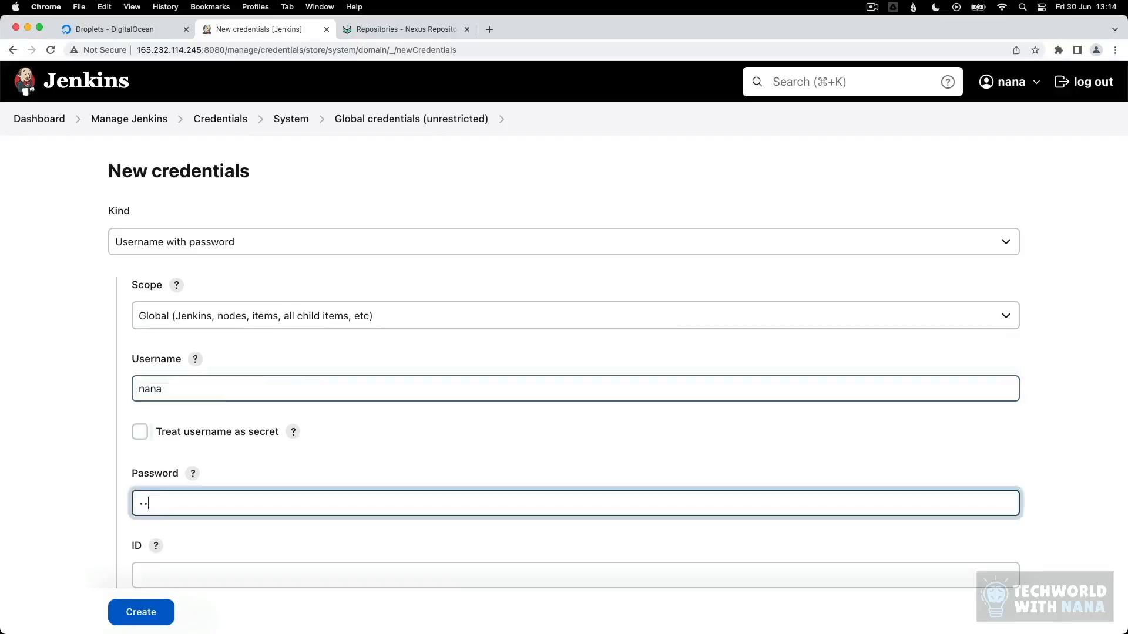
pyautogui.write('•••••••')
pyautogui.press('Tab')
pyautogui.write('nexus-')
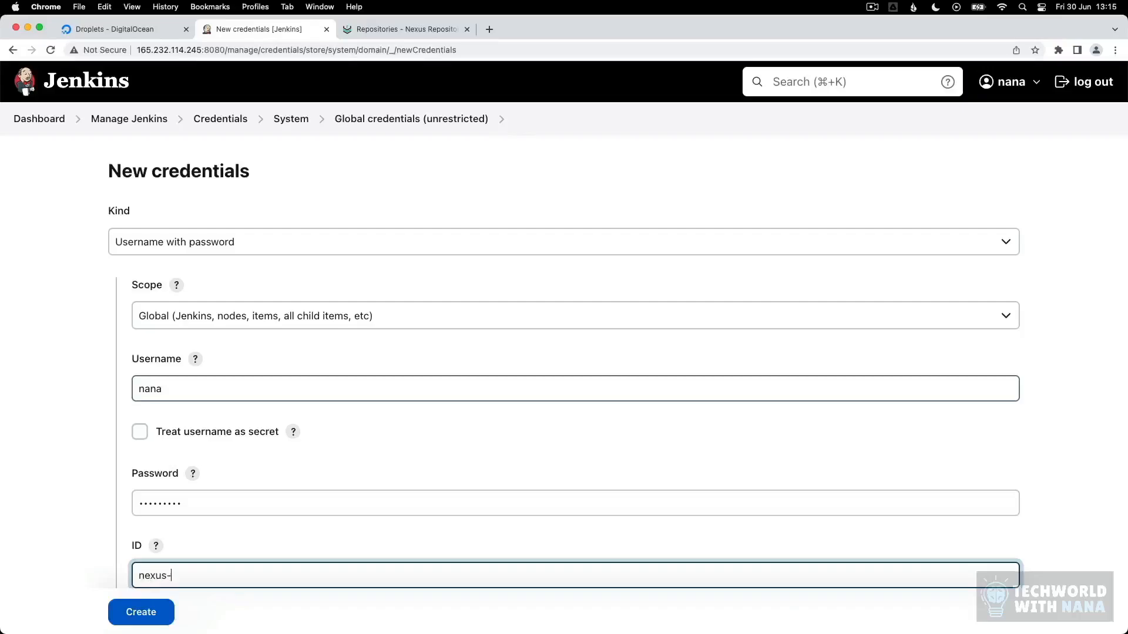
pyautogui.write('docker-repo')
pyautogui.click(141, 612)
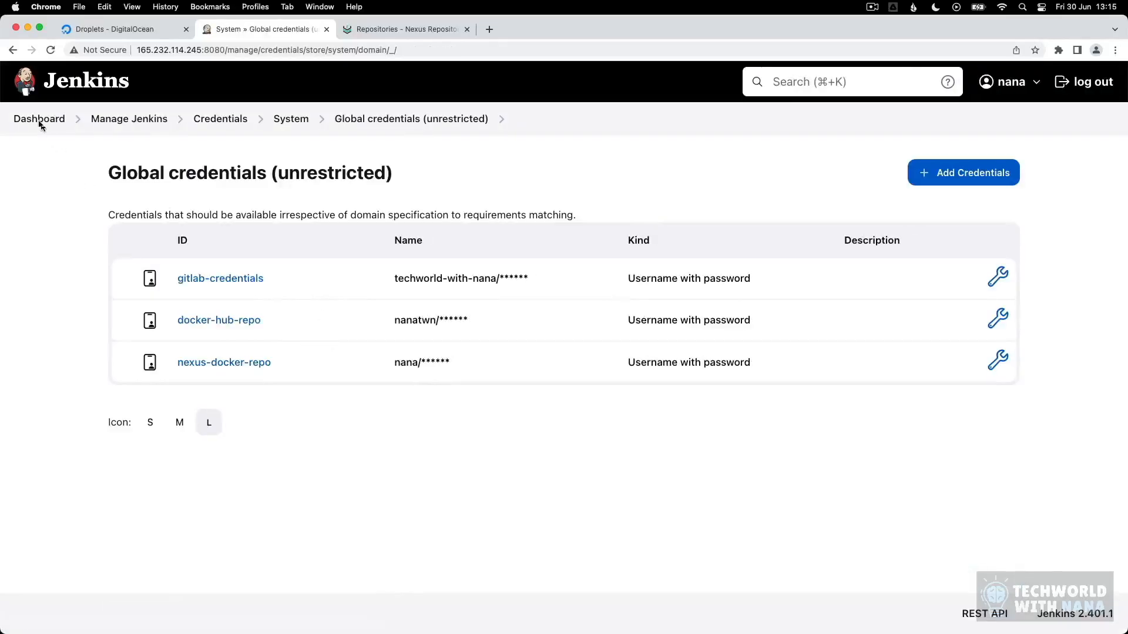
# Step: Open the java-maven-build job's configuration and select the Nexus username-and-password credential for the secret binding in its build environment
pyautogui.click(37, 117)
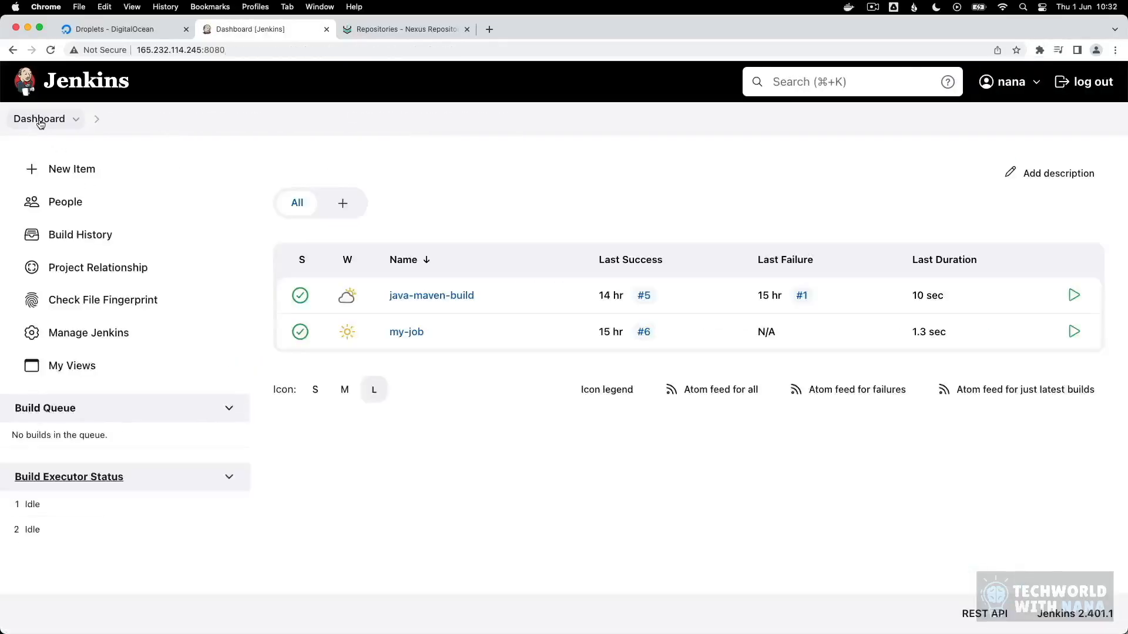
pyautogui.click(422, 295)
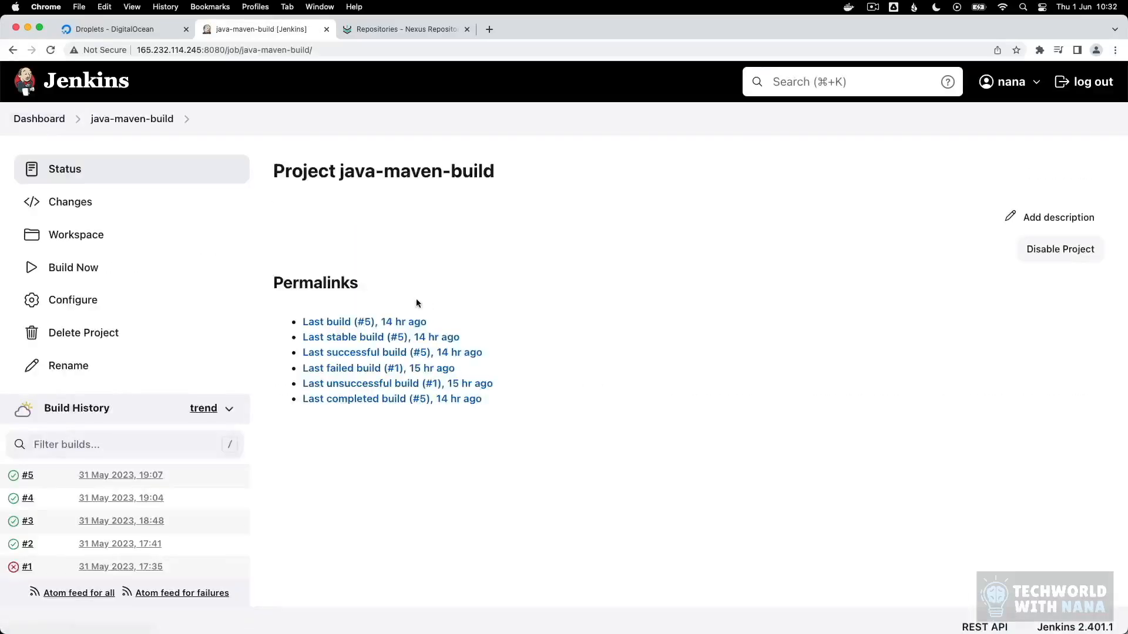
pyautogui.click(96, 304)
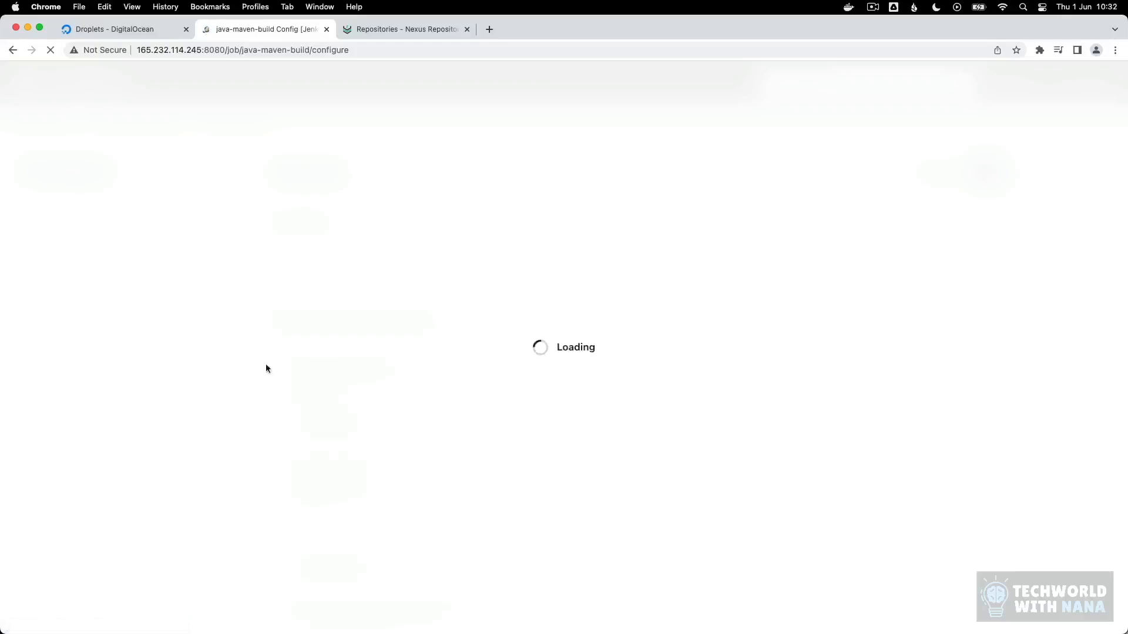
pyautogui.click(121, 351)
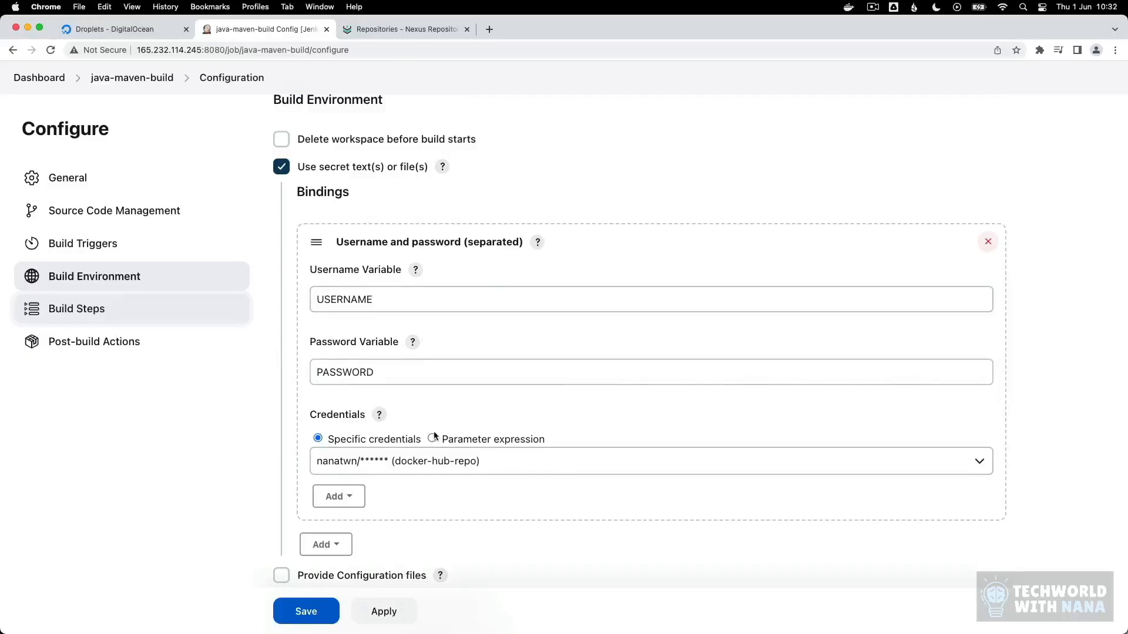
pyautogui.click(438, 461)
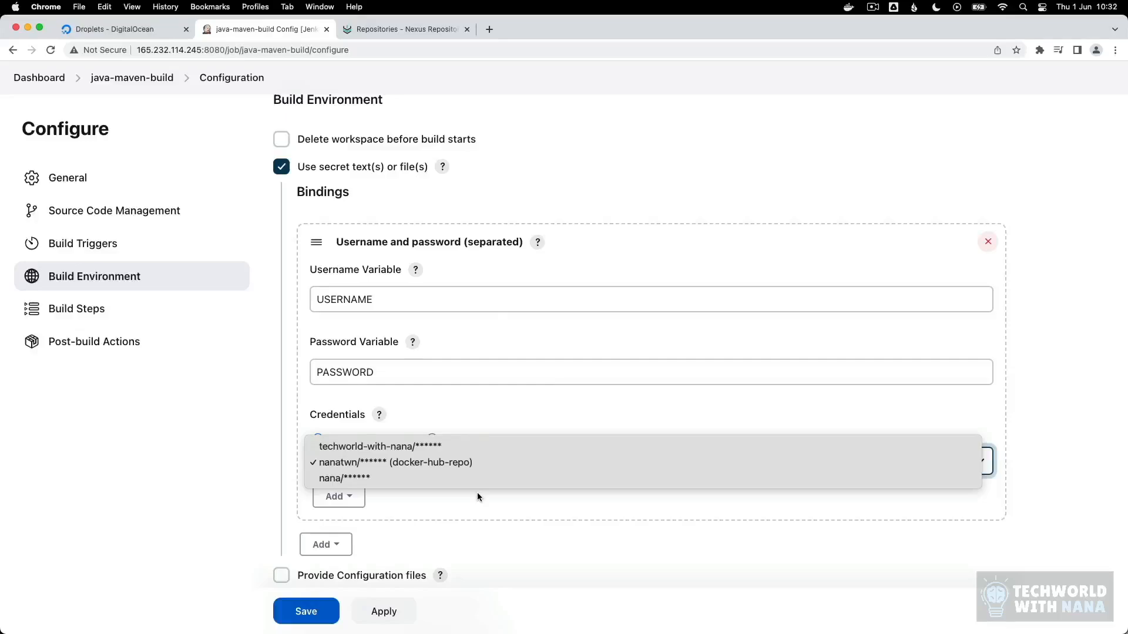
pyautogui.click(387, 480)
# Step: Remove the image name nanatwn/demo-app from the docker build line of the Execute shell command
pyautogui.scroll(-15, 393, 477)
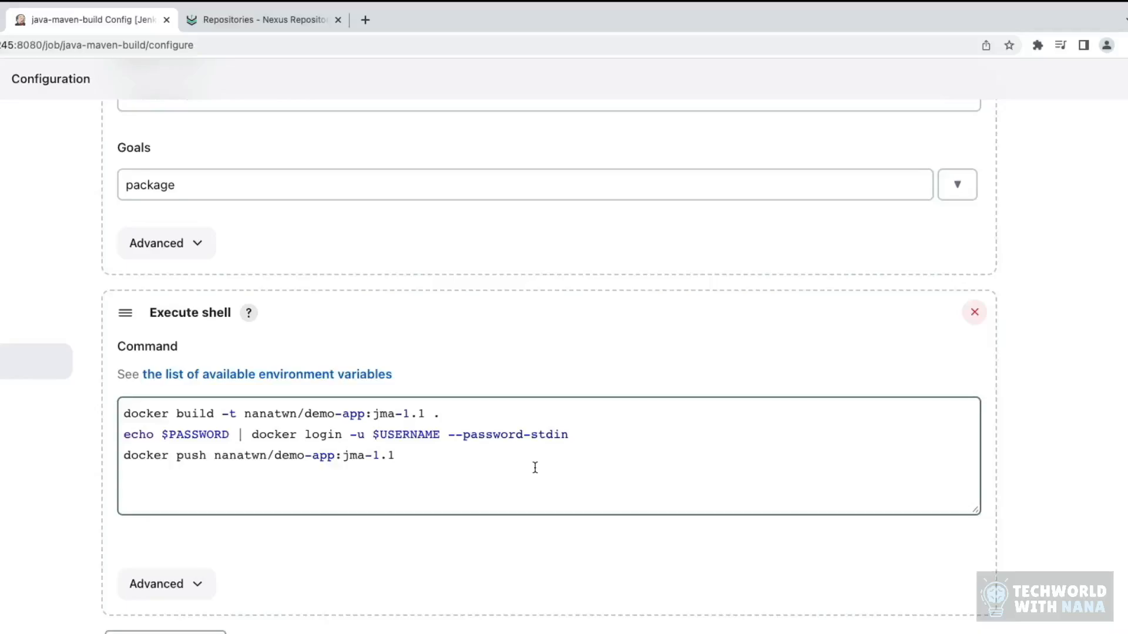
pyautogui.moveTo(245, 414); pyautogui.dragTo(364, 414)
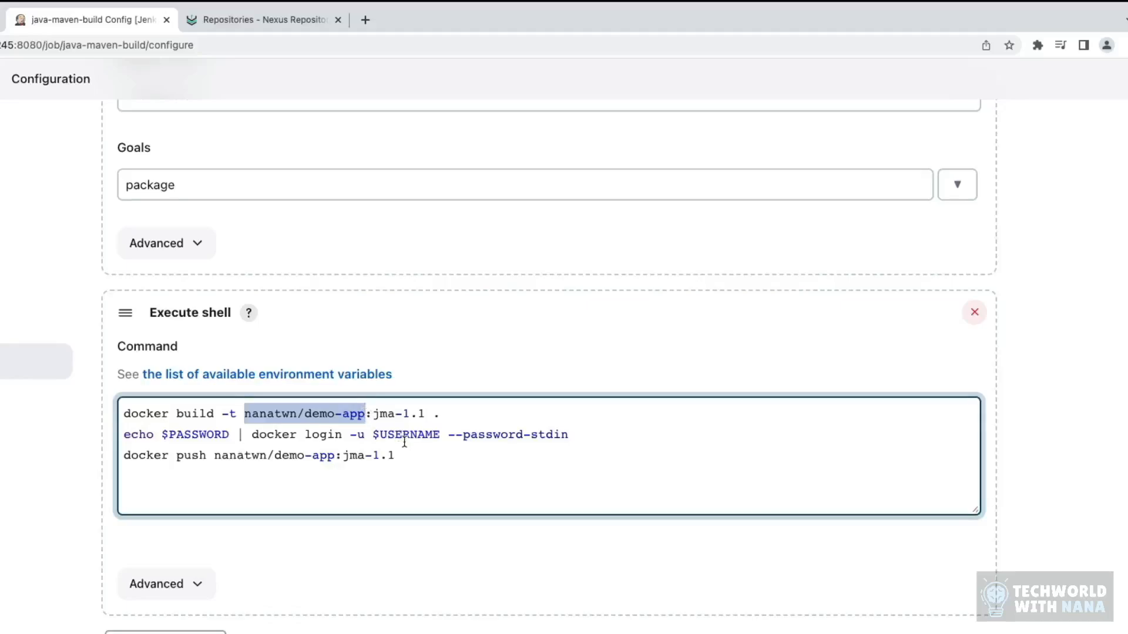
pyautogui.press('BackSpace')
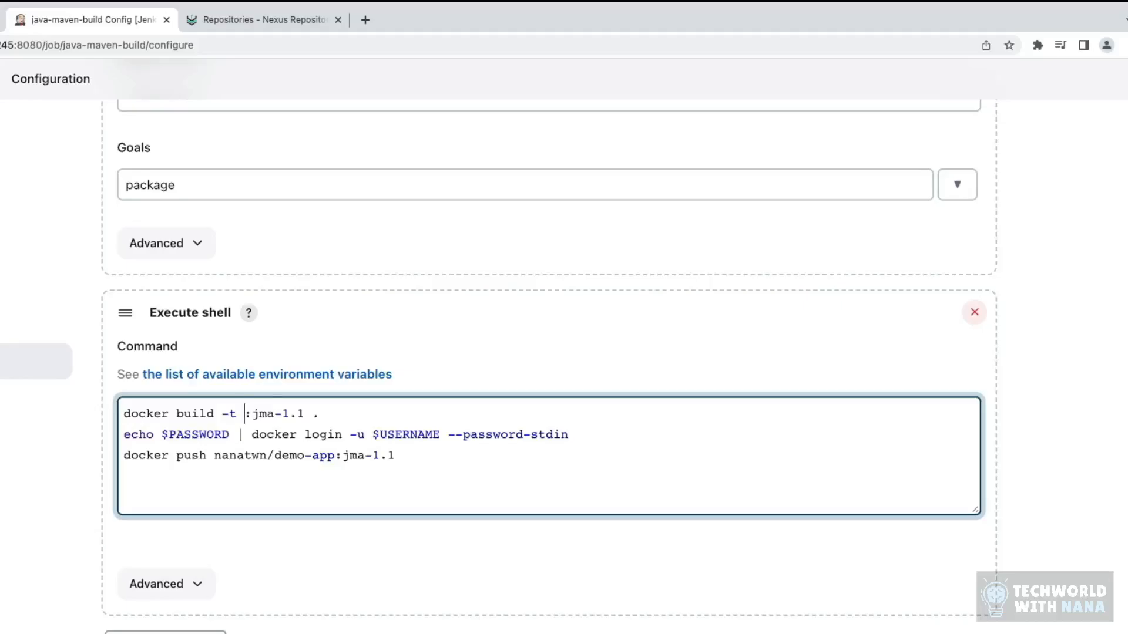
# Step: Copy the host IP from the docker-hosted repository's URL in Nexus and insert it as 209.38.250.80:8083 in the Jenkins docker build line
pyautogui.scroll(1, 343, 443)
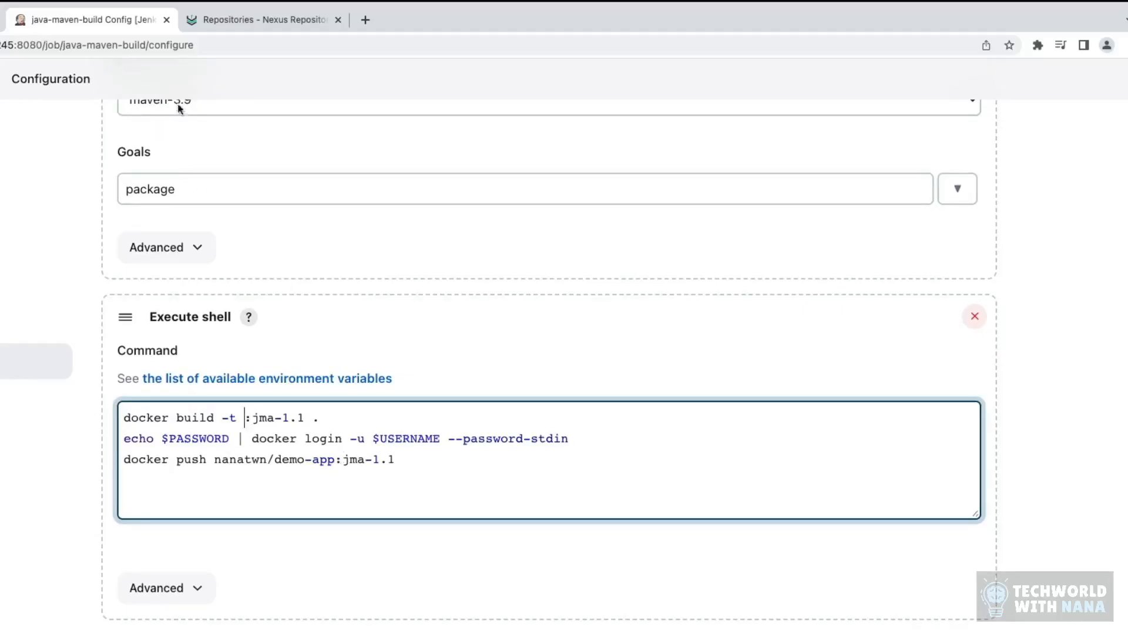
pyautogui.click(259, 19)
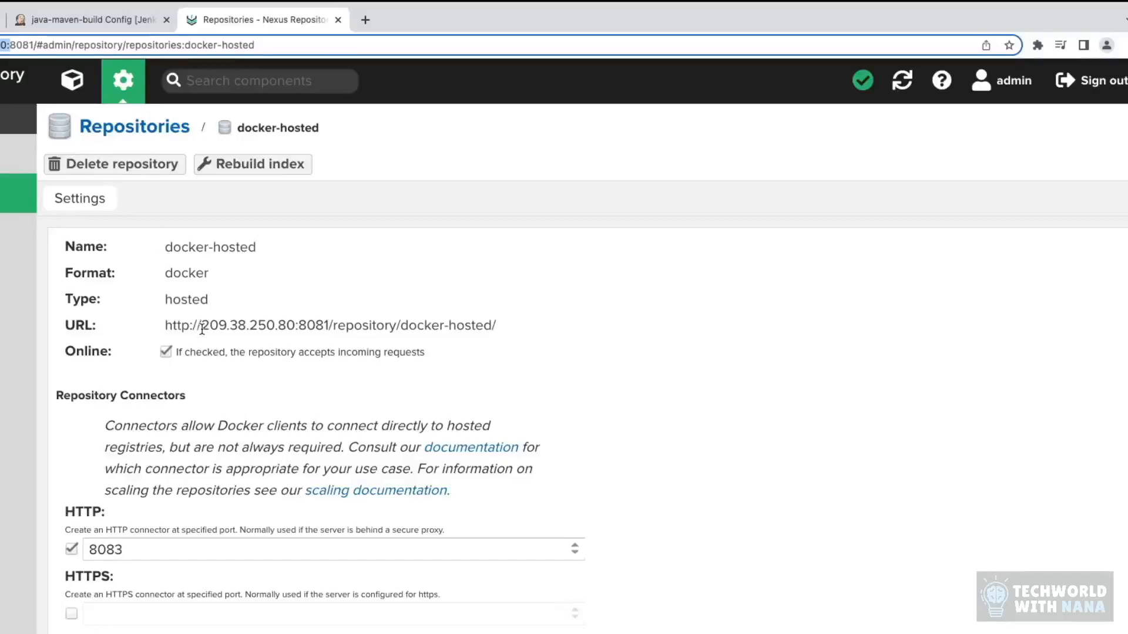
pyautogui.moveTo(202, 325); pyautogui.dragTo(296, 327)
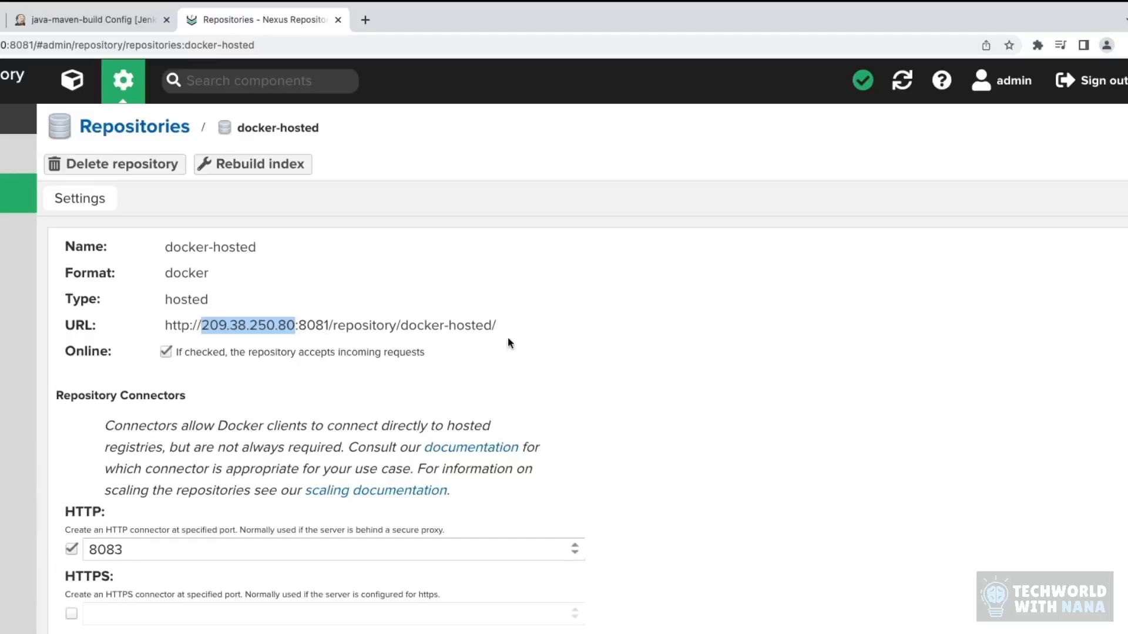
pyautogui.moveTo(497, 327); pyautogui.dragTo(294, 327)
pyautogui.hotkey('ctrl', 'c')
pyautogui.click(175, 327)
pyautogui.click(75, 19)
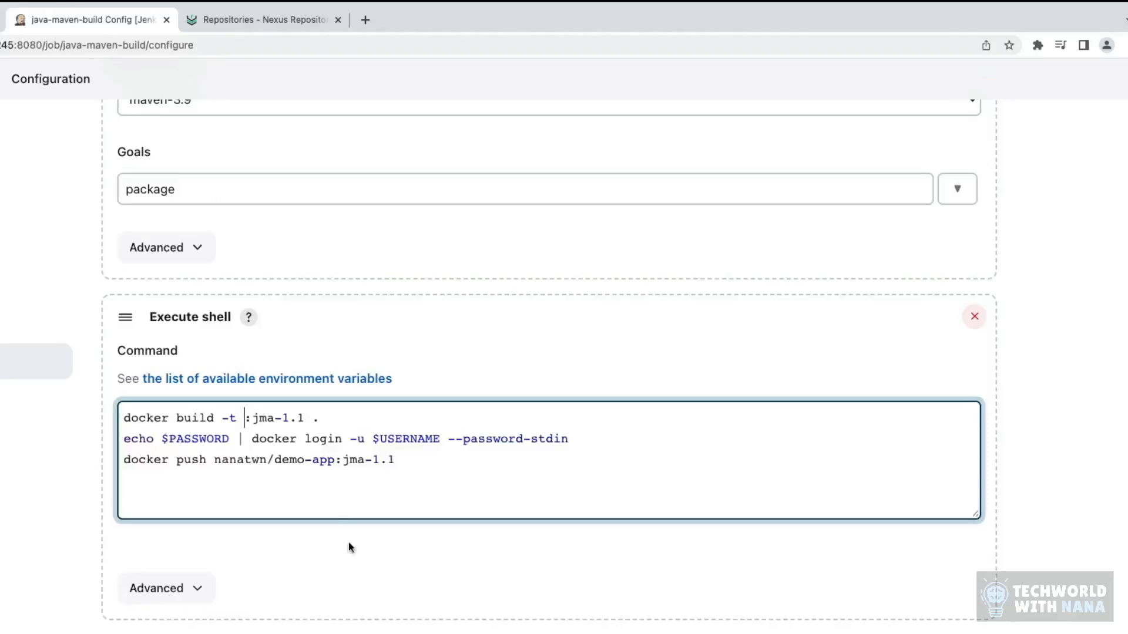
pyautogui.click(244, 418)
pyautogui.hotkey('ctrl', 'v')
pyautogui.write(':8083')
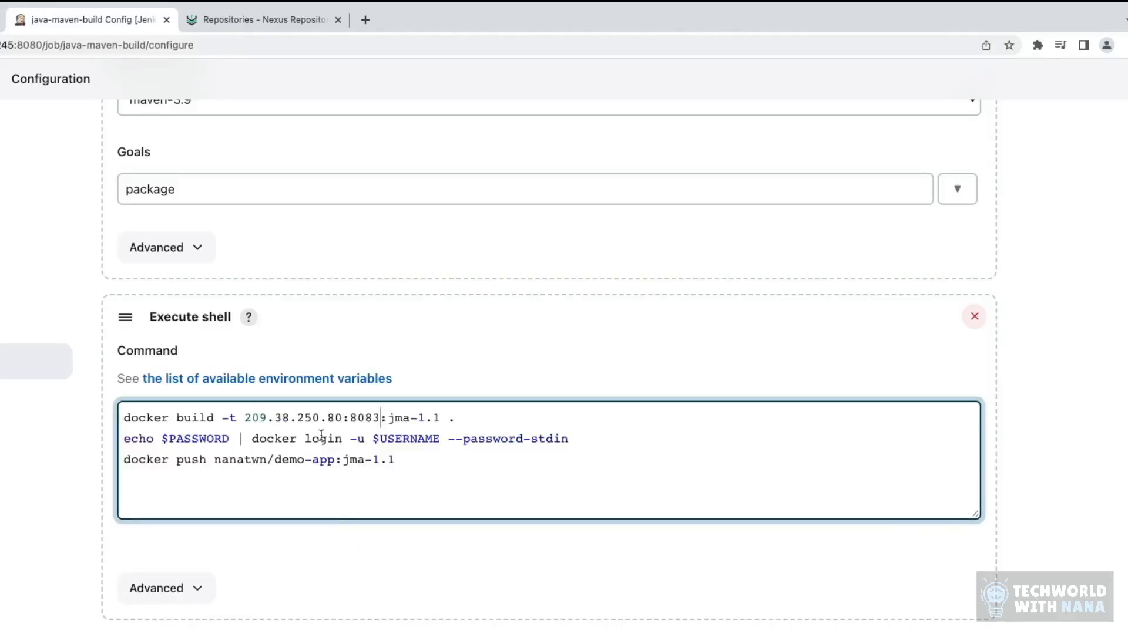
# Step: Add /java-maven-app after the registry address in the docker build line and shorten the image tag to 1.1
pyautogui.moveTo(245, 418); pyautogui.dragTo(380, 416)
pyautogui.press('super+c')
pyautogui.click(380, 417)
pyautogui.write('/java-ma')
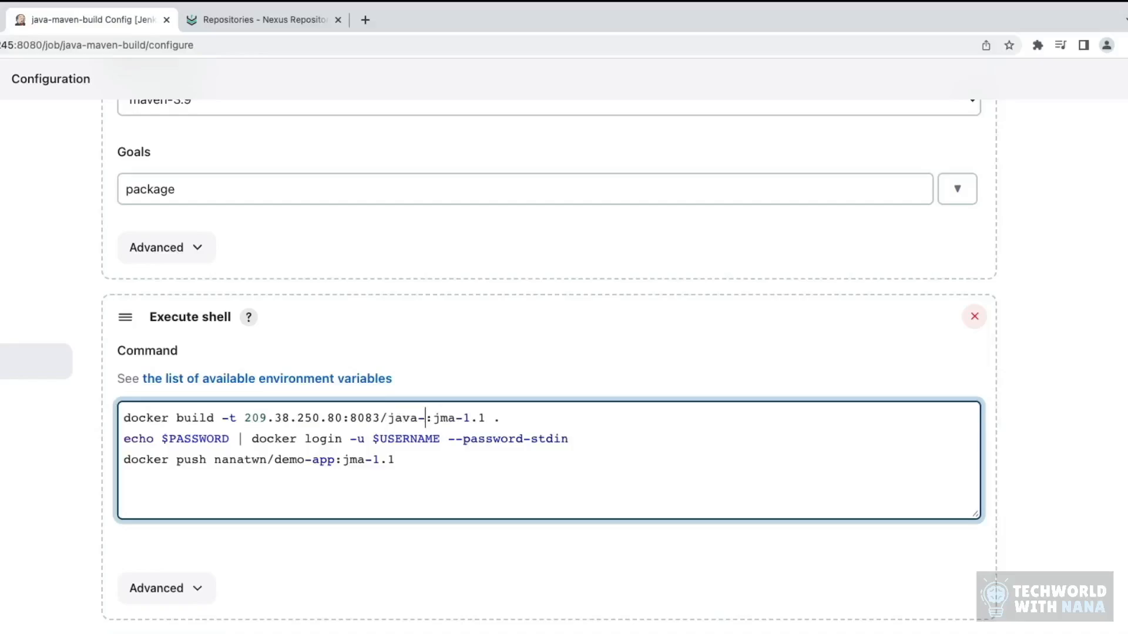
pyautogui.write('ven-app')
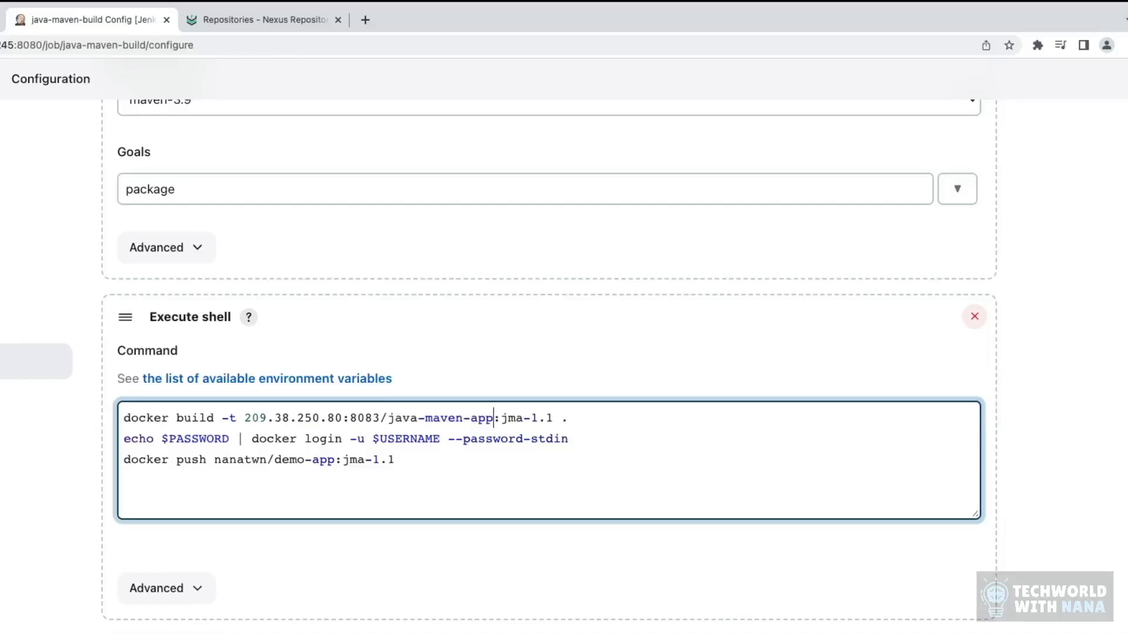
pyautogui.click(532, 418)
pyautogui.press('BackSpace')
pyautogui.press('BackSpace')
pyautogui.press('BackSpace')
pyautogui.press('BackSpace')
pyautogui.moveTo(523, 418); pyautogui.dragTo(241, 417)
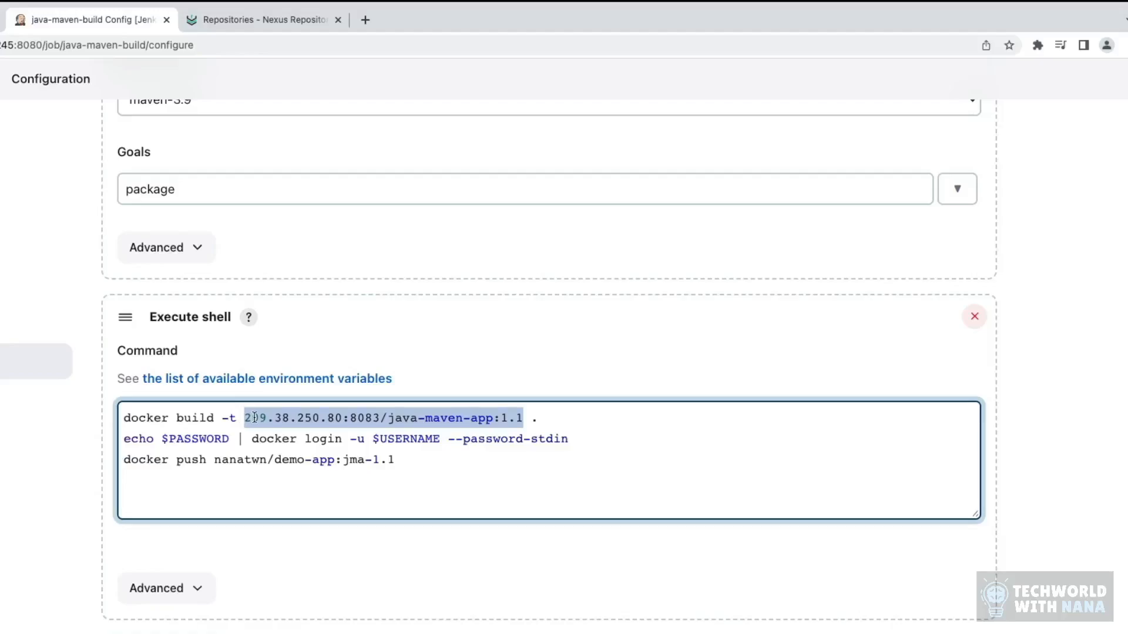
pyautogui.click(252, 417)
pyautogui.moveTo(387, 418); pyautogui.dragTo(531, 419)
pyautogui.click(381, 417)
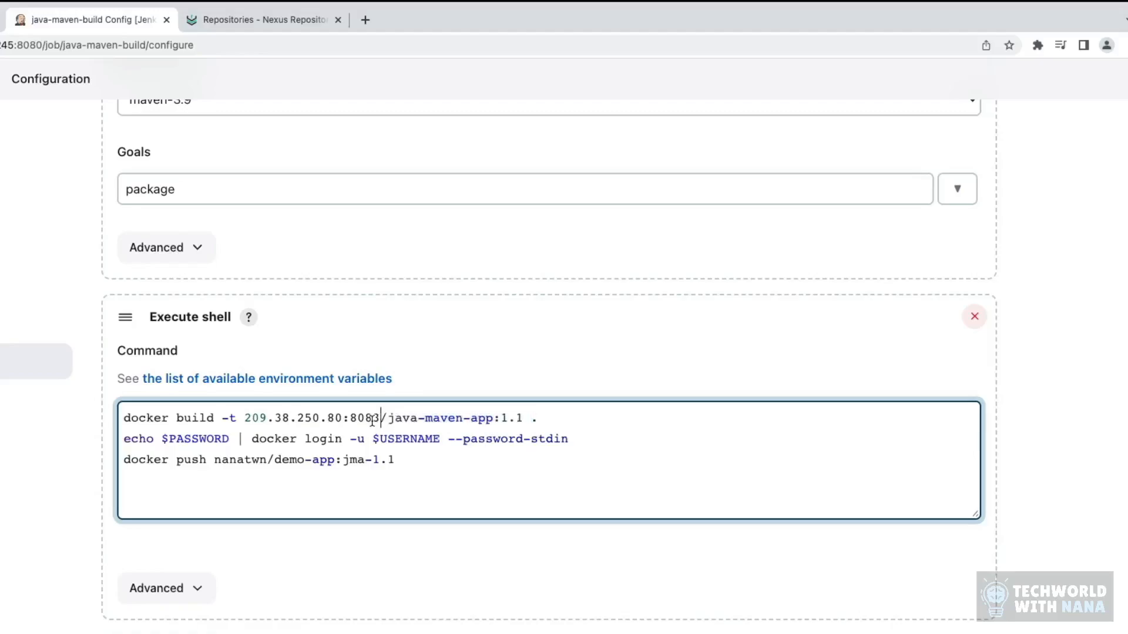
# Step: Copy the registry address from the docker build line and append 209.38.250.80:8083 to the docker login line after --password-stdin
pyautogui.moveTo(387, 418); pyautogui.dragTo(254, 418)
pyautogui.click(438, 439)
pyautogui.press('super+v')
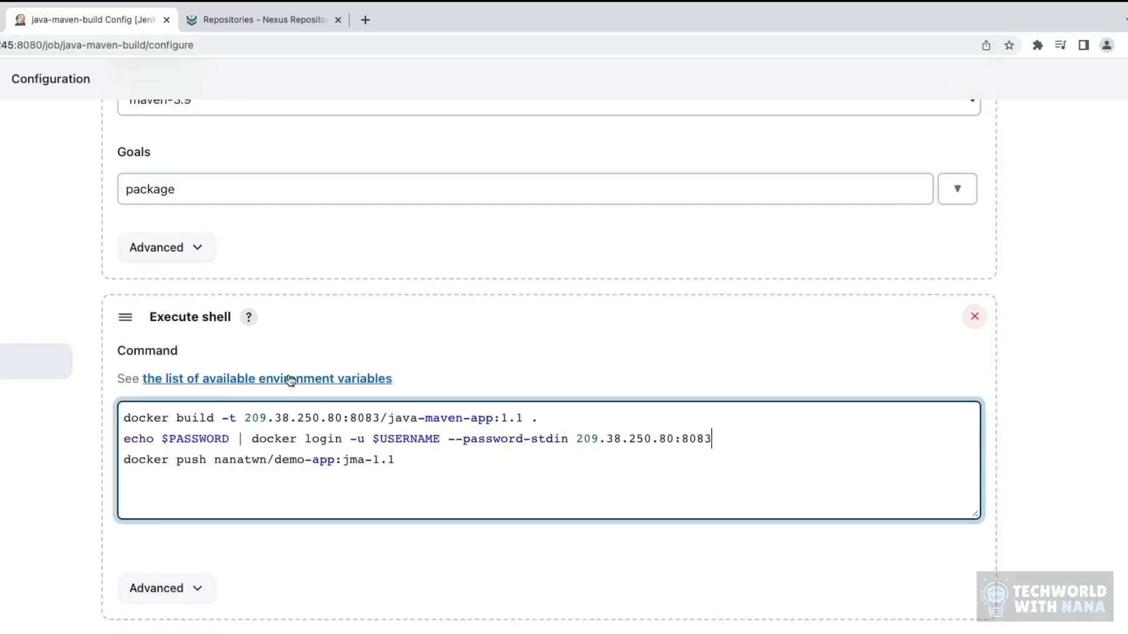
pyautogui.scroll(15, 290, 381)
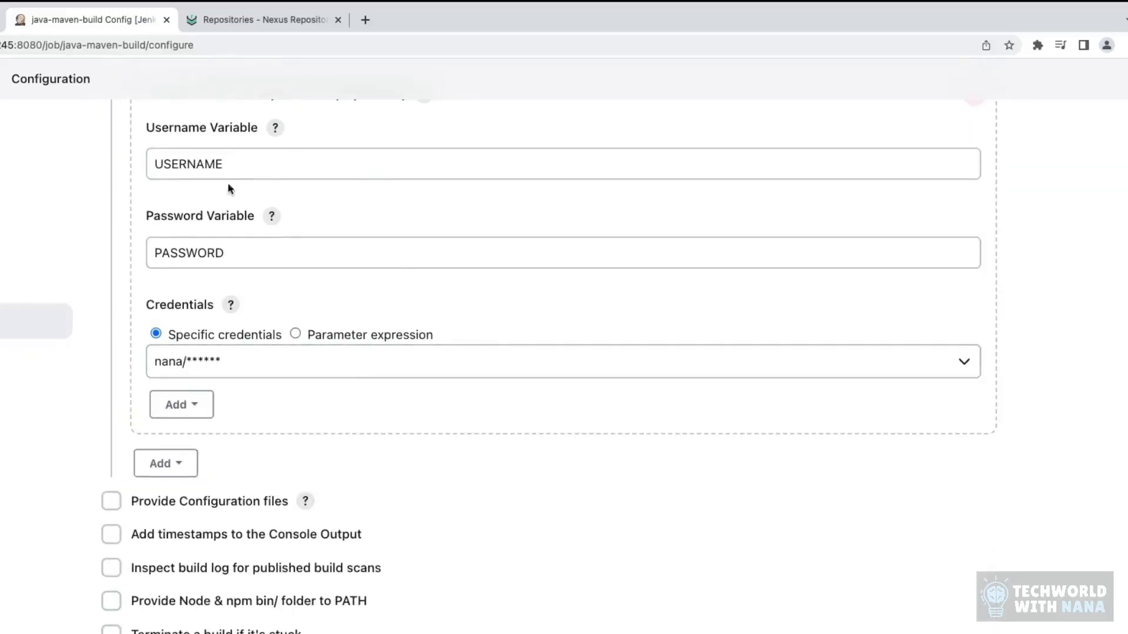
pyautogui.scroll(-8, 275, 374)
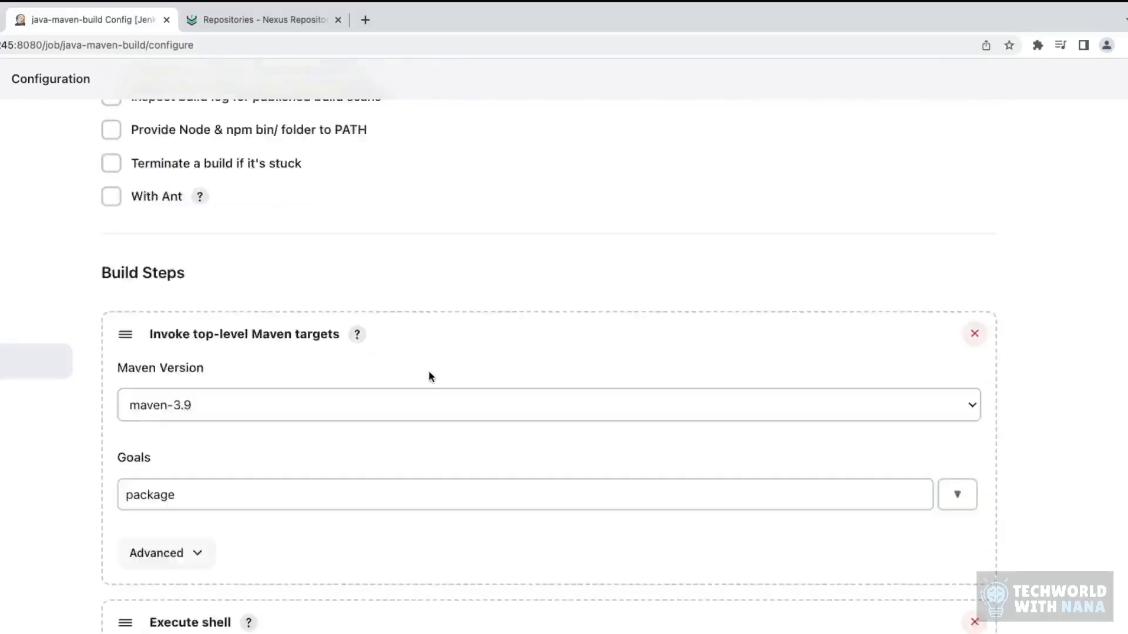
pyautogui.scroll(-4, 429, 376)
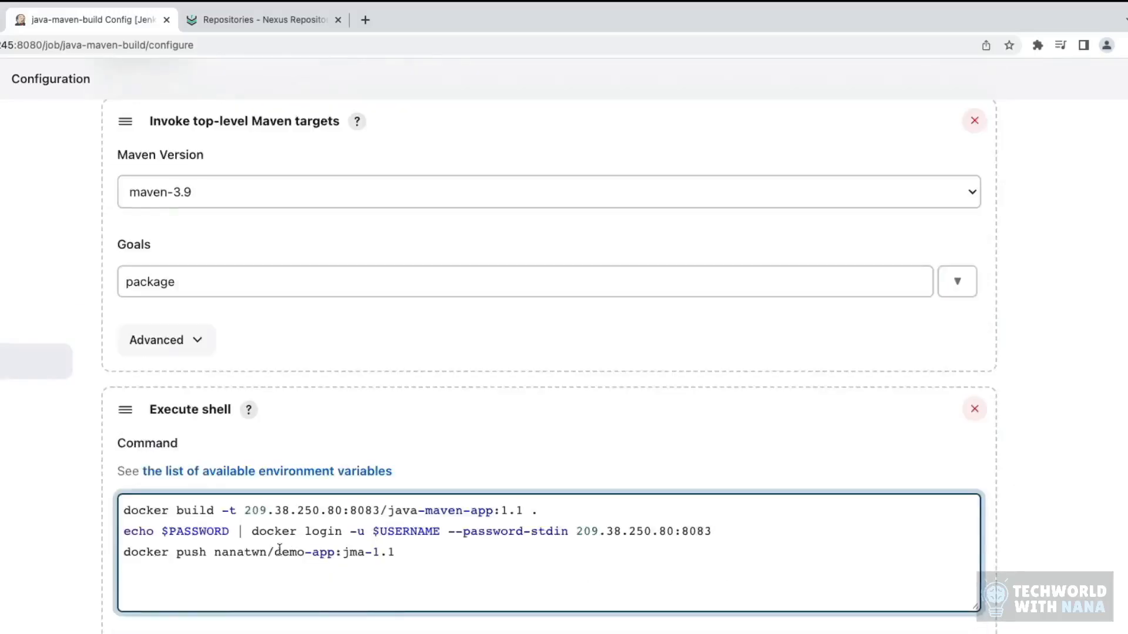
# Step: Replace the image name in the docker push line with 209.38.250.80:8083/java-maven-app:1.1 copied from the docker build line
pyautogui.click(456, 560)
pyautogui.moveTo(245, 509); pyautogui.dragTo(526, 509)
pyautogui.press('super+c')
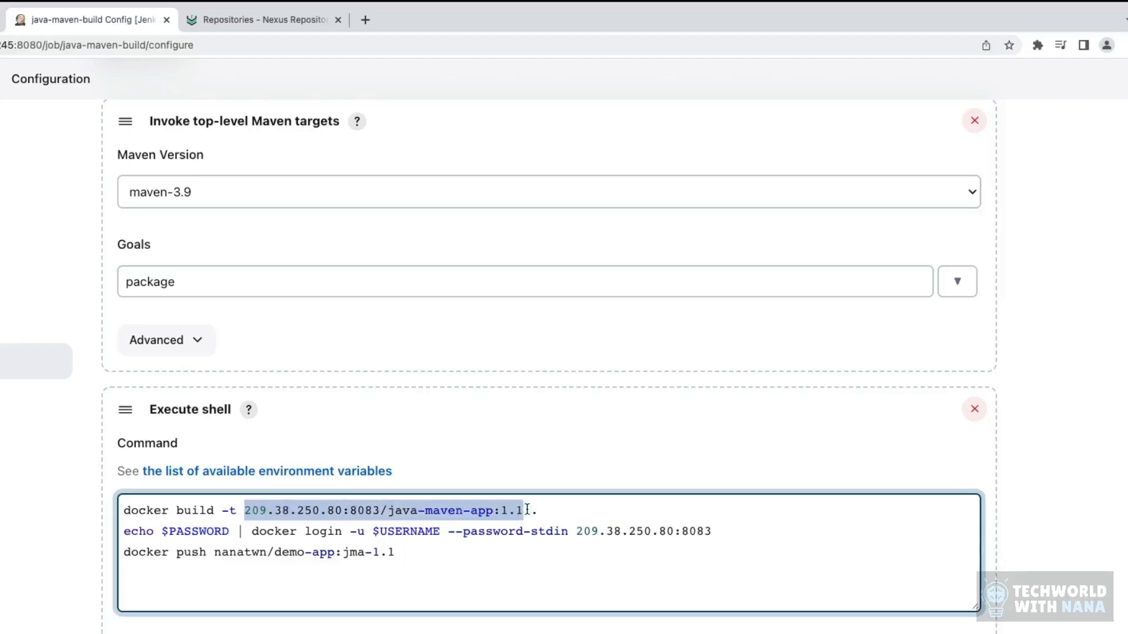
pyautogui.click(450, 561)
pyautogui.moveTo(214, 552); pyautogui.dragTo(448, 553)
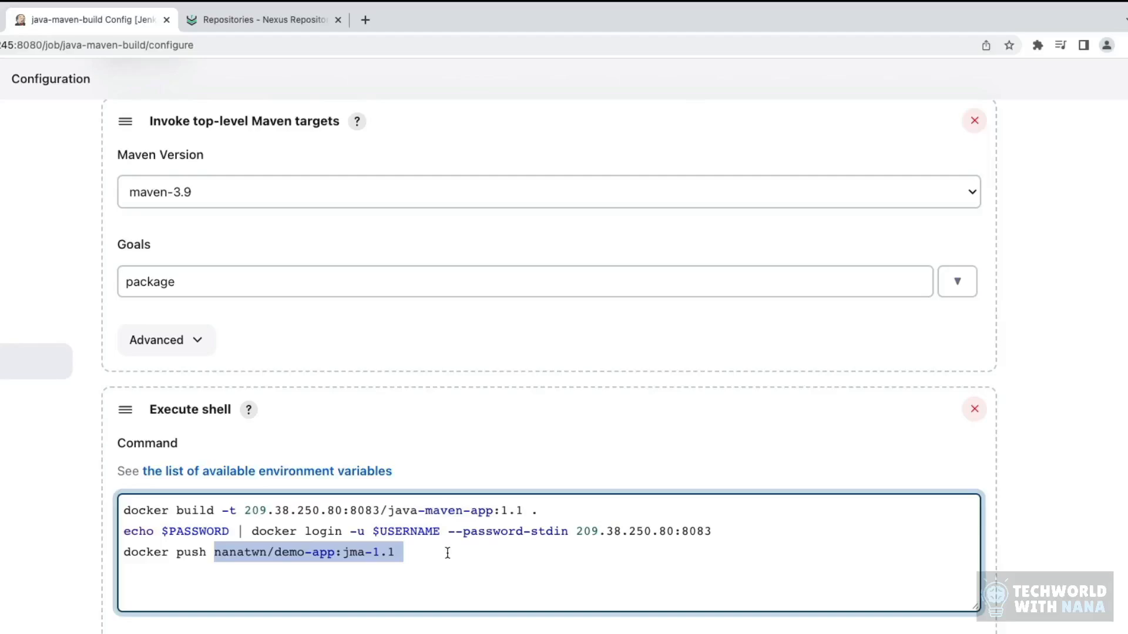
pyautogui.press('super+v')
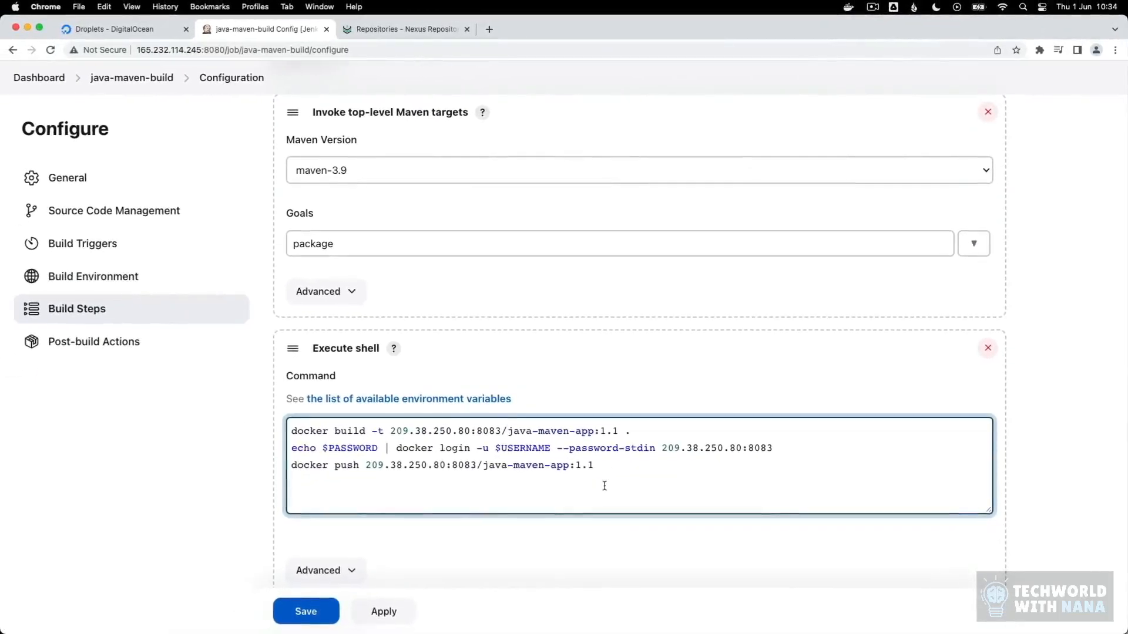
# Step: Save the java-maven-build configuration, start a new build of the job and open that build's page
pyautogui.click(334, 614)
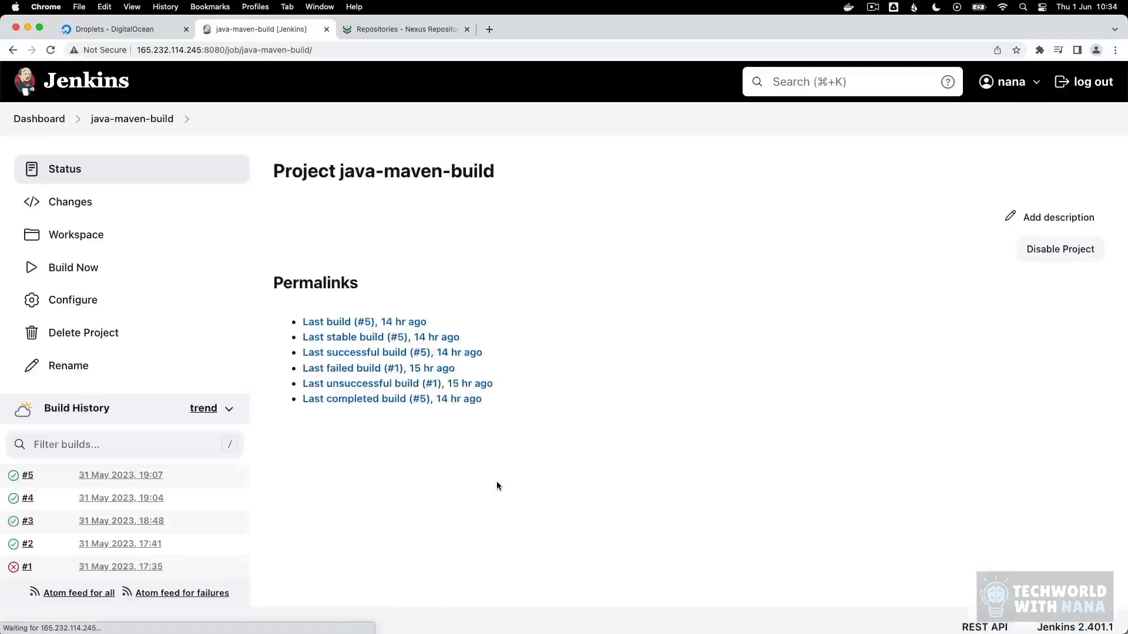
pyautogui.click(74, 268)
pyautogui.click(115, 475)
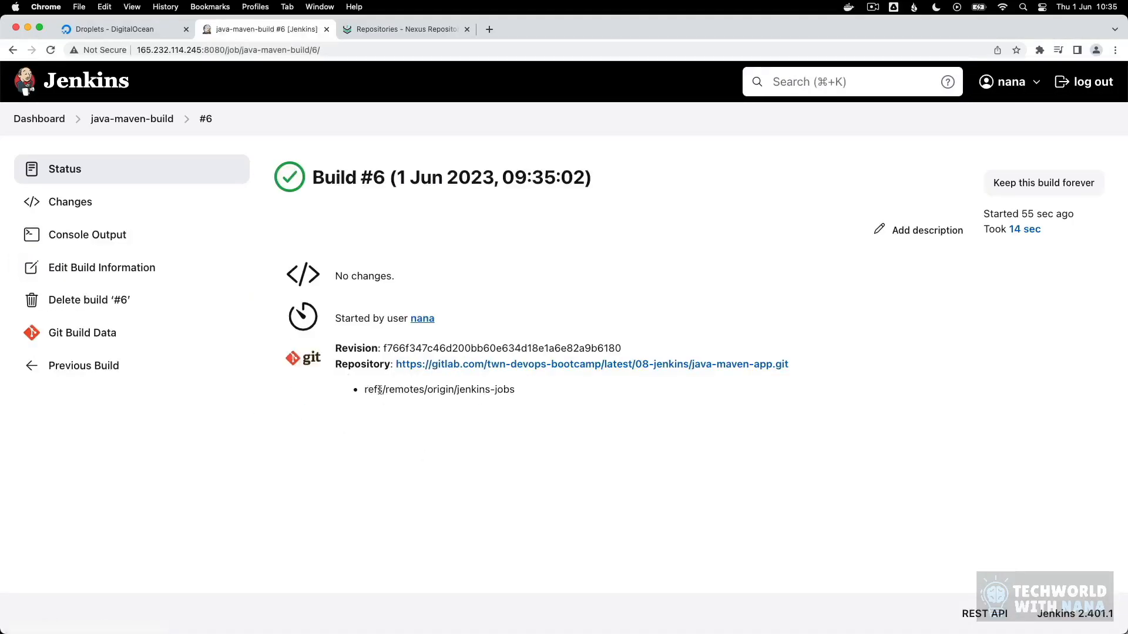
# Step: Open the new build's console output and examine the Maven packaging log and the docker build command
pyautogui.click(88, 235)
pyautogui.scroll(-15, 728, 416)
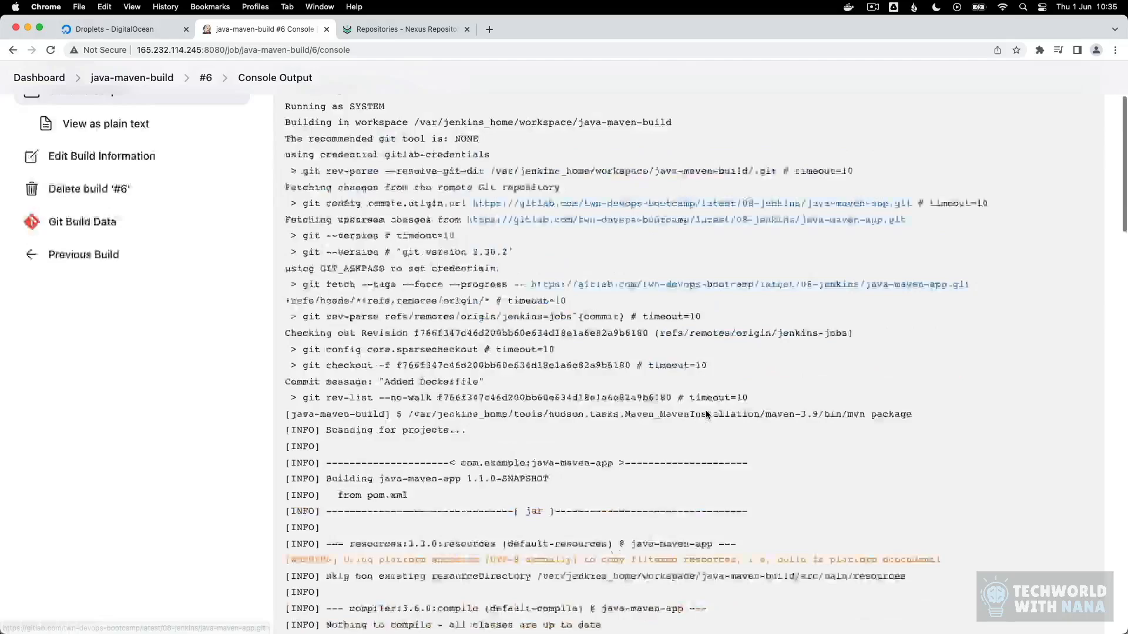
pyautogui.scroll(5, 648, 414)
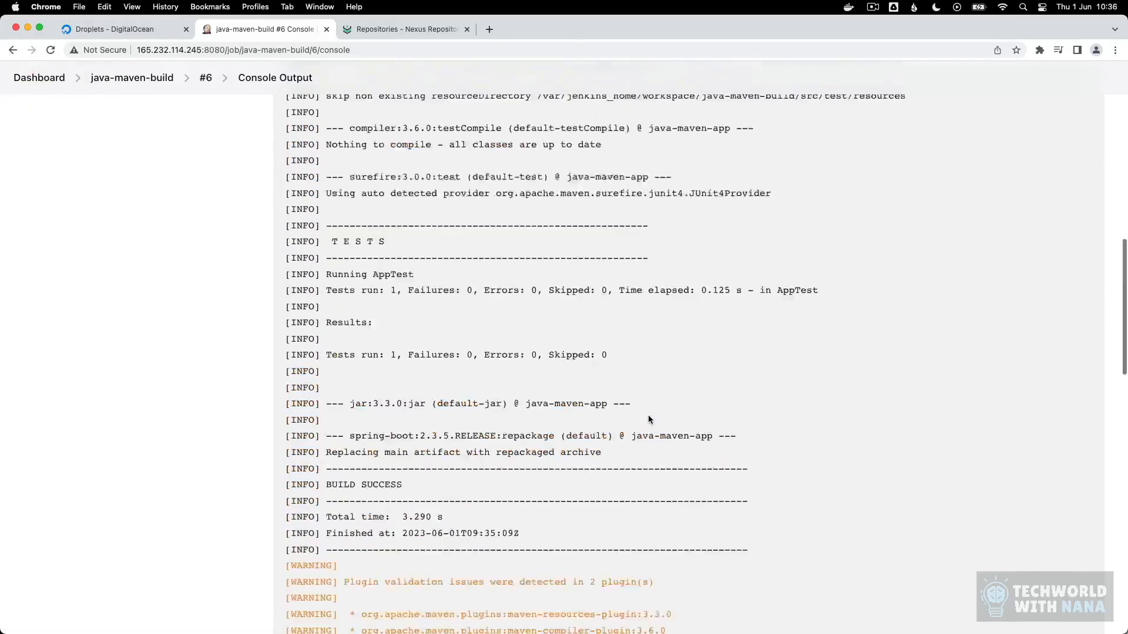
pyautogui.scroll(-8, 647, 415)
pyautogui.scroll(-1, 646, 441)
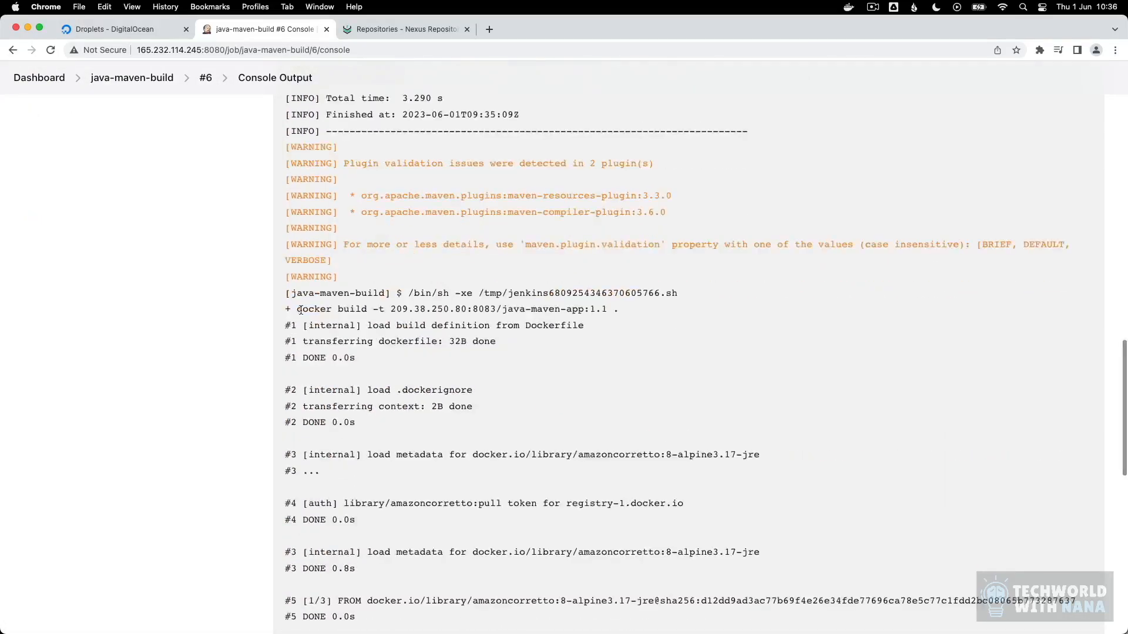
pyautogui.moveTo(297, 308); pyautogui.dragTo(608, 309)
pyautogui.click(611, 323)
# Step: Examine the docker login and docker push commands at the end of the build's console output
pyautogui.scroll(-3, 567, 356)
pyautogui.scroll(-6, 567, 356)
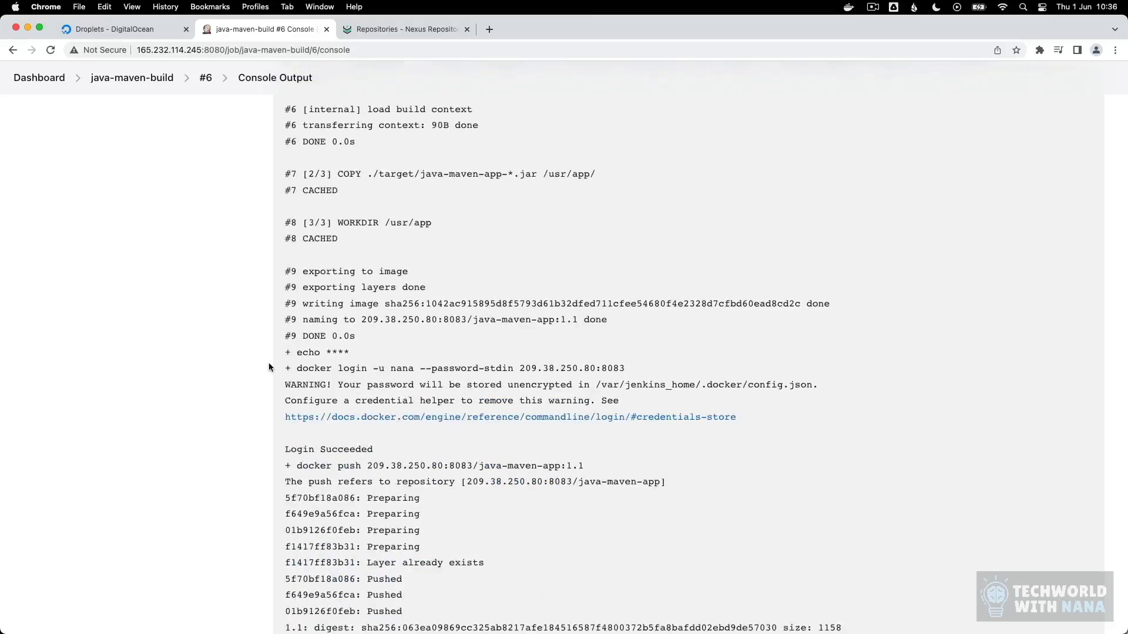
pyautogui.moveTo(356, 364); pyautogui.dragTo(689, 364)
pyautogui.click(690, 364)
pyautogui.scroll(-3, 690, 364)
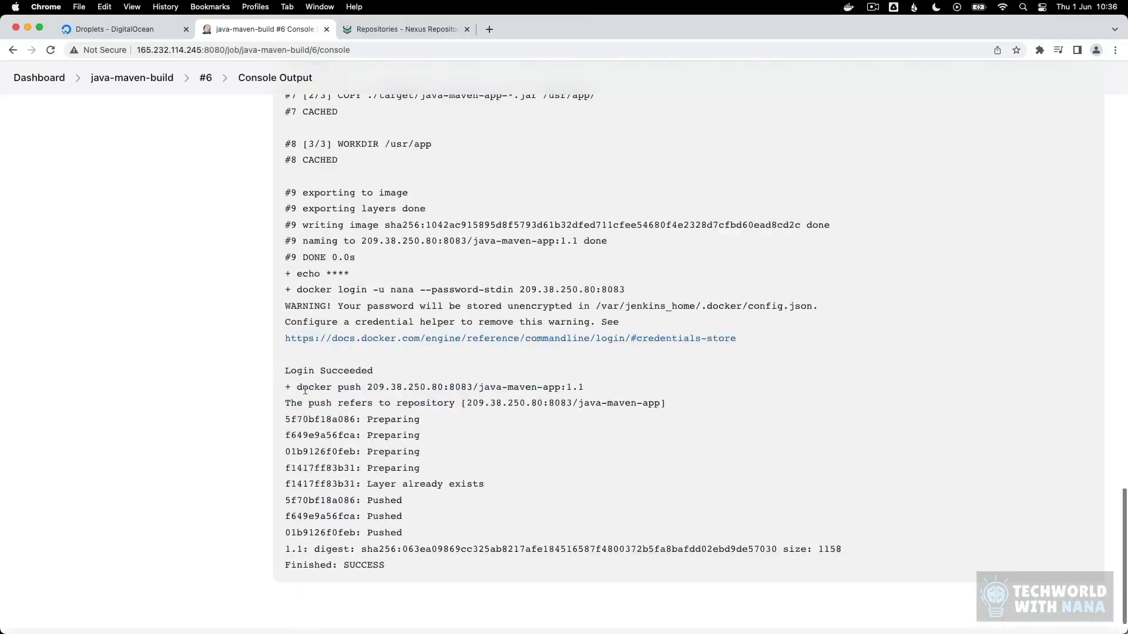
pyautogui.moveTo(292, 387); pyautogui.dragTo(706, 397)
pyautogui.click(670, 394)
# Step: Browse the docker-hosted repository's contents in Nexus and compare them with the image name in the Jenkins docker push log line
pyautogui.click(400, 30)
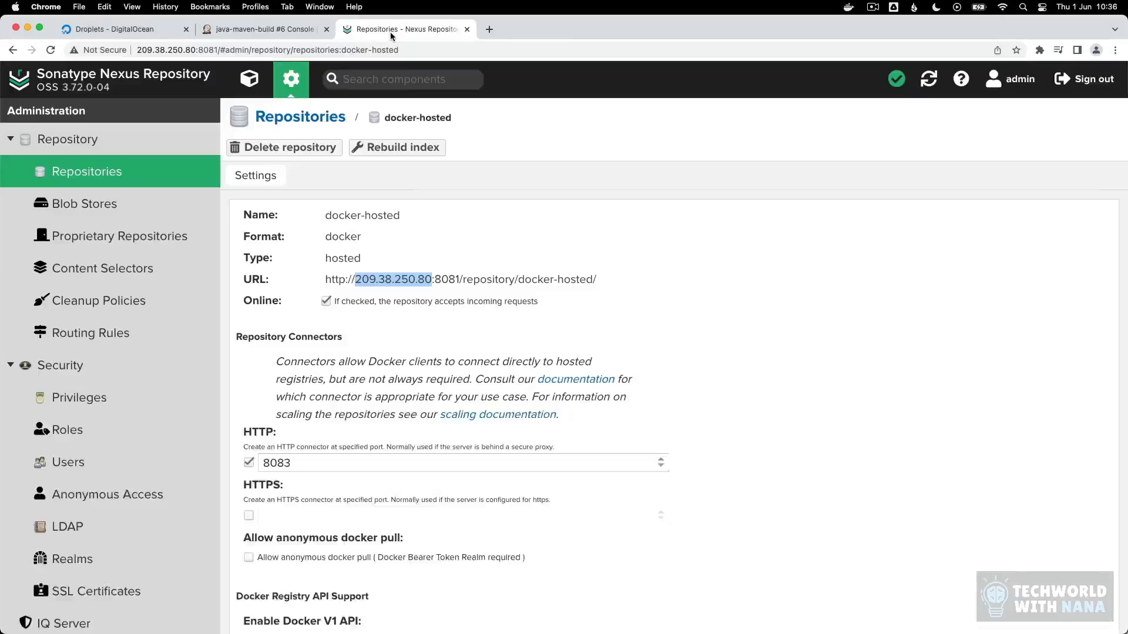
pyautogui.click(249, 79)
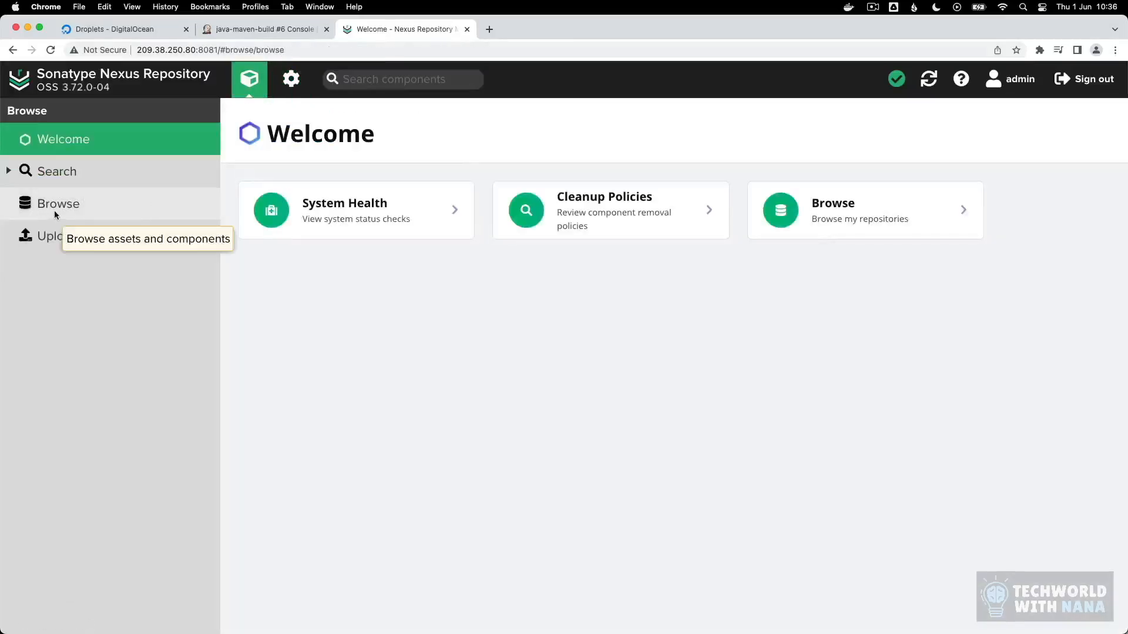
pyautogui.click(54, 209)
pyautogui.click(301, 200)
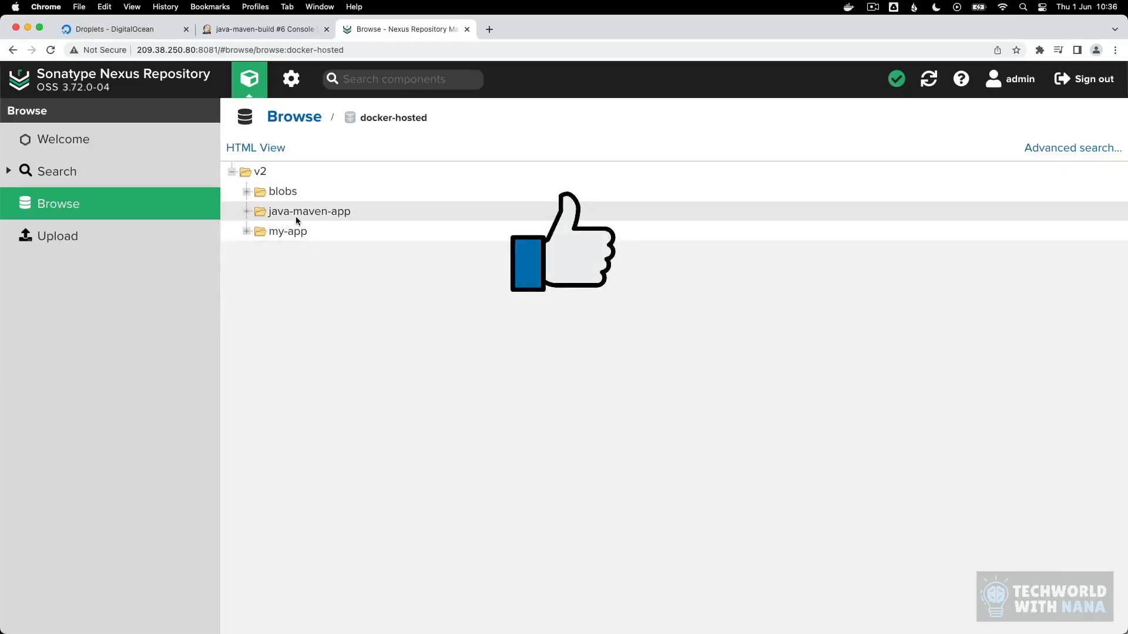
pyautogui.click(264, 31)
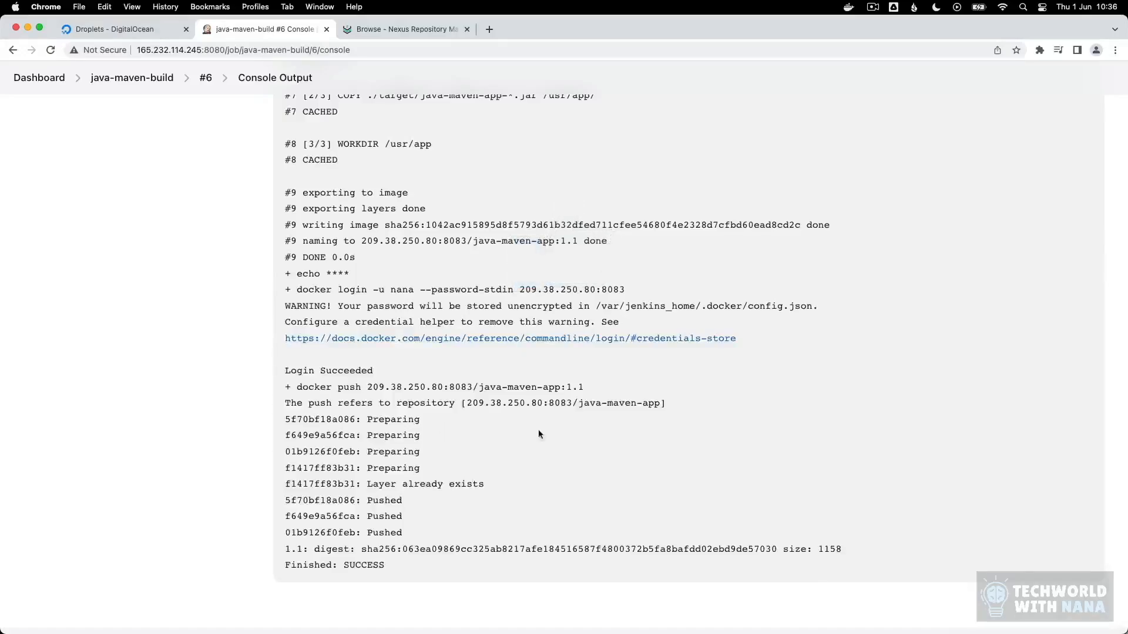
pyautogui.moveTo(479, 388); pyautogui.dragTo(562, 388)
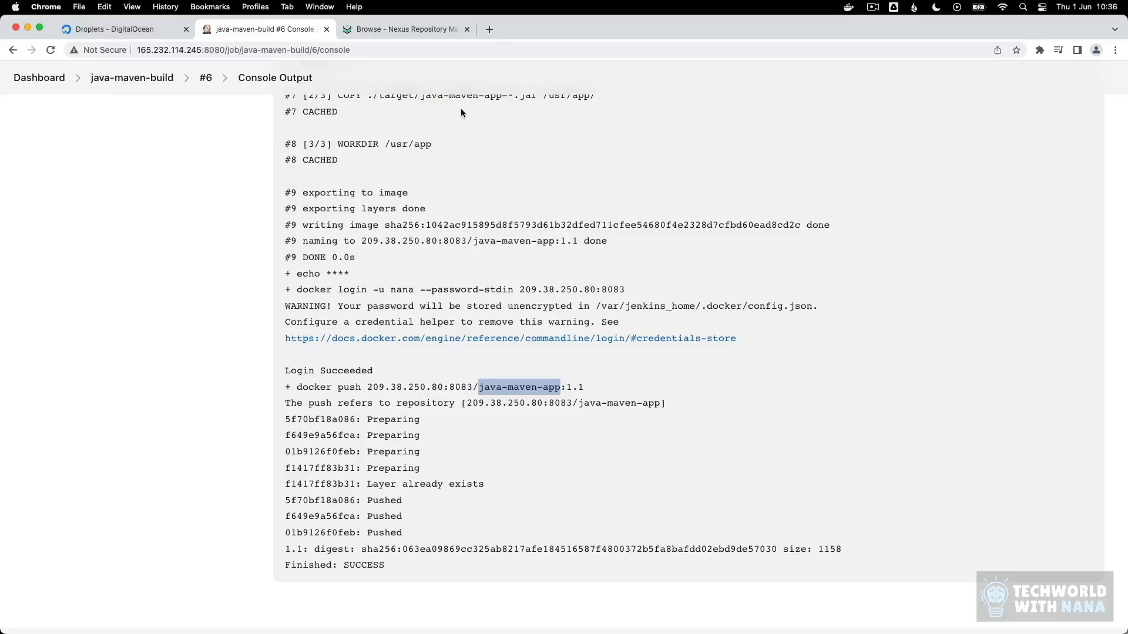
# Step: Expand the tags of java-maven-app in Nexus docker-hosted and compare them with the tag in the Jenkins docker push line
pyautogui.click(400, 29)
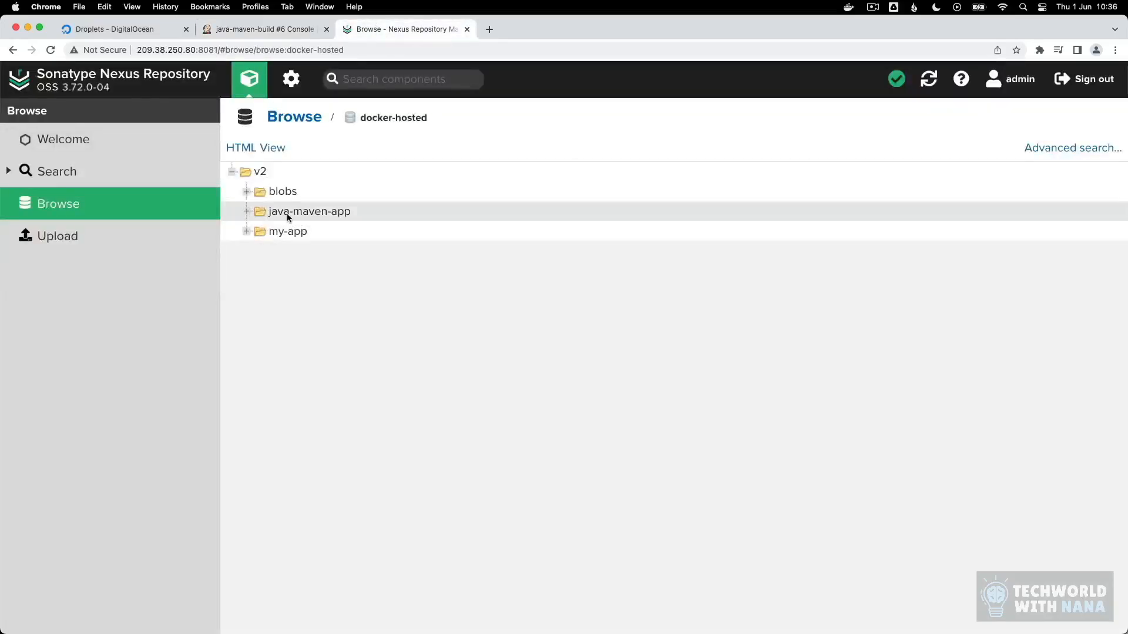
pyautogui.click(247, 212)
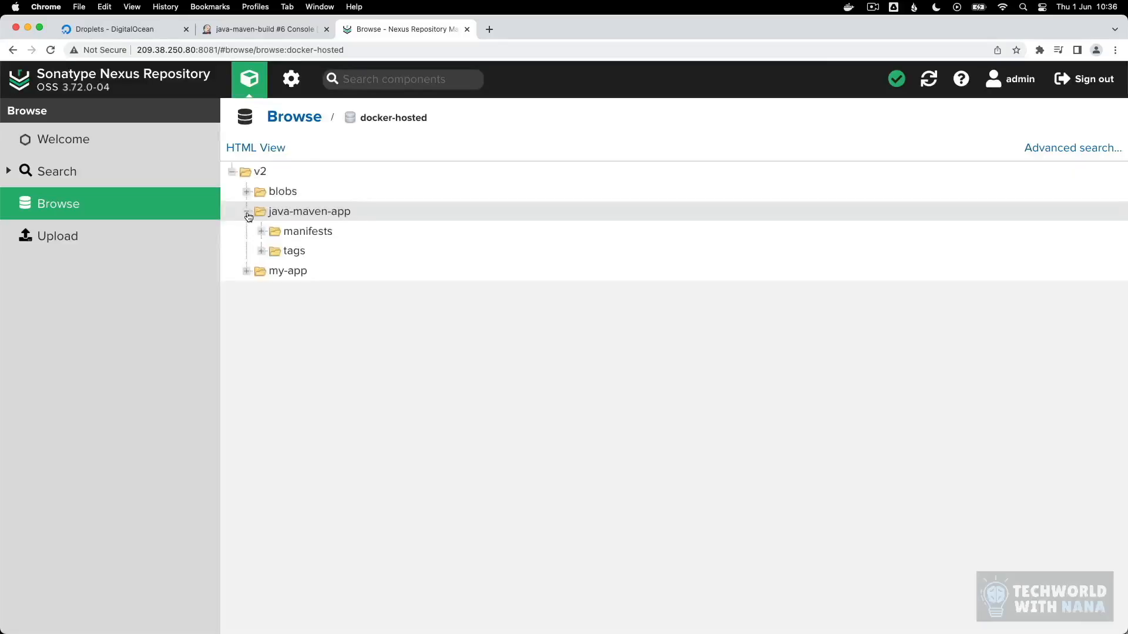
pyautogui.click(264, 251)
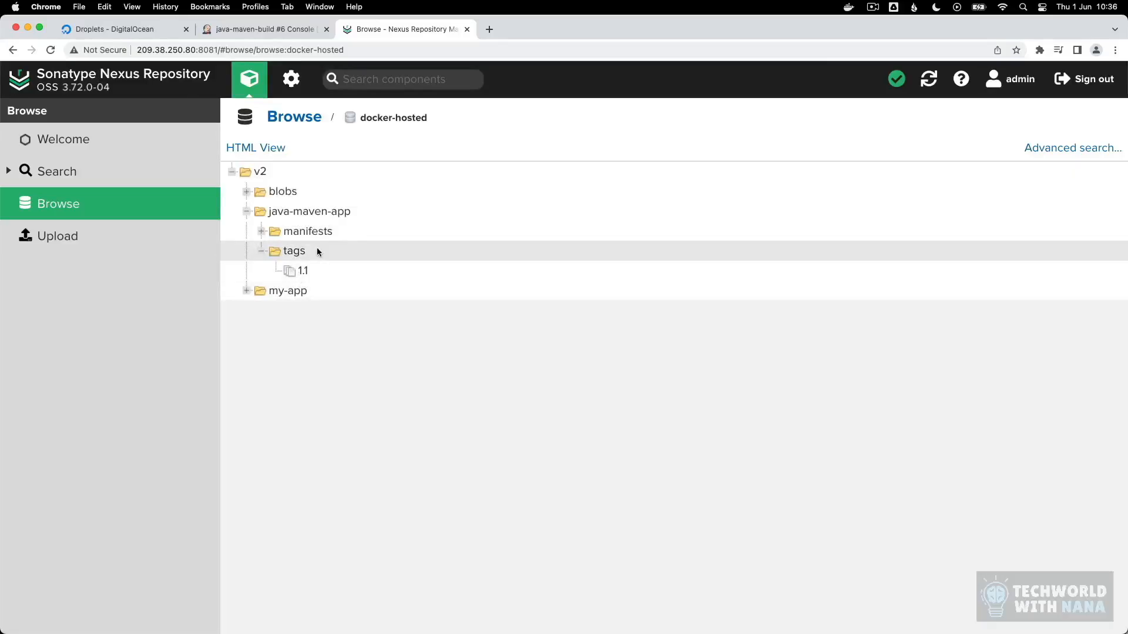
pyautogui.click(291, 33)
pyautogui.moveTo(568, 389); pyautogui.dragTo(587, 390)
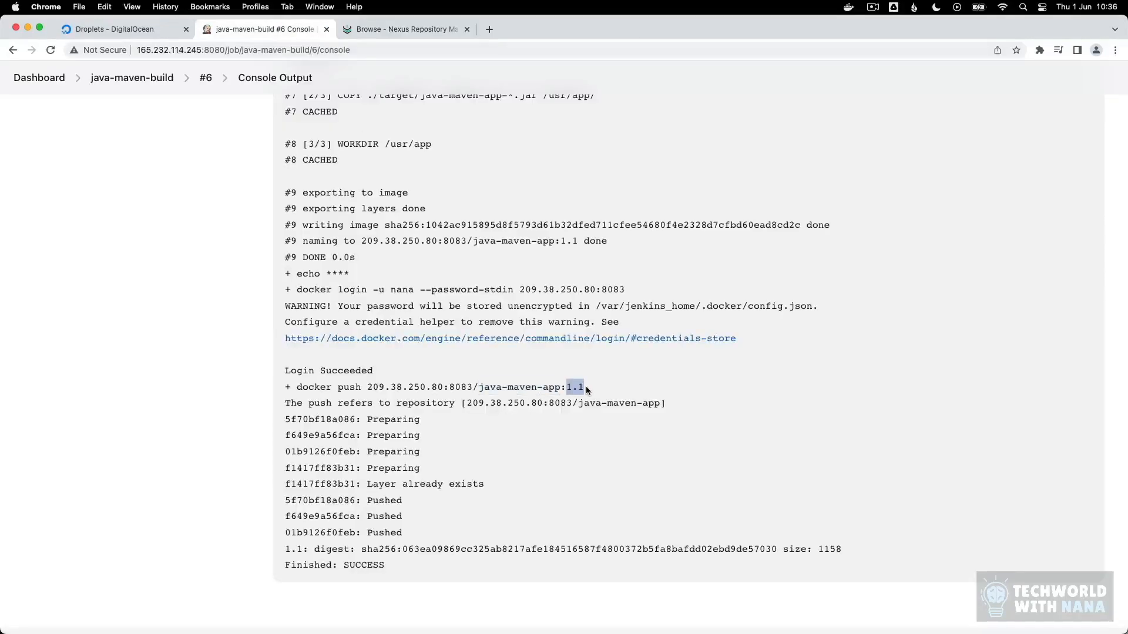
pyautogui.click(587, 390)
# Step: Switch to Terminal, run docker images in the Jenkins container and examine the repository and tag of the registry-prefixed java-maven-app image
pyautogui.click(565, 616)
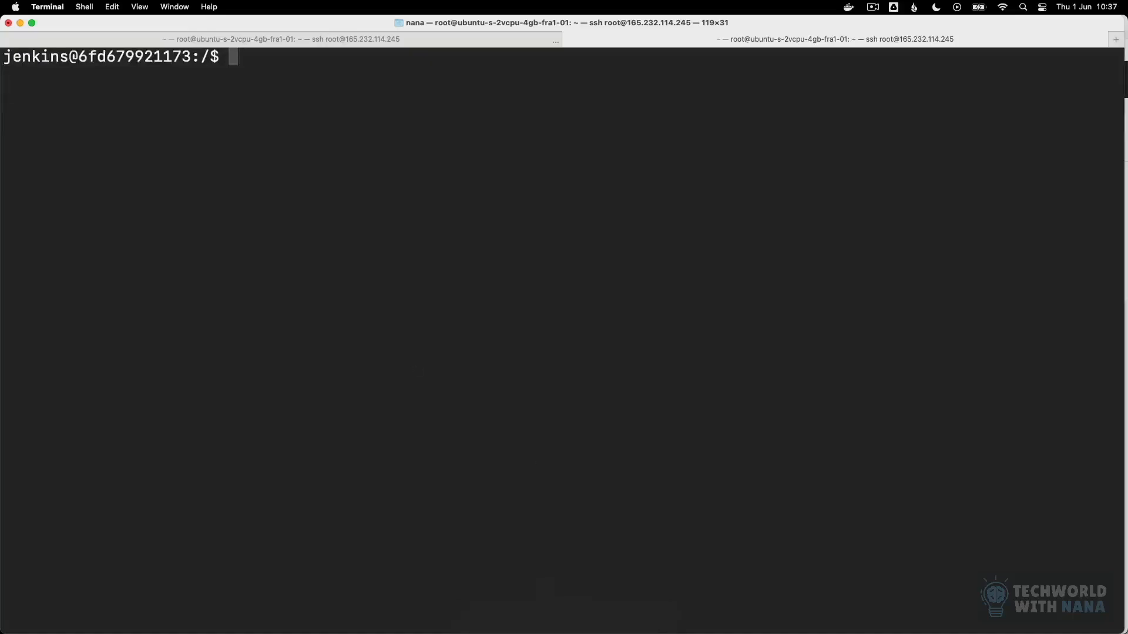
pyautogui.write('docker images')
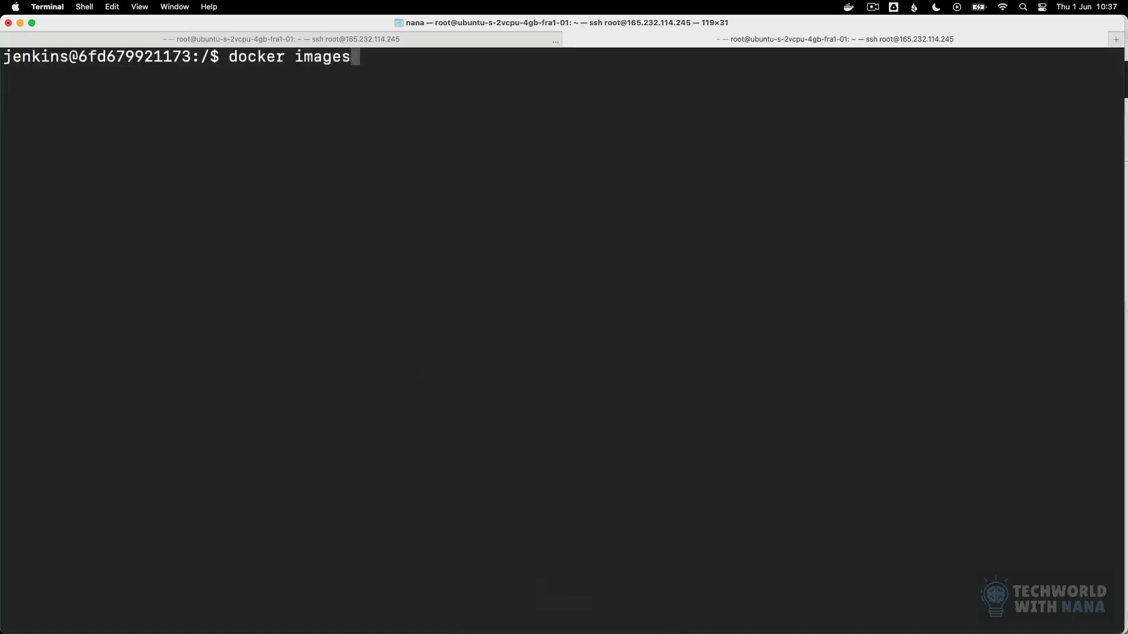
pyautogui.press('Return')
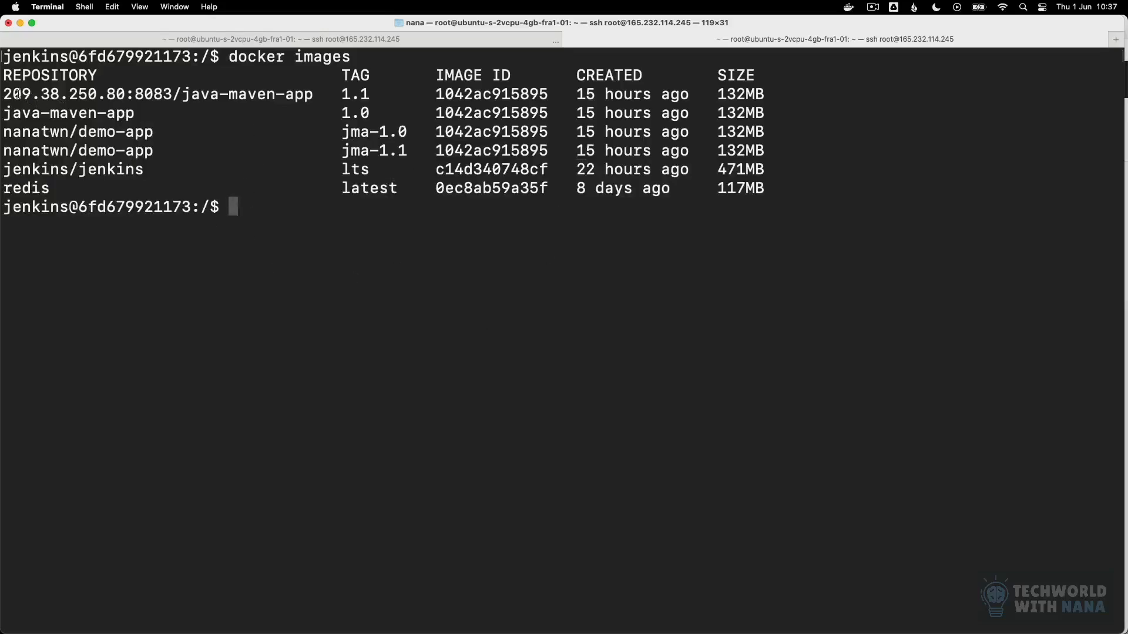
pyautogui.moveTo(3, 93); pyautogui.dragTo(316, 97)
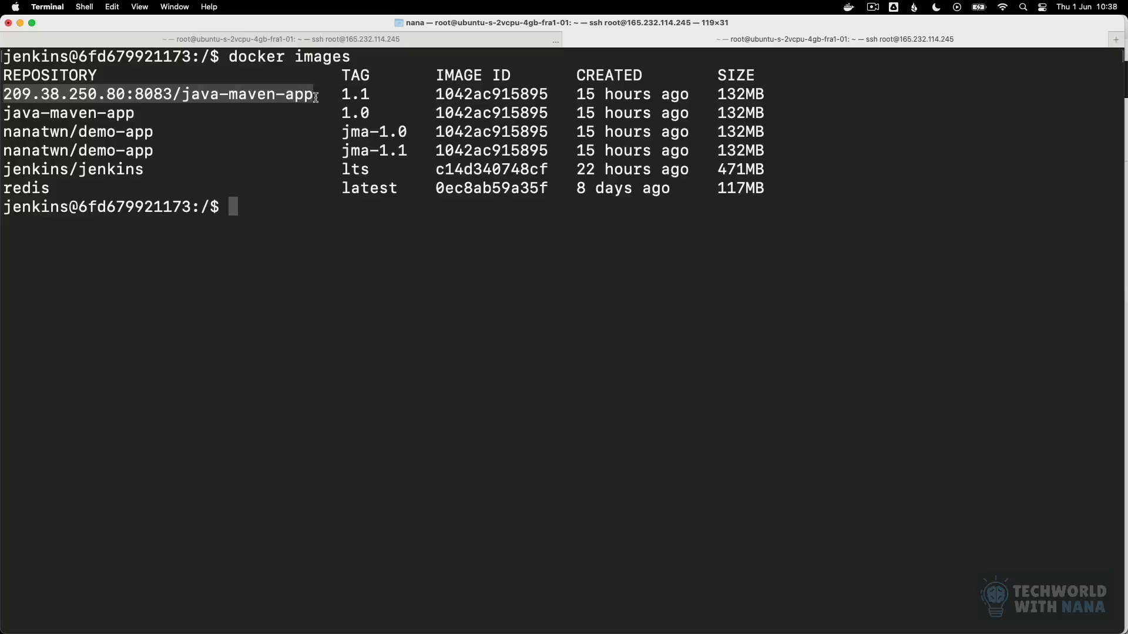
pyautogui.moveTo(370, 95); pyautogui.dragTo(341, 94)
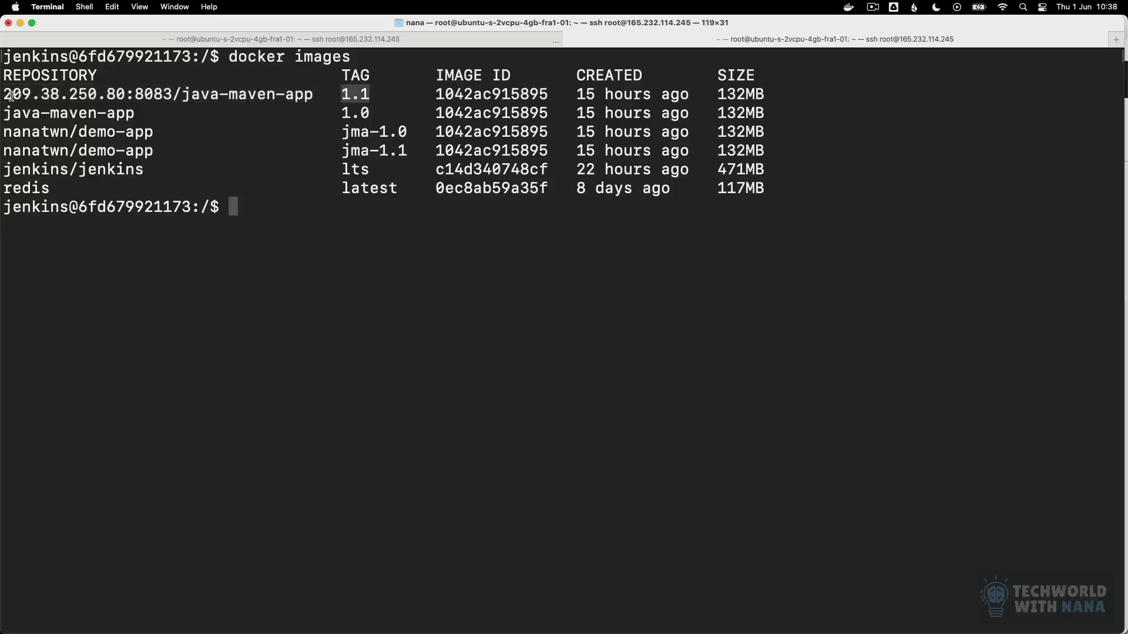
pyautogui.moveTo(3, 93); pyautogui.dragTo(402, 94)
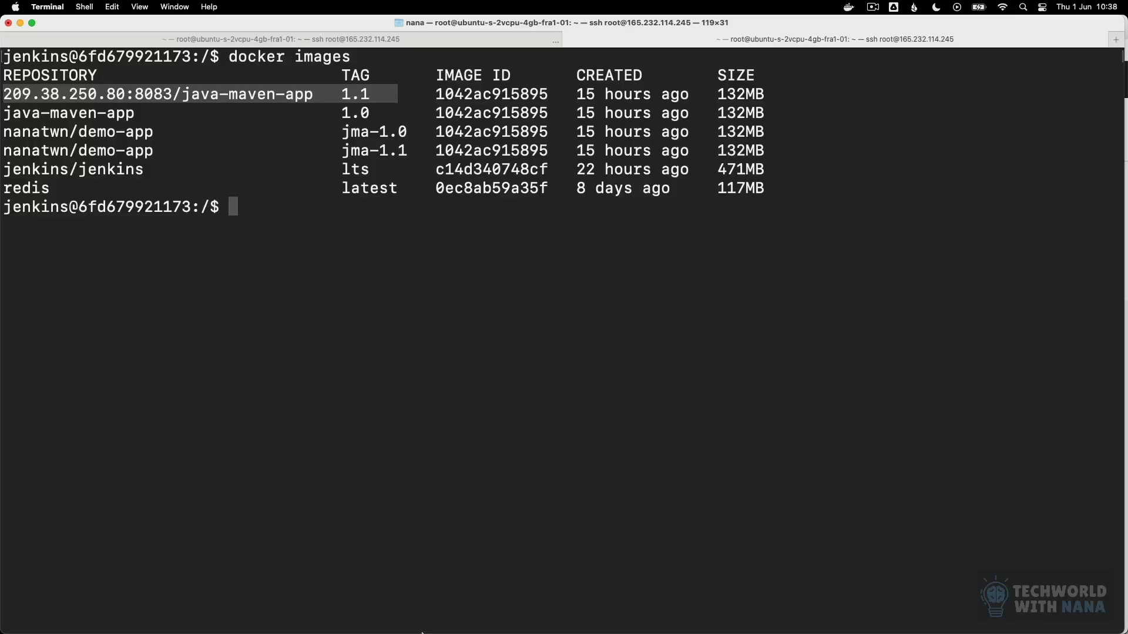
# Step: Return to Chrome and recheck the build's console output in Jenkins against the docker-hosted contents in Nexus
pyautogui.click(519, 626)
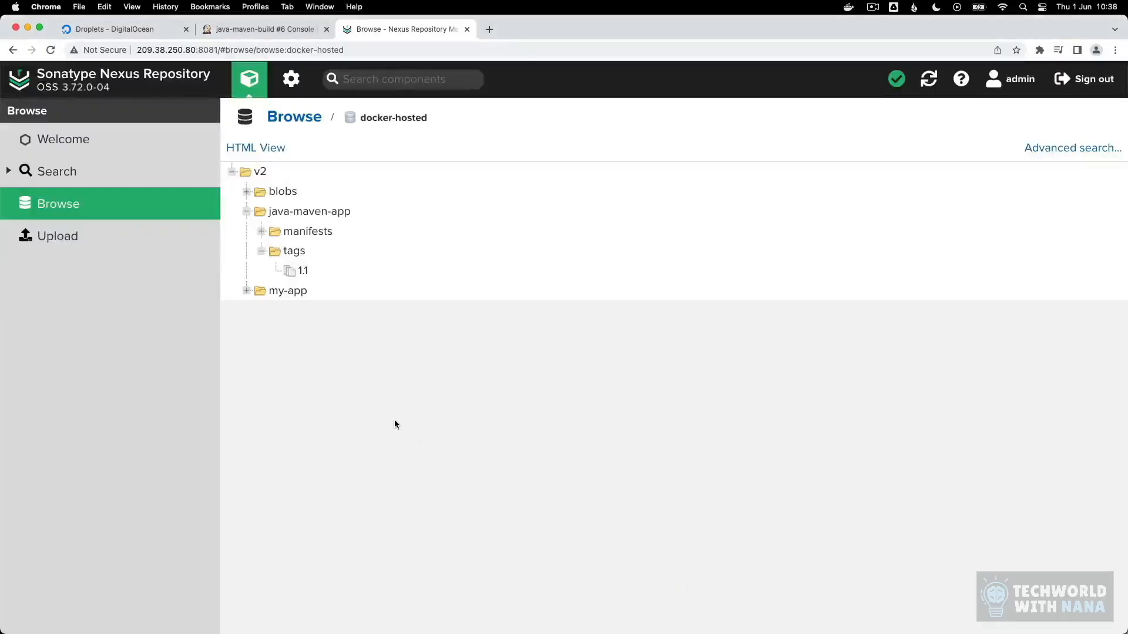
pyautogui.click(219, 30)
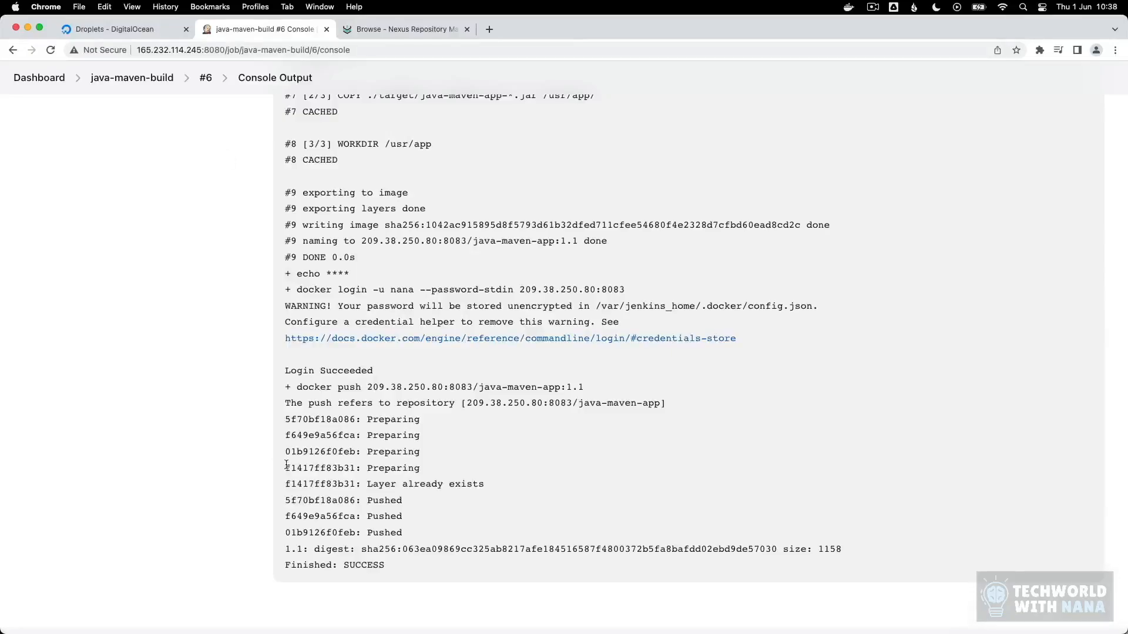
pyautogui.click(385, 28)
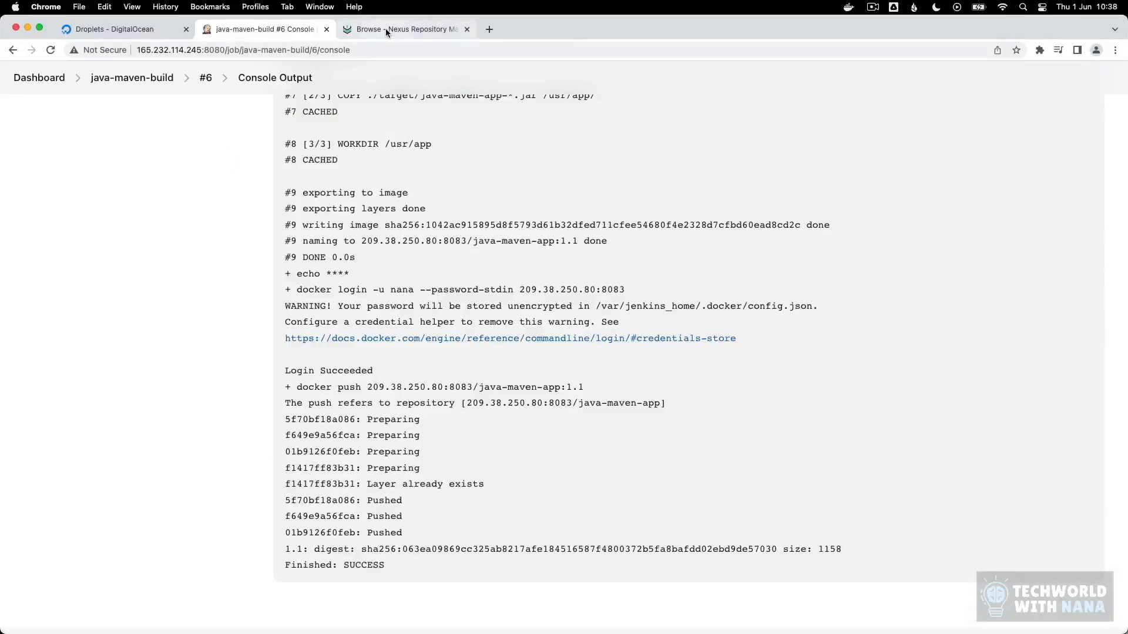